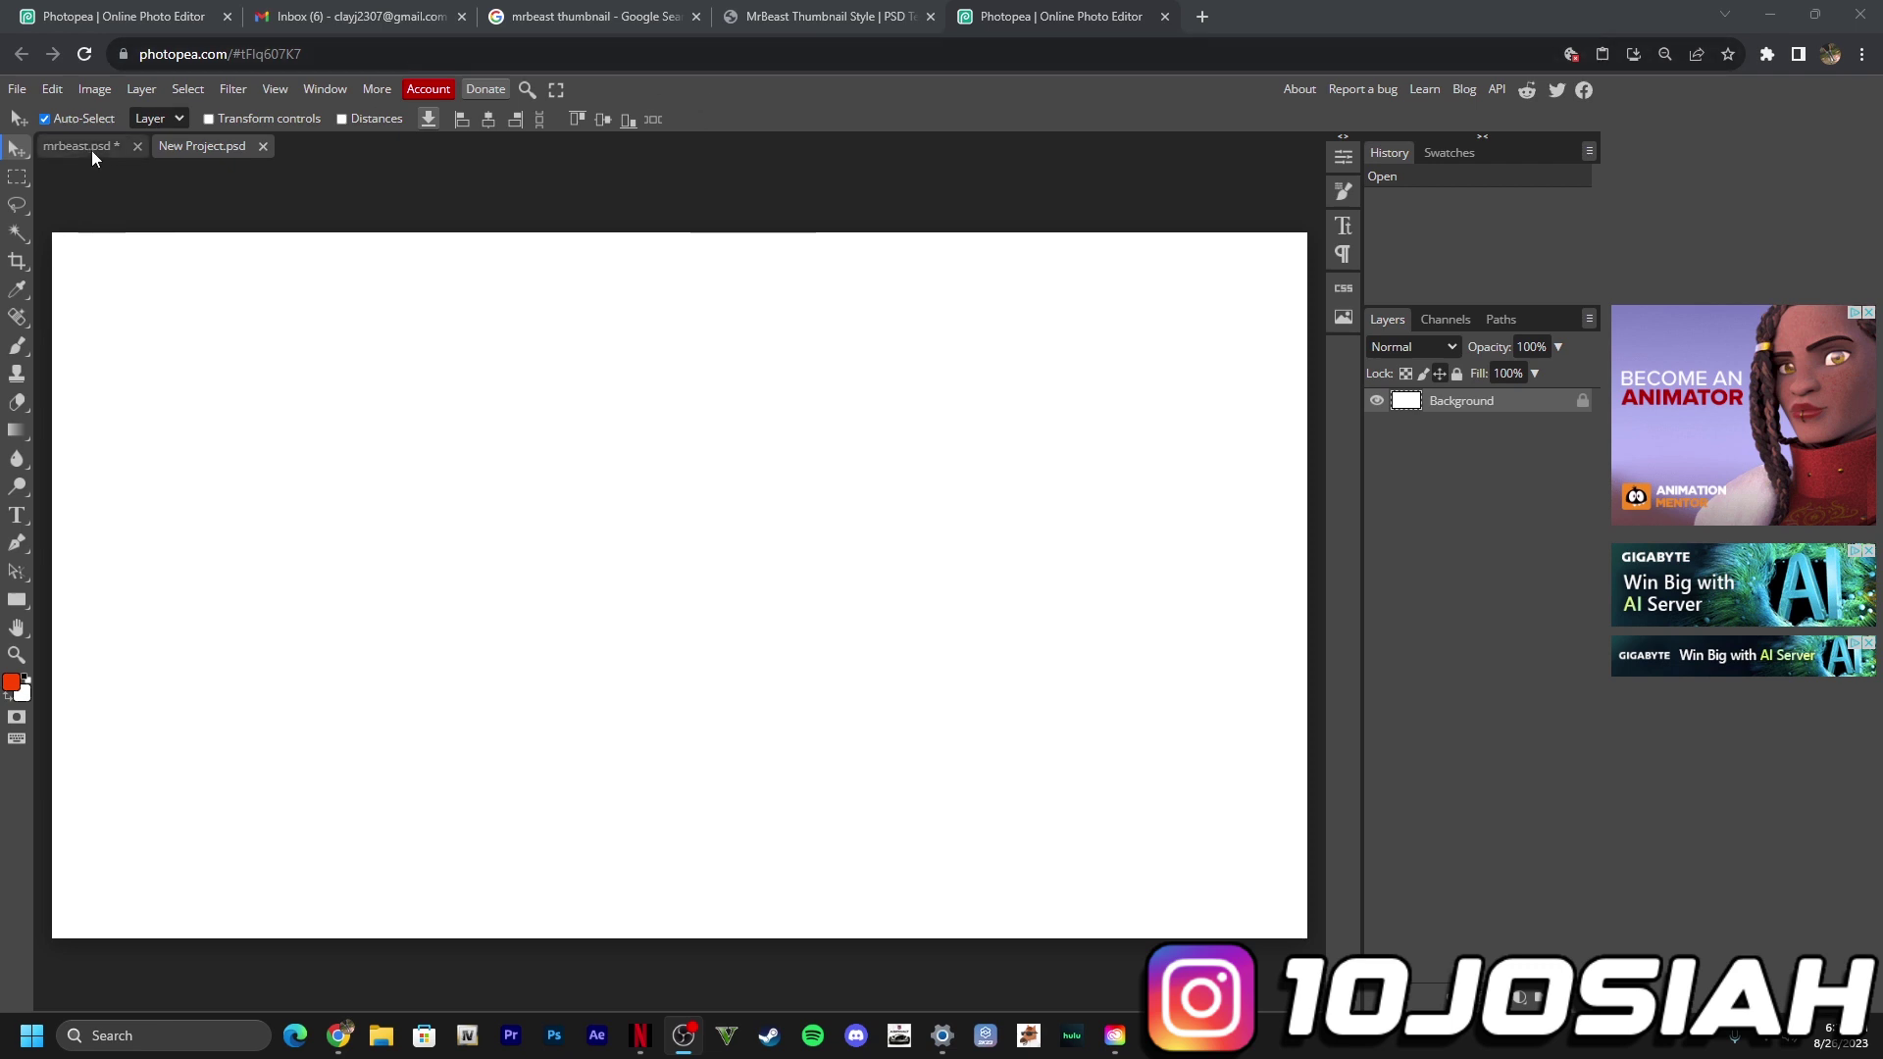
# Step: Drag the MrBeast cut-out layer from mrbeast.psd into the new project's left edge
pyautogui.click(91, 148)
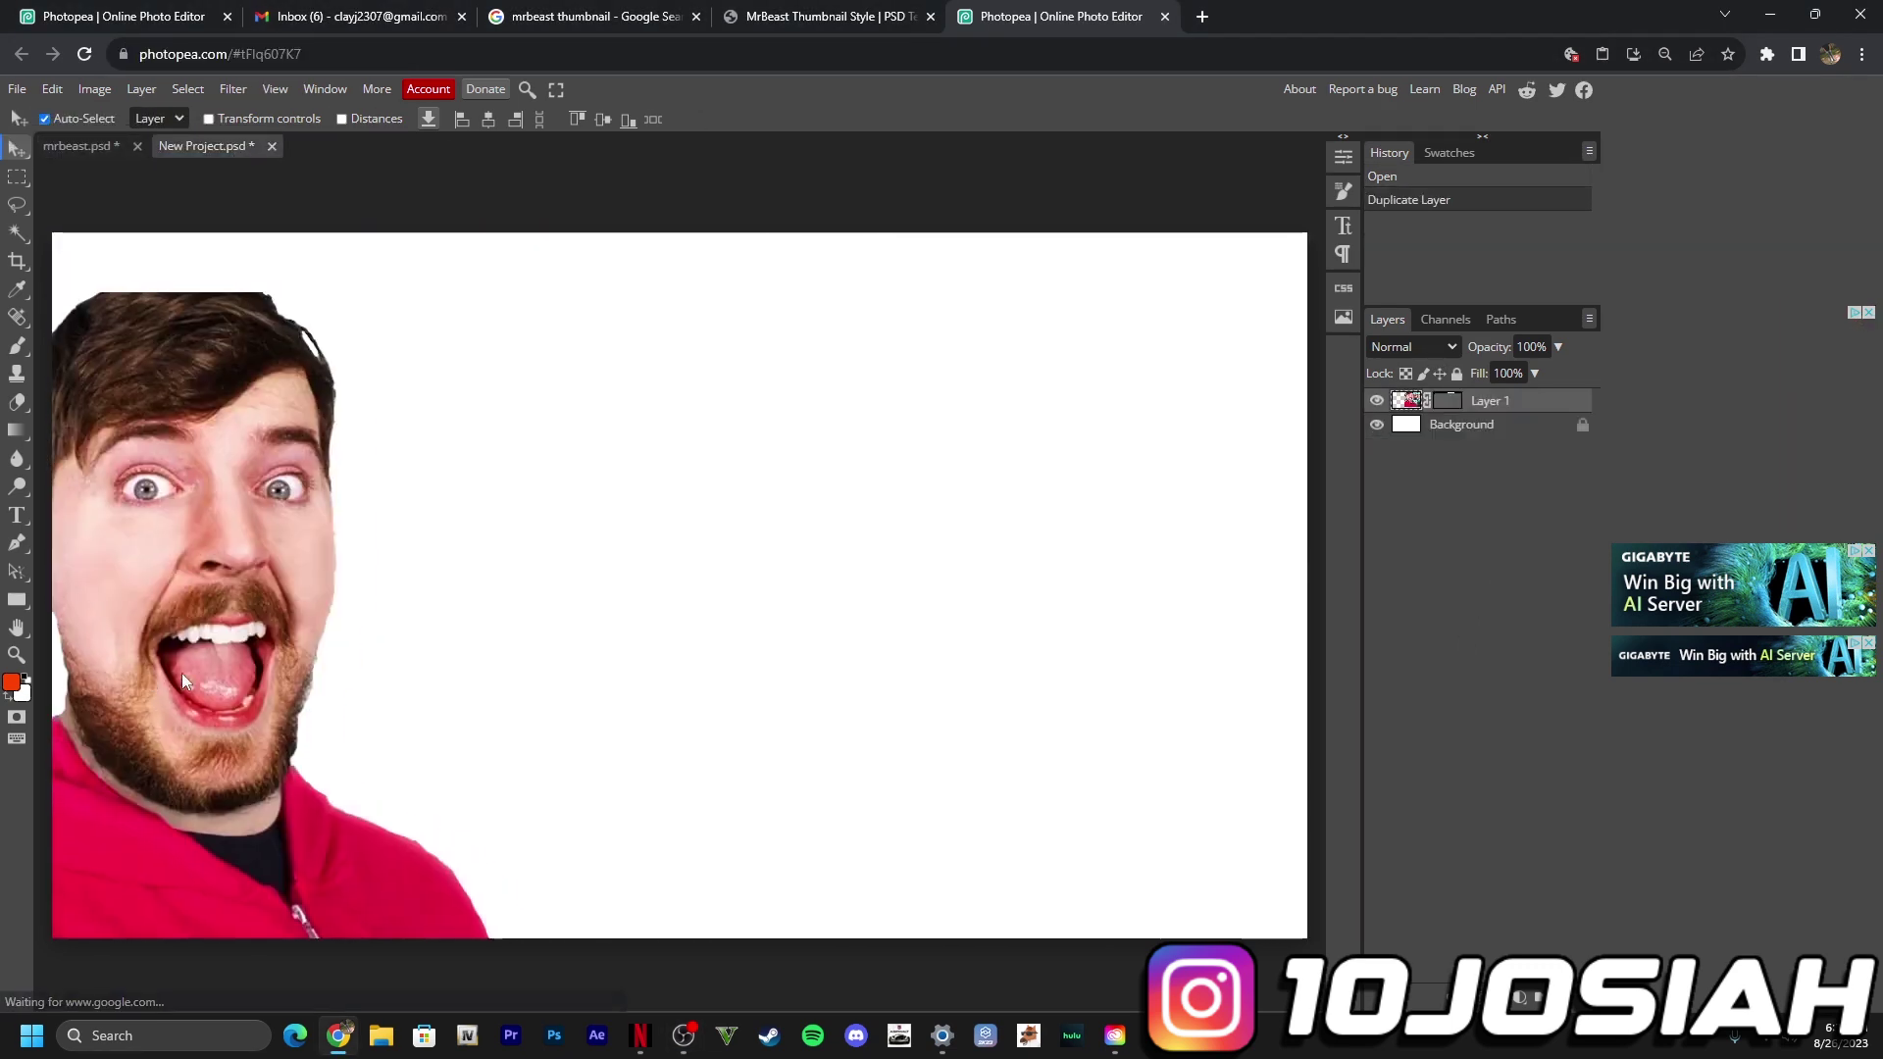
pyautogui.moveTo(241, 68); pyautogui.dragTo(234, 611)
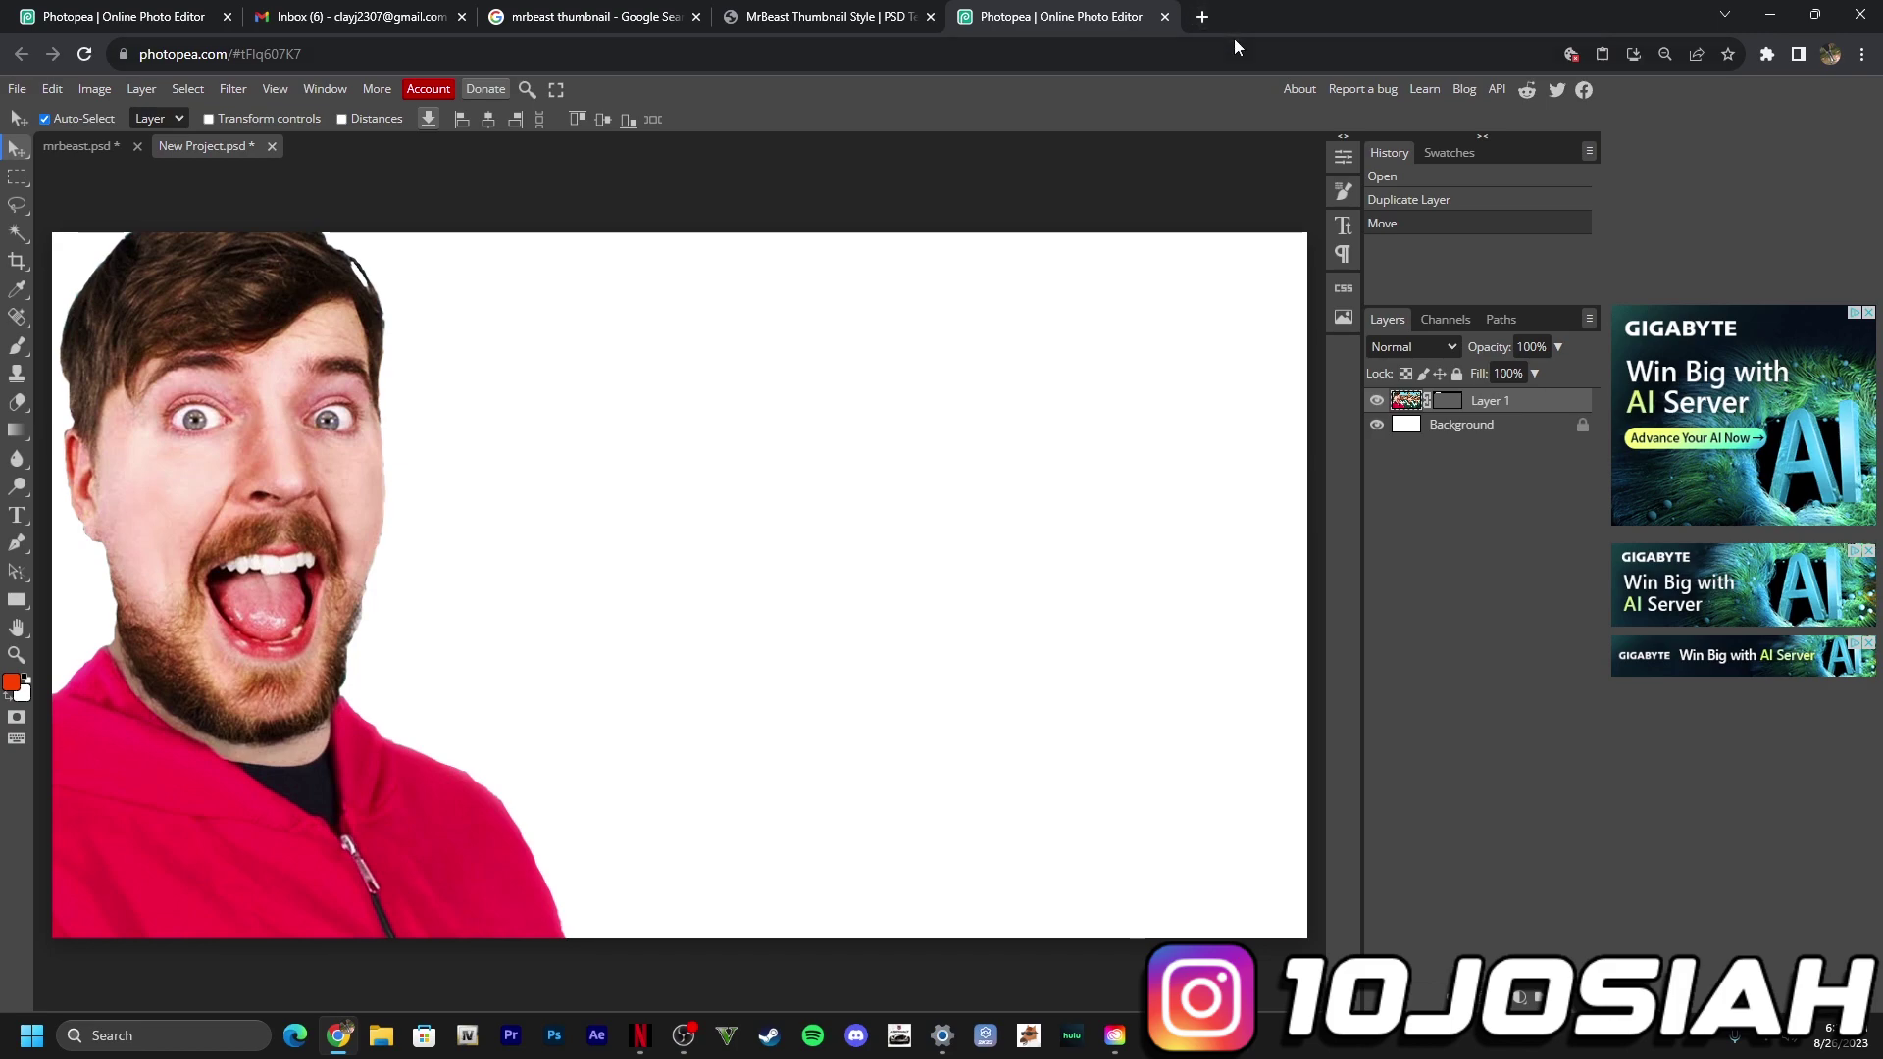
# Step: Search Google Images for 'volcano' in a new browser tab
pyautogui.click(1203, 17)
pyautogui.write('v')
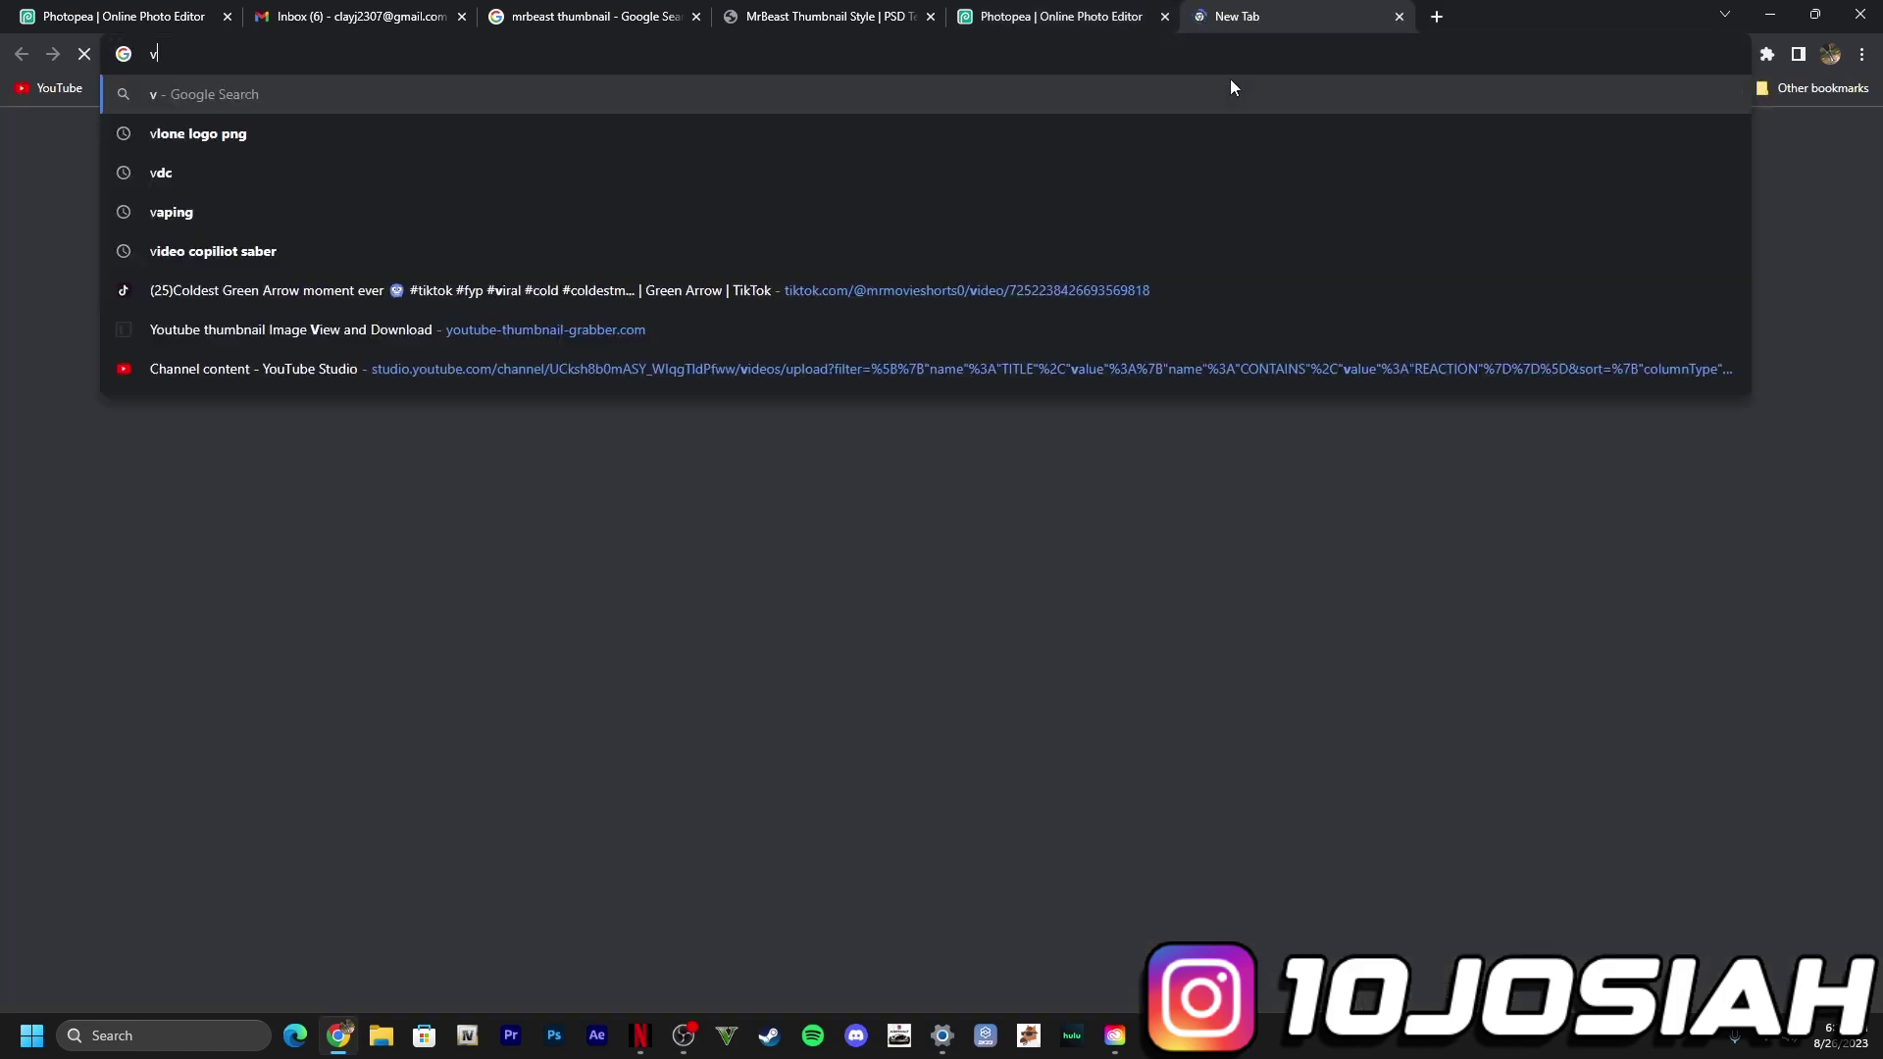
pyautogui.write('olcano')
pyautogui.press('Return')
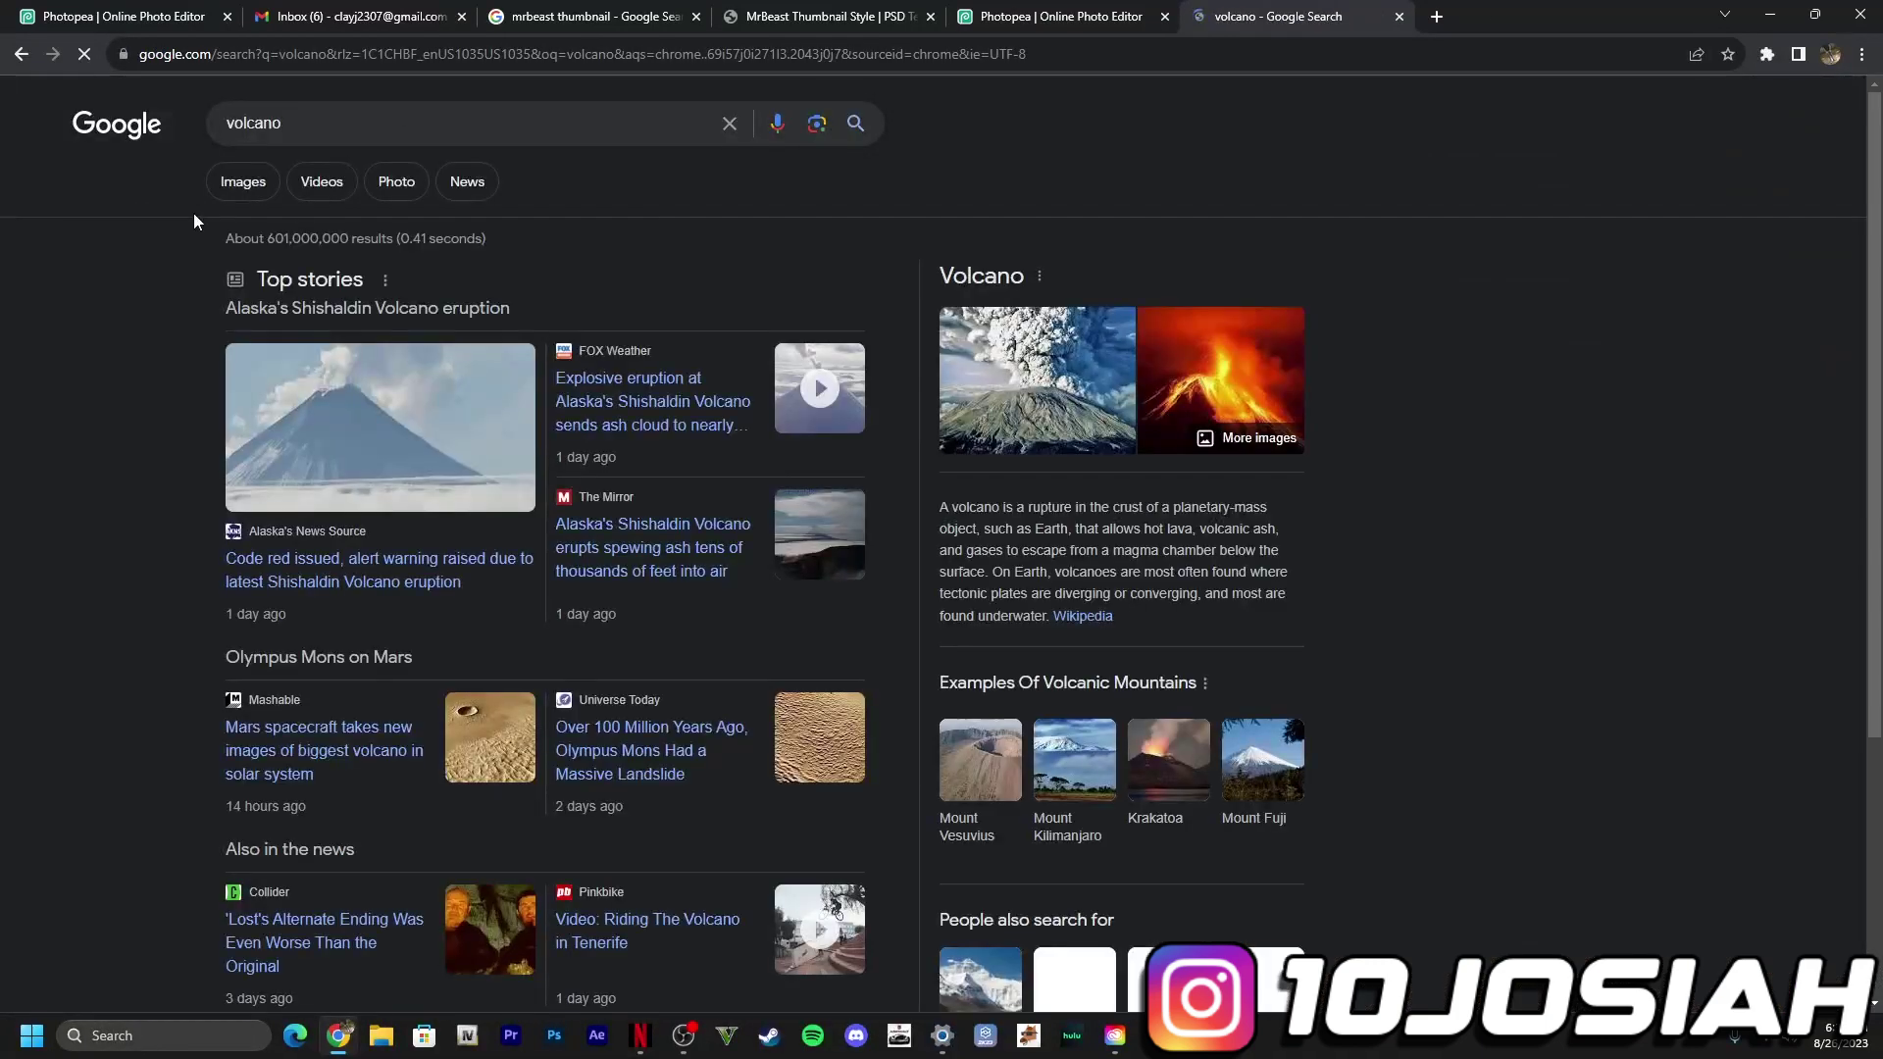
pyautogui.click(244, 186)
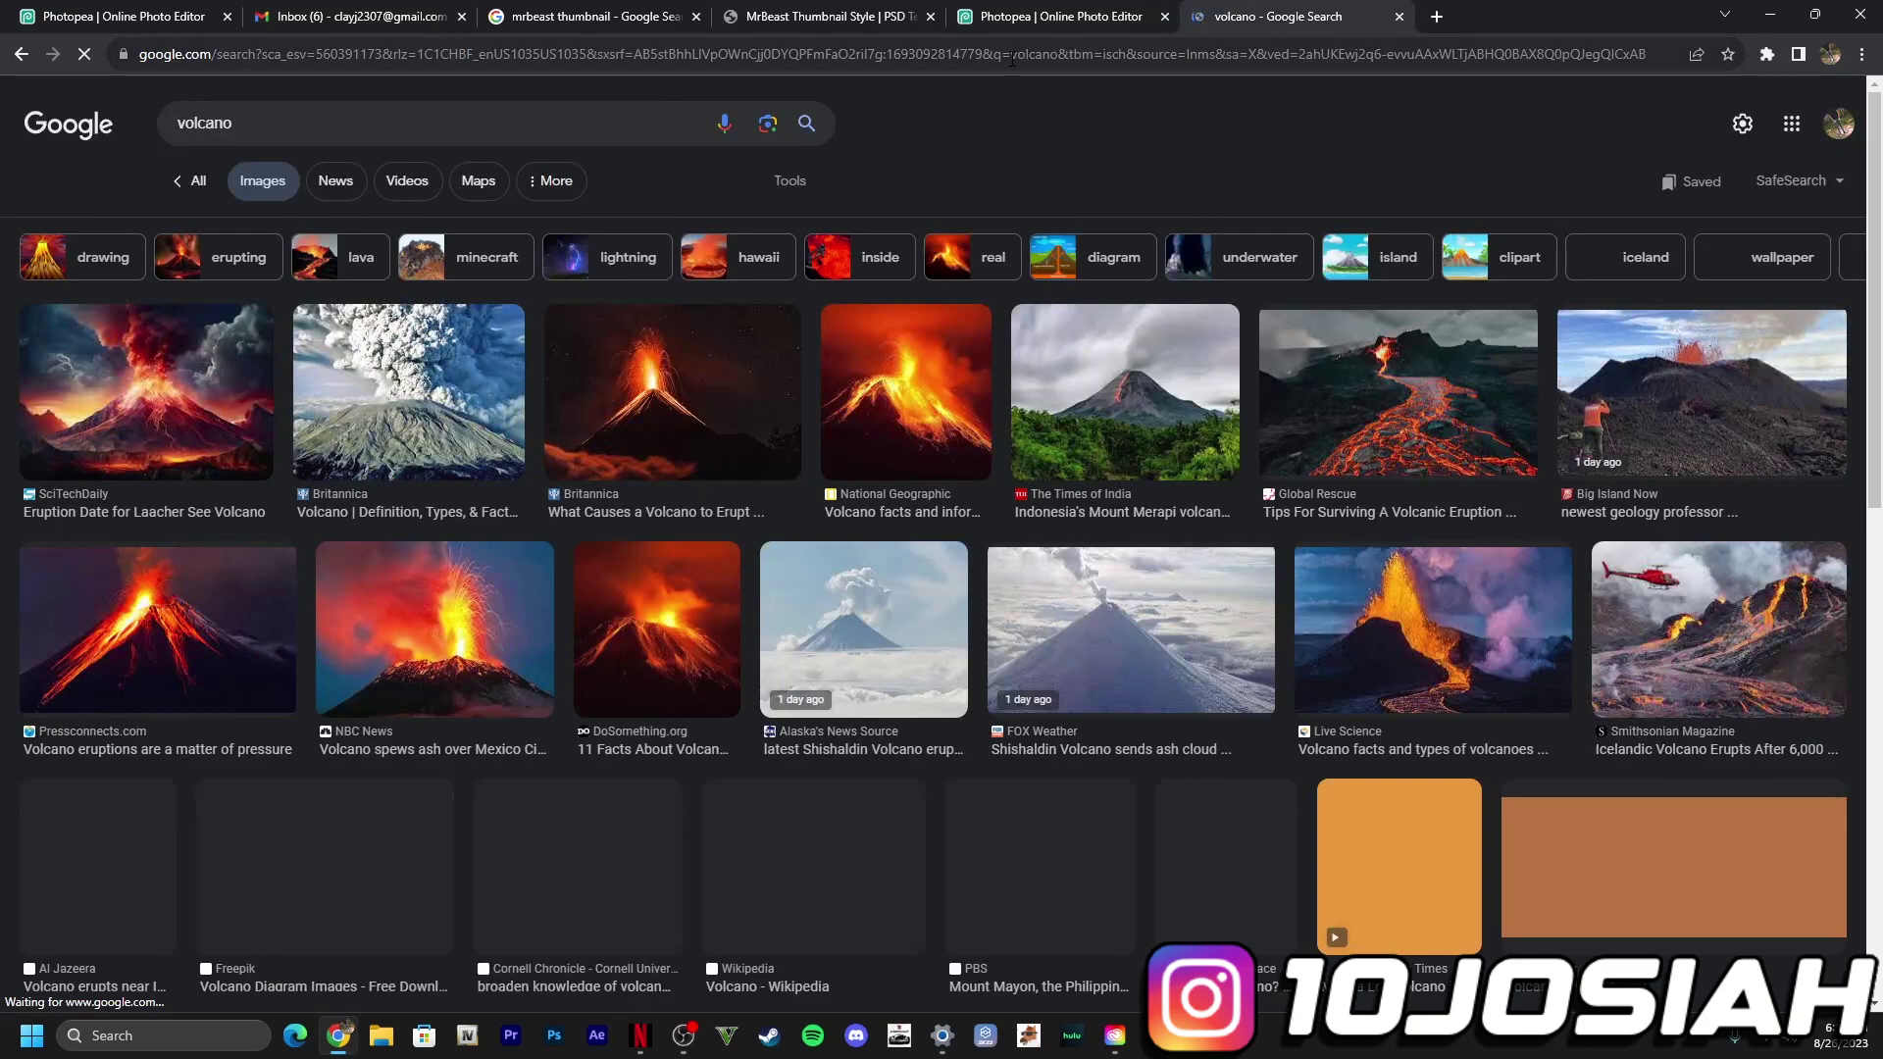
pyautogui.scroll(-5, 661, 822)
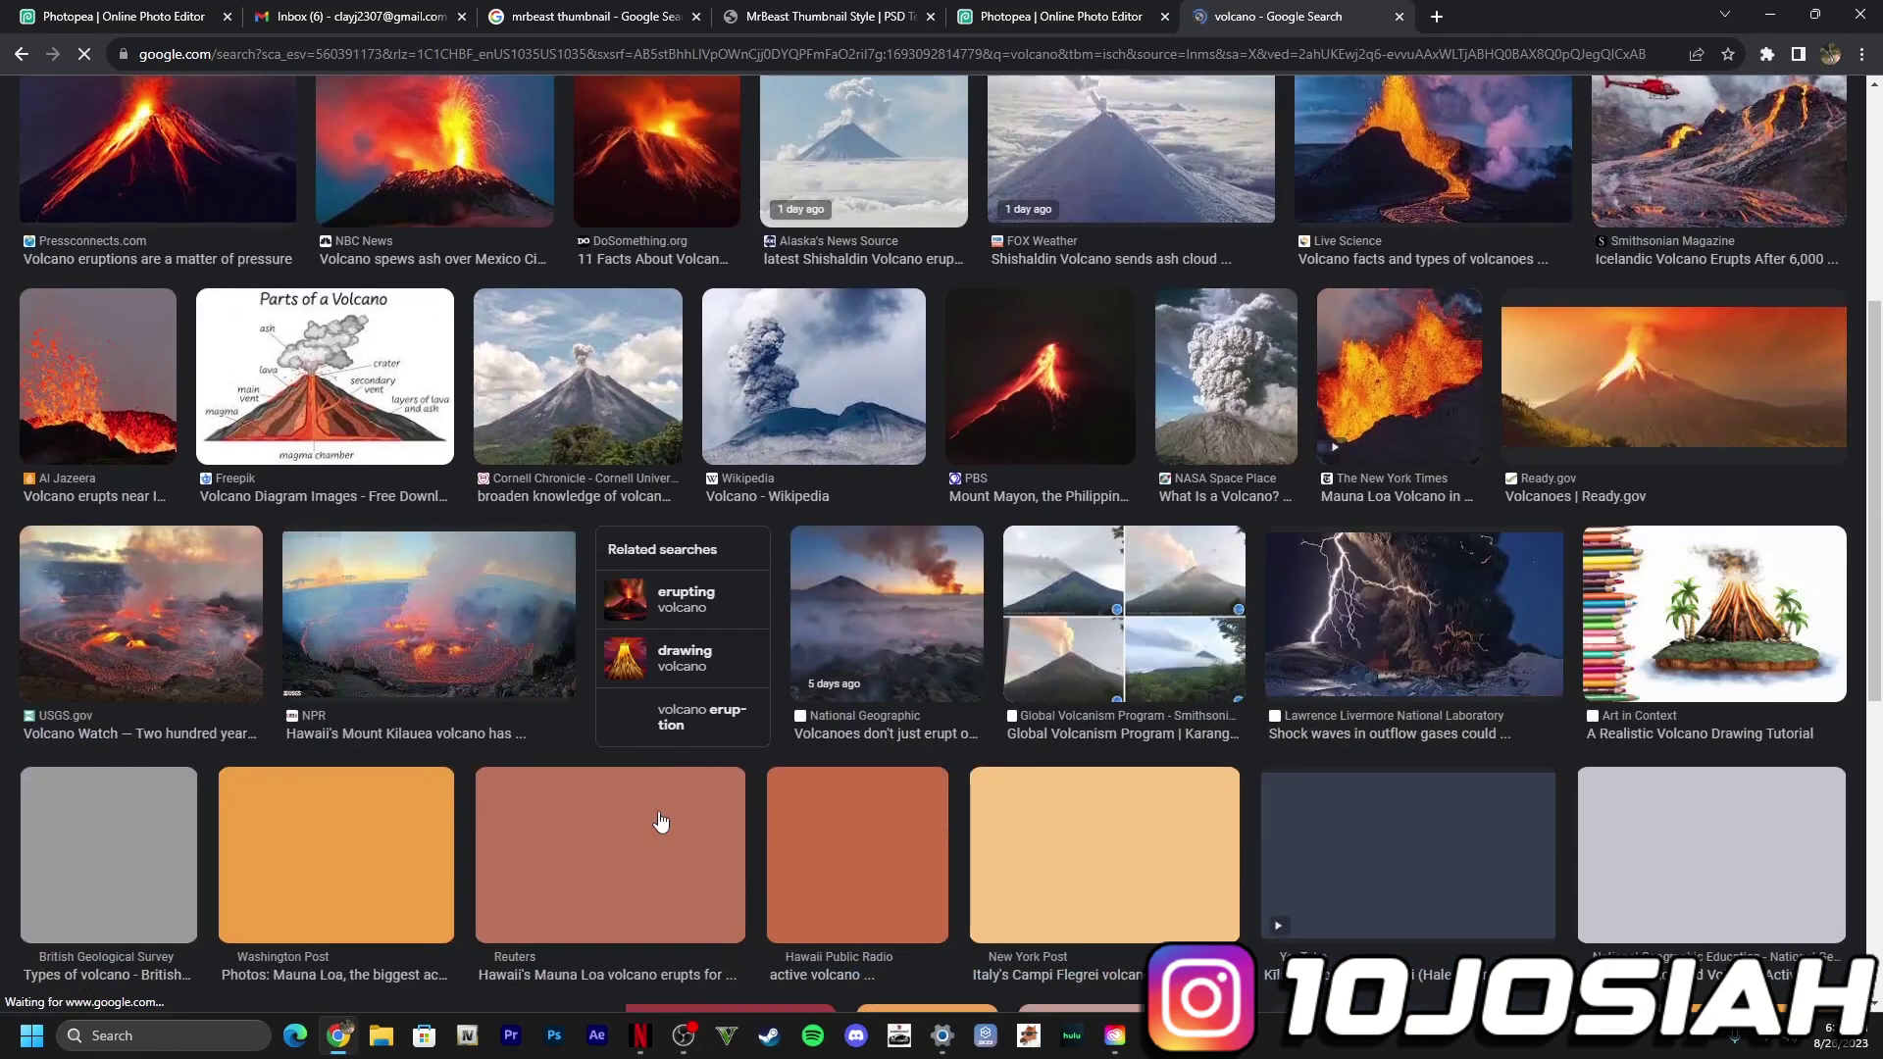
# Step: Search Google Images for 'grass png' and open the PNGEgg transparent grass result
pyautogui.click(861, 65)
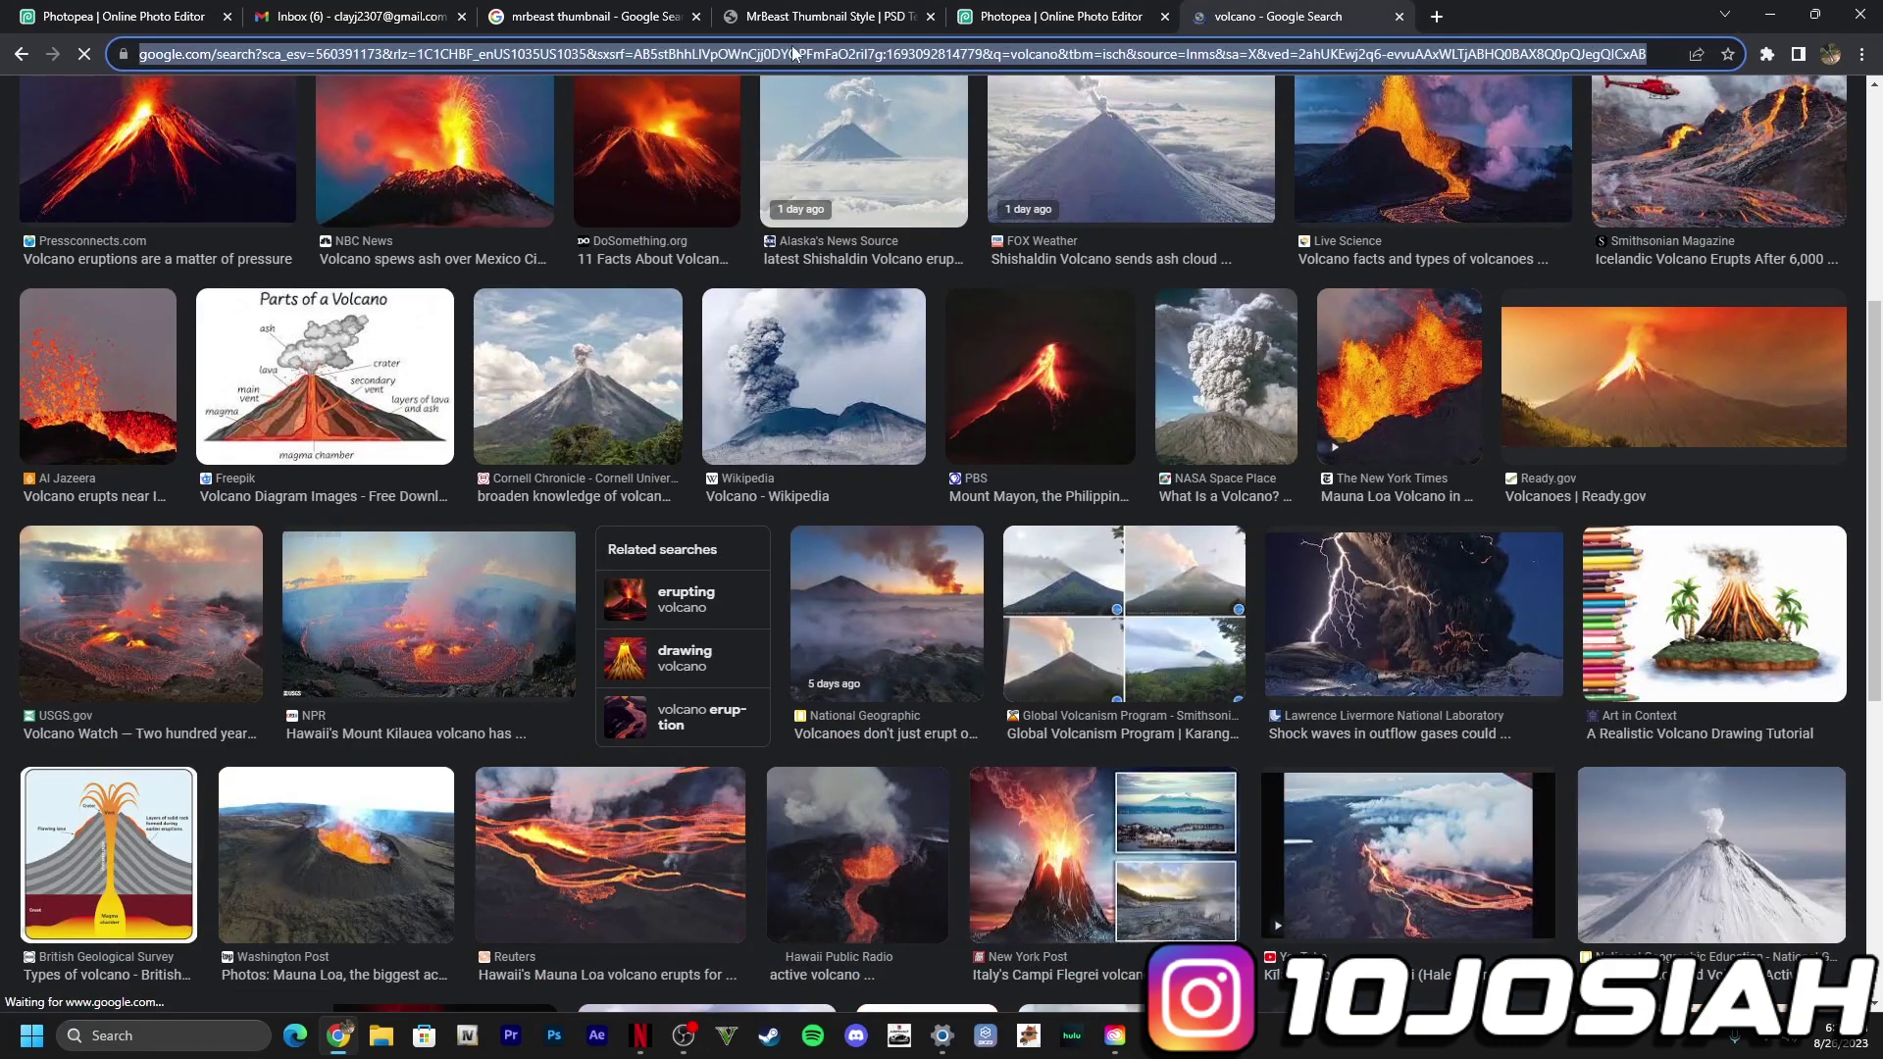
pyautogui.write('grass')
pyautogui.press('Return')
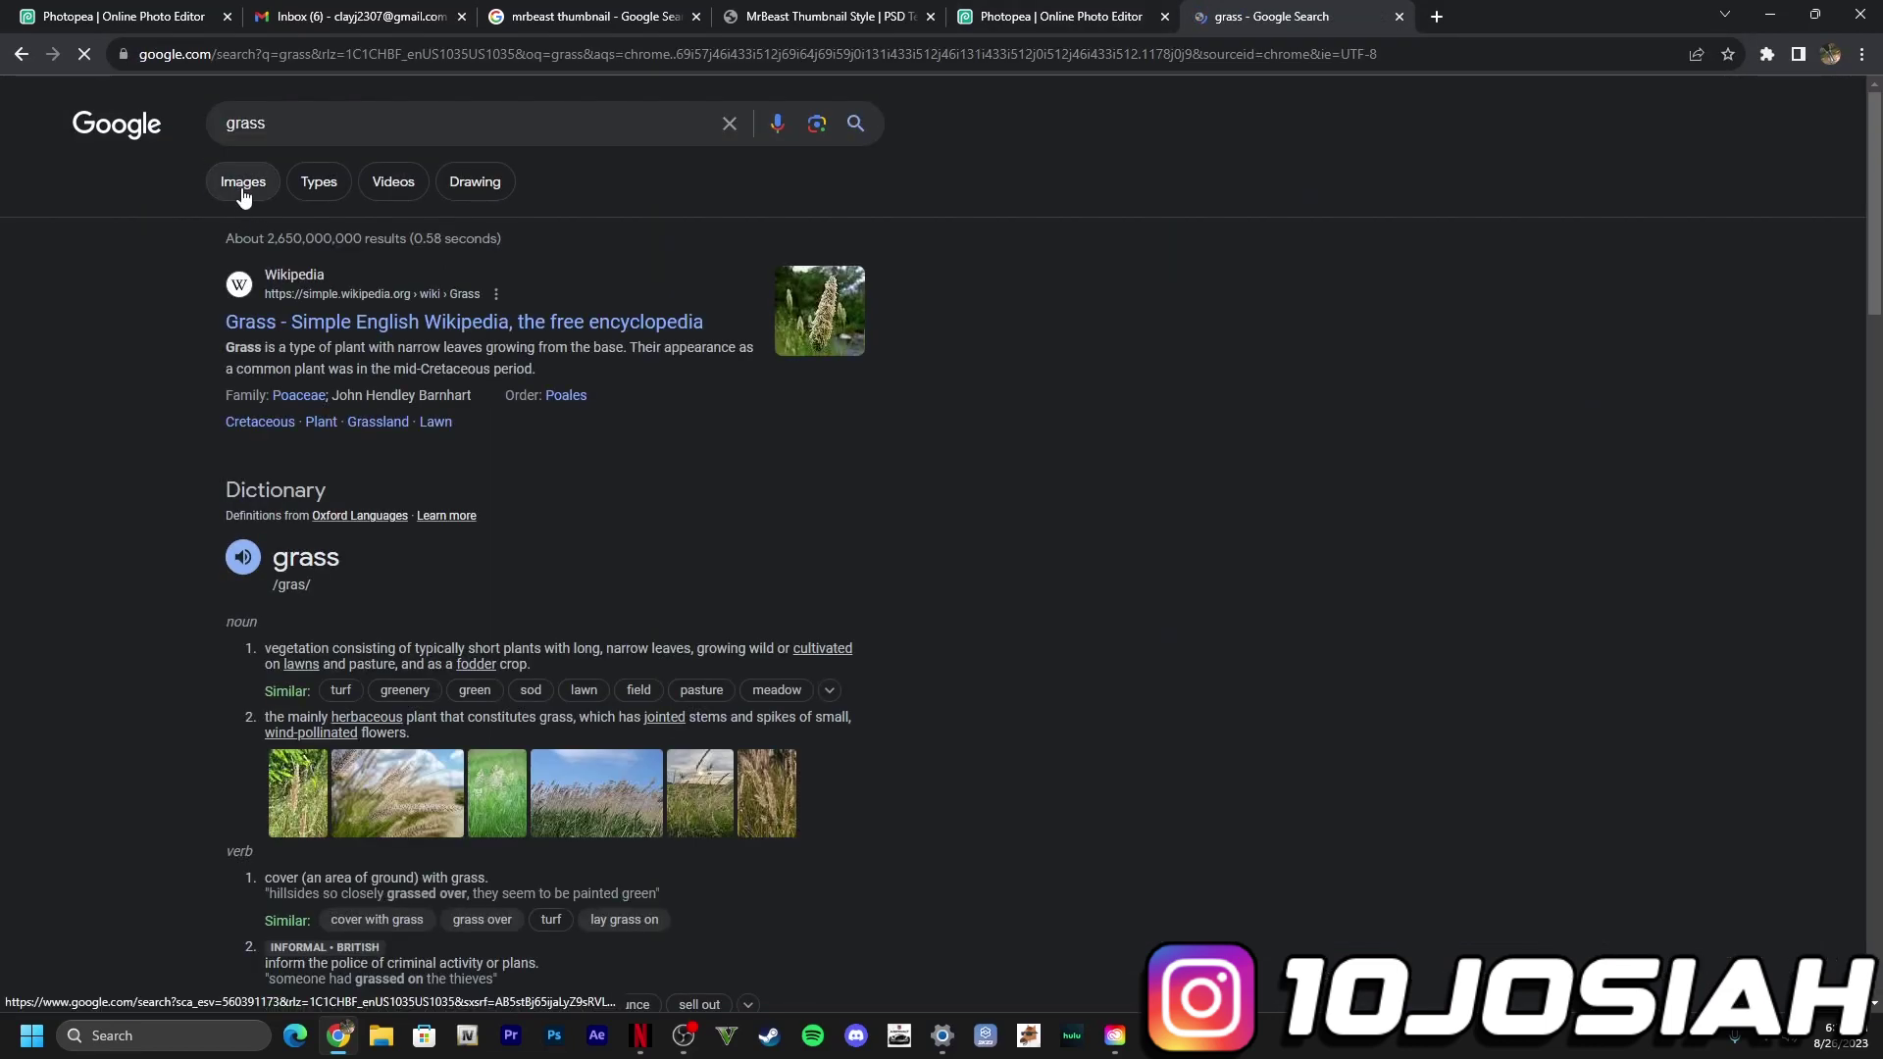
pyautogui.click(244, 187)
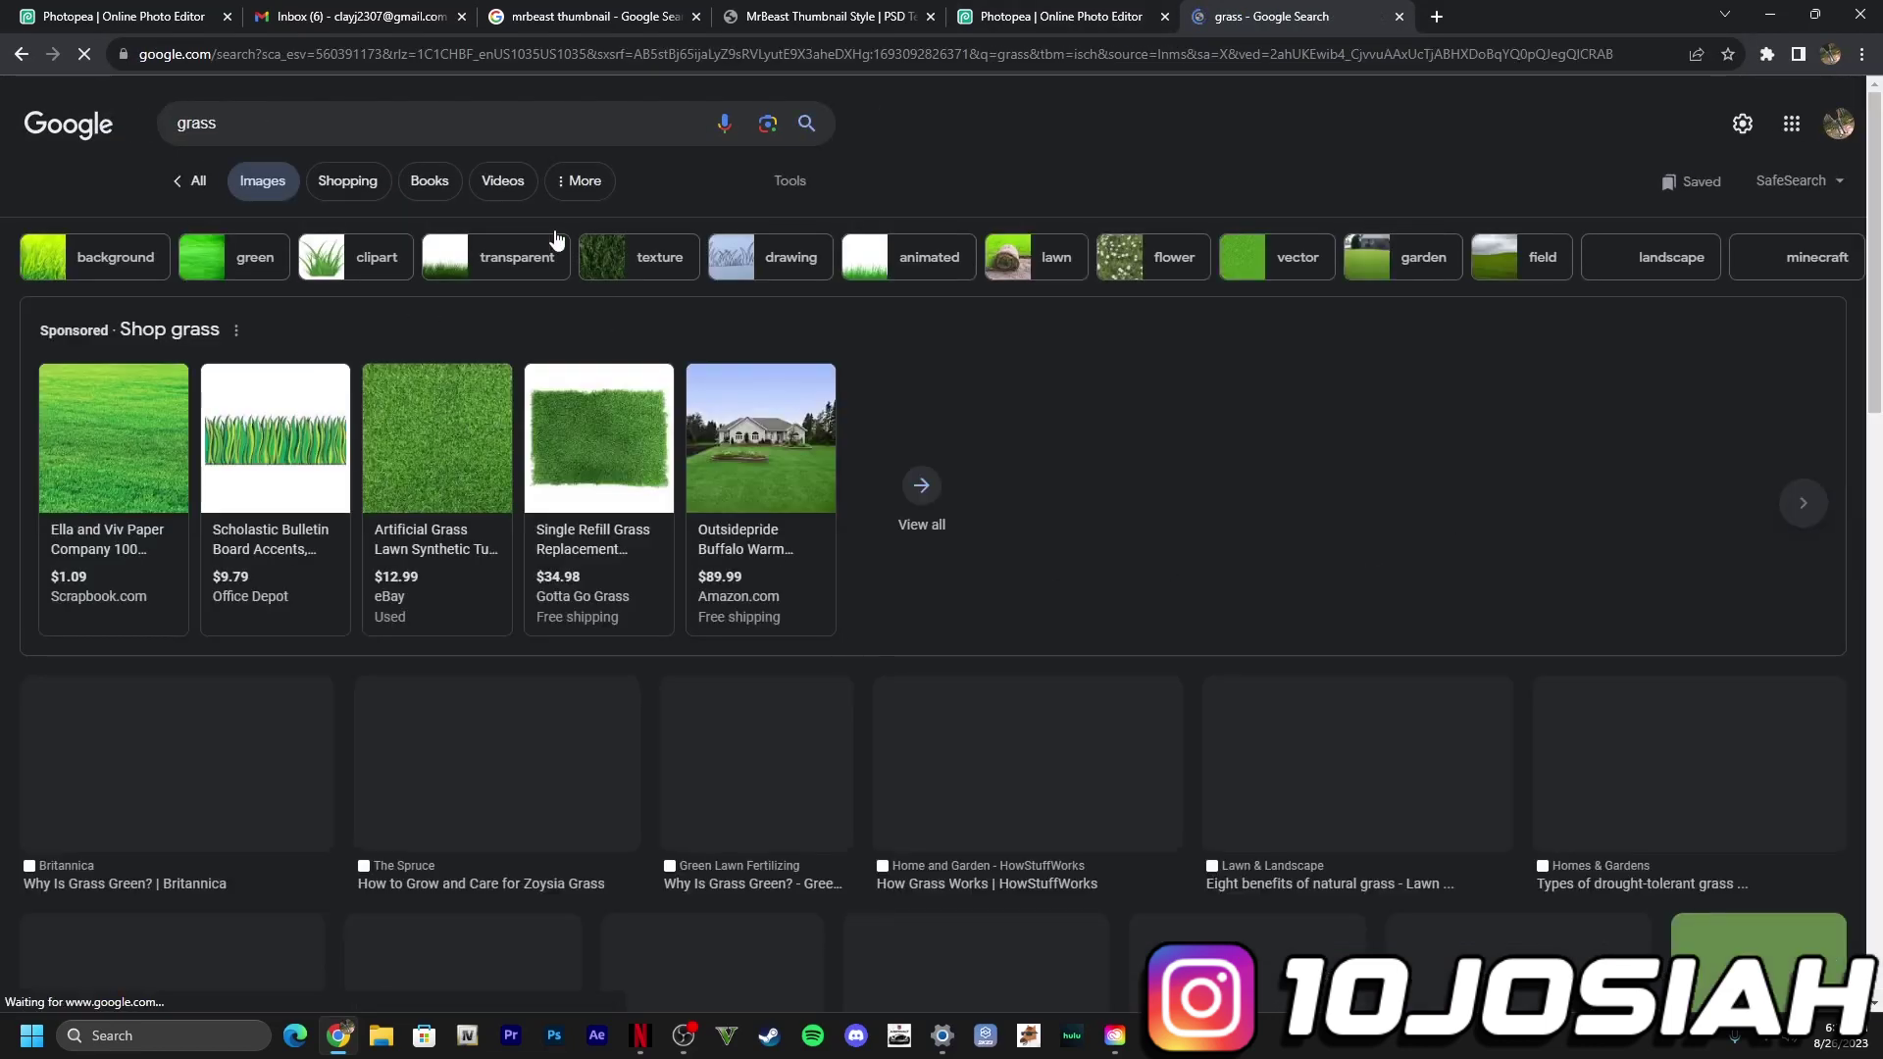
pyautogui.click(347, 120)
pyautogui.write('png')
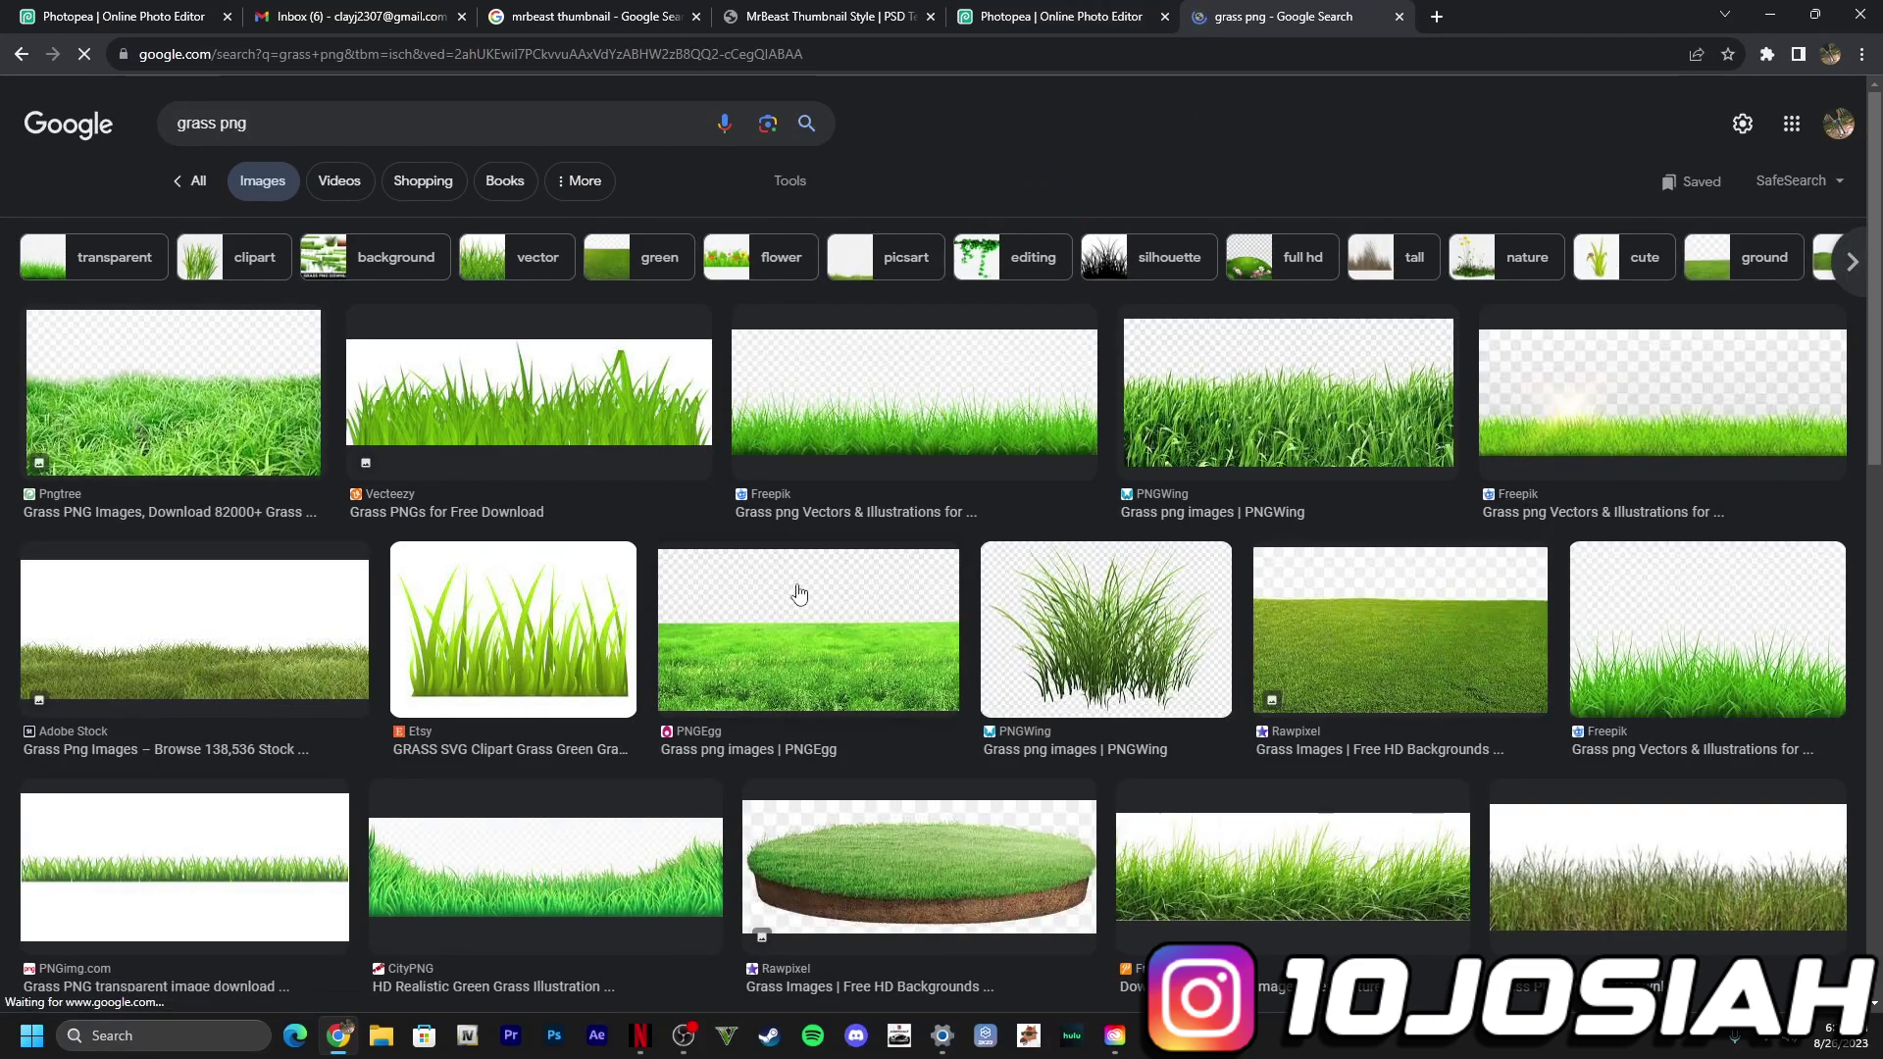
pyautogui.scroll(-2, 804, 592)
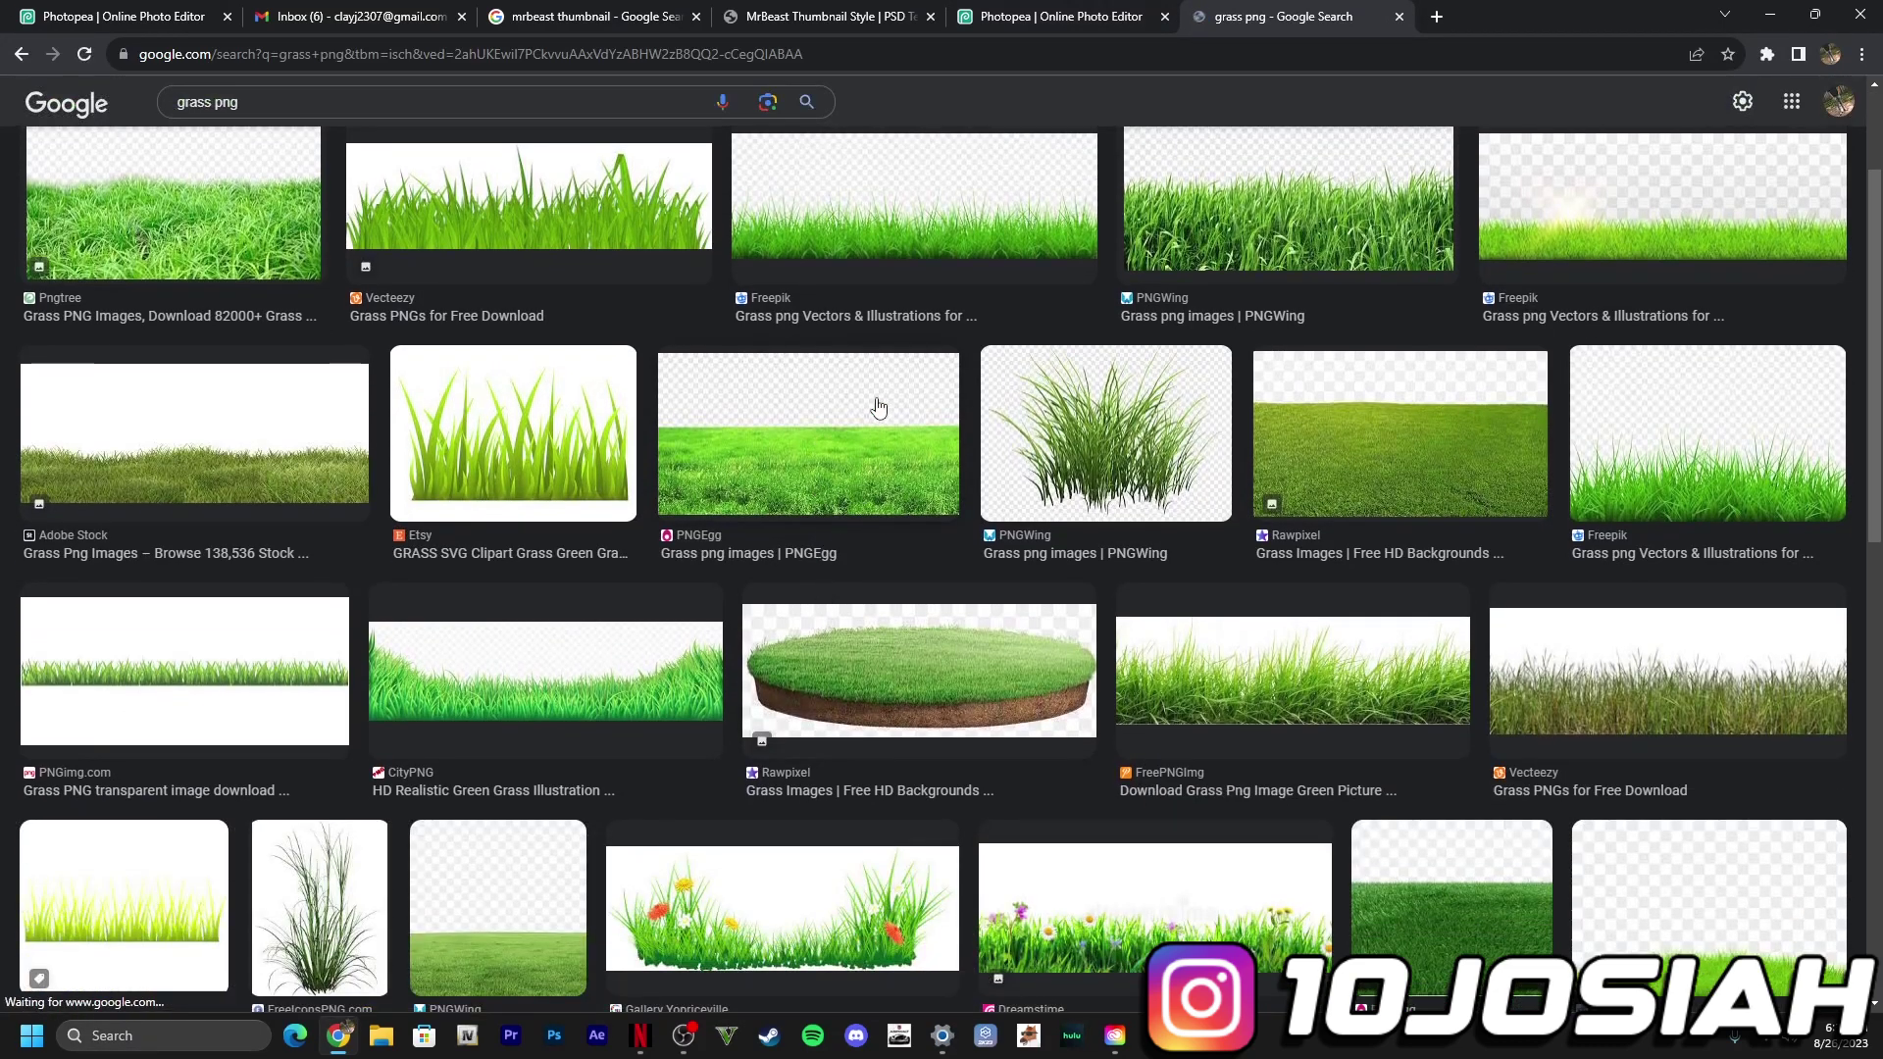
pyautogui.click(881, 407)
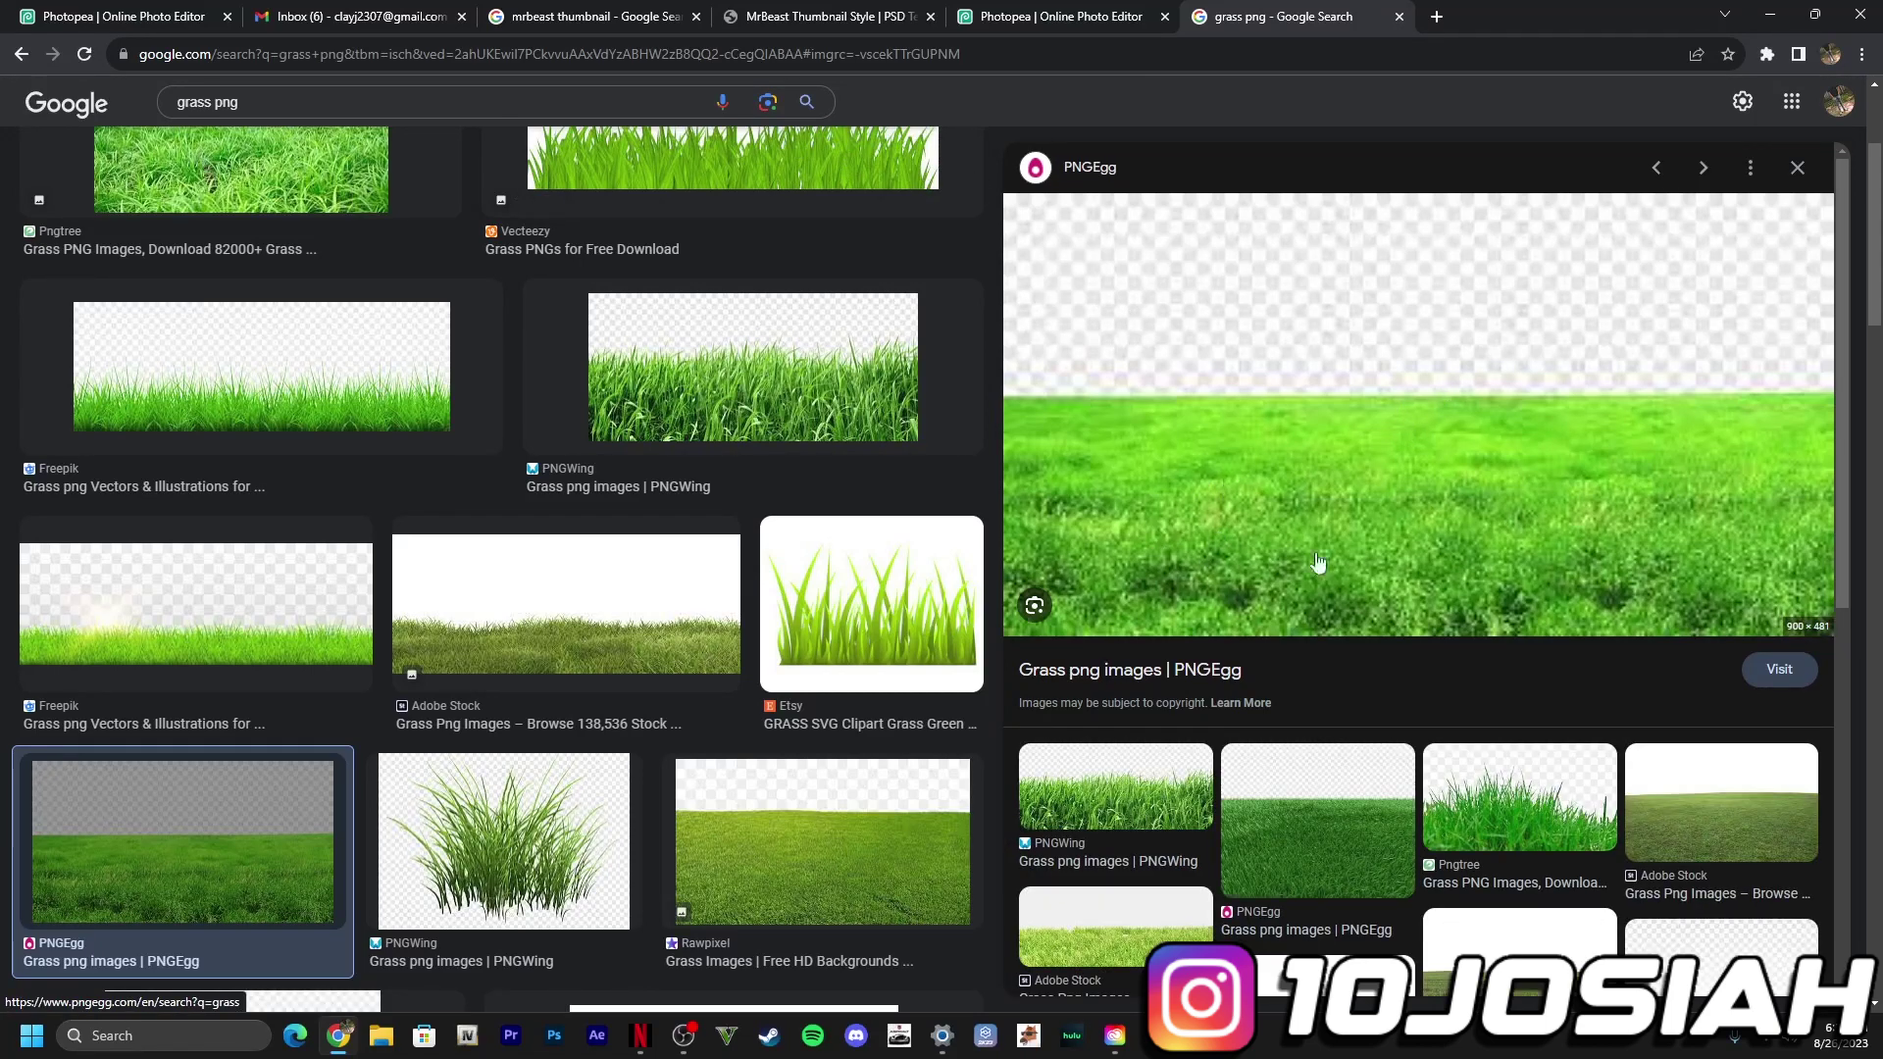
pyautogui.click(1221, 677)
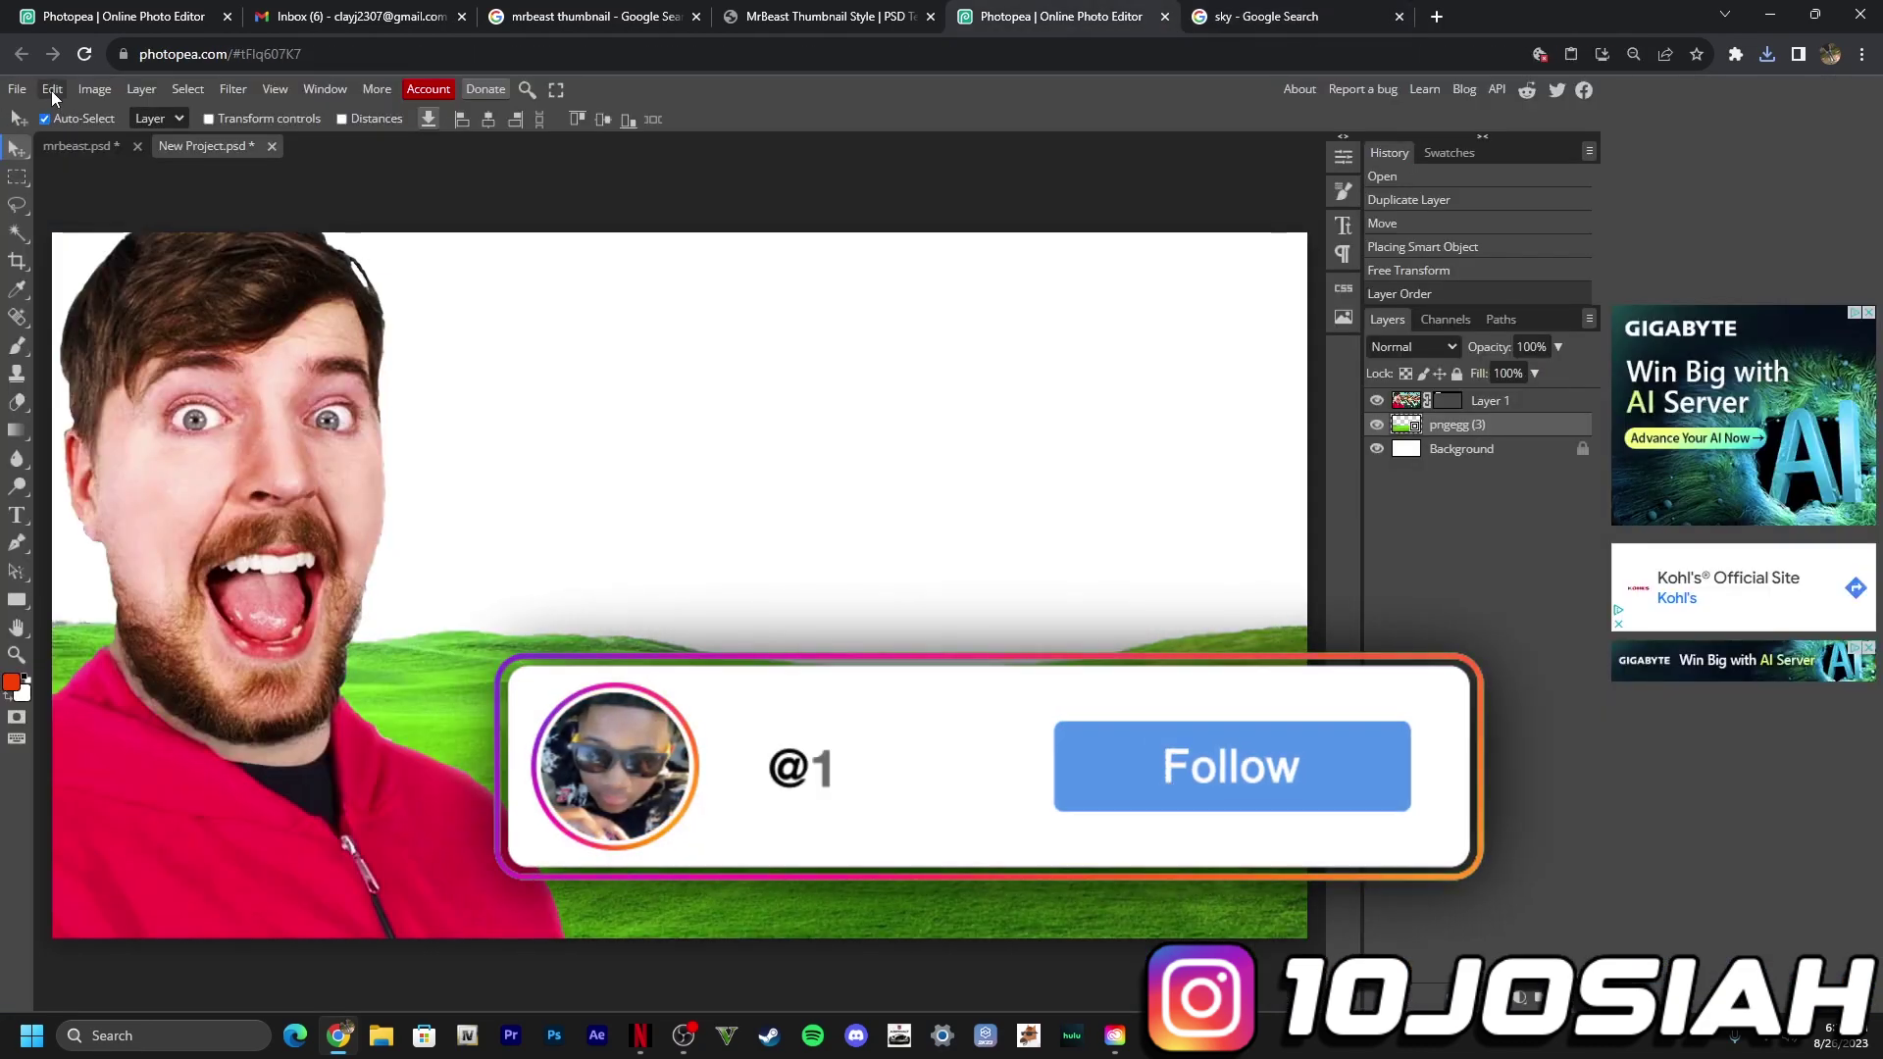
# Step: Paste the sky image and enlarge it to about 152% across the canvas
pyautogui.click(51, 91)
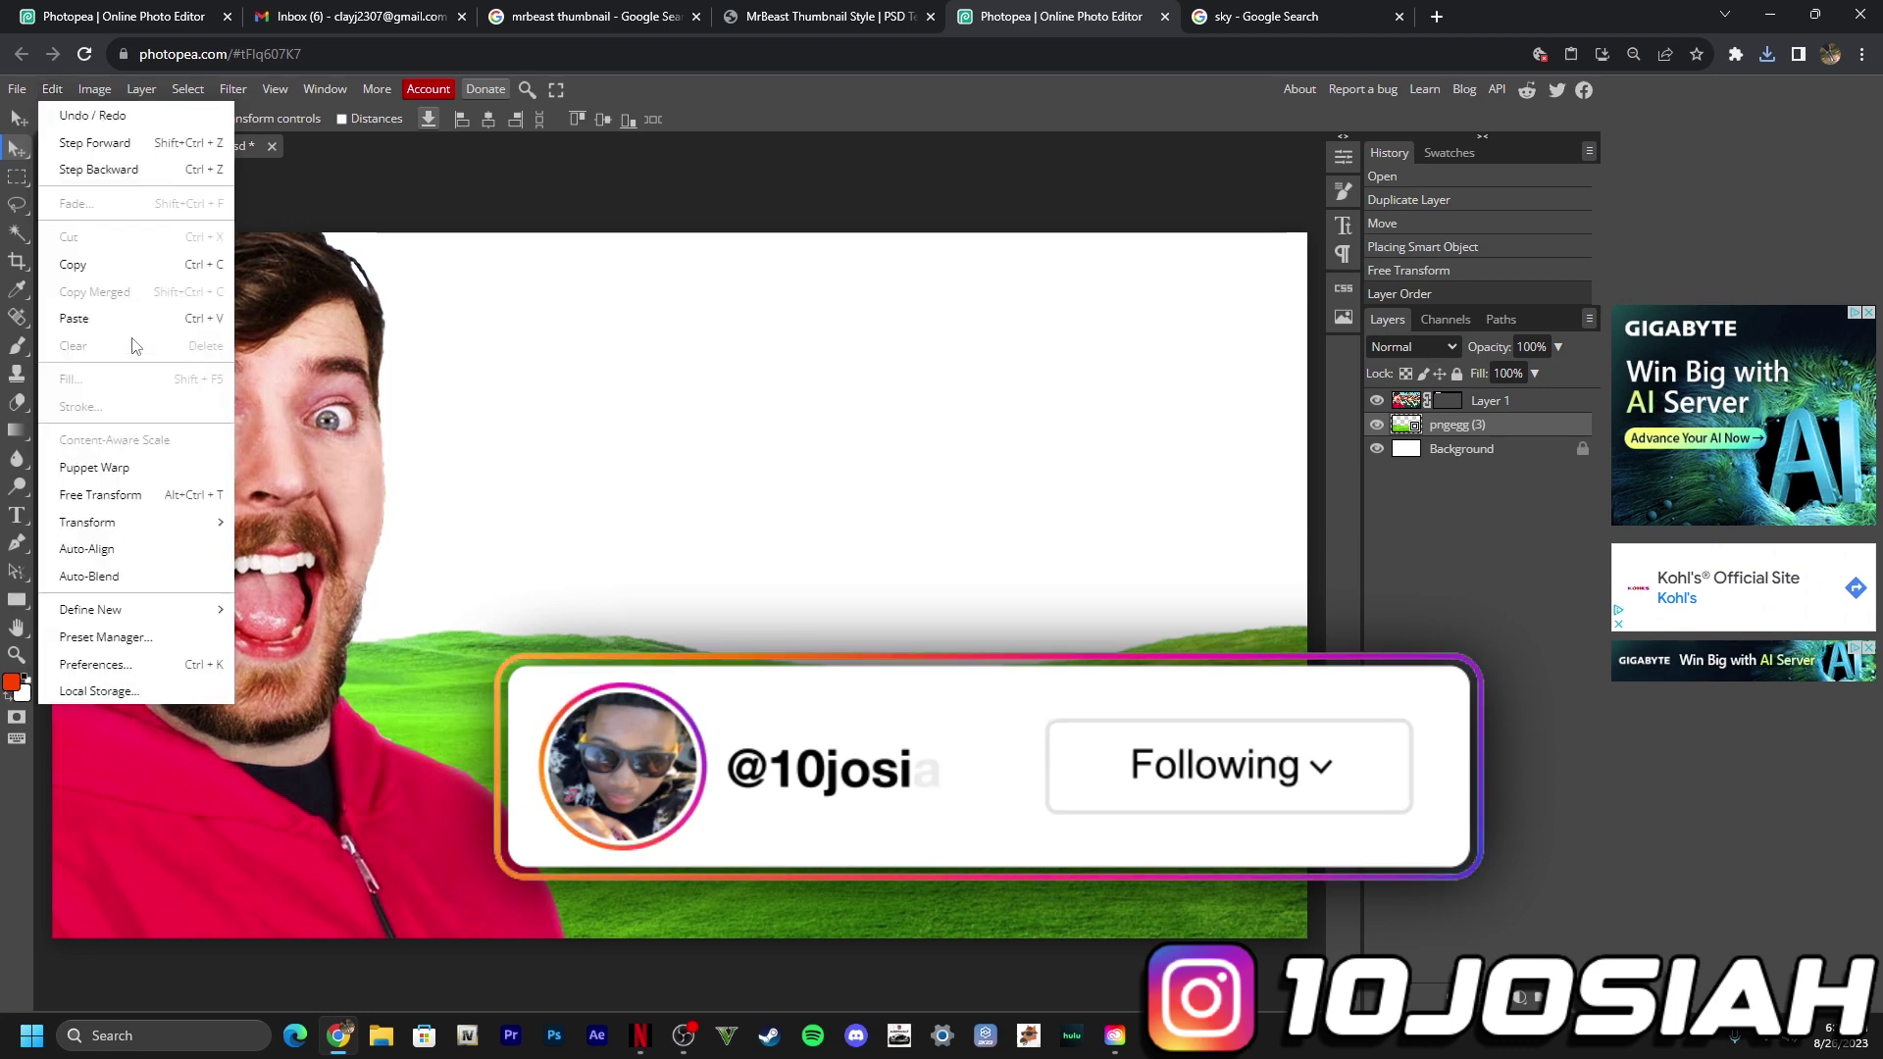
pyautogui.click(114, 320)
pyautogui.click(52, 95)
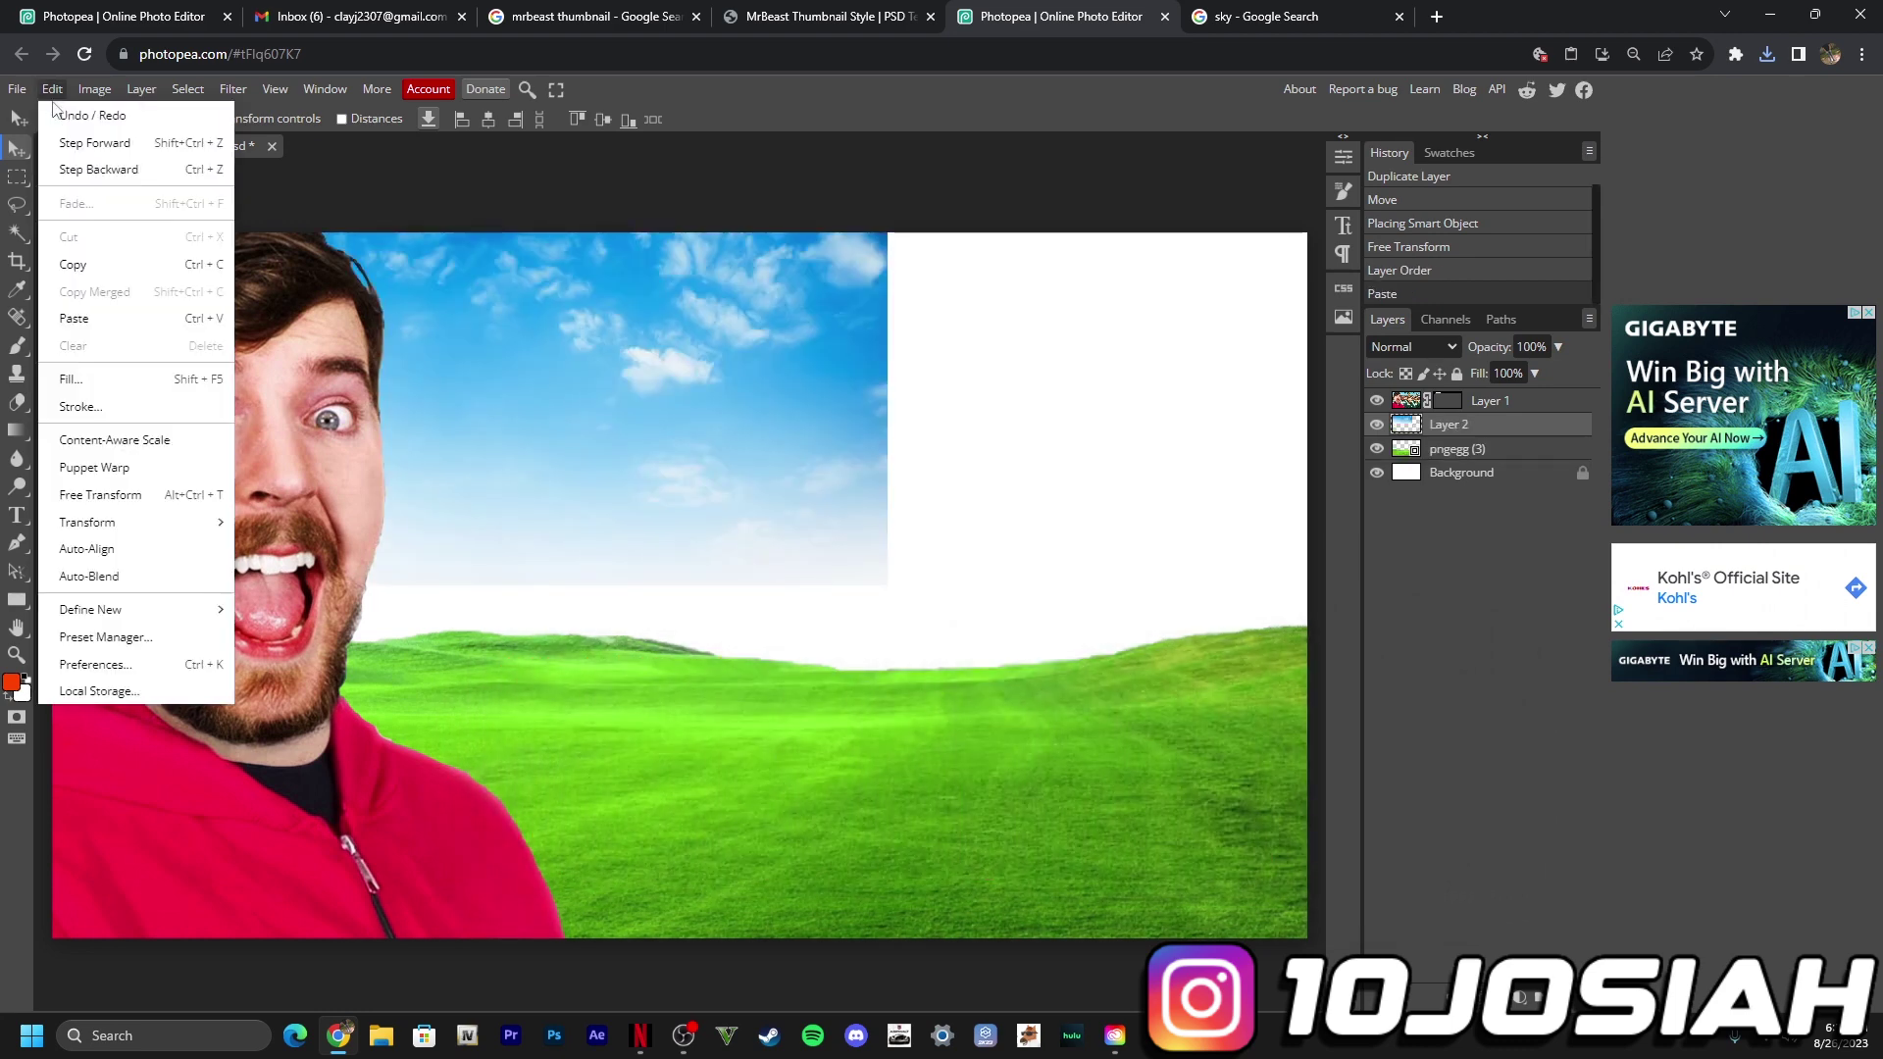
pyautogui.click(98, 495)
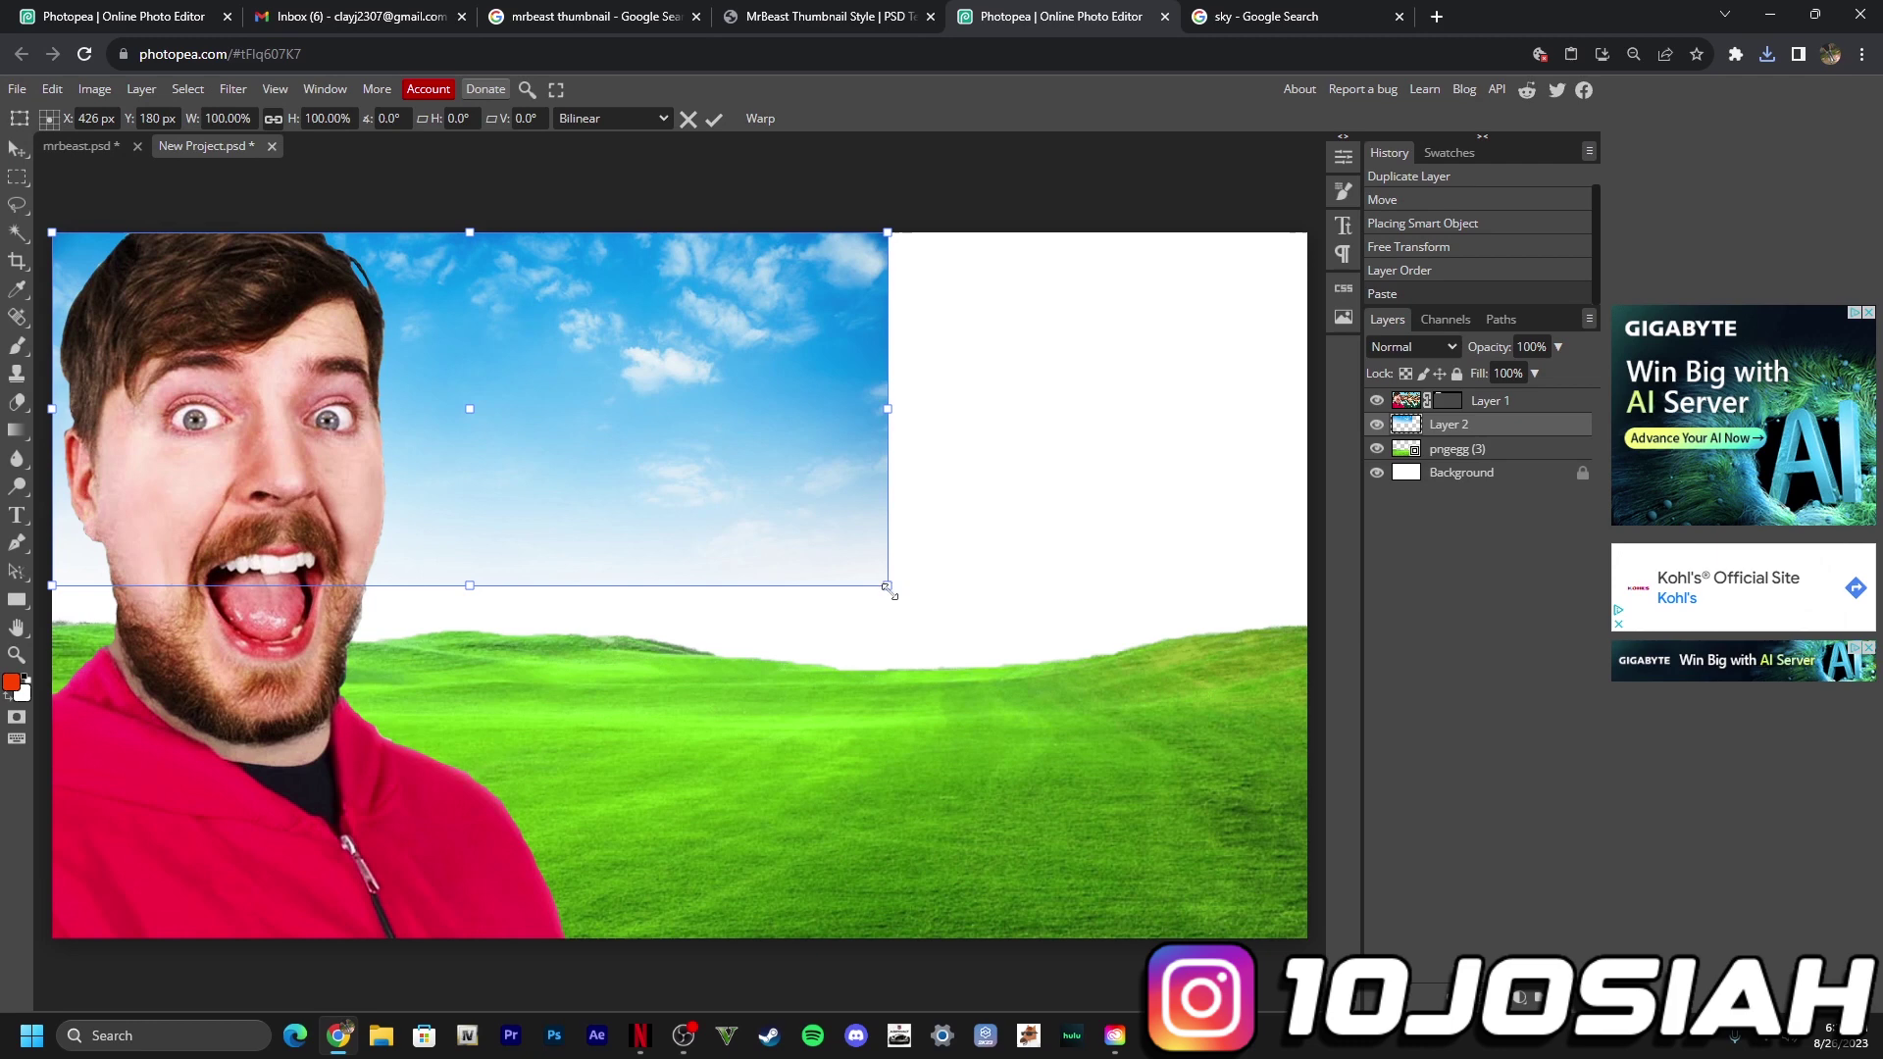
pyautogui.moveTo(888, 587); pyautogui.dragTo(1321, 769)
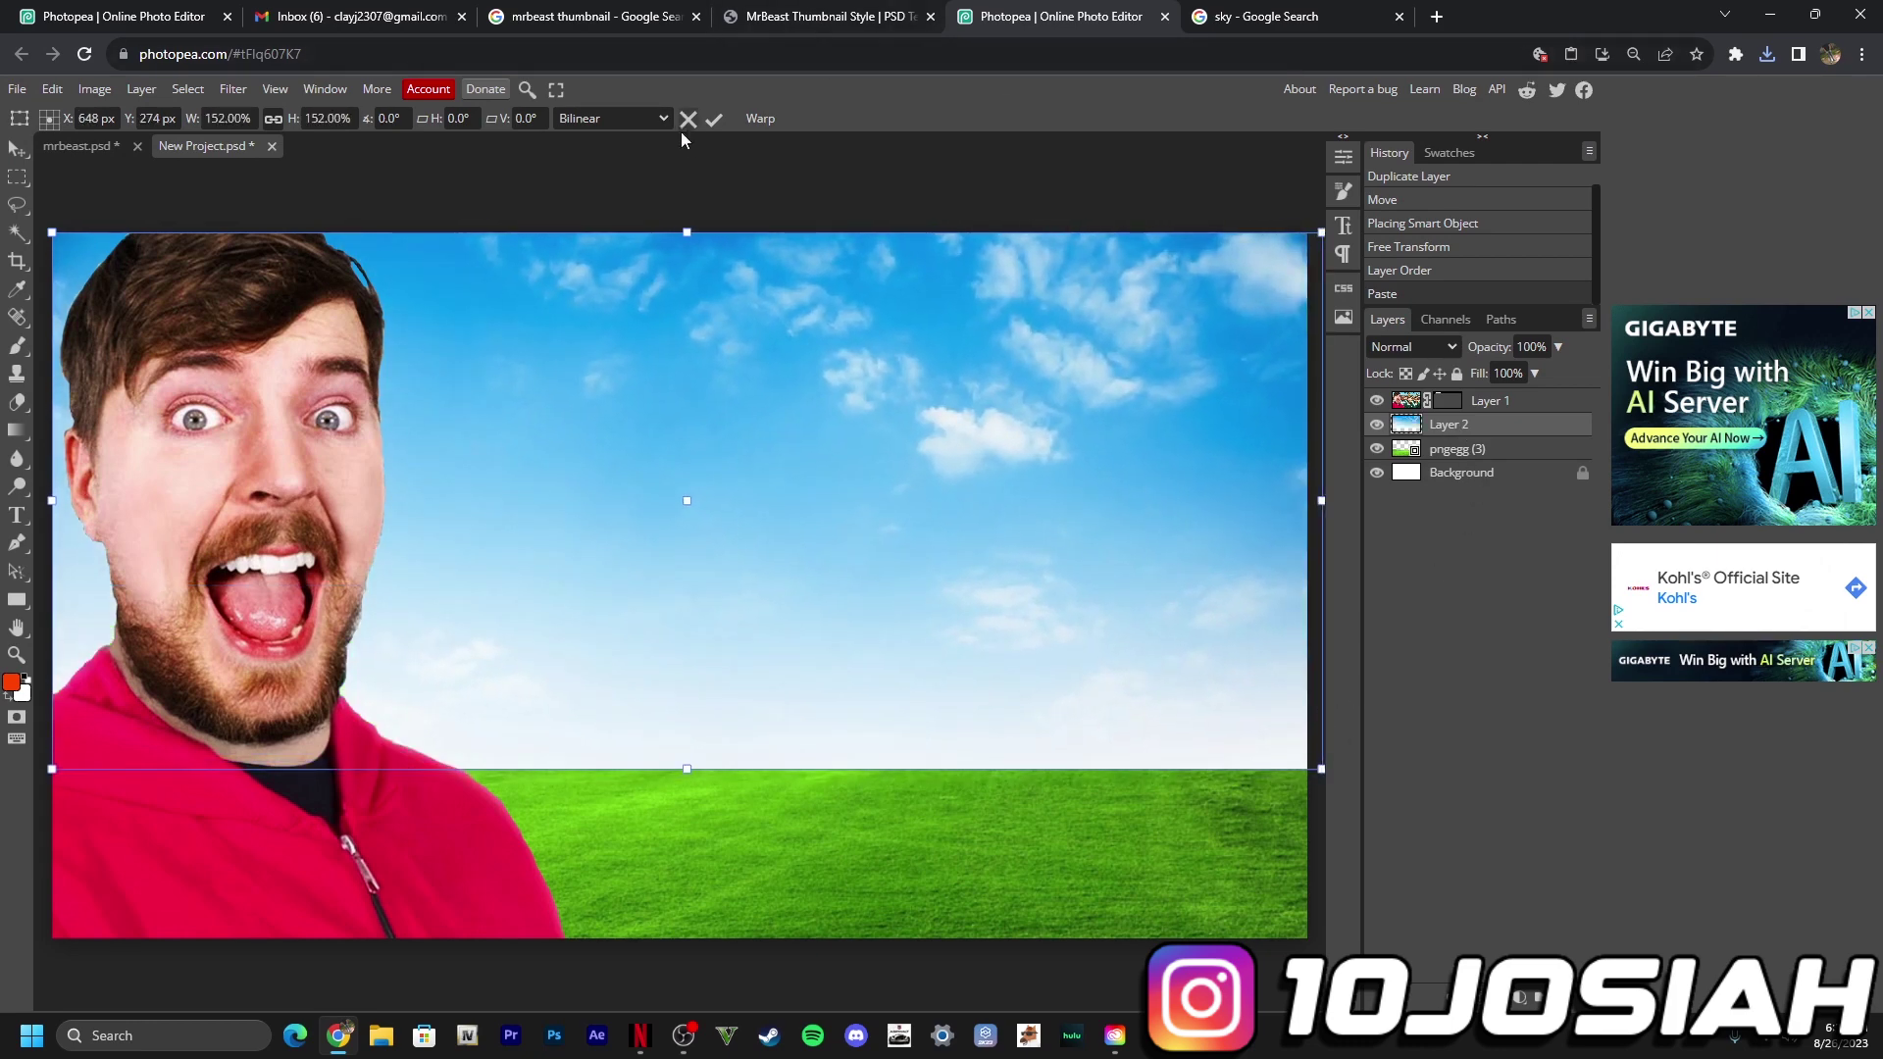
pyautogui.click(714, 118)
# Step: Move the sky layer below the grass, raising the sky and lowering the grass slightly
pyautogui.moveTo(1462, 423); pyautogui.dragTo(1524, 455)
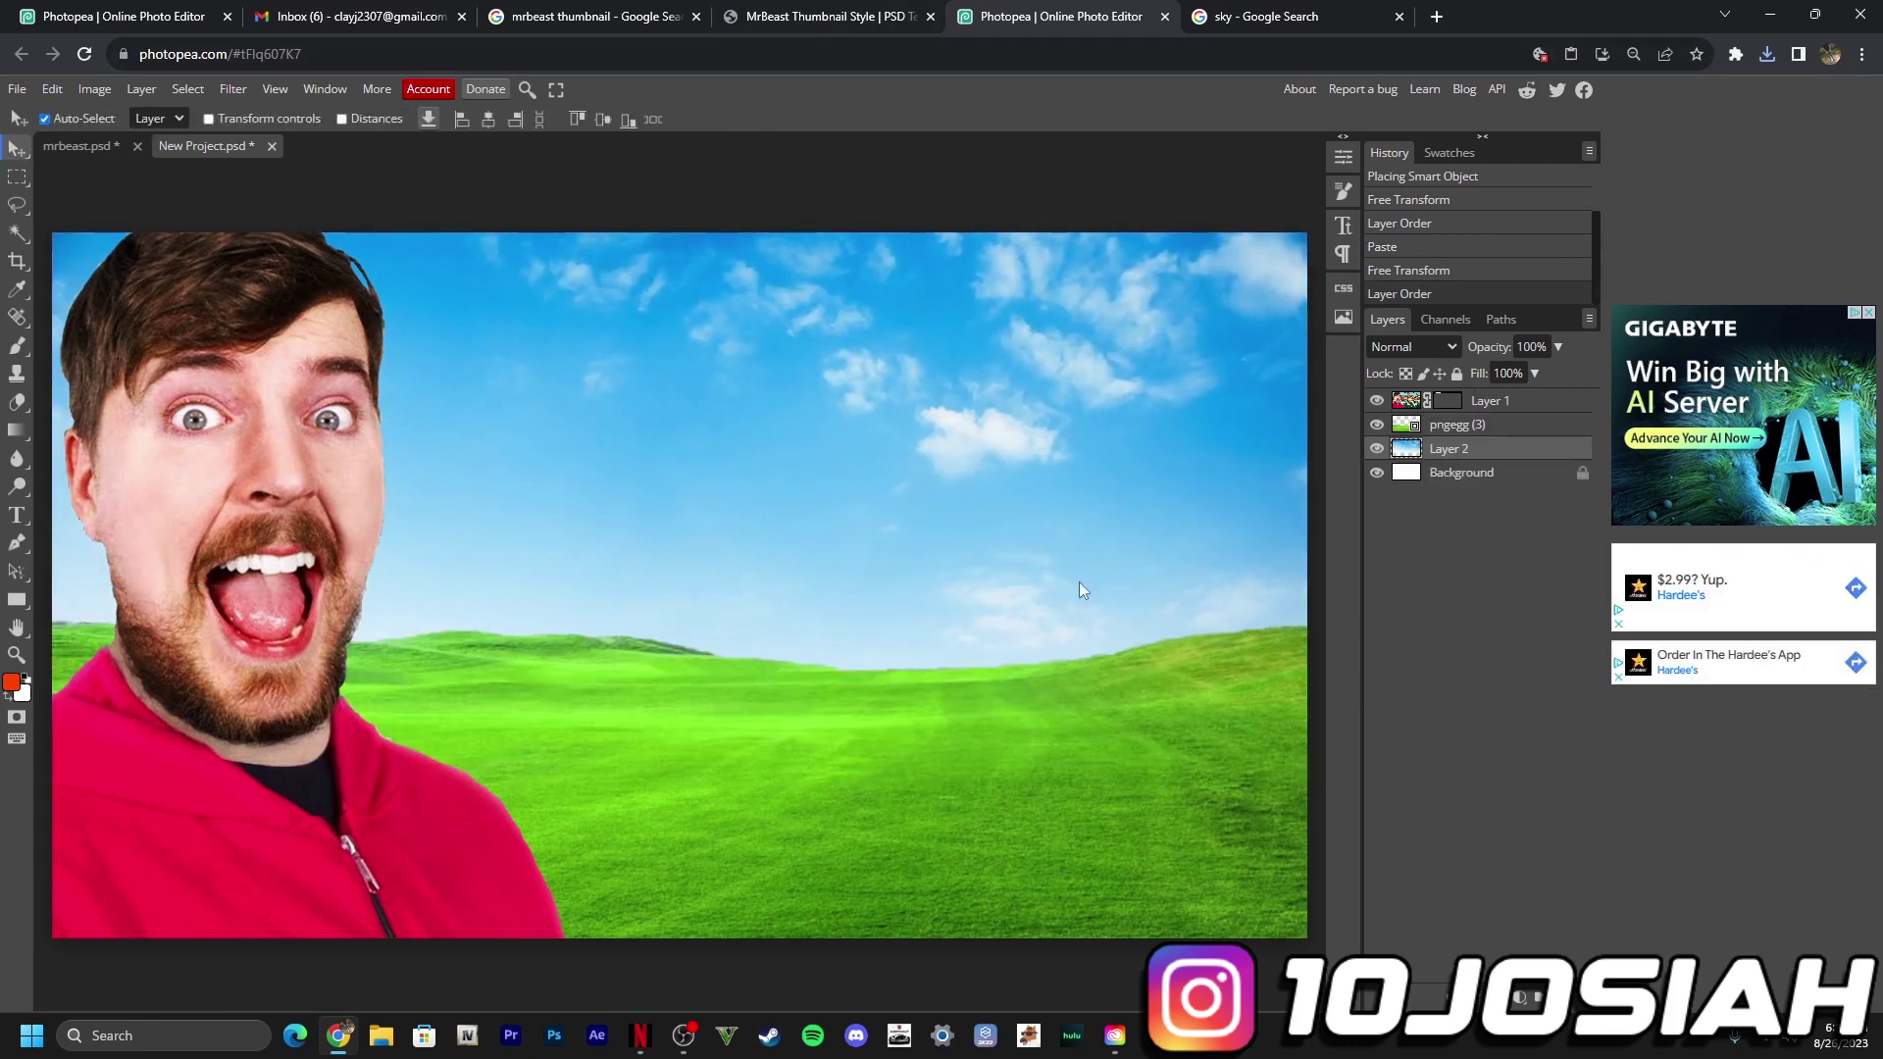
pyautogui.moveTo(1079, 590); pyautogui.dragTo(1079, 582)
pyautogui.moveTo(1034, 772); pyautogui.dragTo(1034, 786)
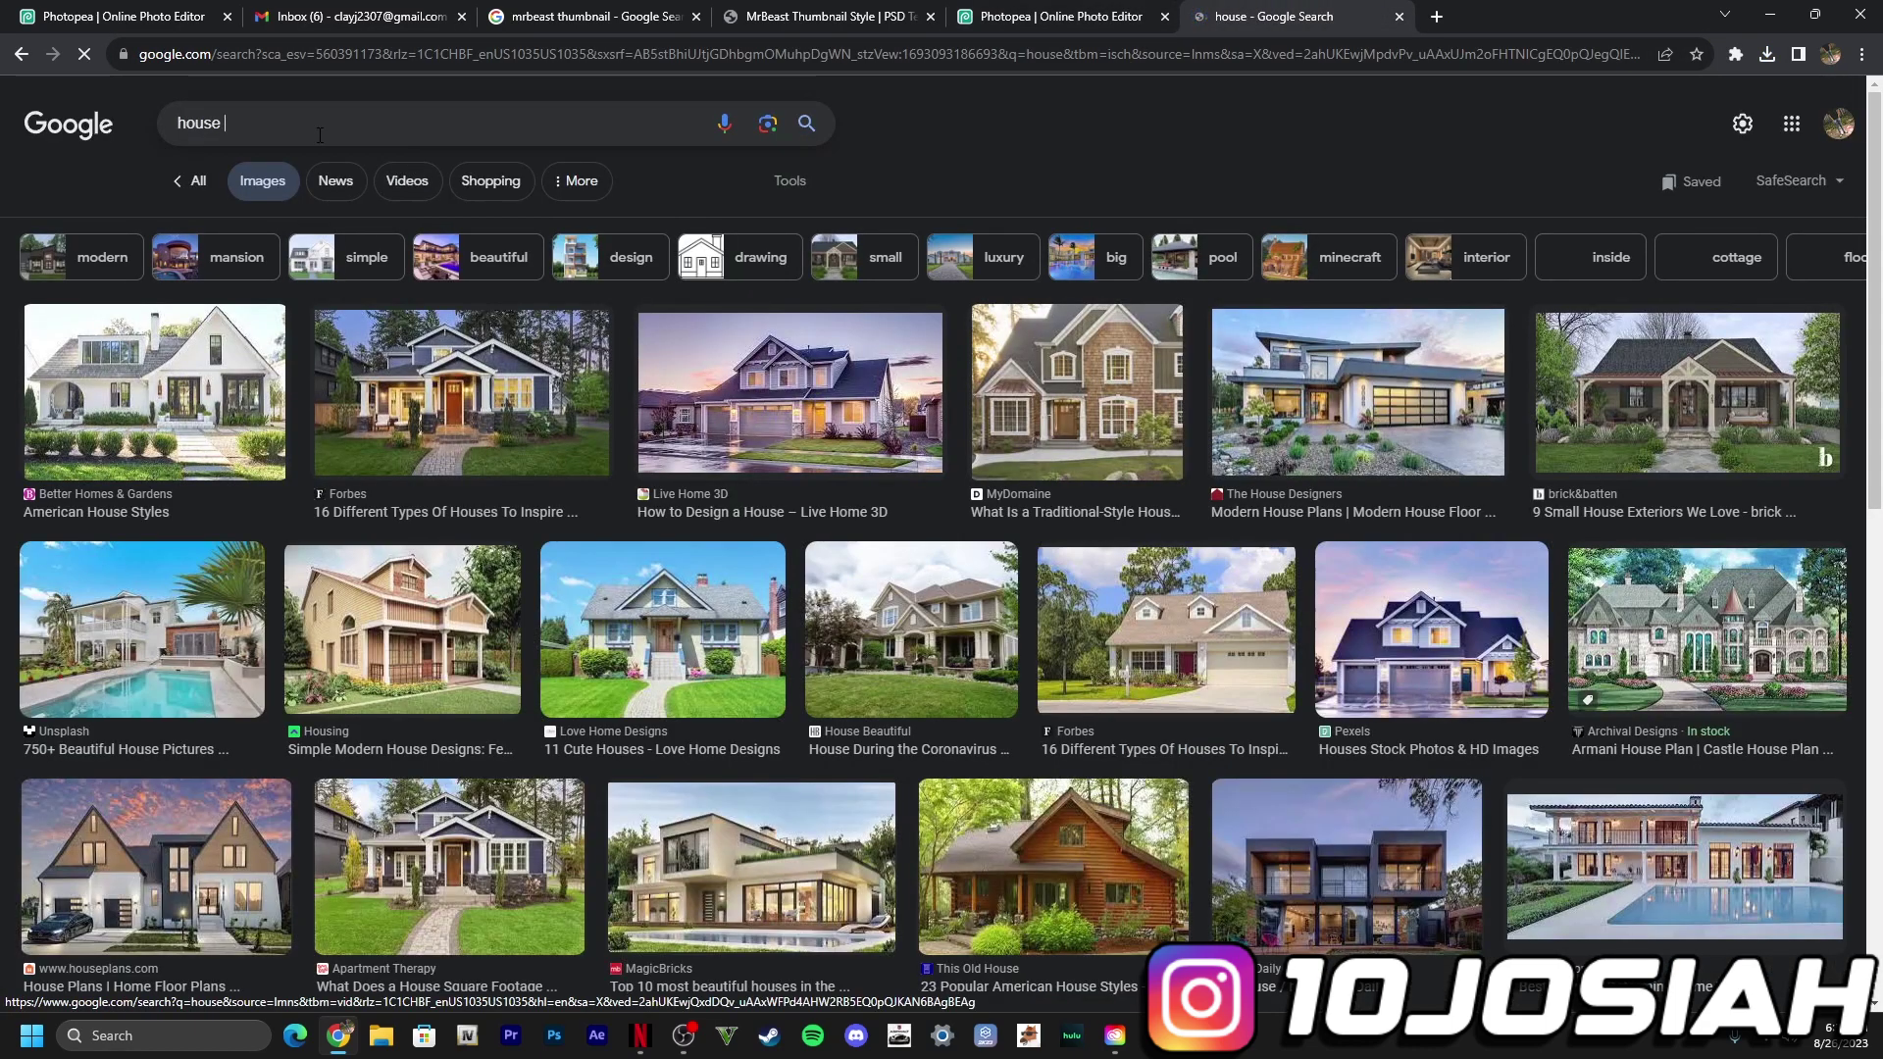
# Step: Search Google Images for 'house png'
pyautogui.write('pri')
pyautogui.press('Return')
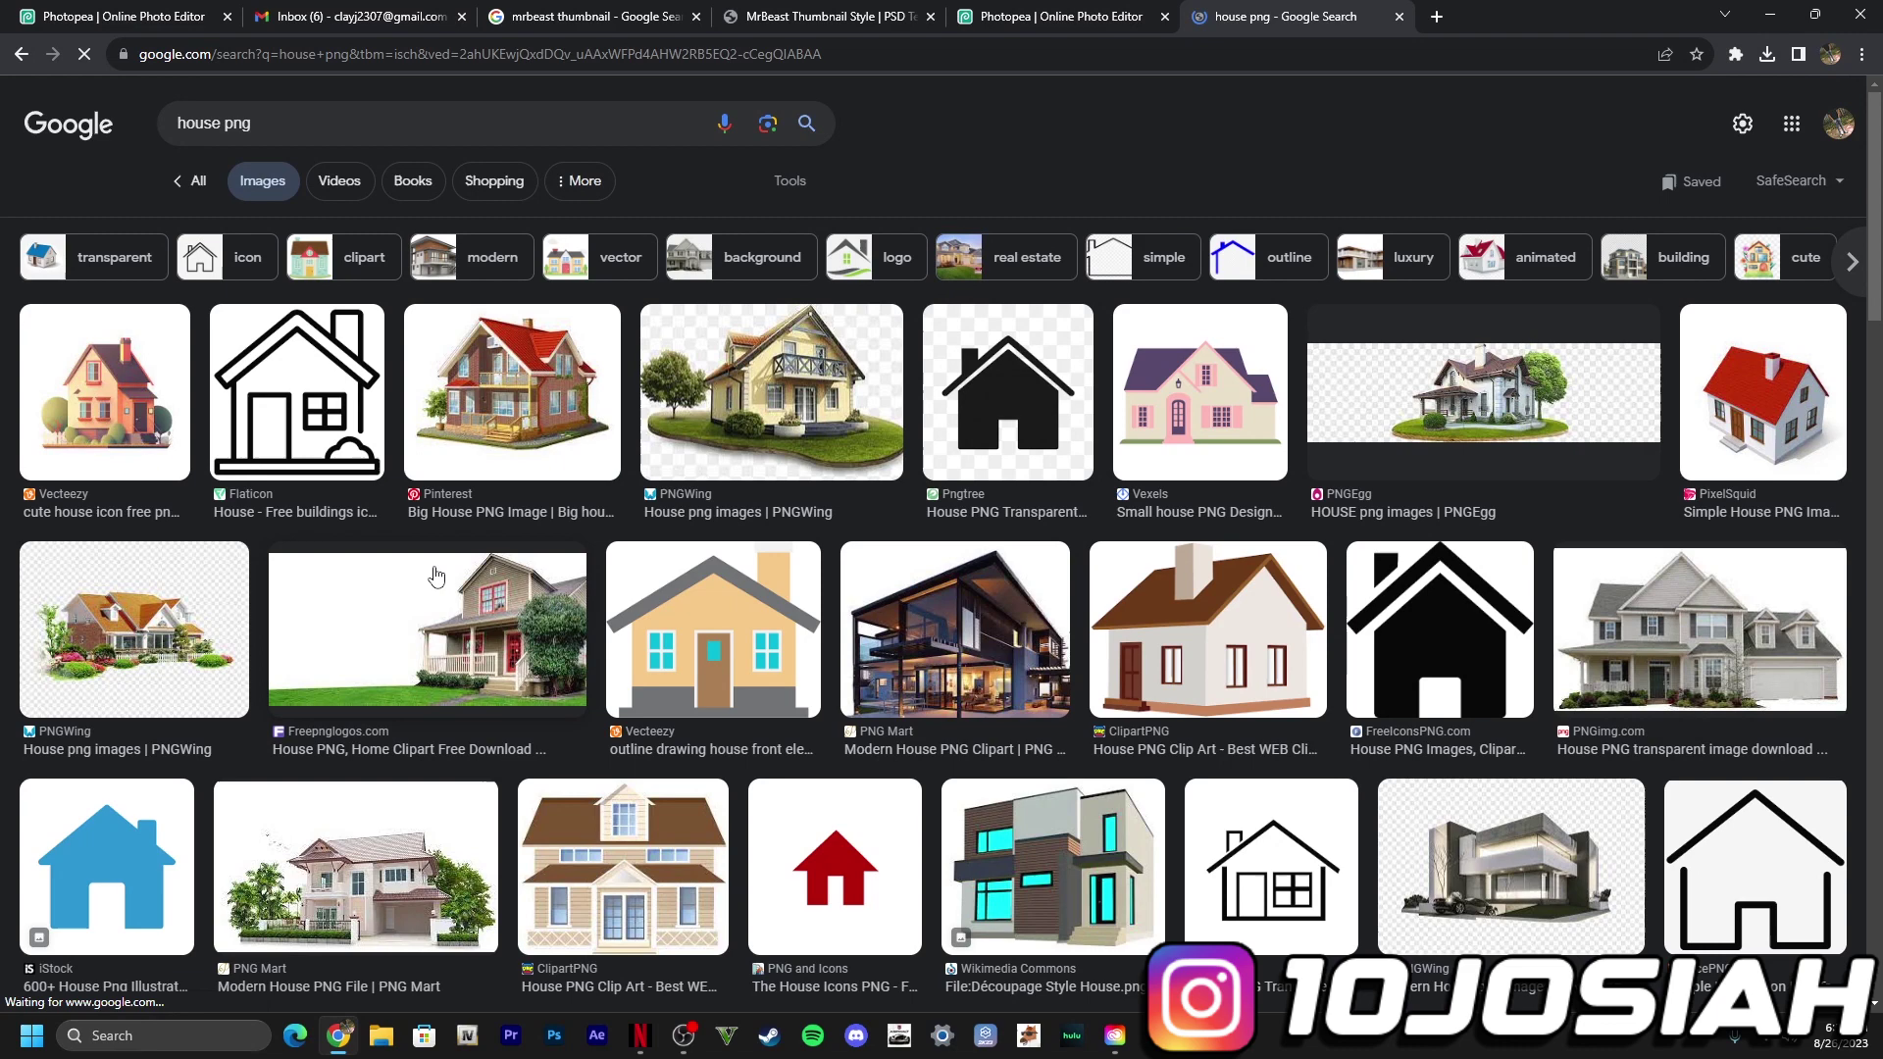
pyautogui.click(511, 54)
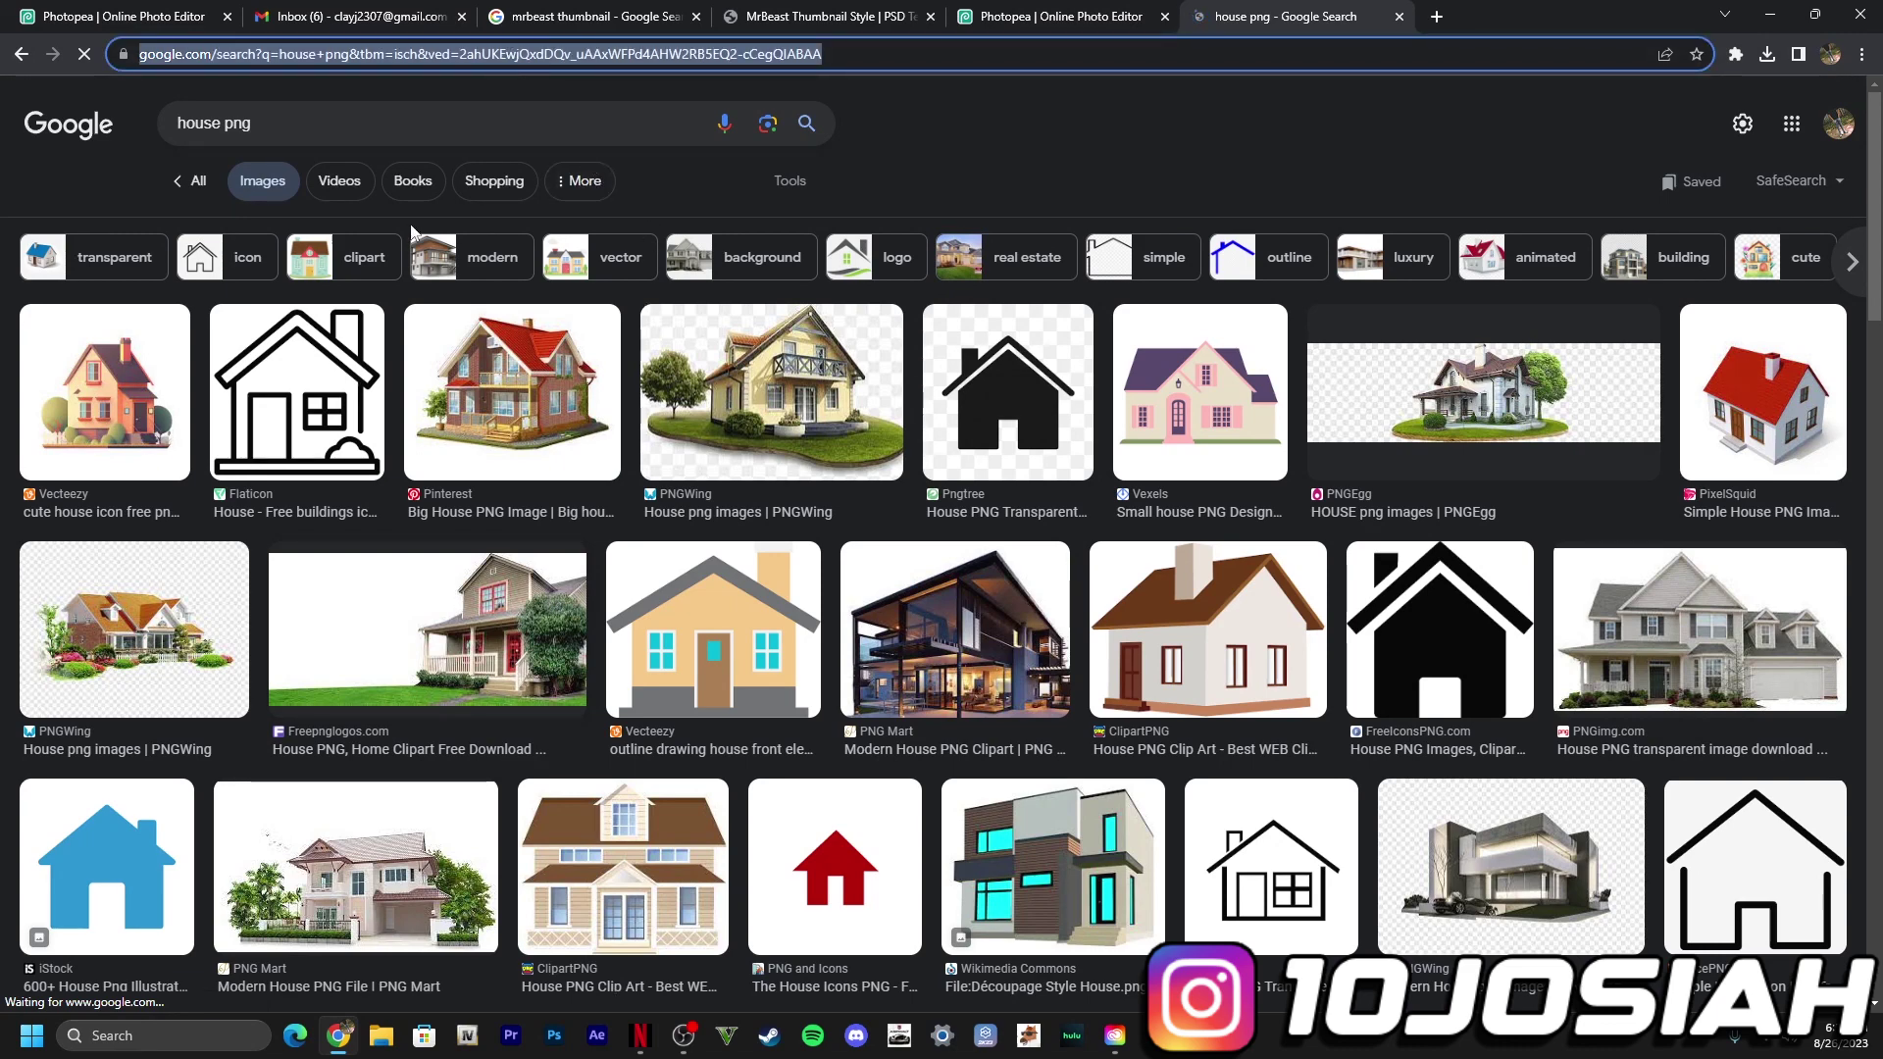
pyautogui.press('BackSpace')
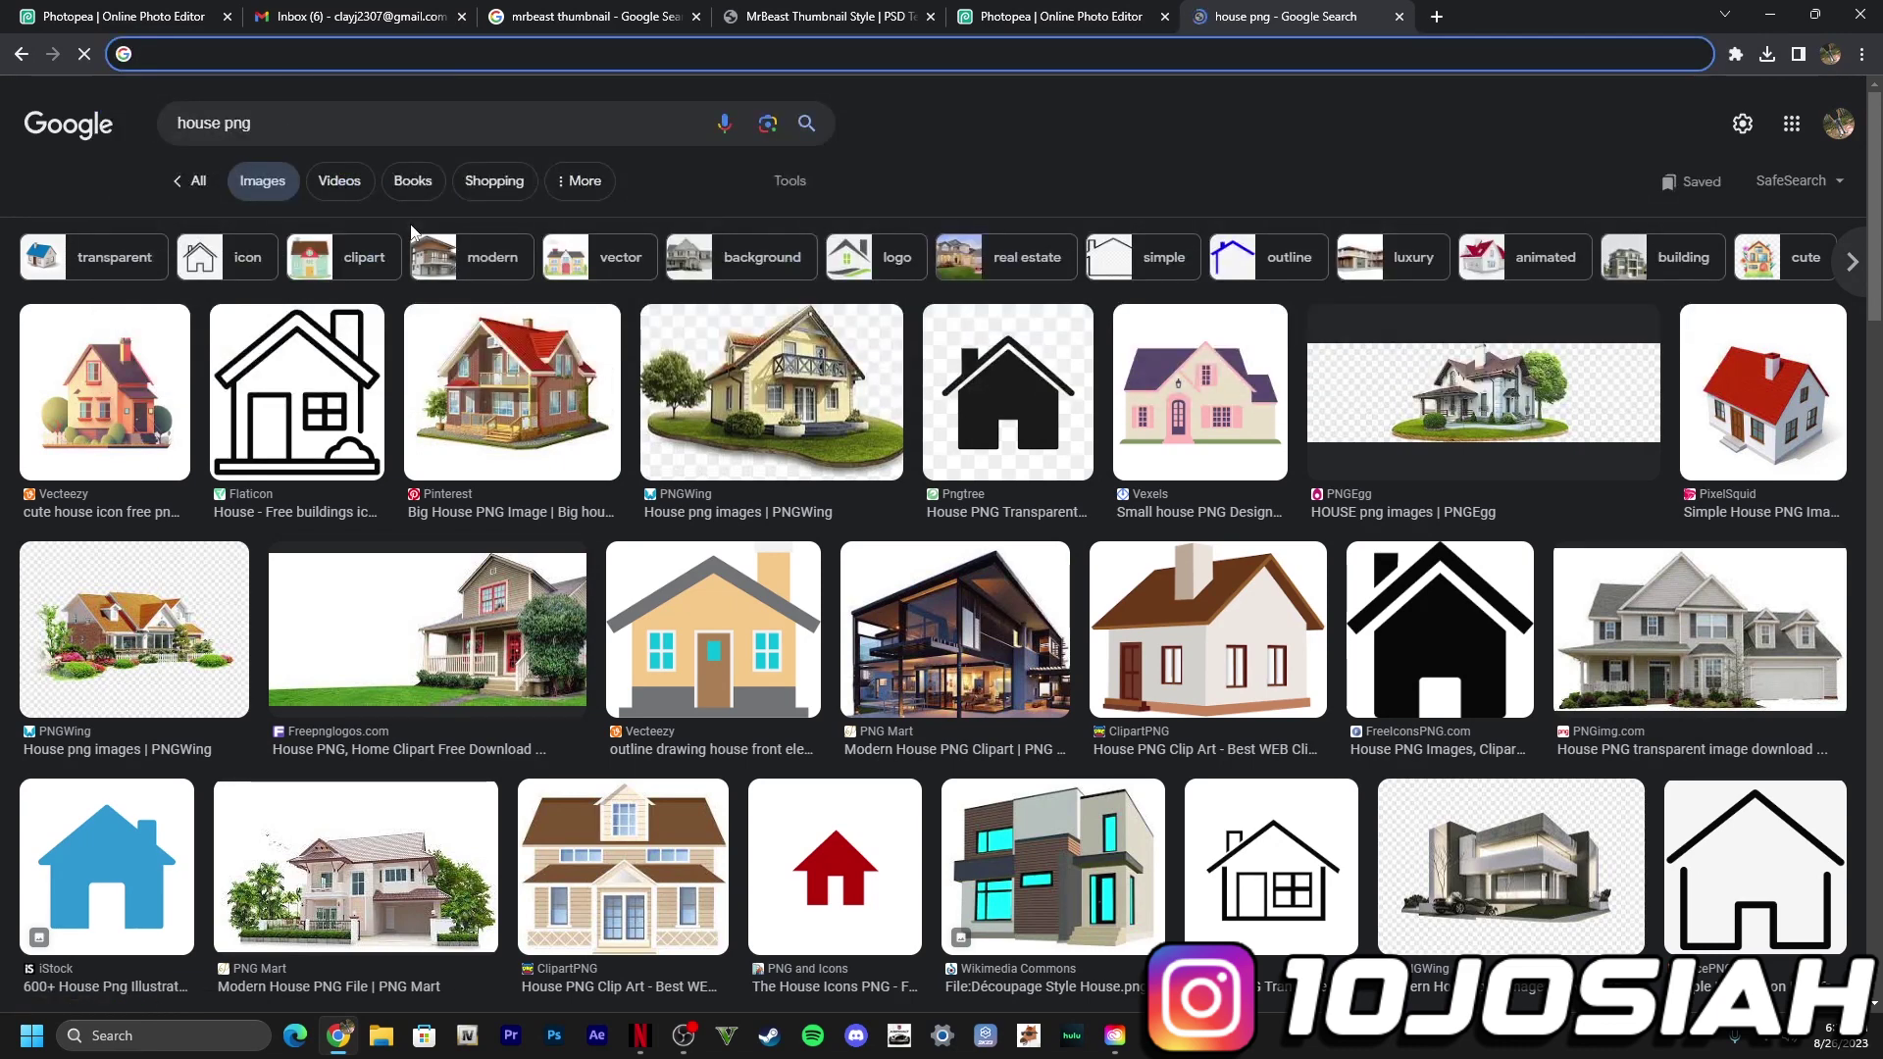
# Step: Copy the large grey two-storey house image from the PNGimg.com result
pyautogui.scroll(-3, 1617, 547)
pyautogui.scroll(-3, 1616, 547)
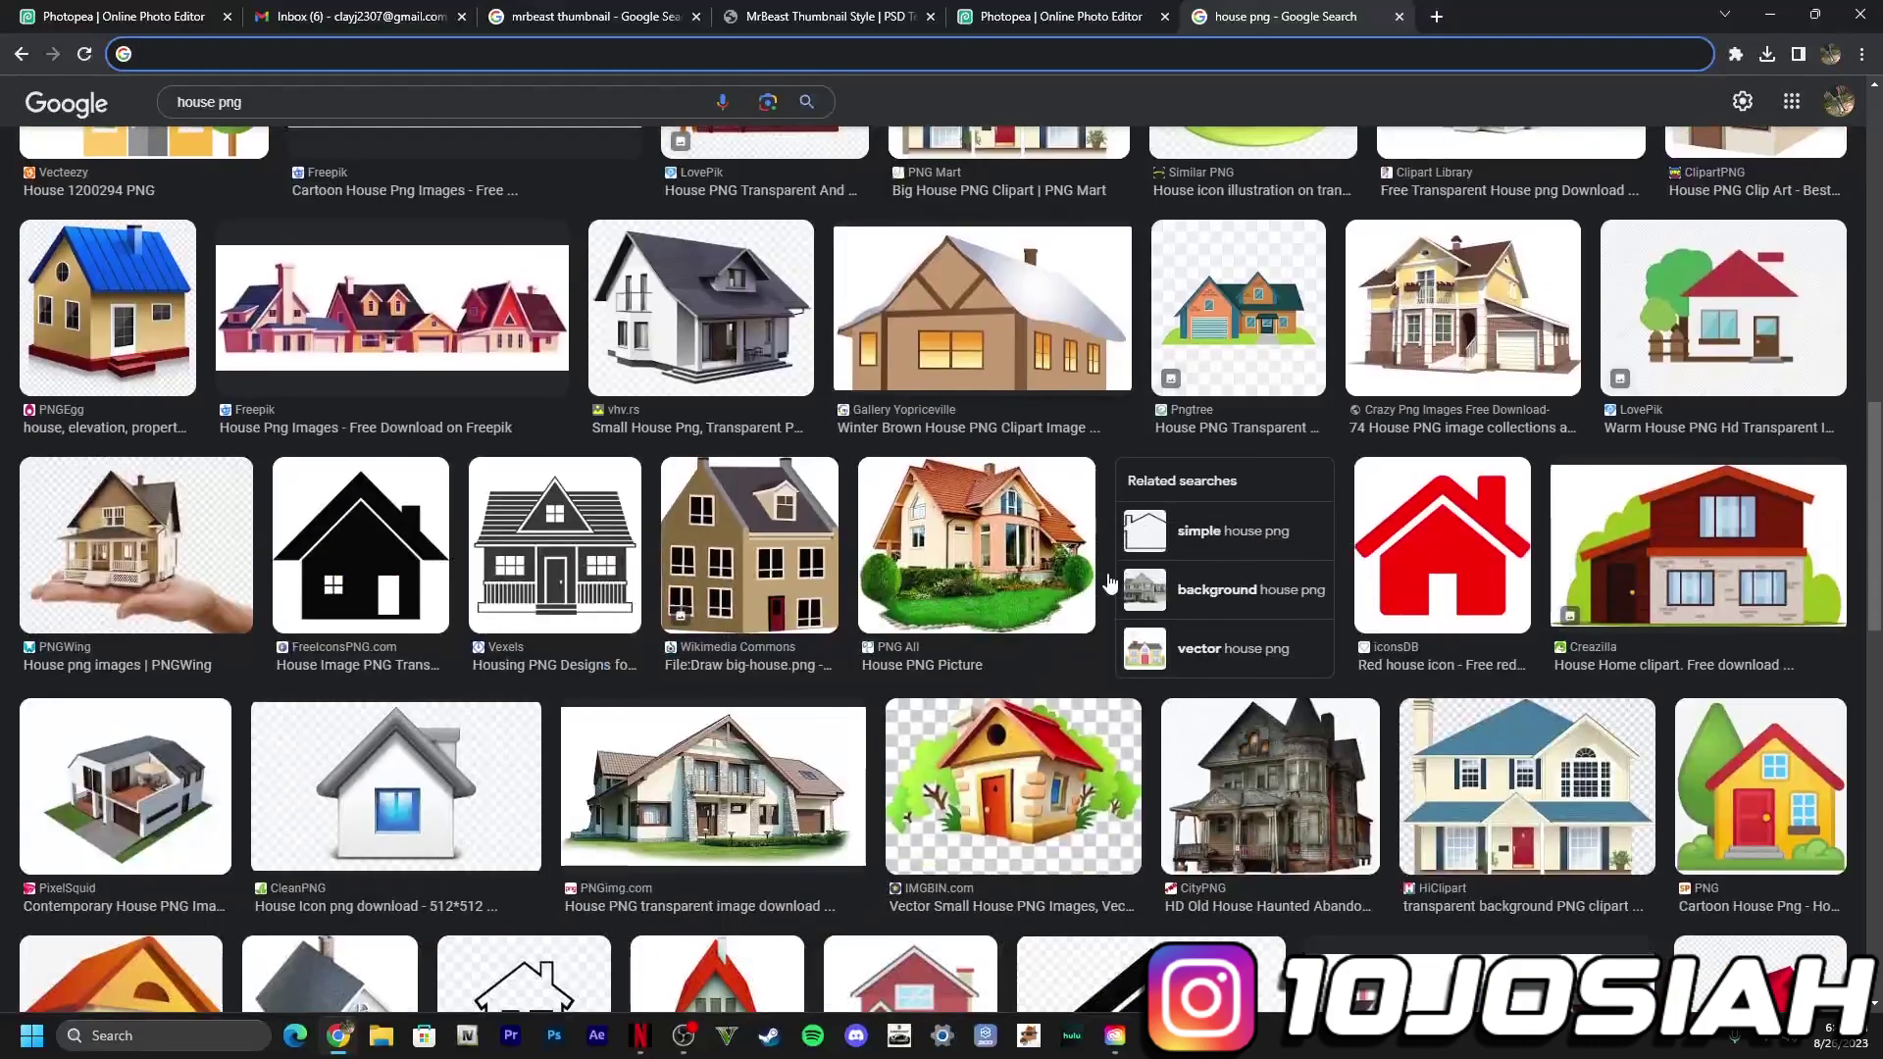
pyautogui.scroll(1, 1616, 548)
pyautogui.scroll(4, 1616, 547)
pyautogui.click(1617, 548)
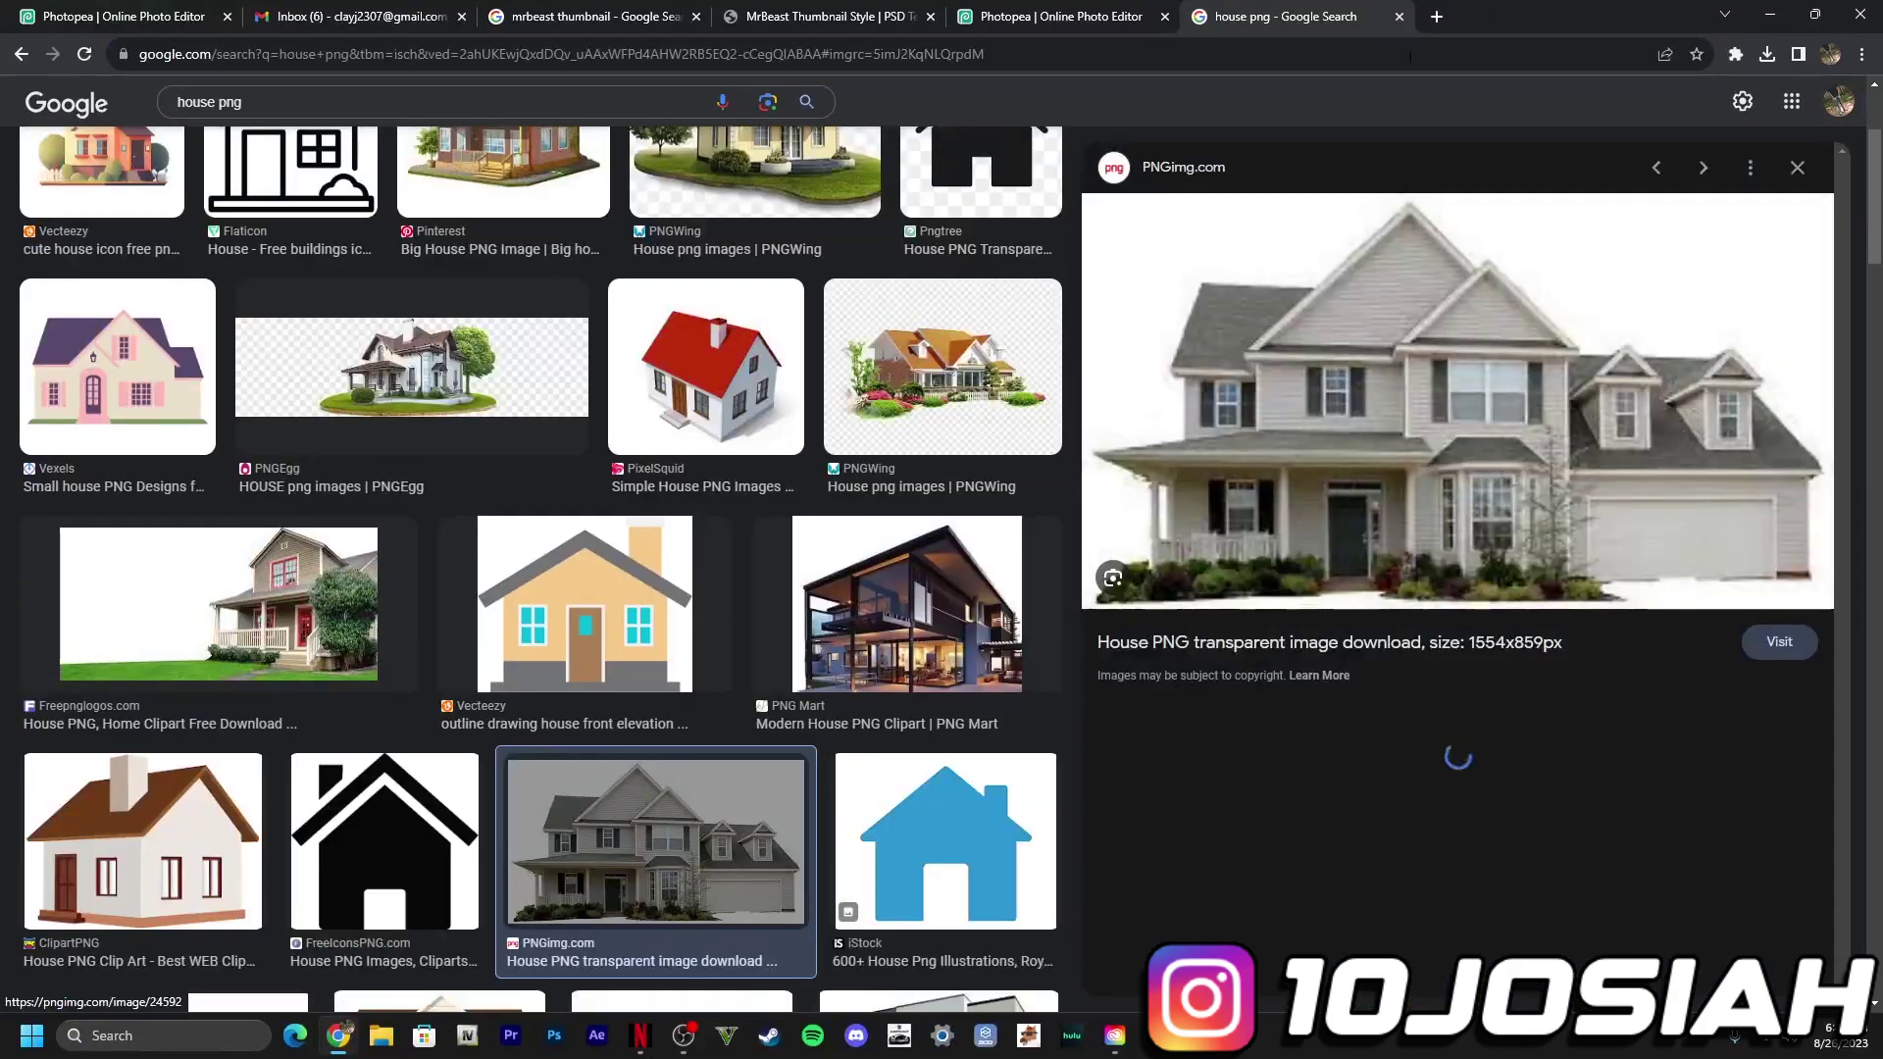
pyautogui.rightClick(1434, 370)
pyautogui.click(1496, 600)
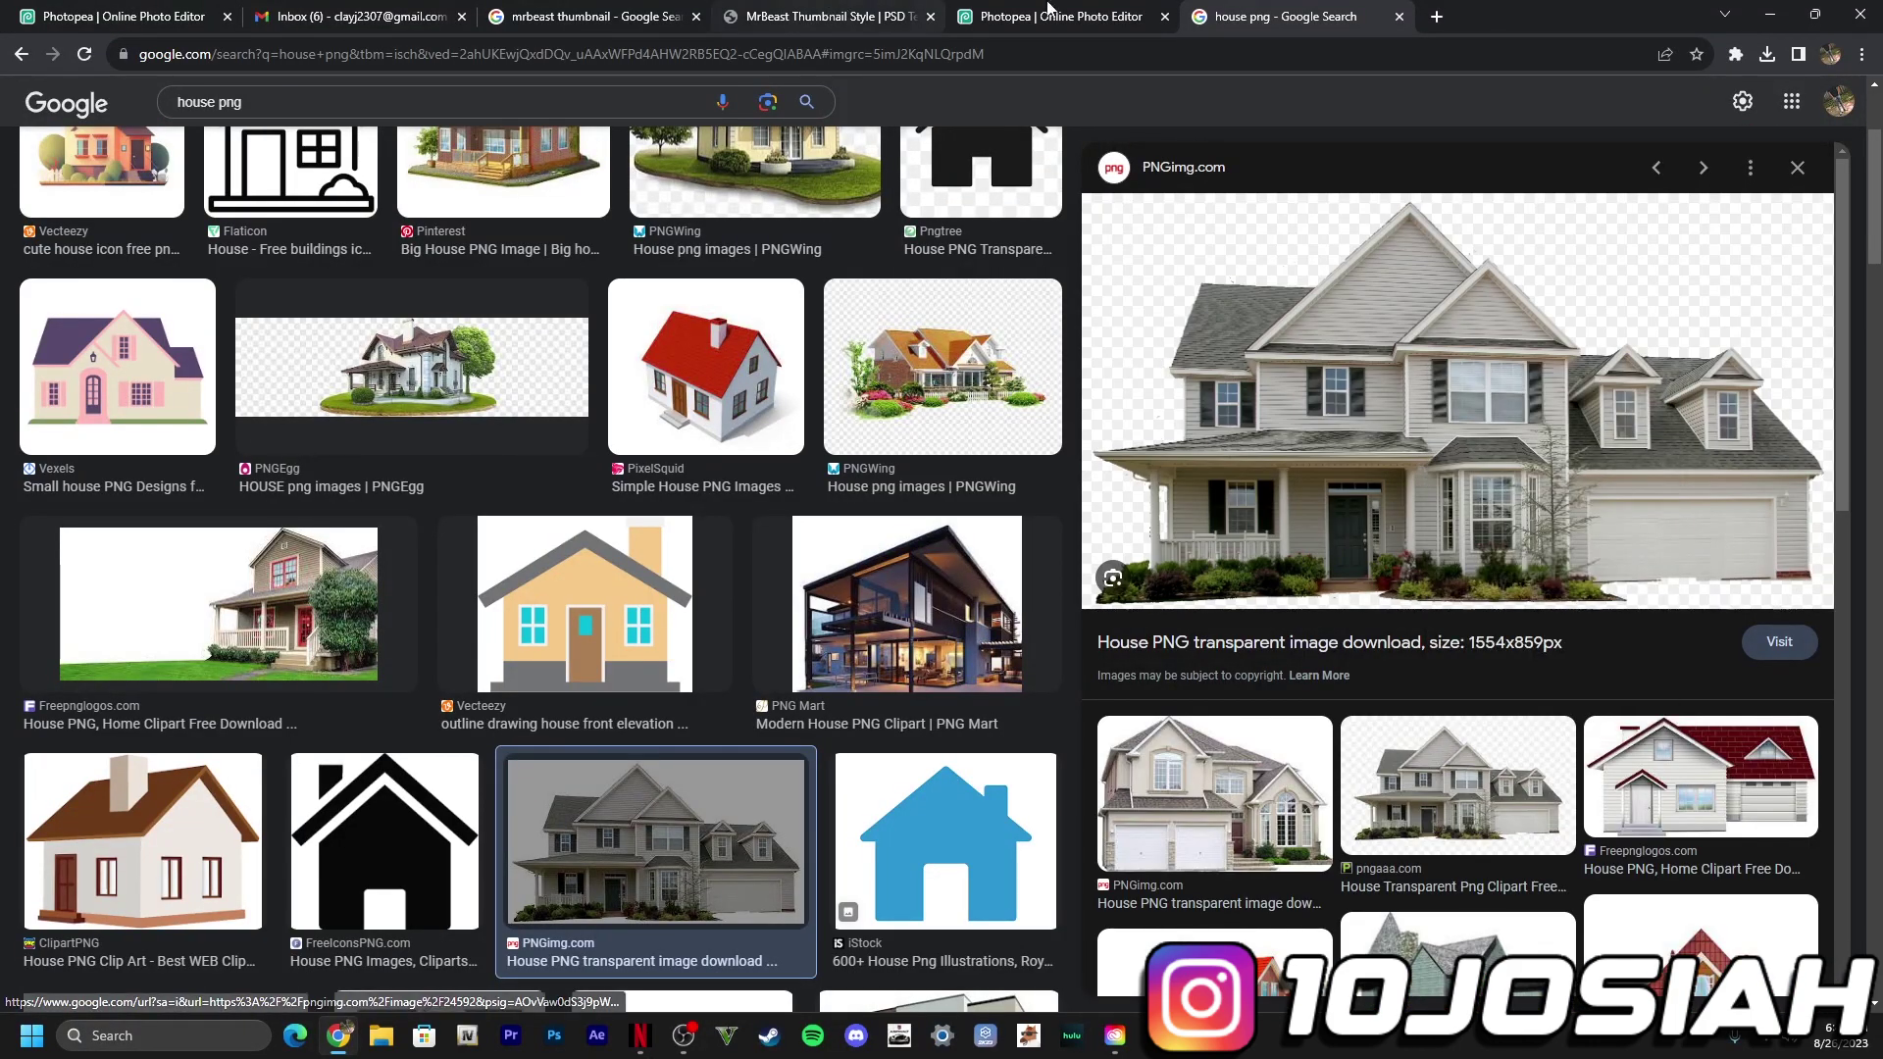
# Step: Paste the copied house image into the Photopea project as a new layer
pyautogui.click(1059, 15)
pyautogui.click(52, 90)
pyautogui.click(74, 317)
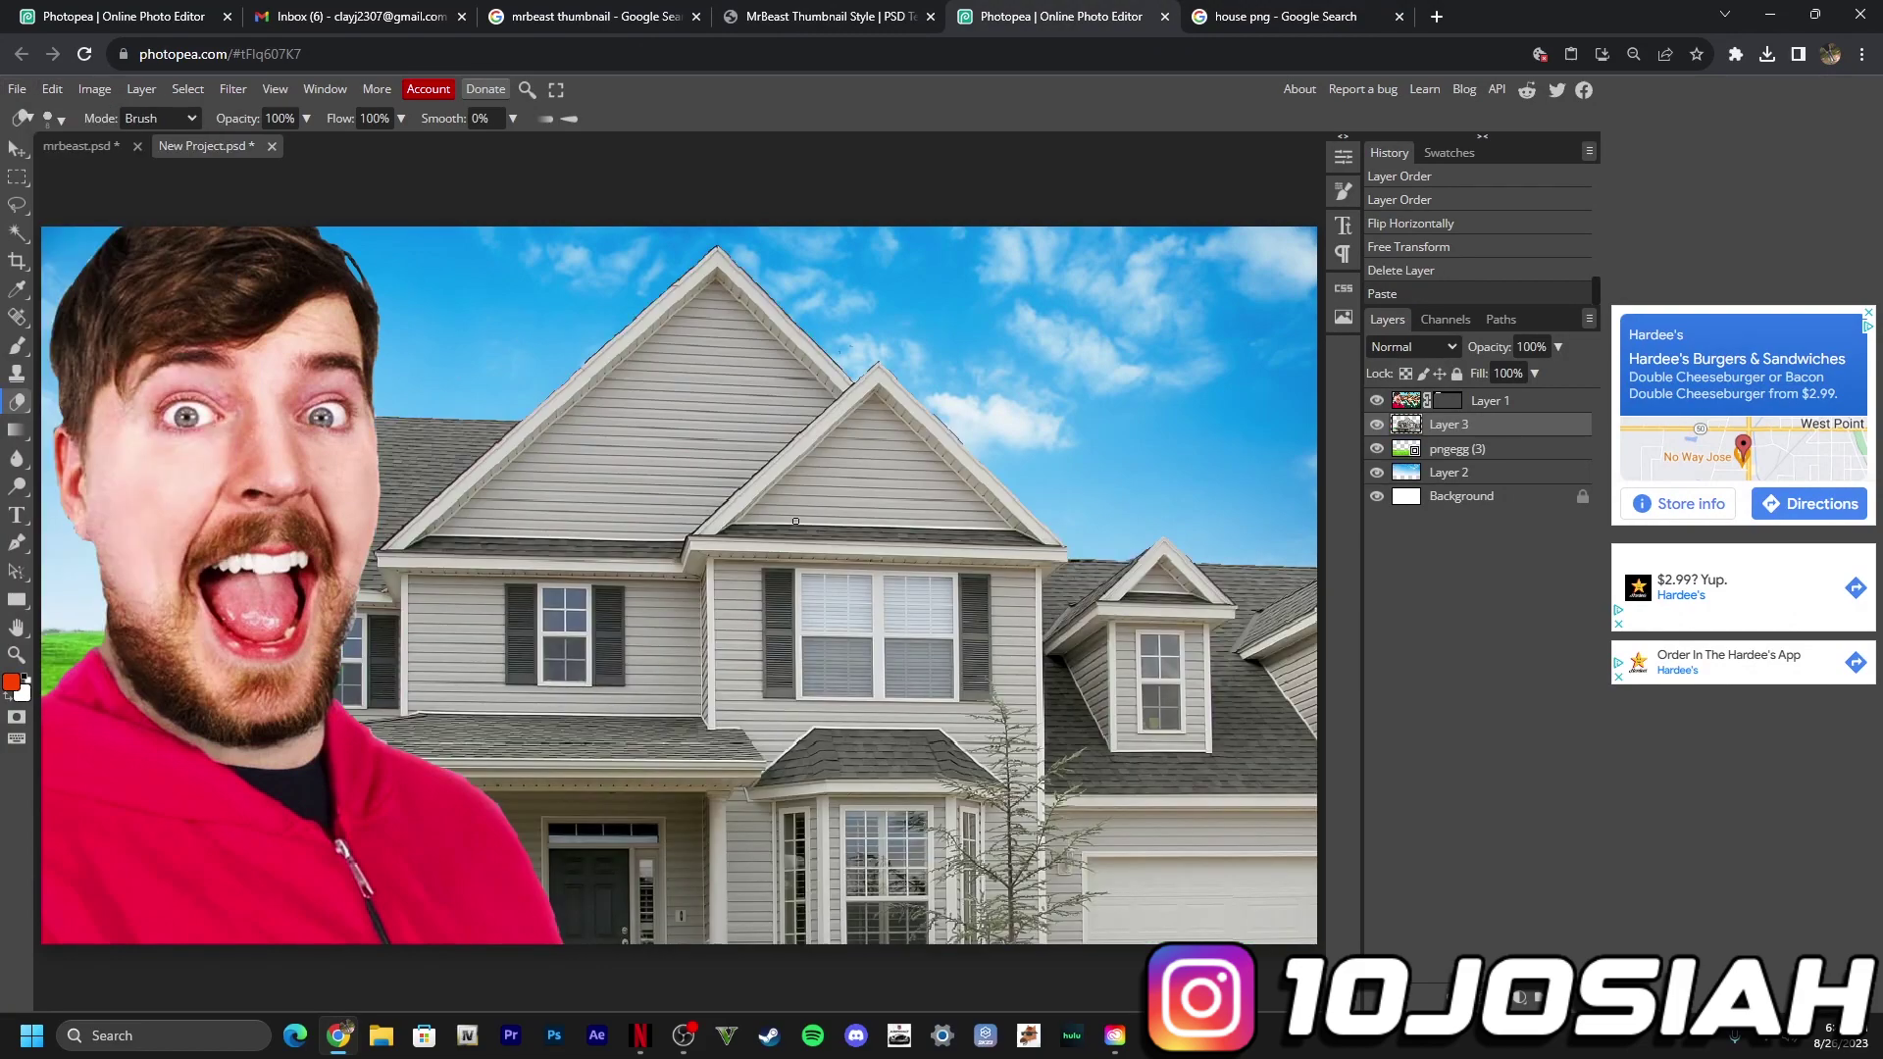
# Step: Scale the house to about 56% and move it left onto the grass behind MrBeast
pyautogui.hotkey('ctrl', 't')
pyautogui.click(1583, 17)
pyautogui.hotkey('alt', 'ctrl', 't')
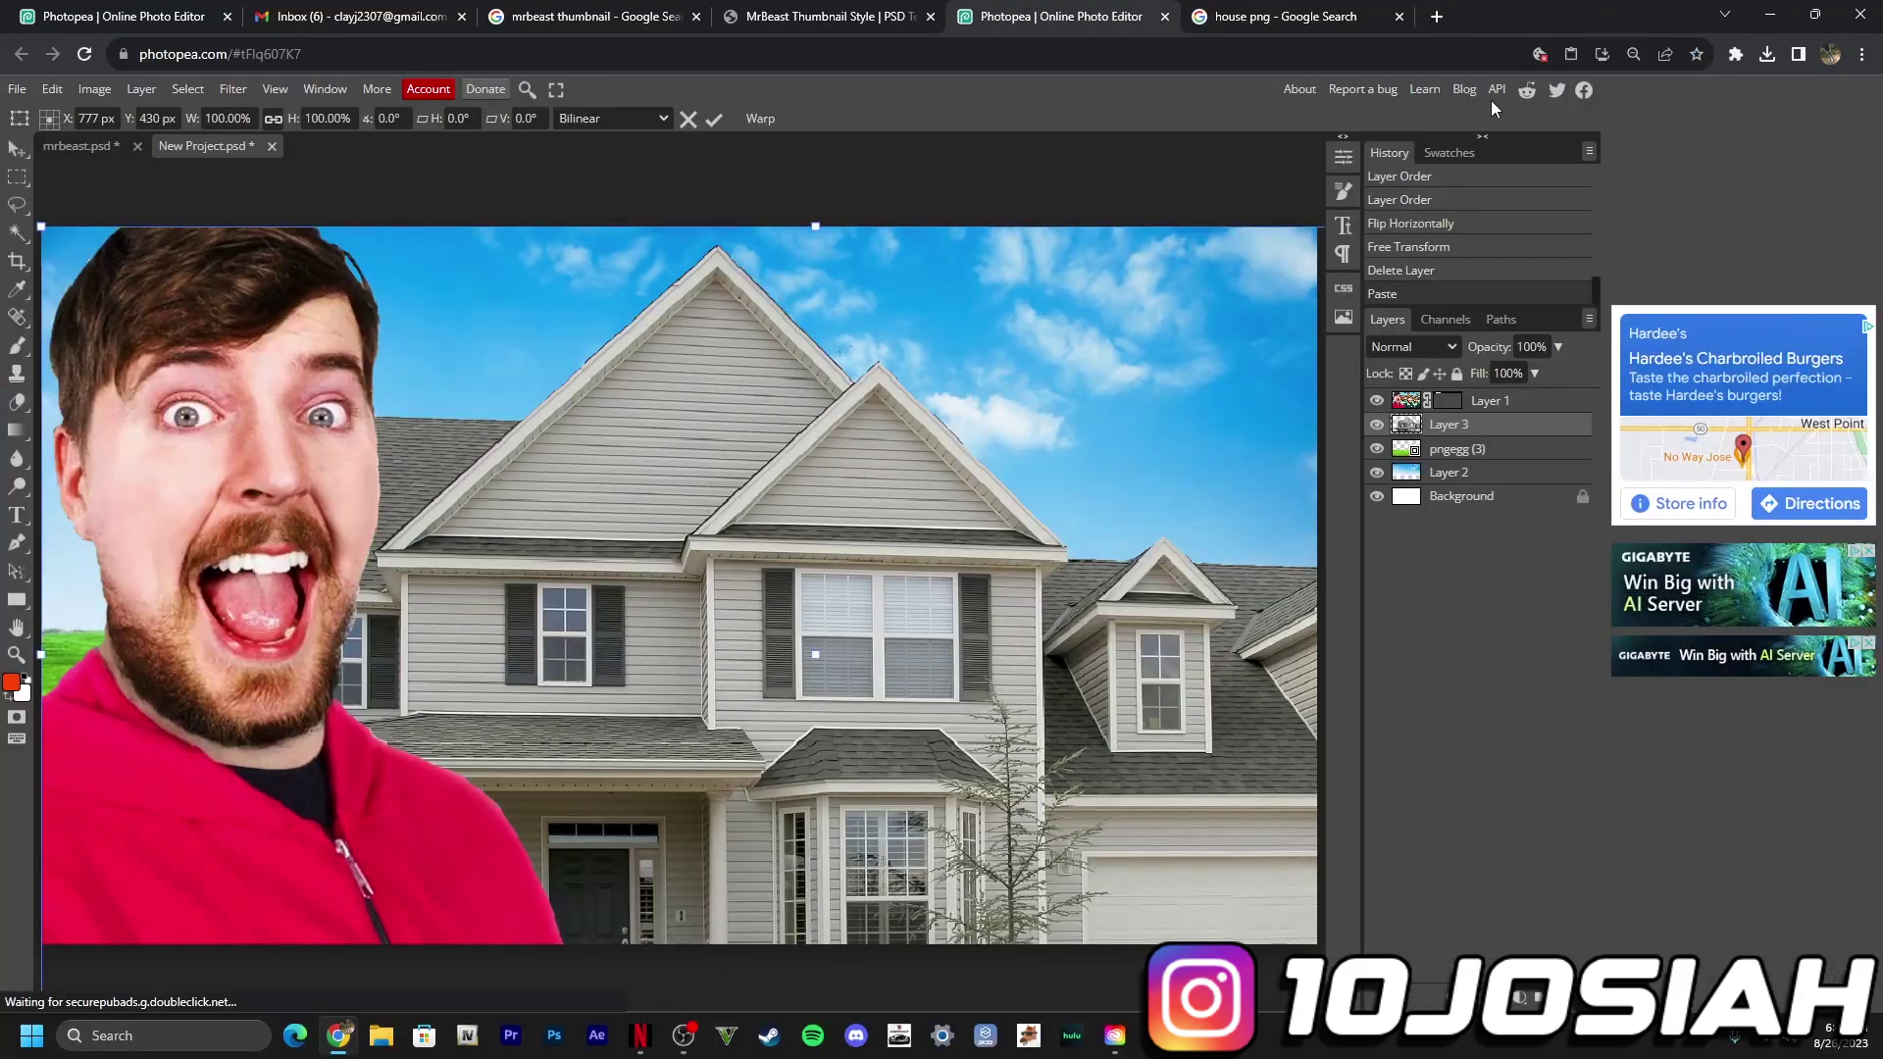
pyautogui.moveTo(40, 226); pyautogui.dragTo(461, 569)
pyautogui.moveTo(899, 638); pyautogui.dragTo(899, 324)
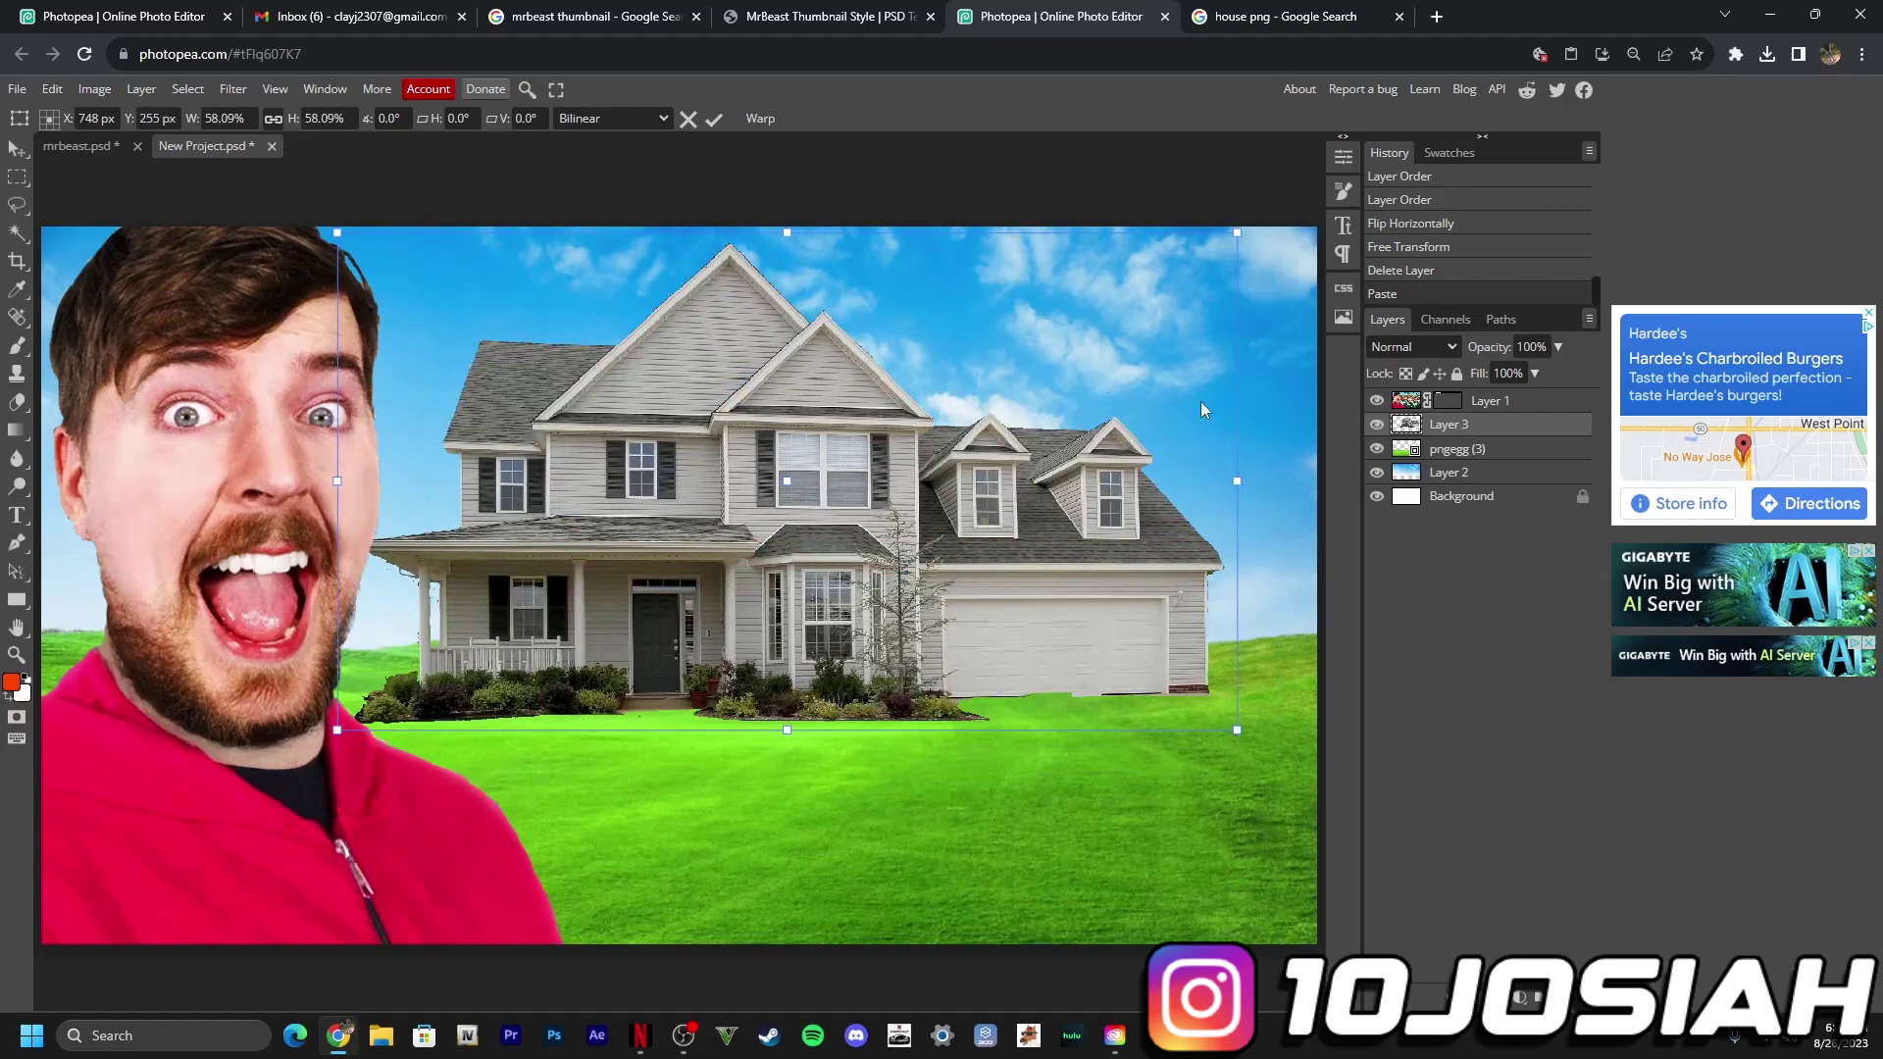
pyautogui.moveTo(785, 490); pyautogui.dragTo(589, 510)
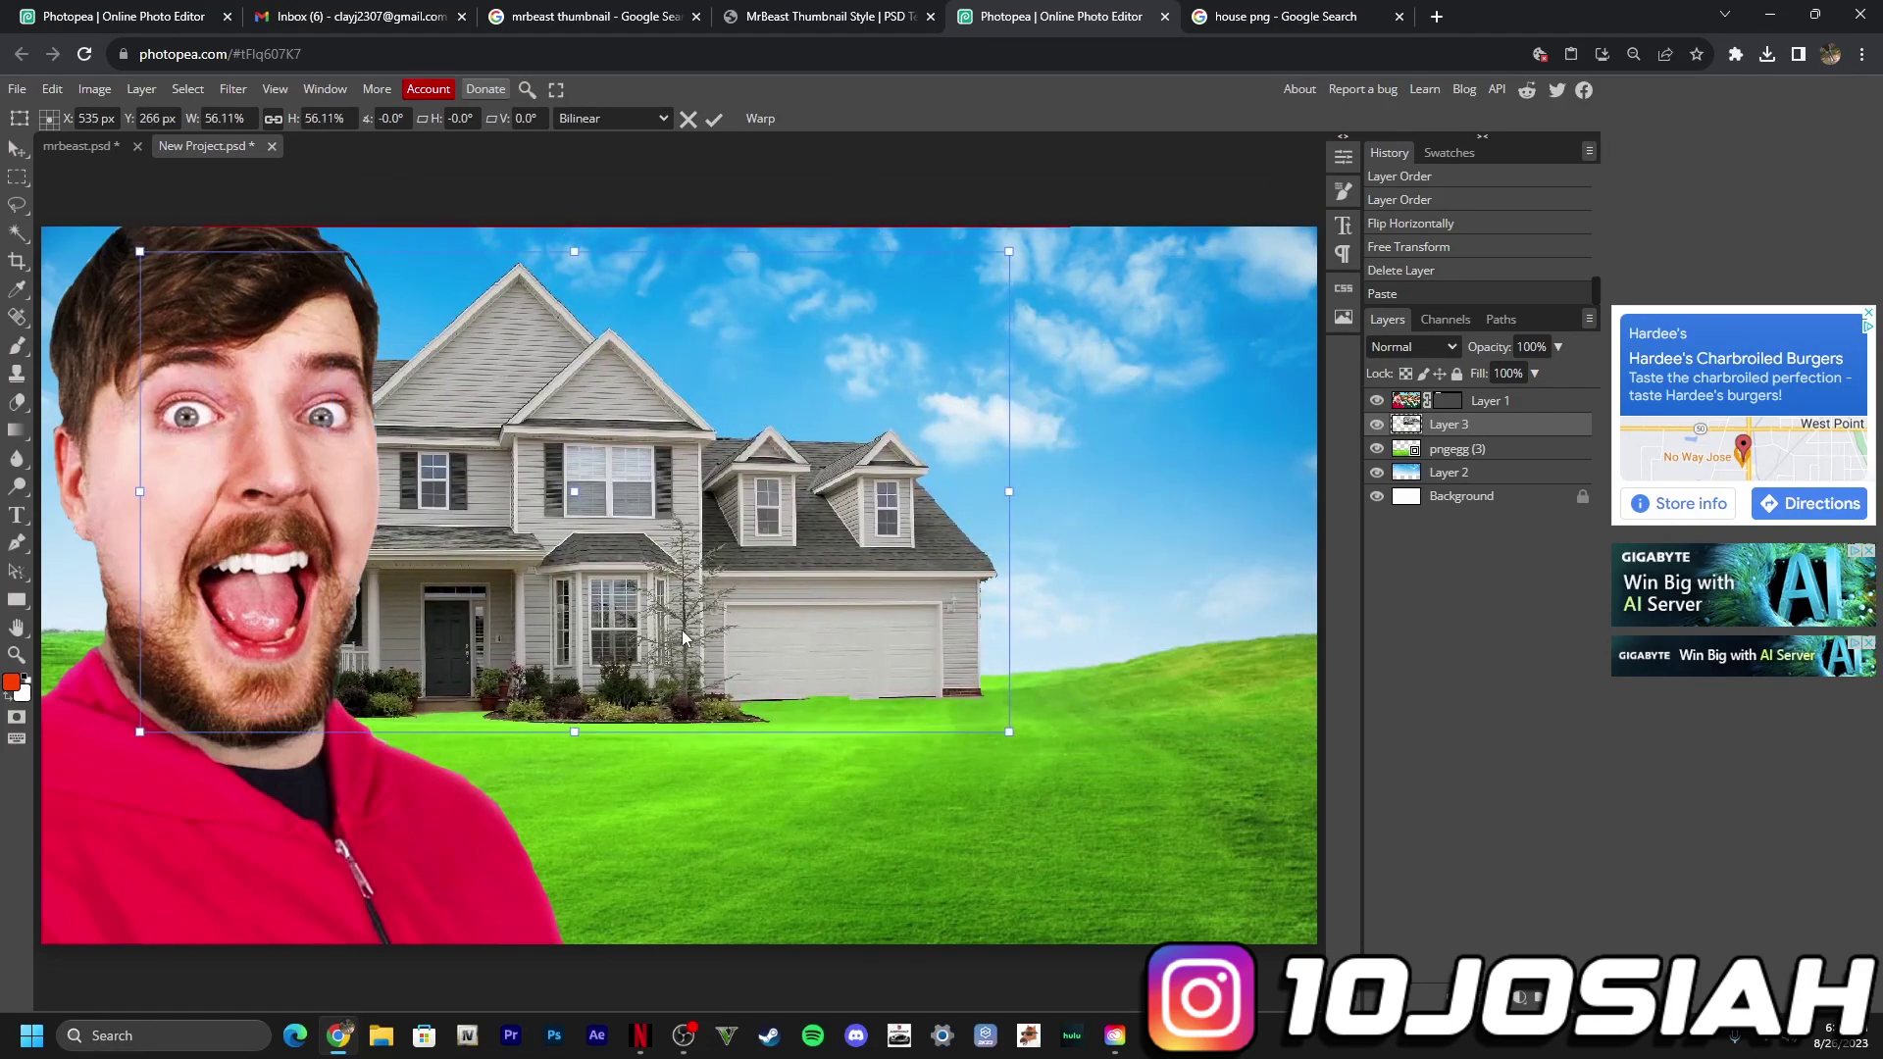
pyautogui.moveTo(252, 245); pyautogui.dragTo(130, 240)
pyautogui.click(714, 120)
# Step: Search Google Images for 'Car png'
pyautogui.click(1275, 17)
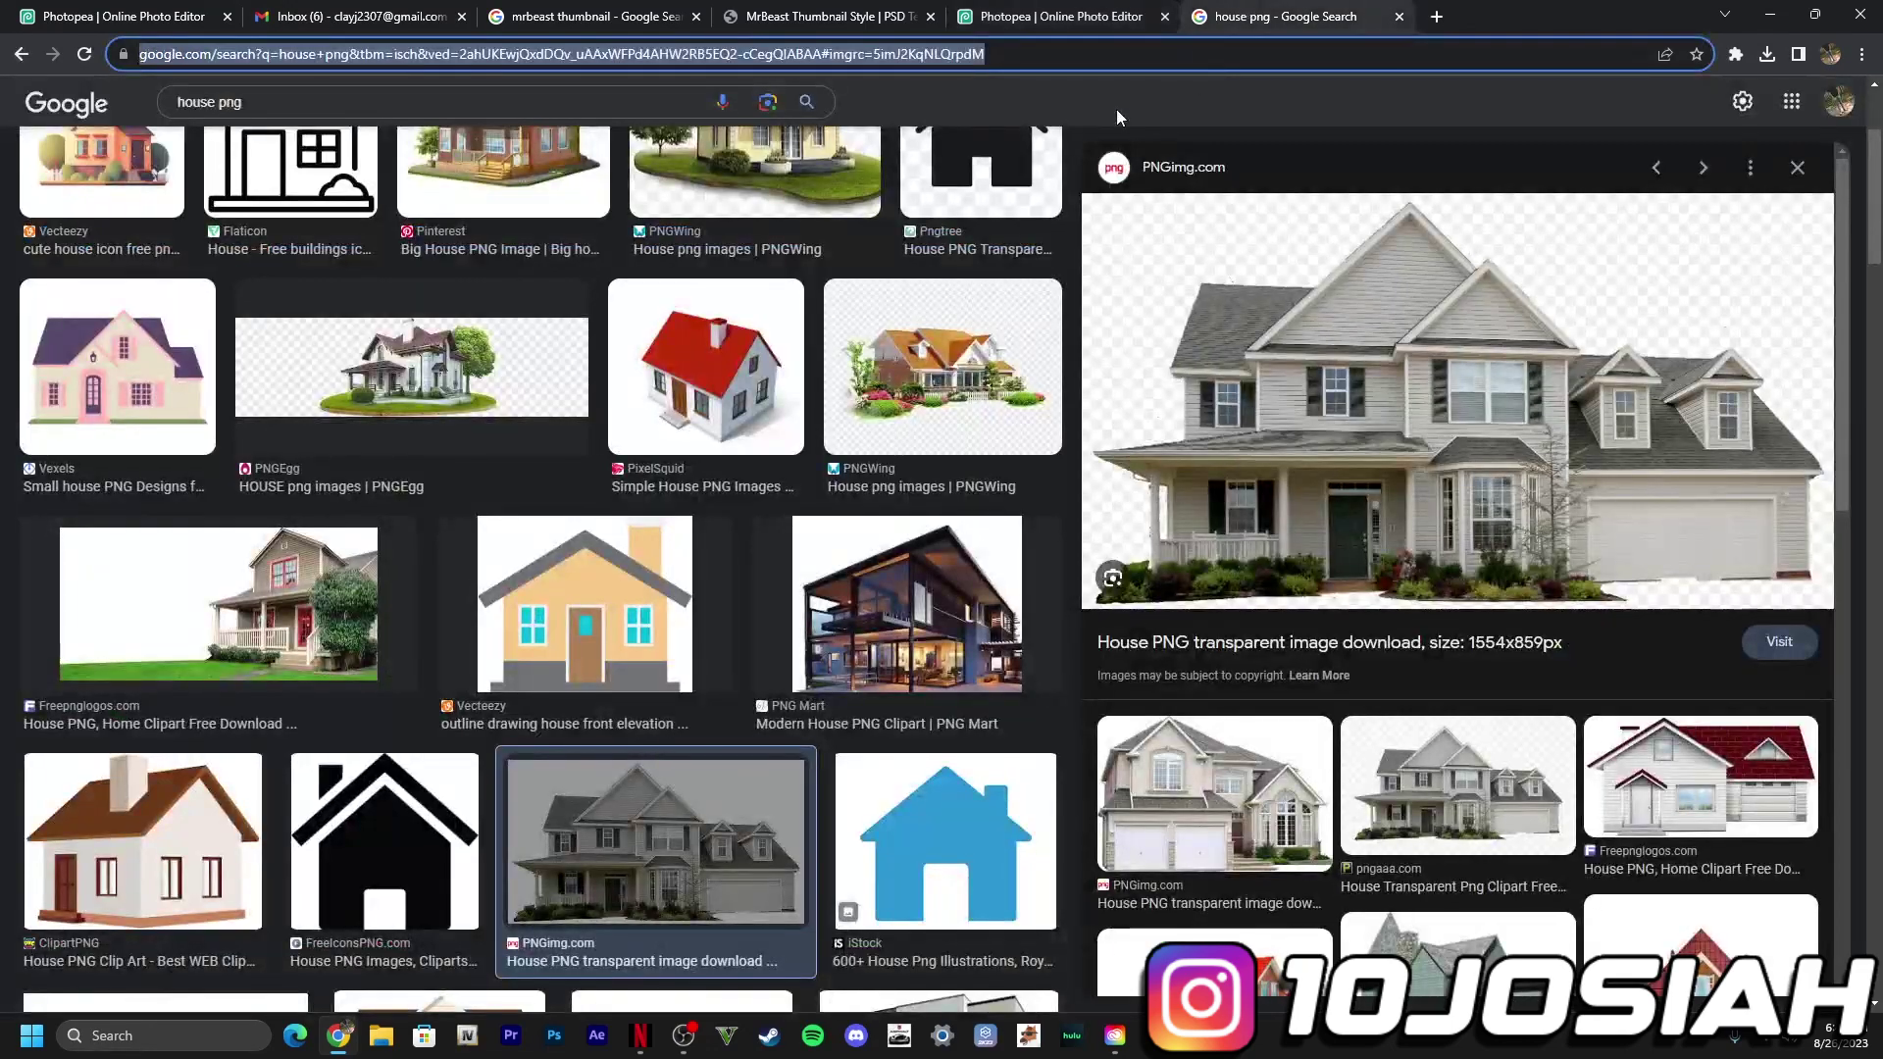
pyautogui.hotkey('ctrl', 'l')
pyautogui.write('cA')
pyautogui.press('BackSpace')
pyautogui.press('Escape')
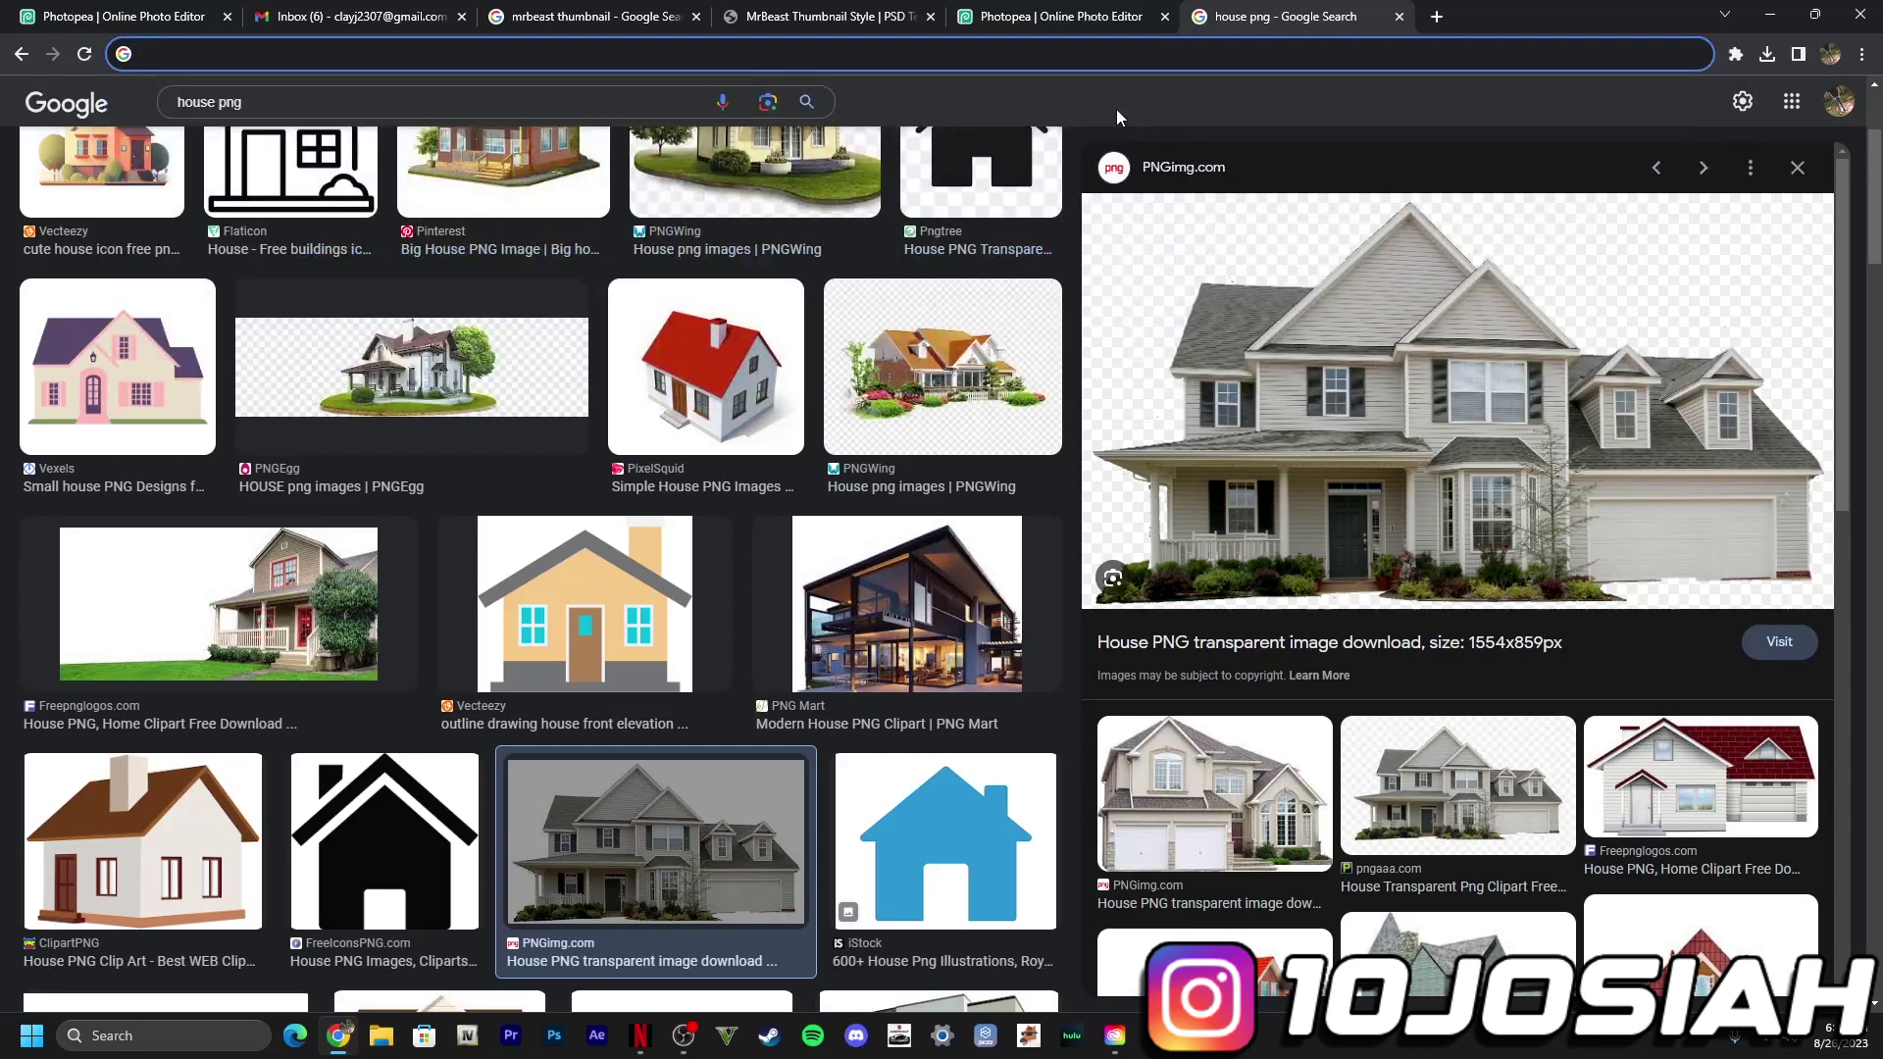
pyautogui.write('Car png')
pyautogui.press('Return')
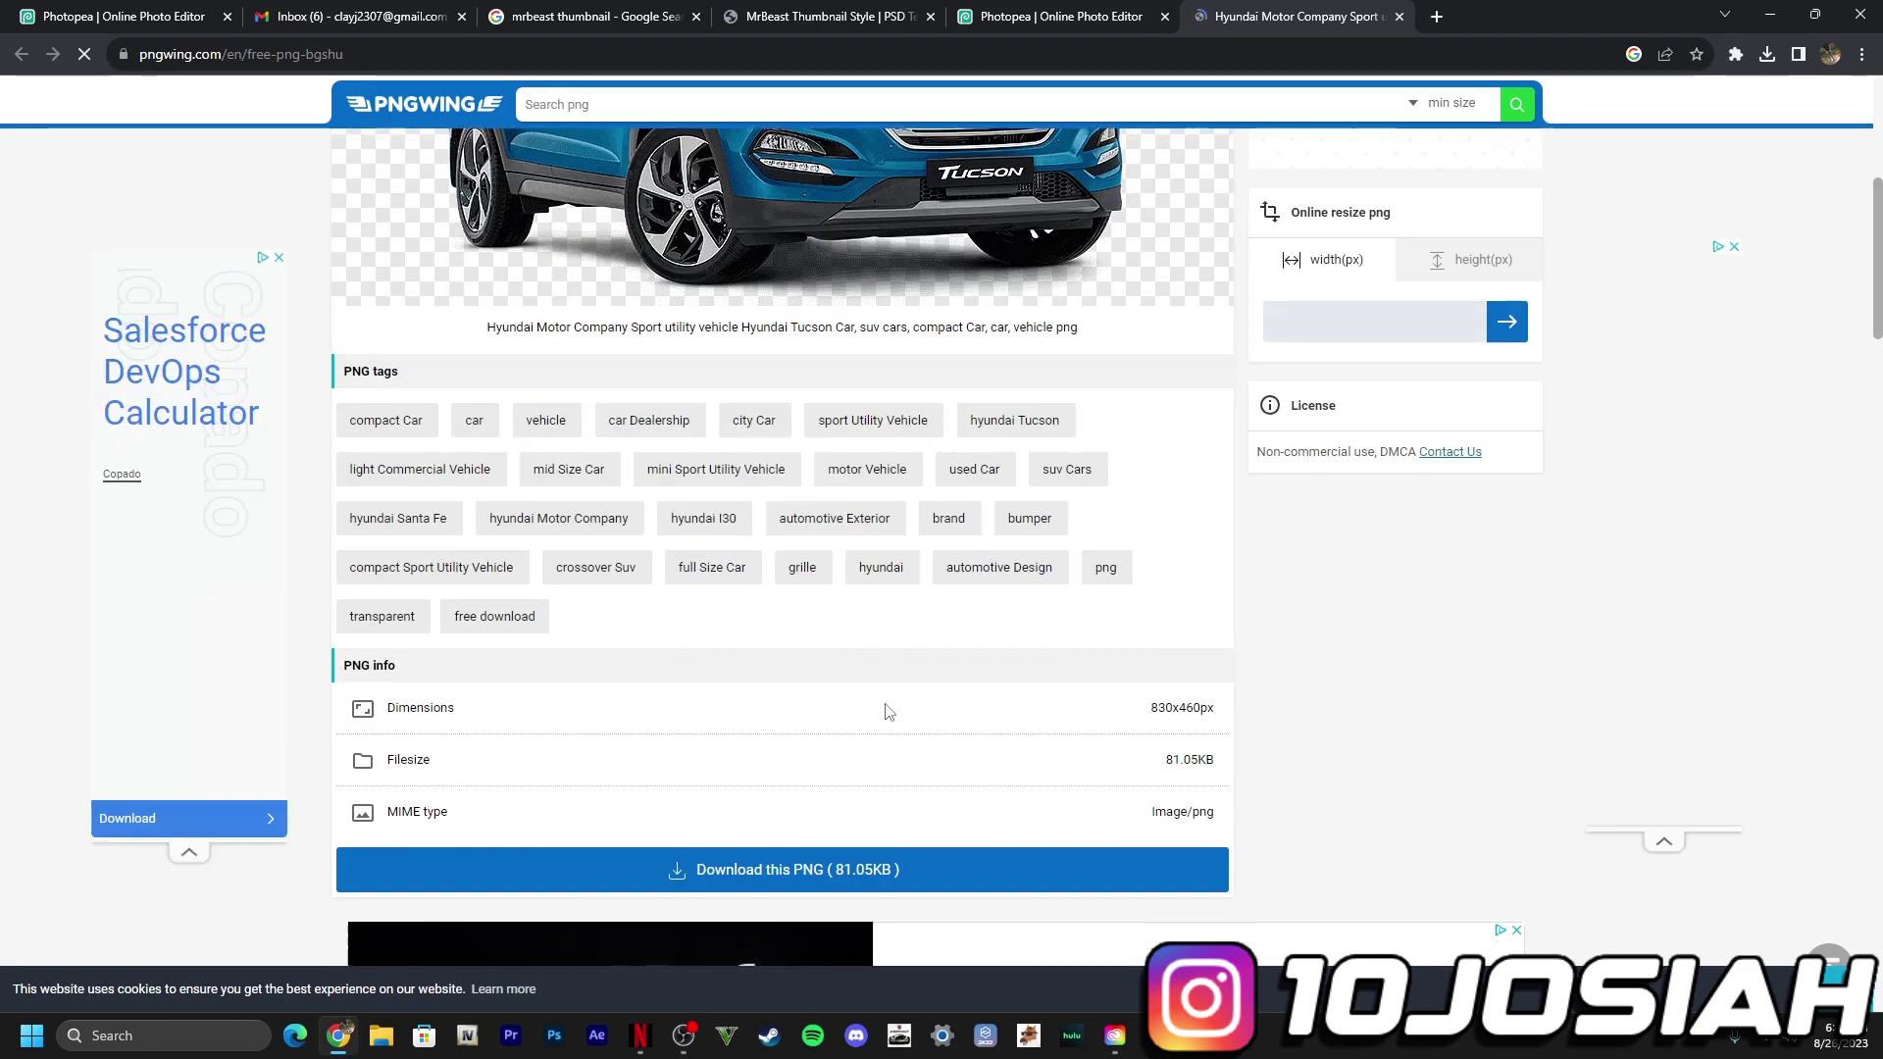
pyautogui.scroll(-8, 1121, 239)
# Step: Download the blue Hyundai Tucson PNG from PNGWing, dismissing the ad and solving the captcha
pyautogui.click(1120, 240)
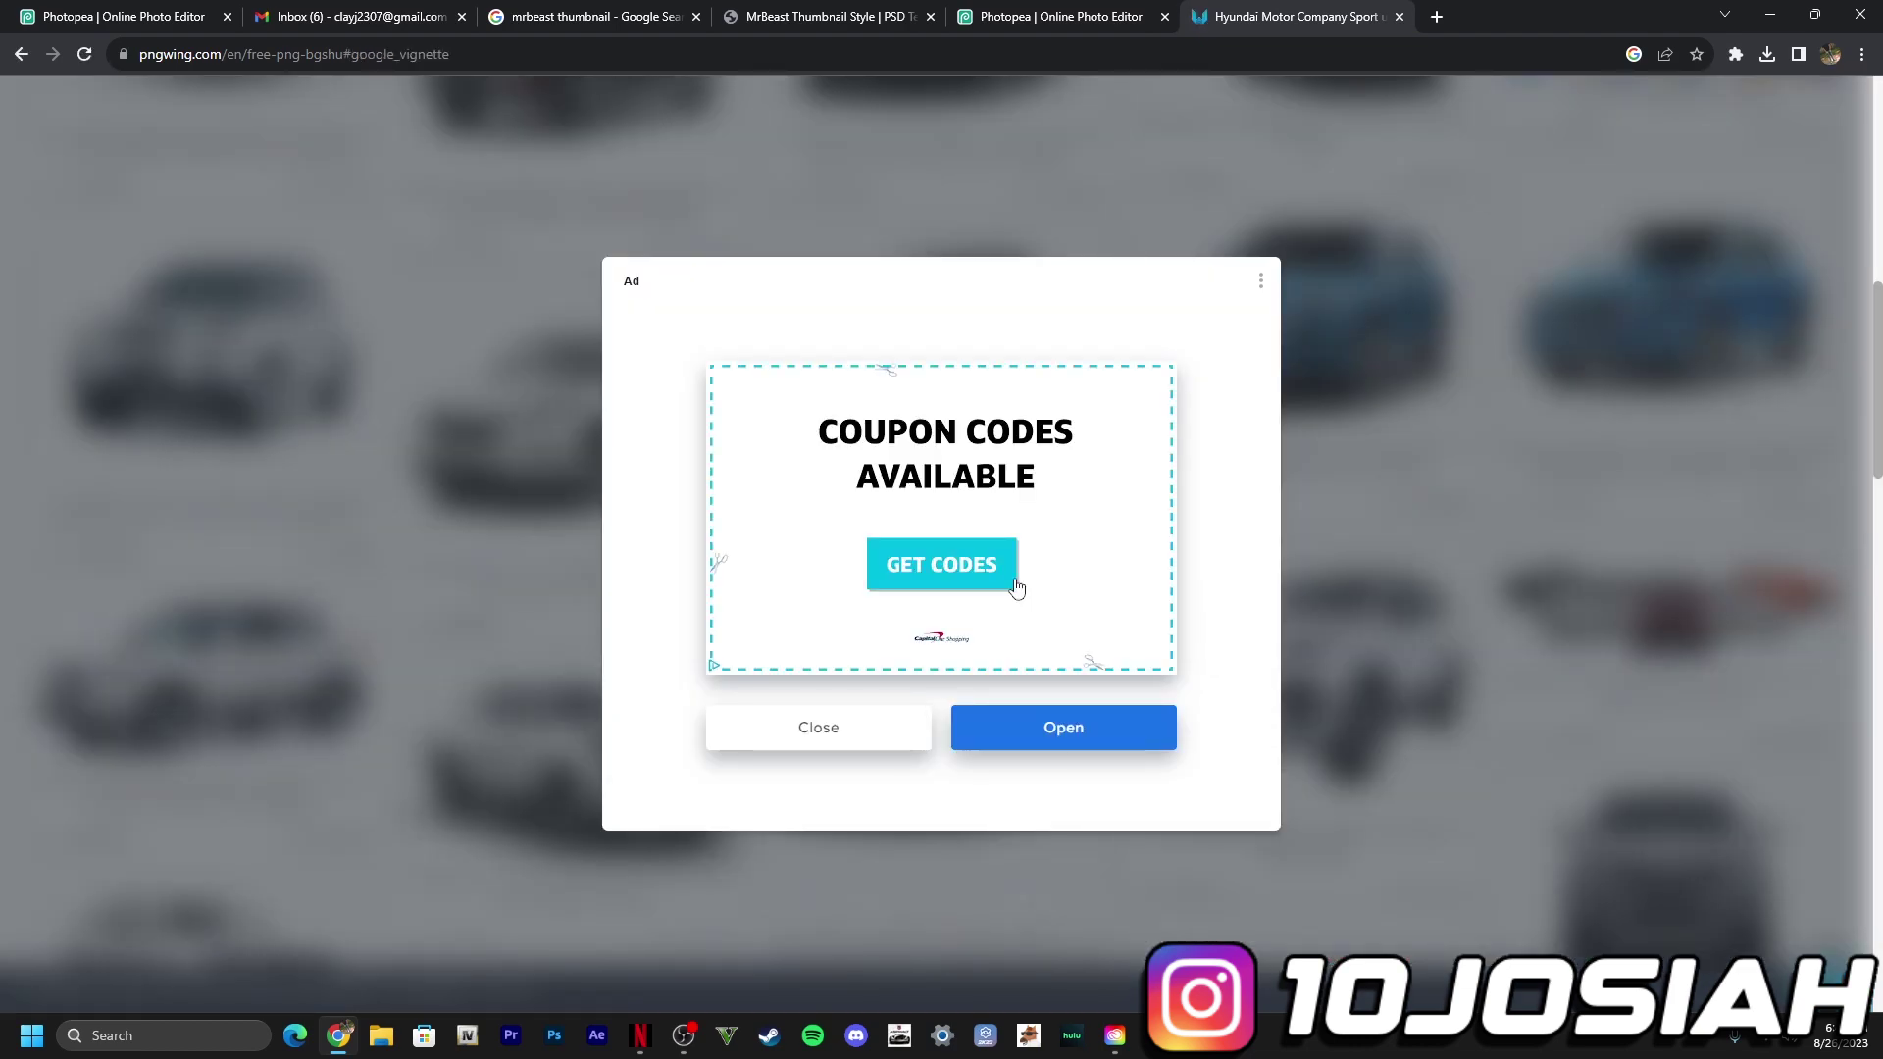
pyautogui.click(852, 723)
pyautogui.click(950, 449)
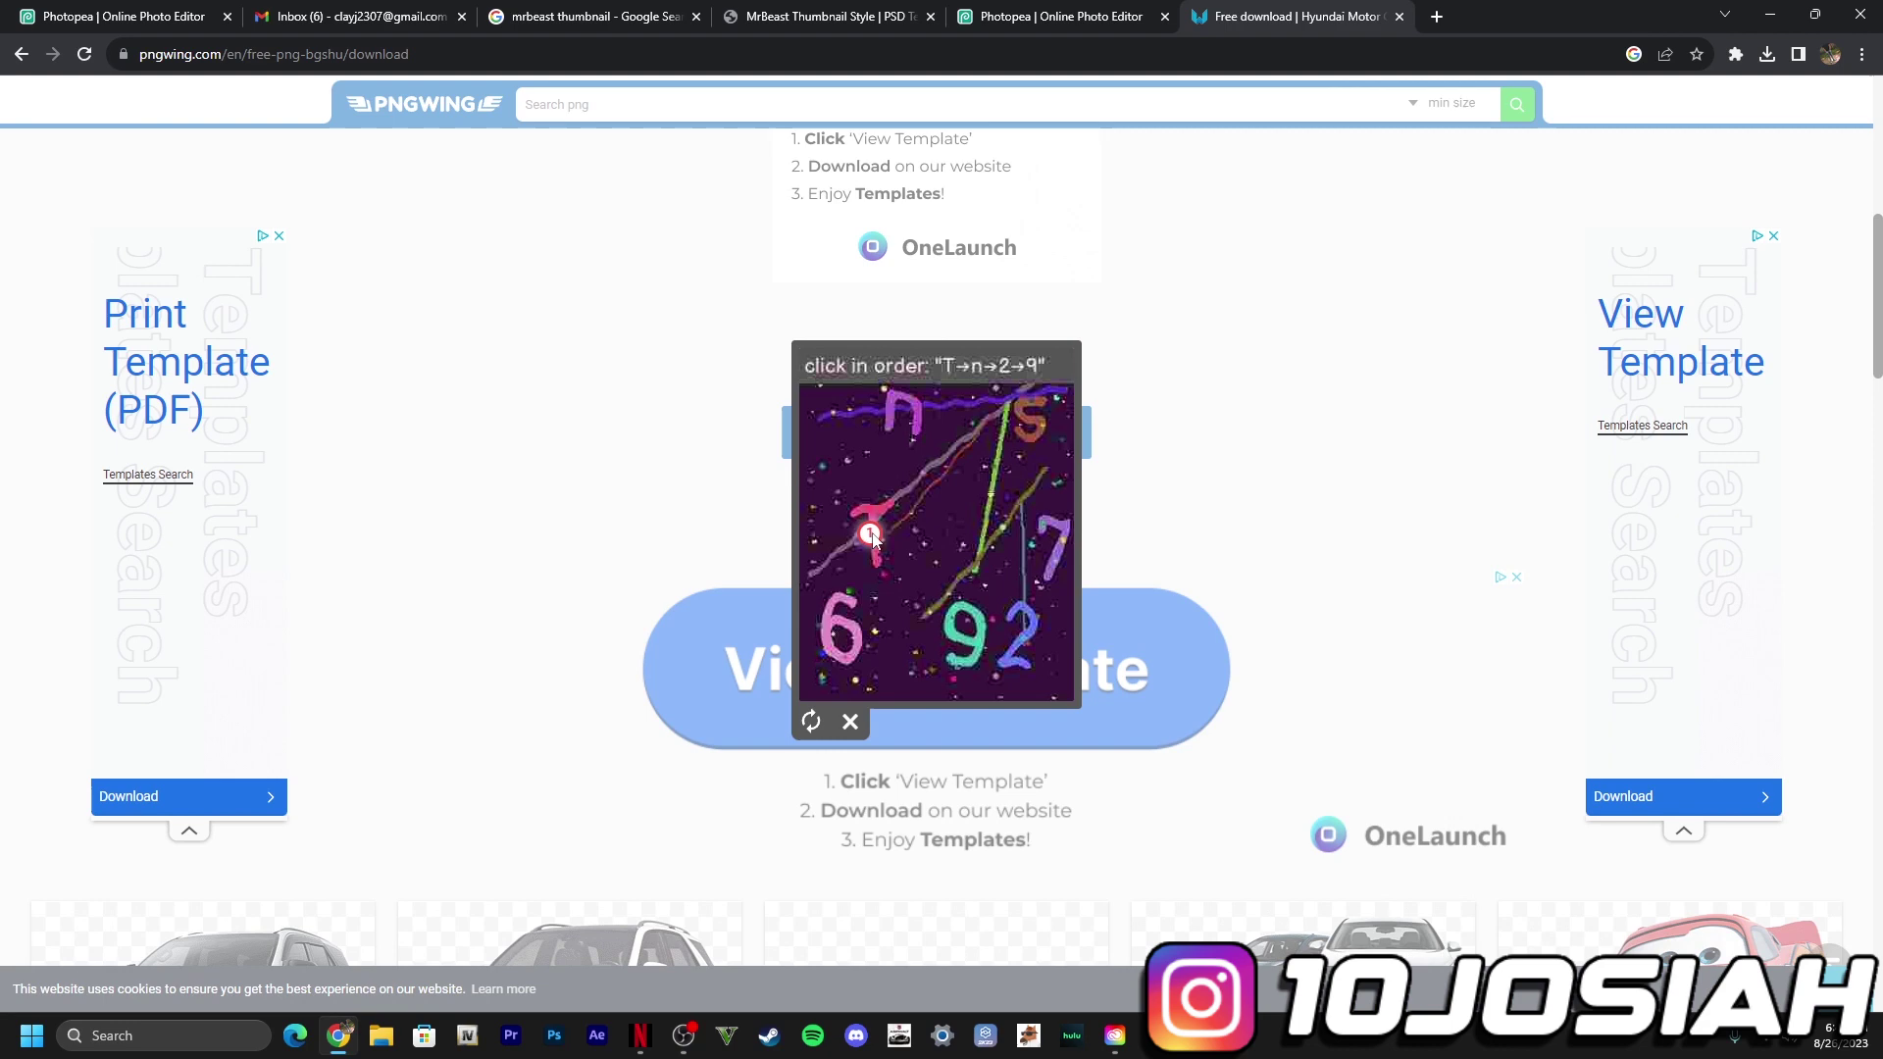
pyautogui.click(974, 639)
pyautogui.click(1049, 15)
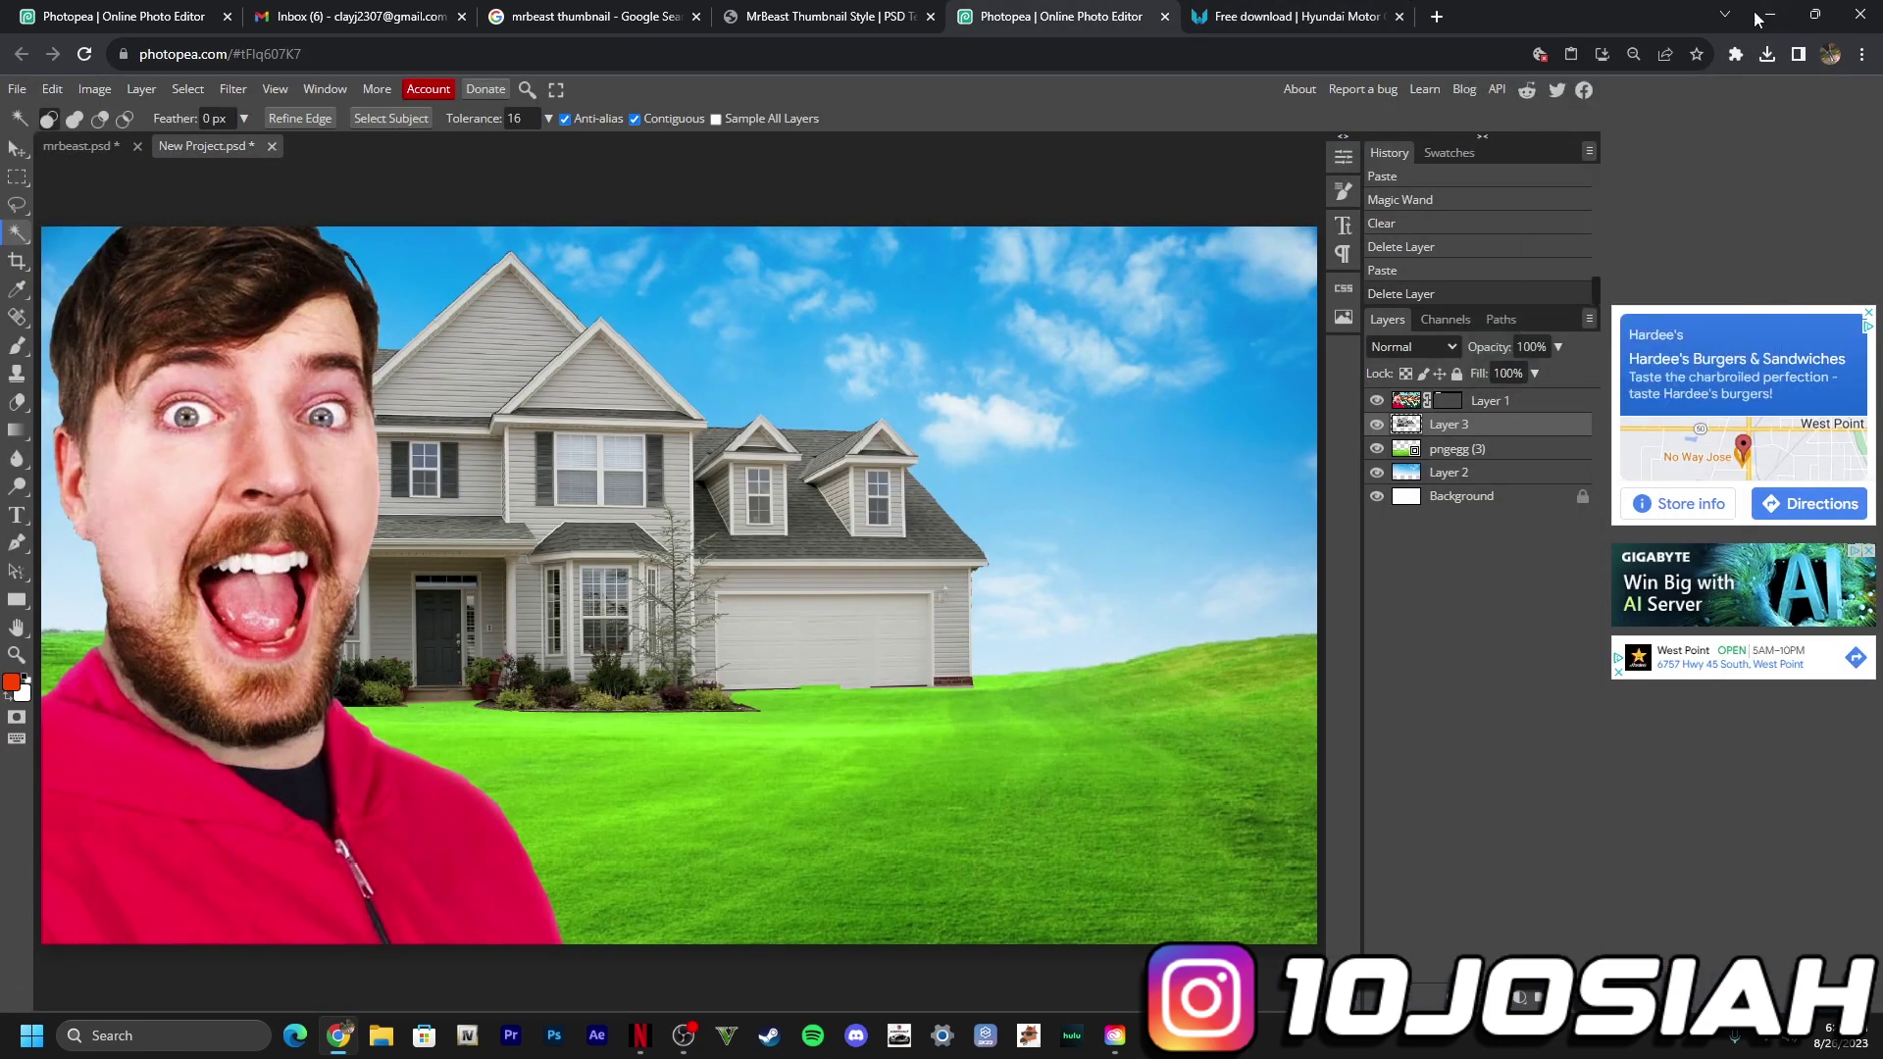
# Step: Drag pngwing.com (13).png onto the canvas and scale it down onto the lawn before the house
pyautogui.click(1769, 54)
pyautogui.moveTo(1646, 145); pyautogui.dragTo(1027, 579)
pyautogui.moveTo(1030, 663); pyautogui.dragTo(1026, 663)
pyautogui.moveTo(972, 629); pyautogui.dragTo(1188, 616)
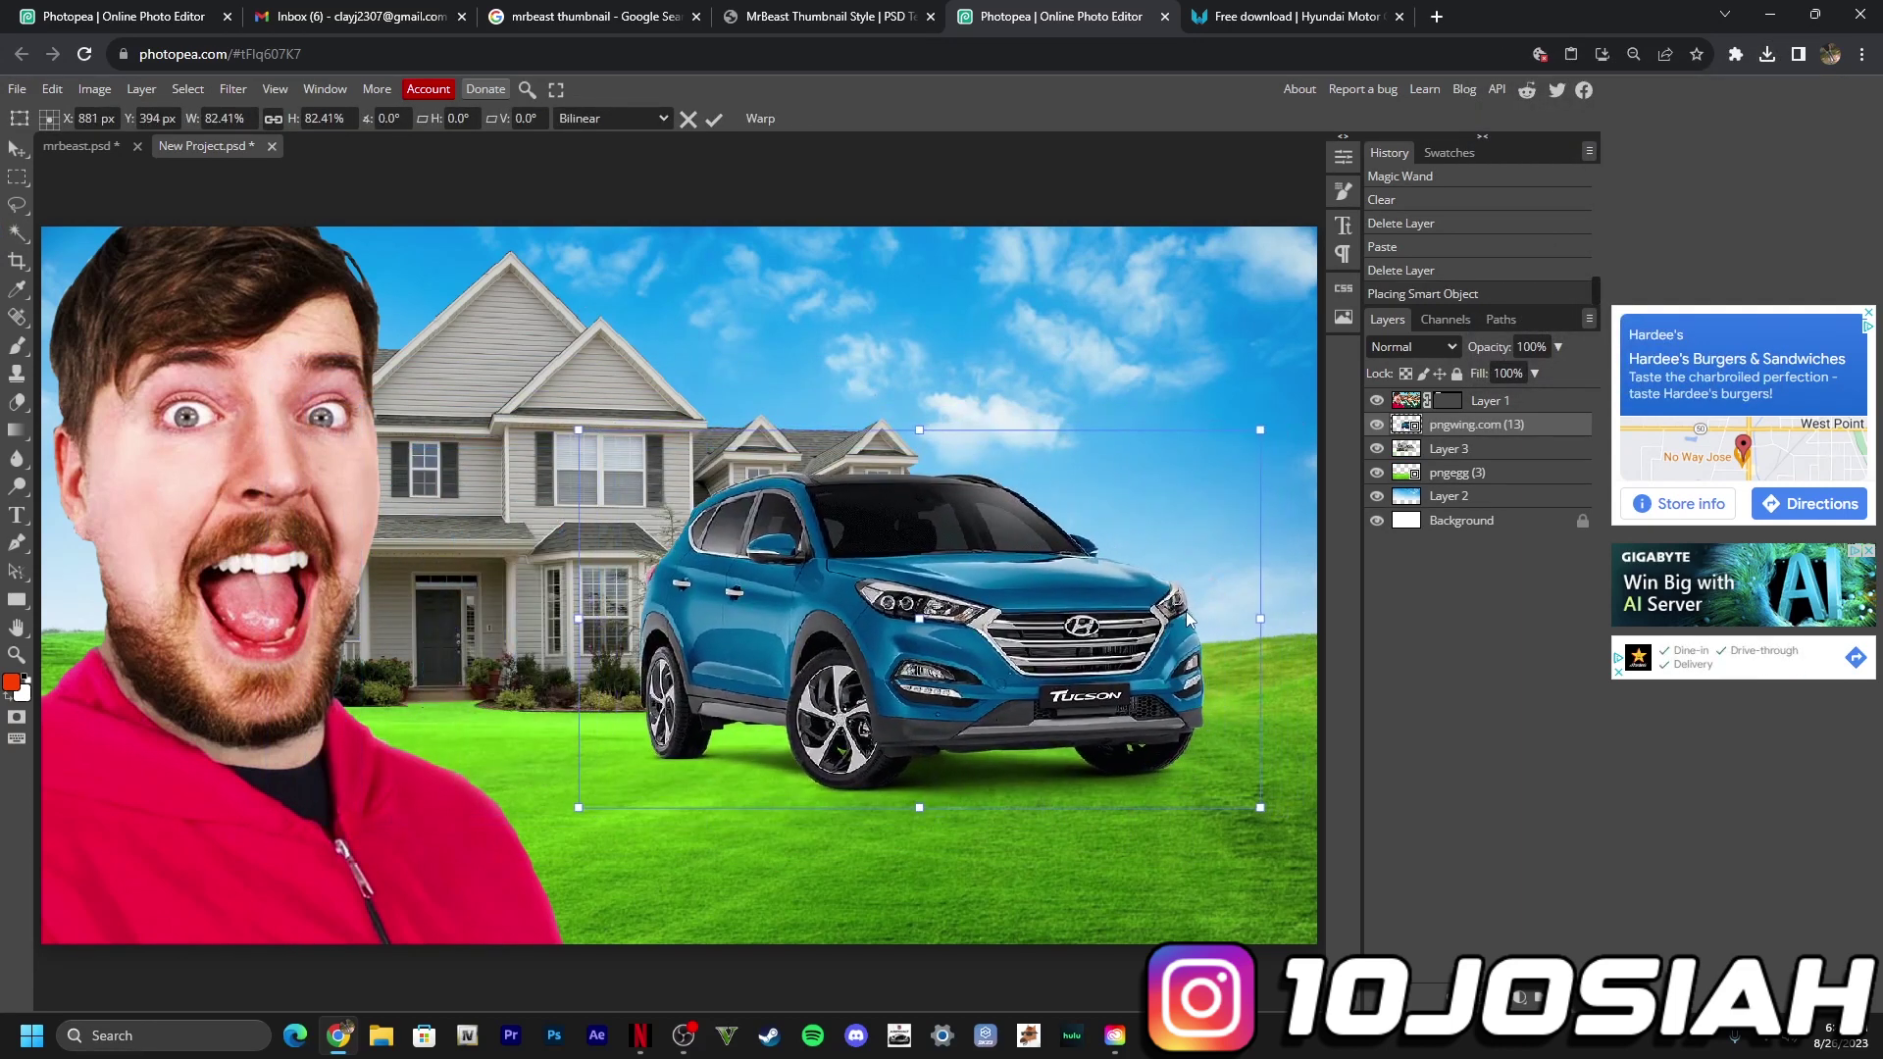
pyautogui.click(710, 115)
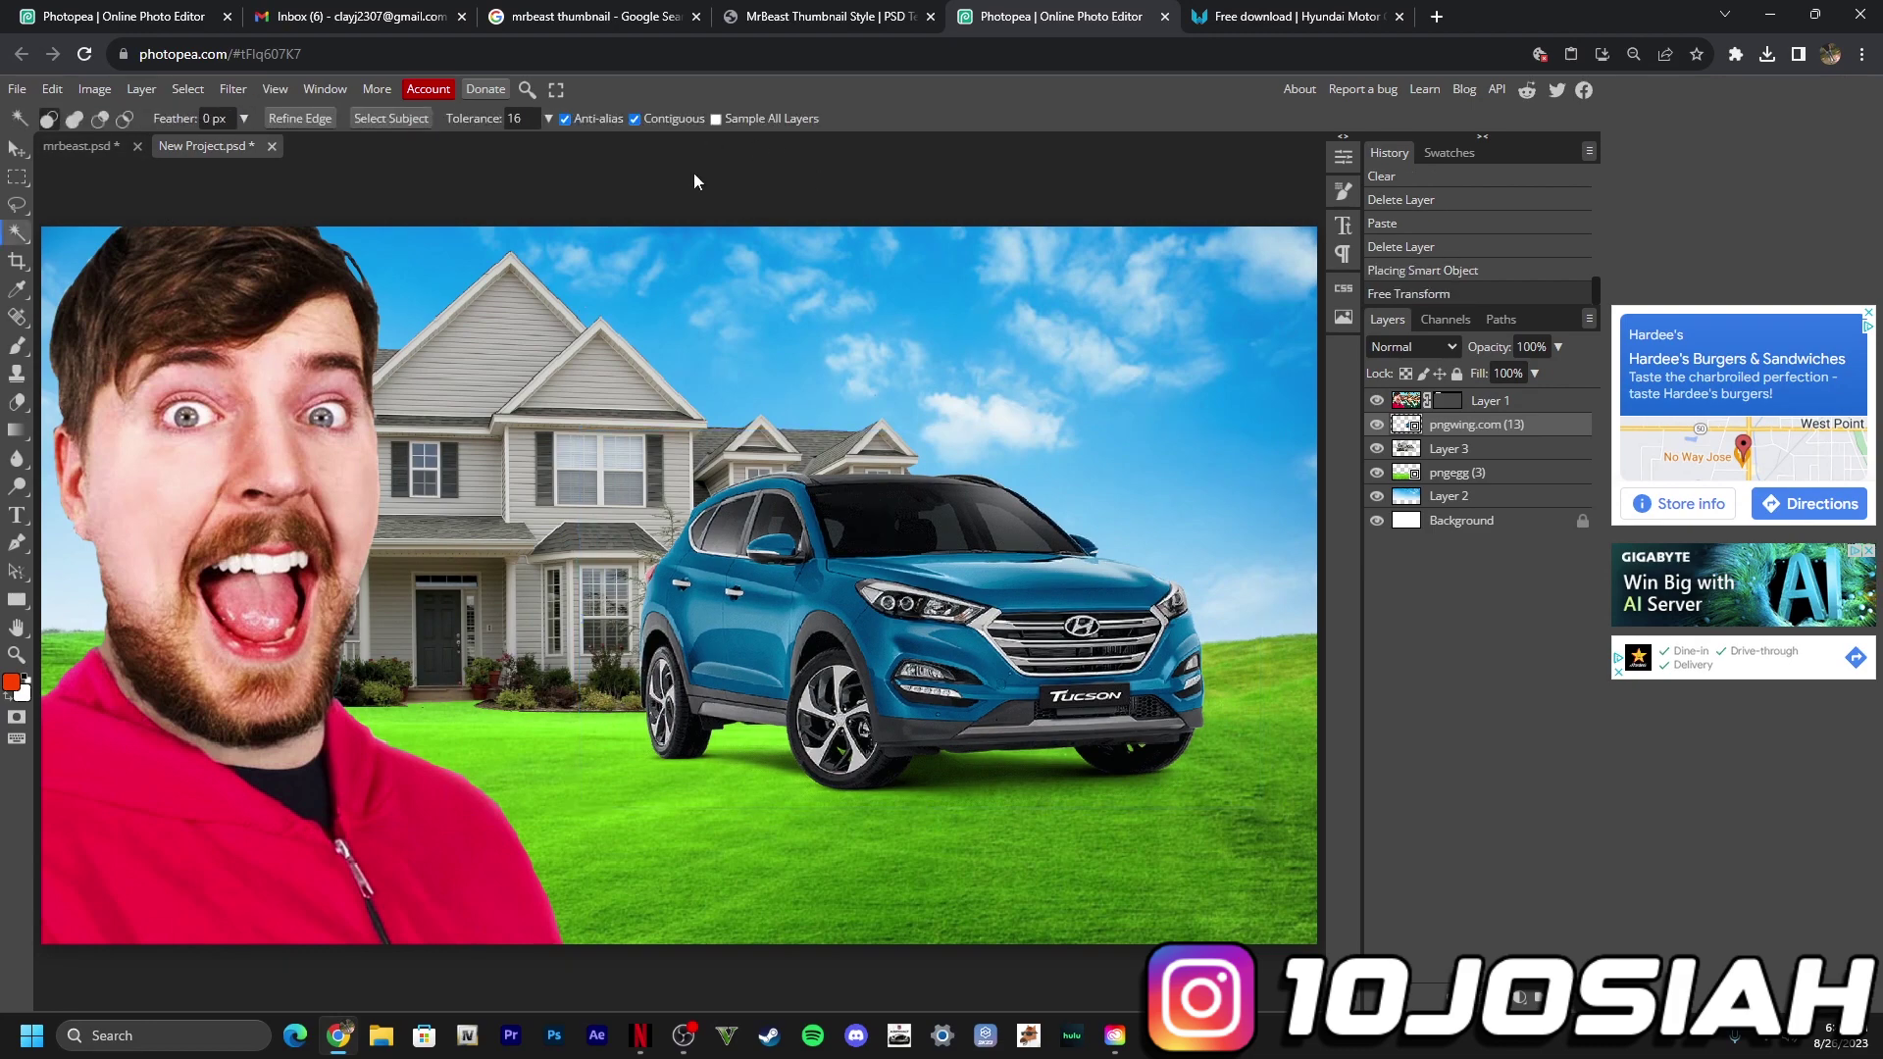
pyautogui.click(1295, 12)
# Step: Search Google Images for 'person crying png'
pyautogui.write('pe')
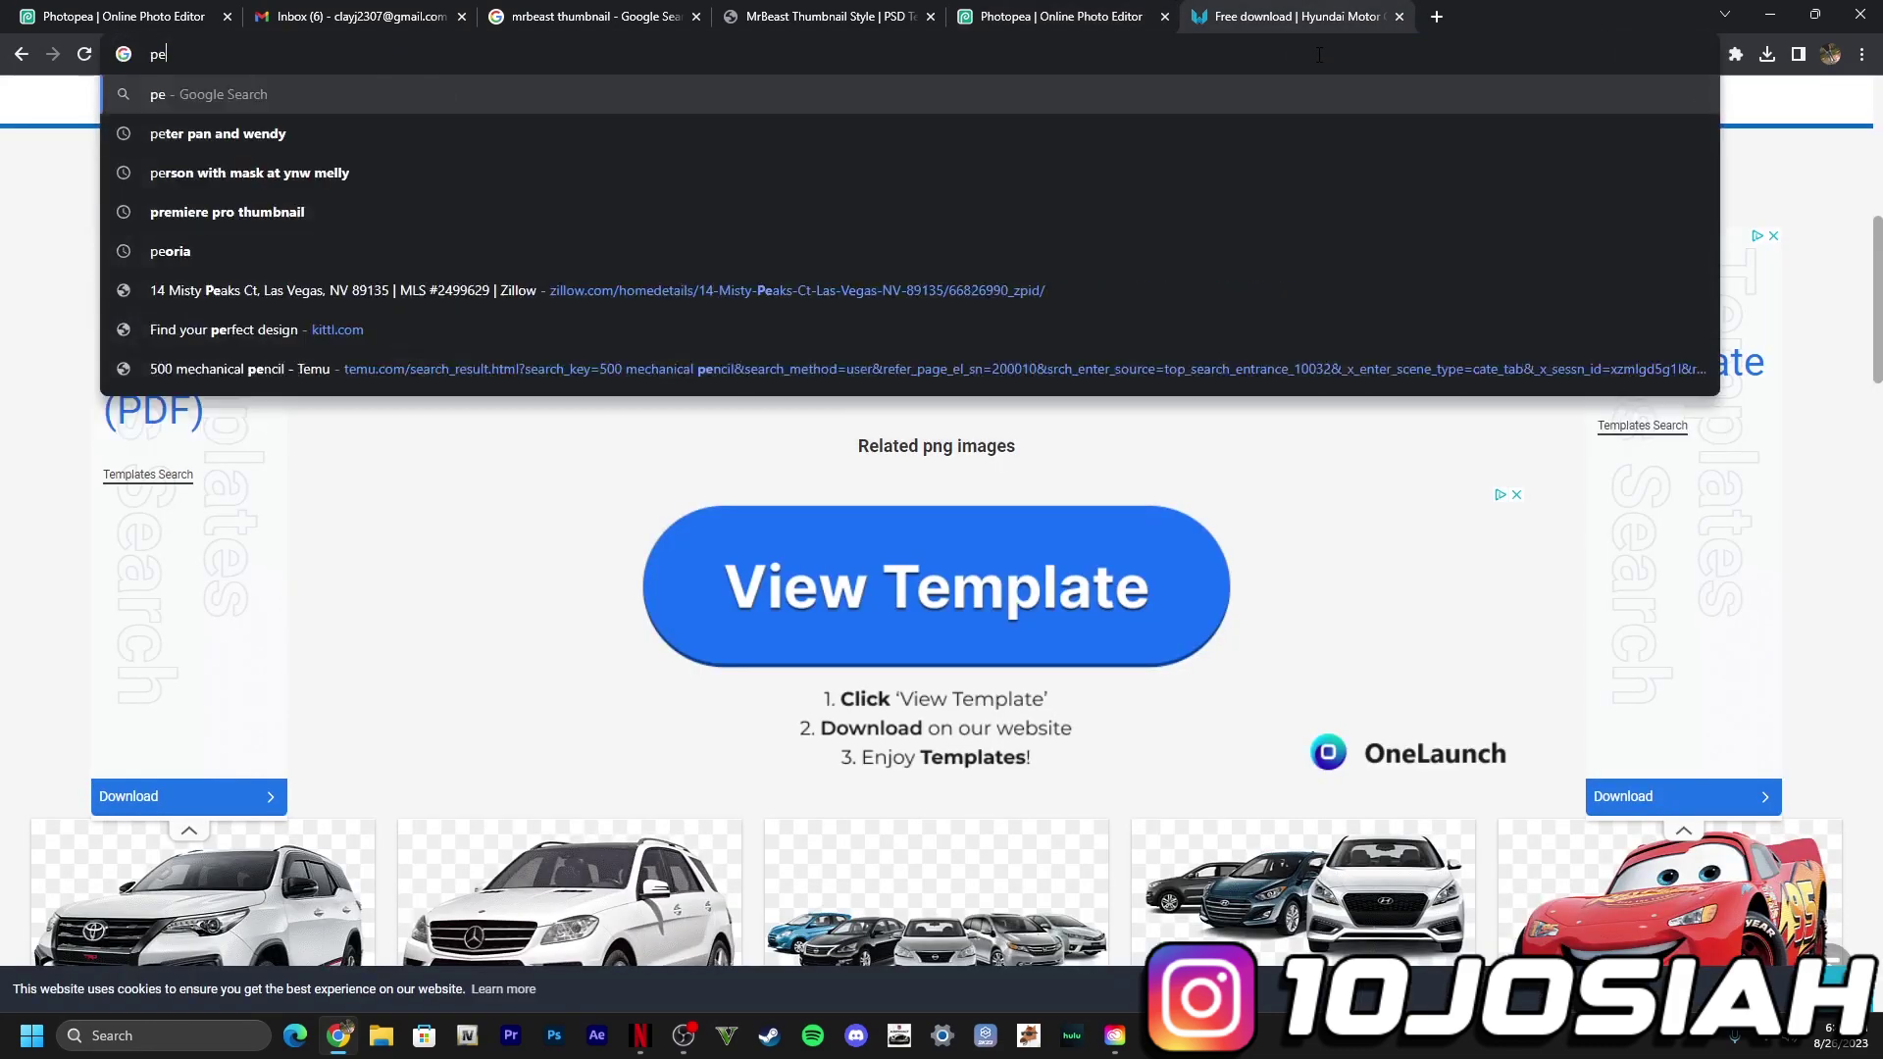
pyautogui.write('rson crying png')
pyautogui.press('Return')
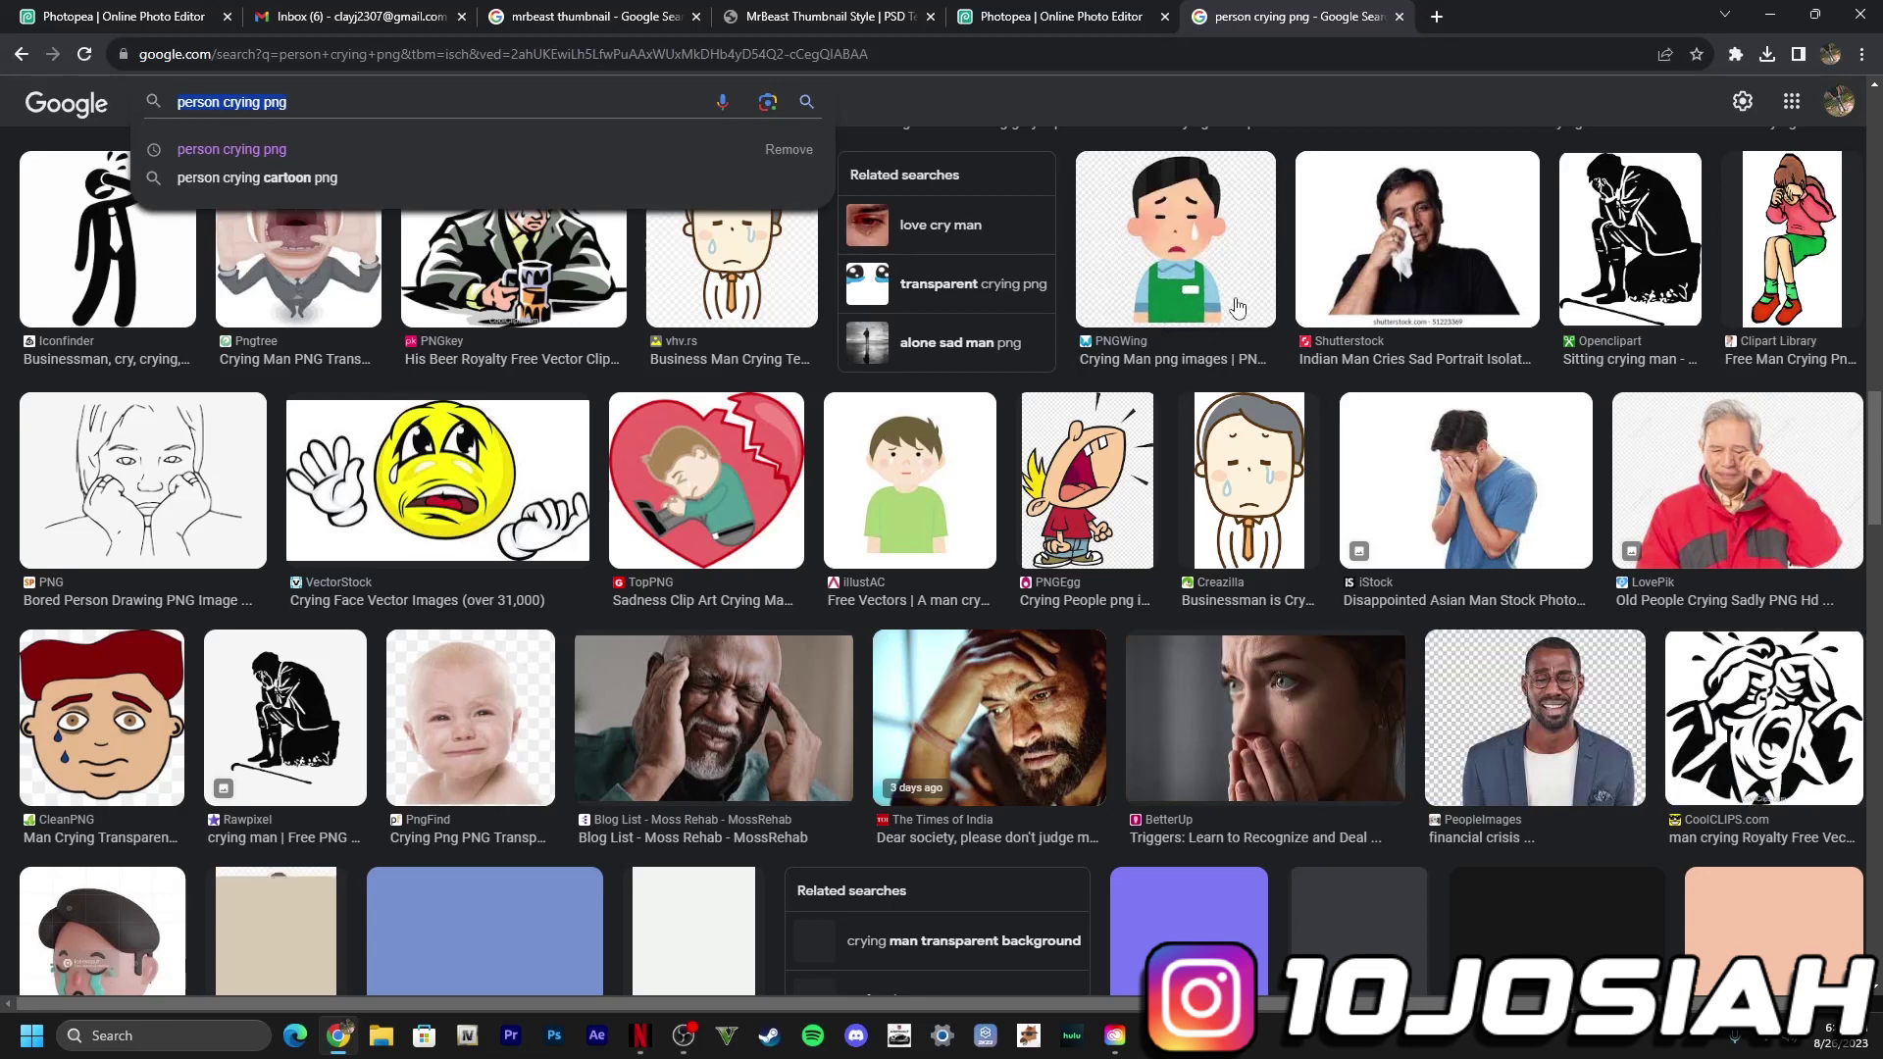
pyautogui.write('k')
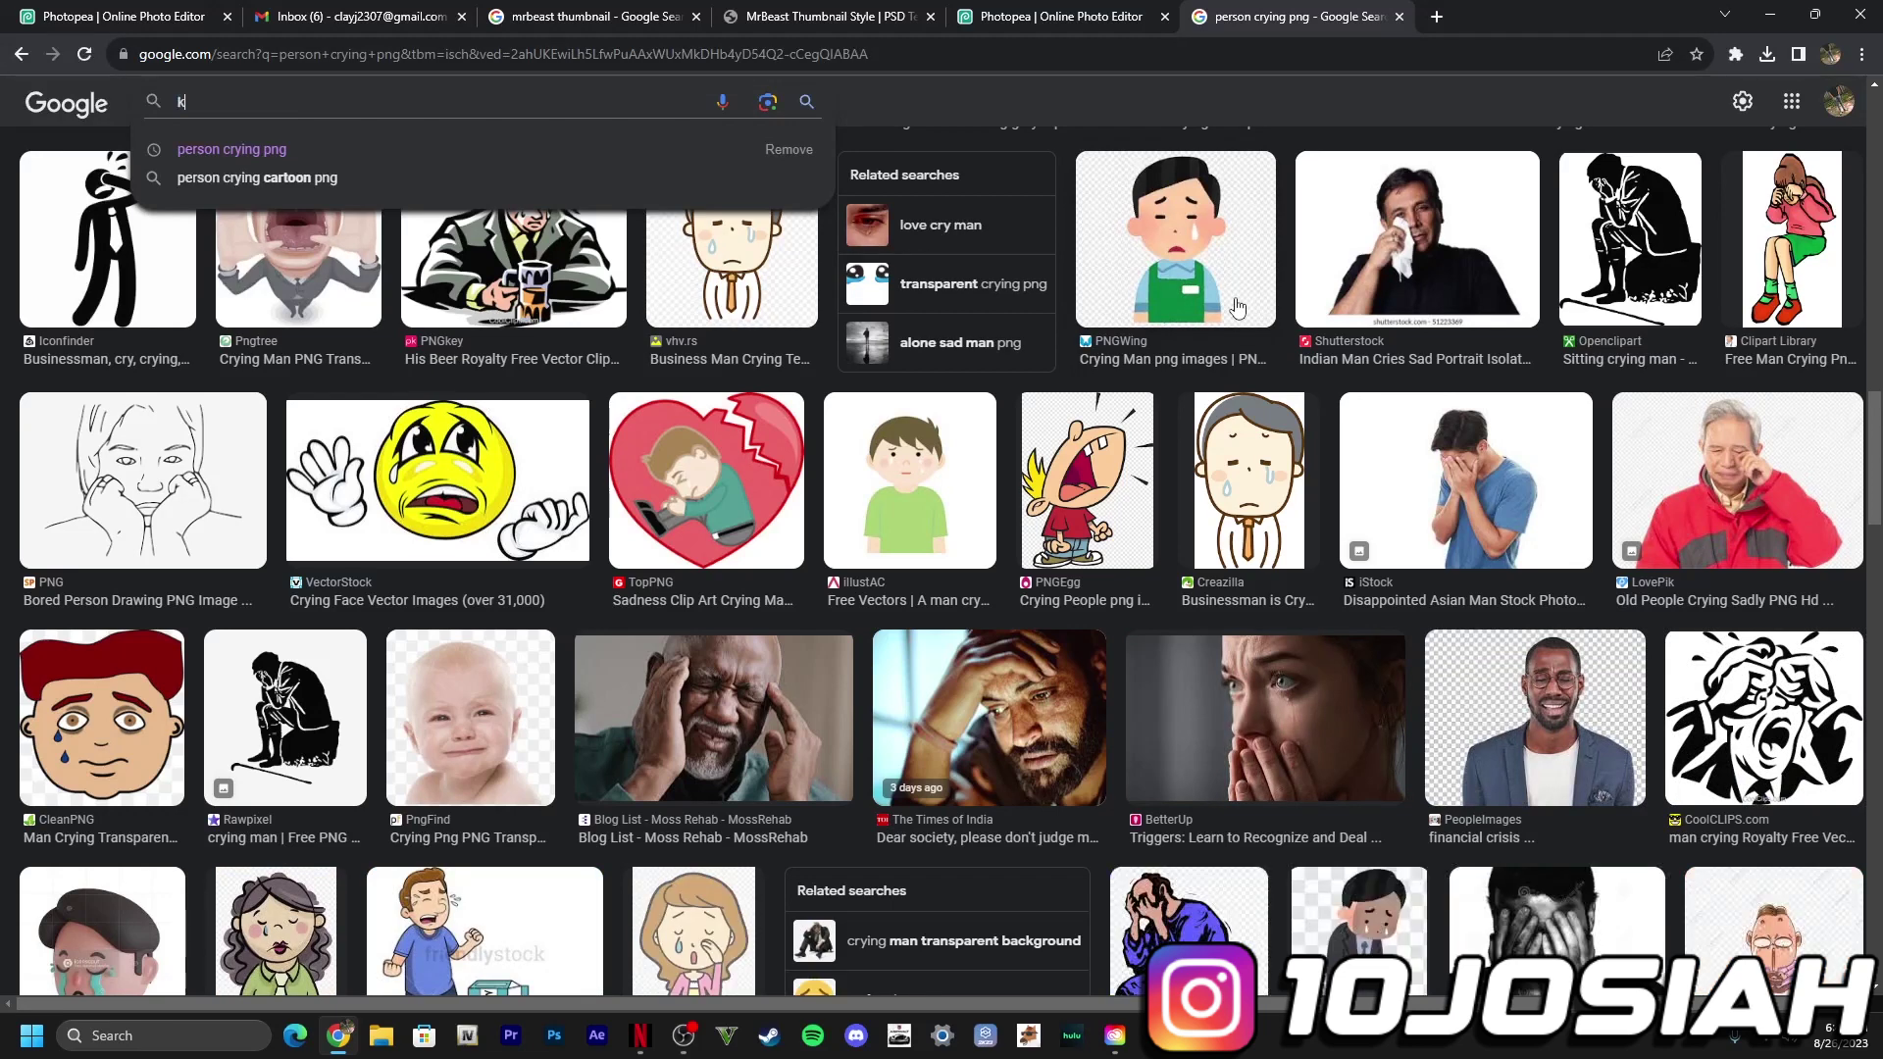
pyautogui.press('BackSpace')
pyautogui.press('BackSpace')
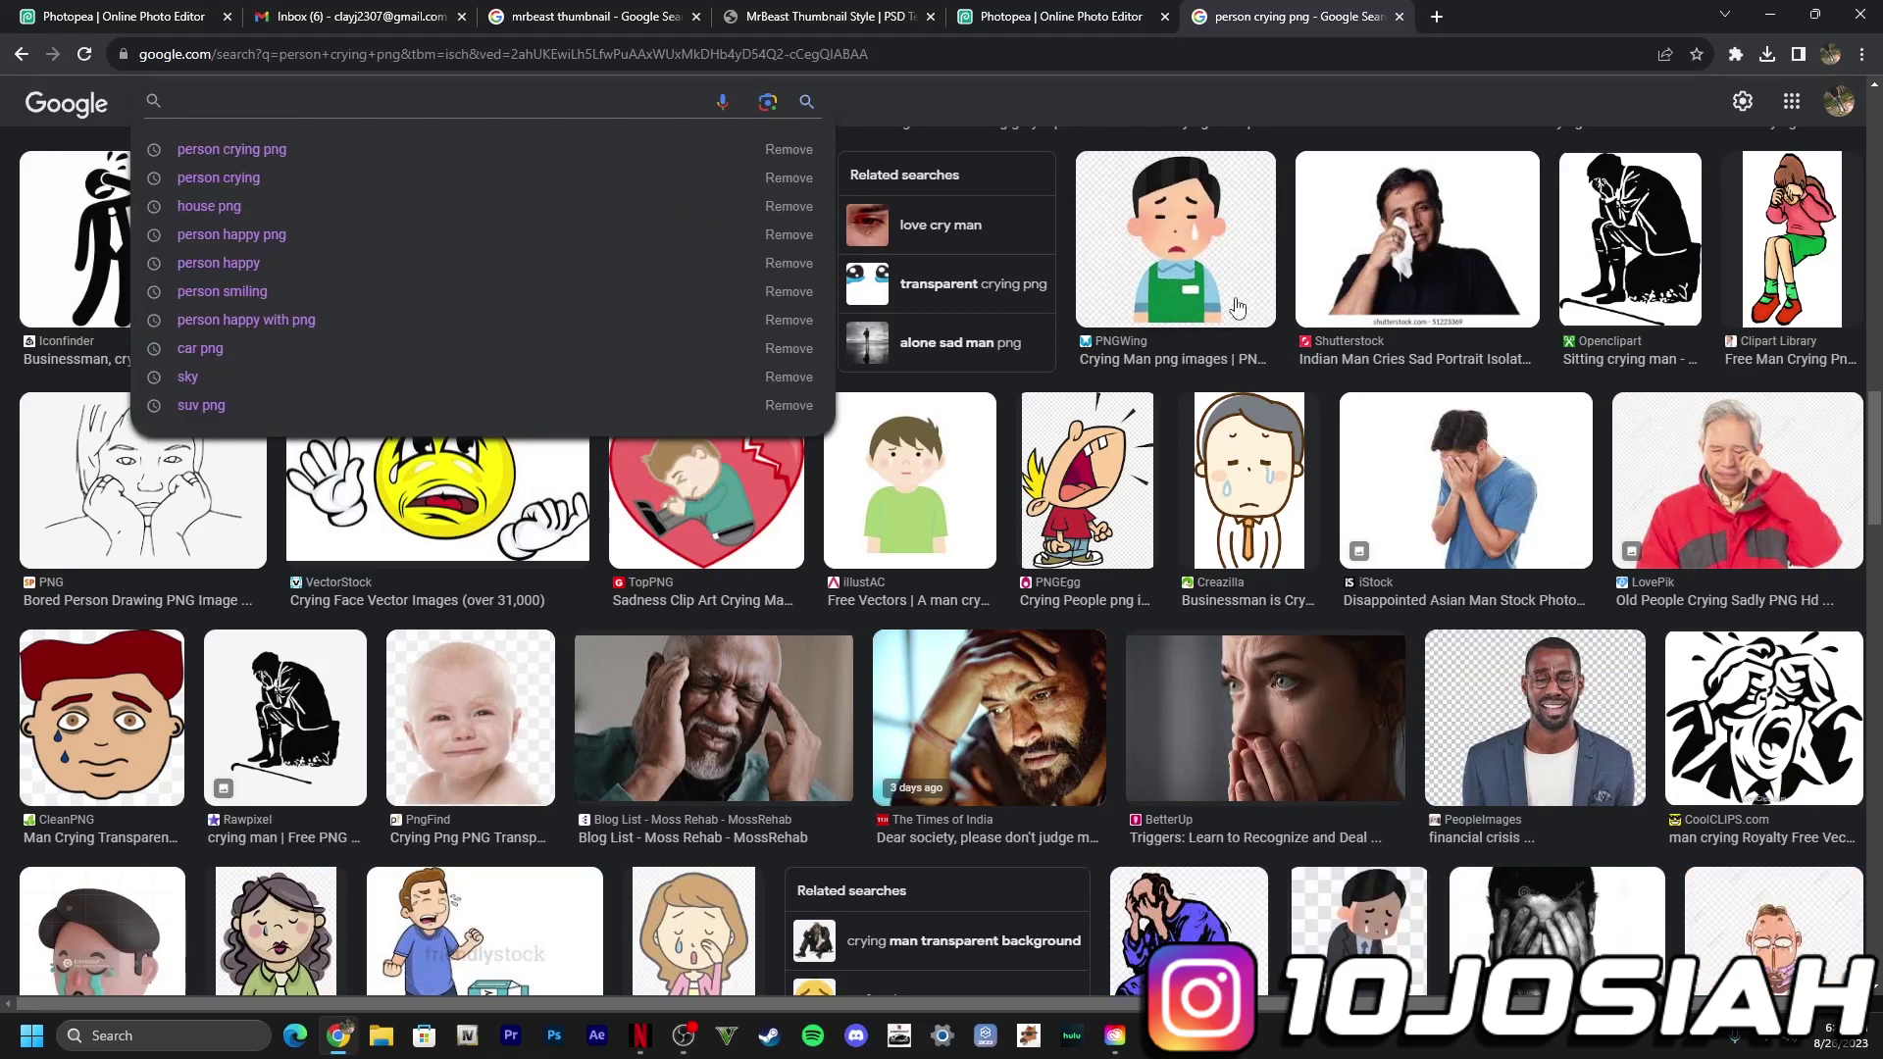
# Step: Search 'family png' and download the PNGWing smiling family photo
pyautogui.write('family png')
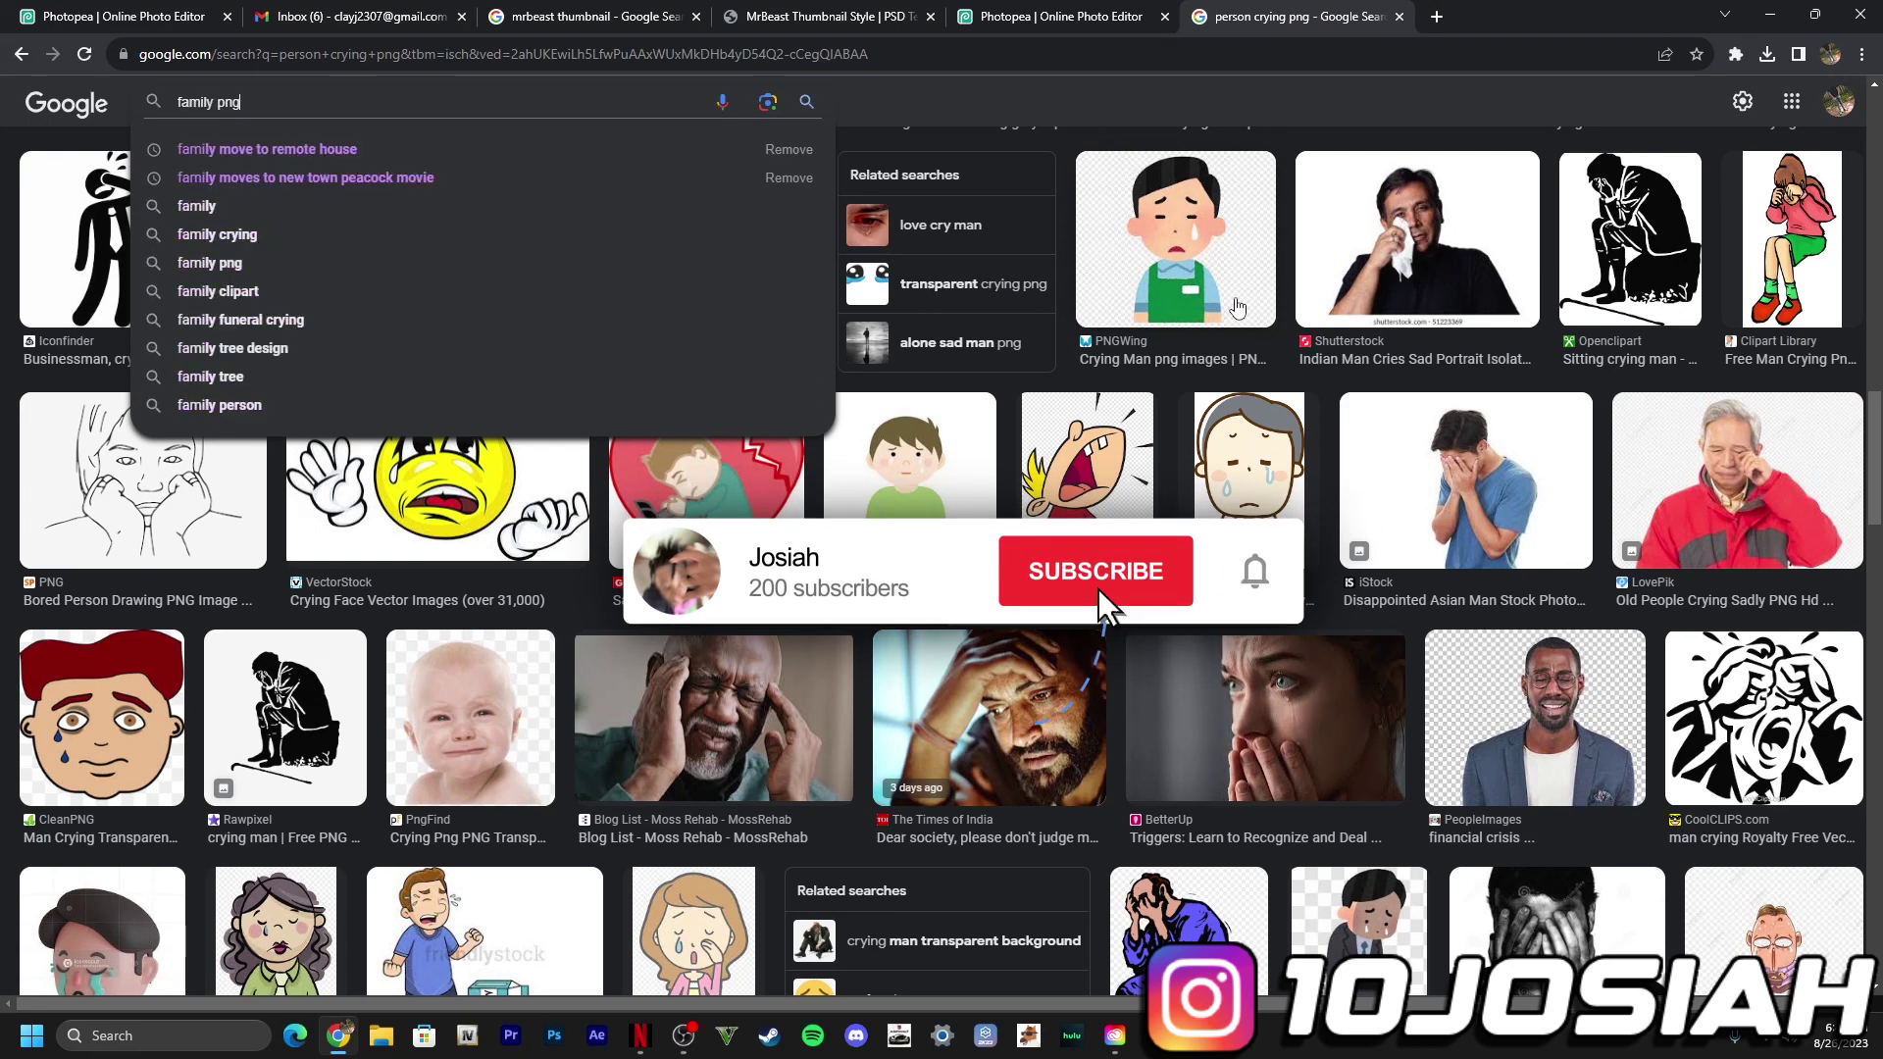
pyautogui.press('Return')
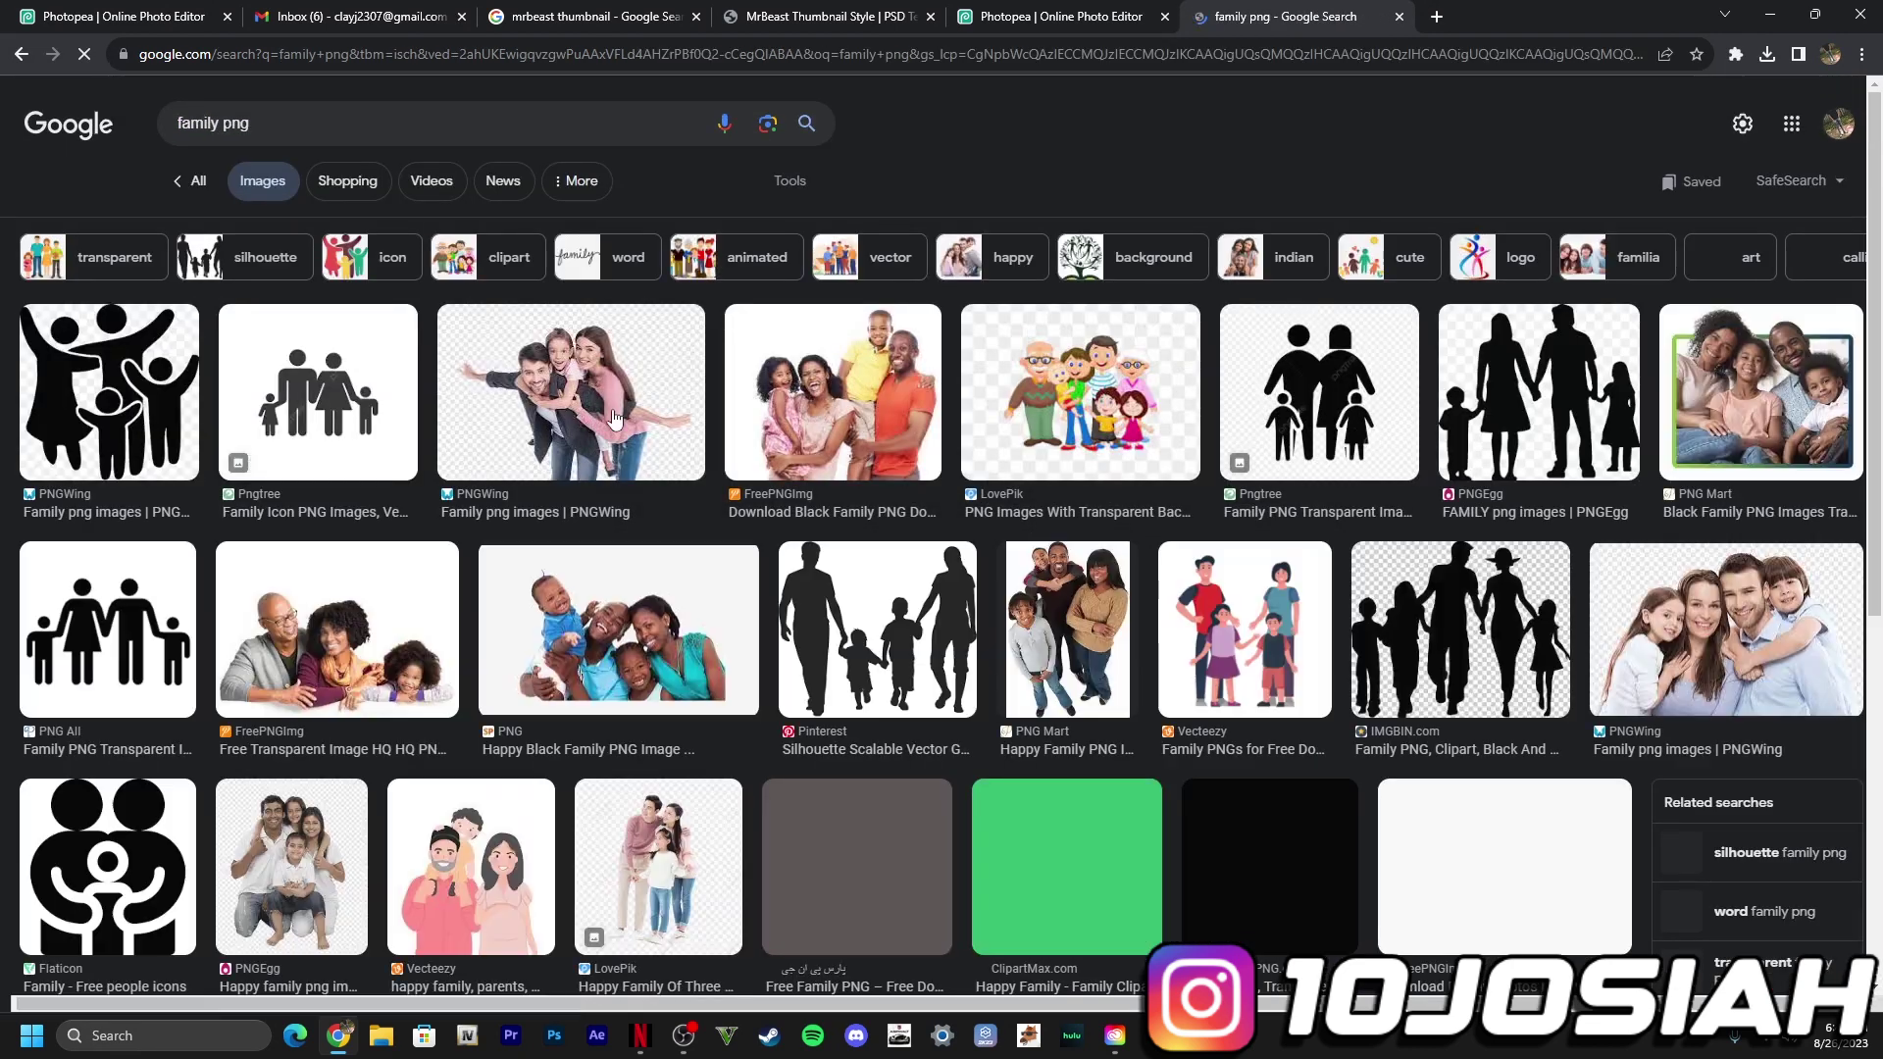
pyautogui.click(615, 418)
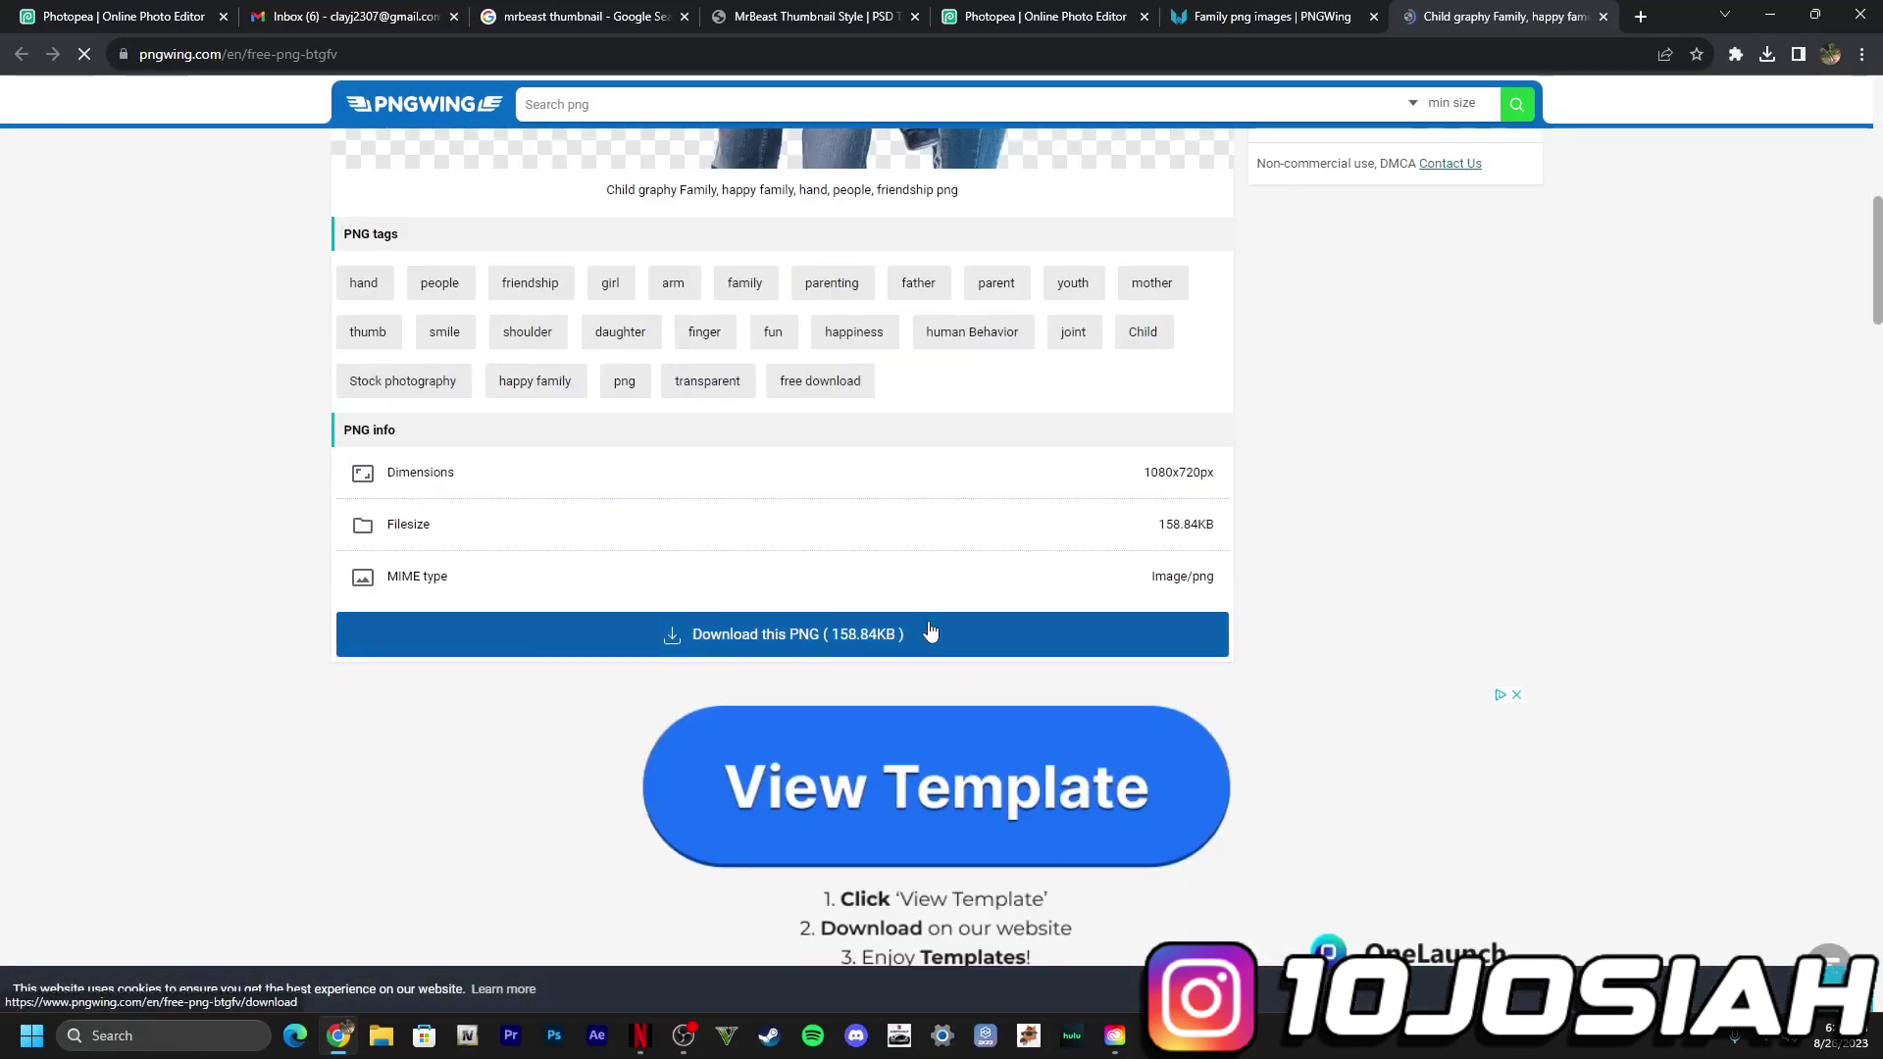
pyautogui.click(956, 626)
# Step: Drag the downloaded family PNG onto the canvas, enlarged on the right side
pyautogui.click(1768, 54)
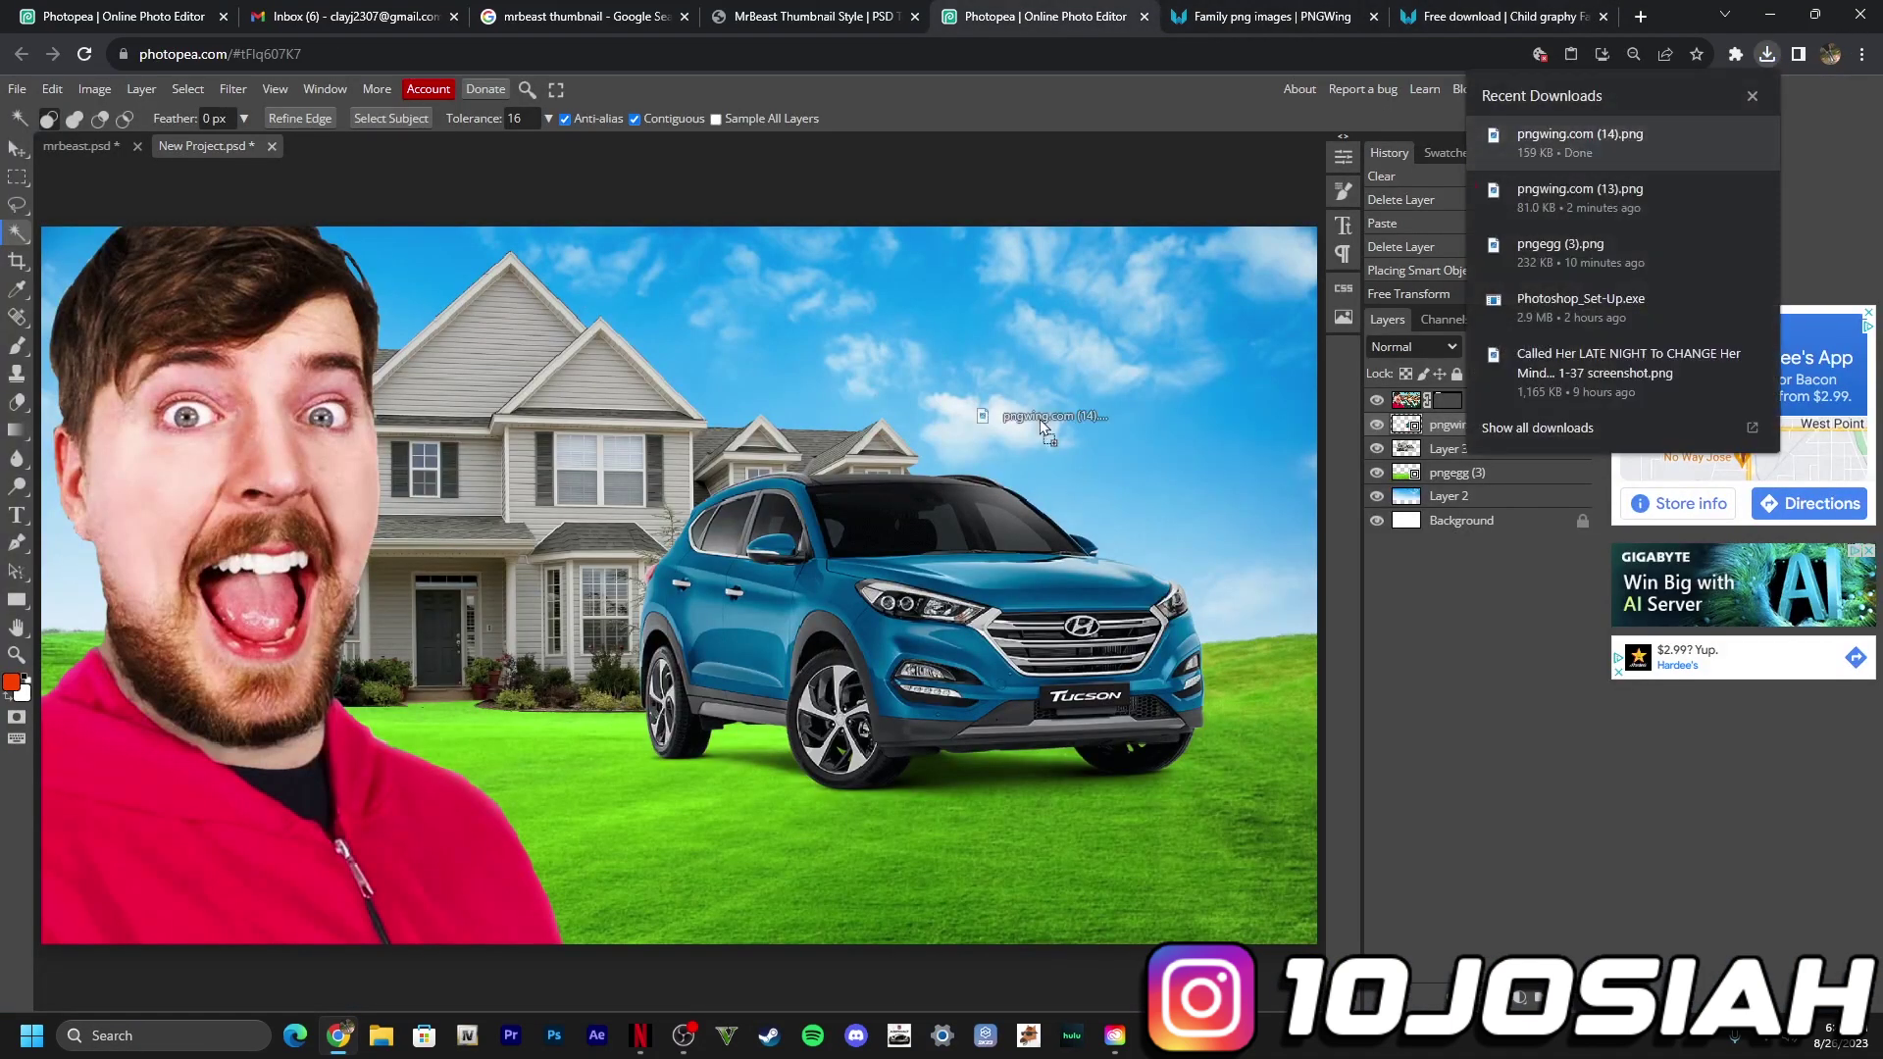
pyautogui.moveTo(1589, 137); pyautogui.dragTo(1040, 422)
pyautogui.moveTo(1303, 646); pyautogui.dragTo(1255, 654)
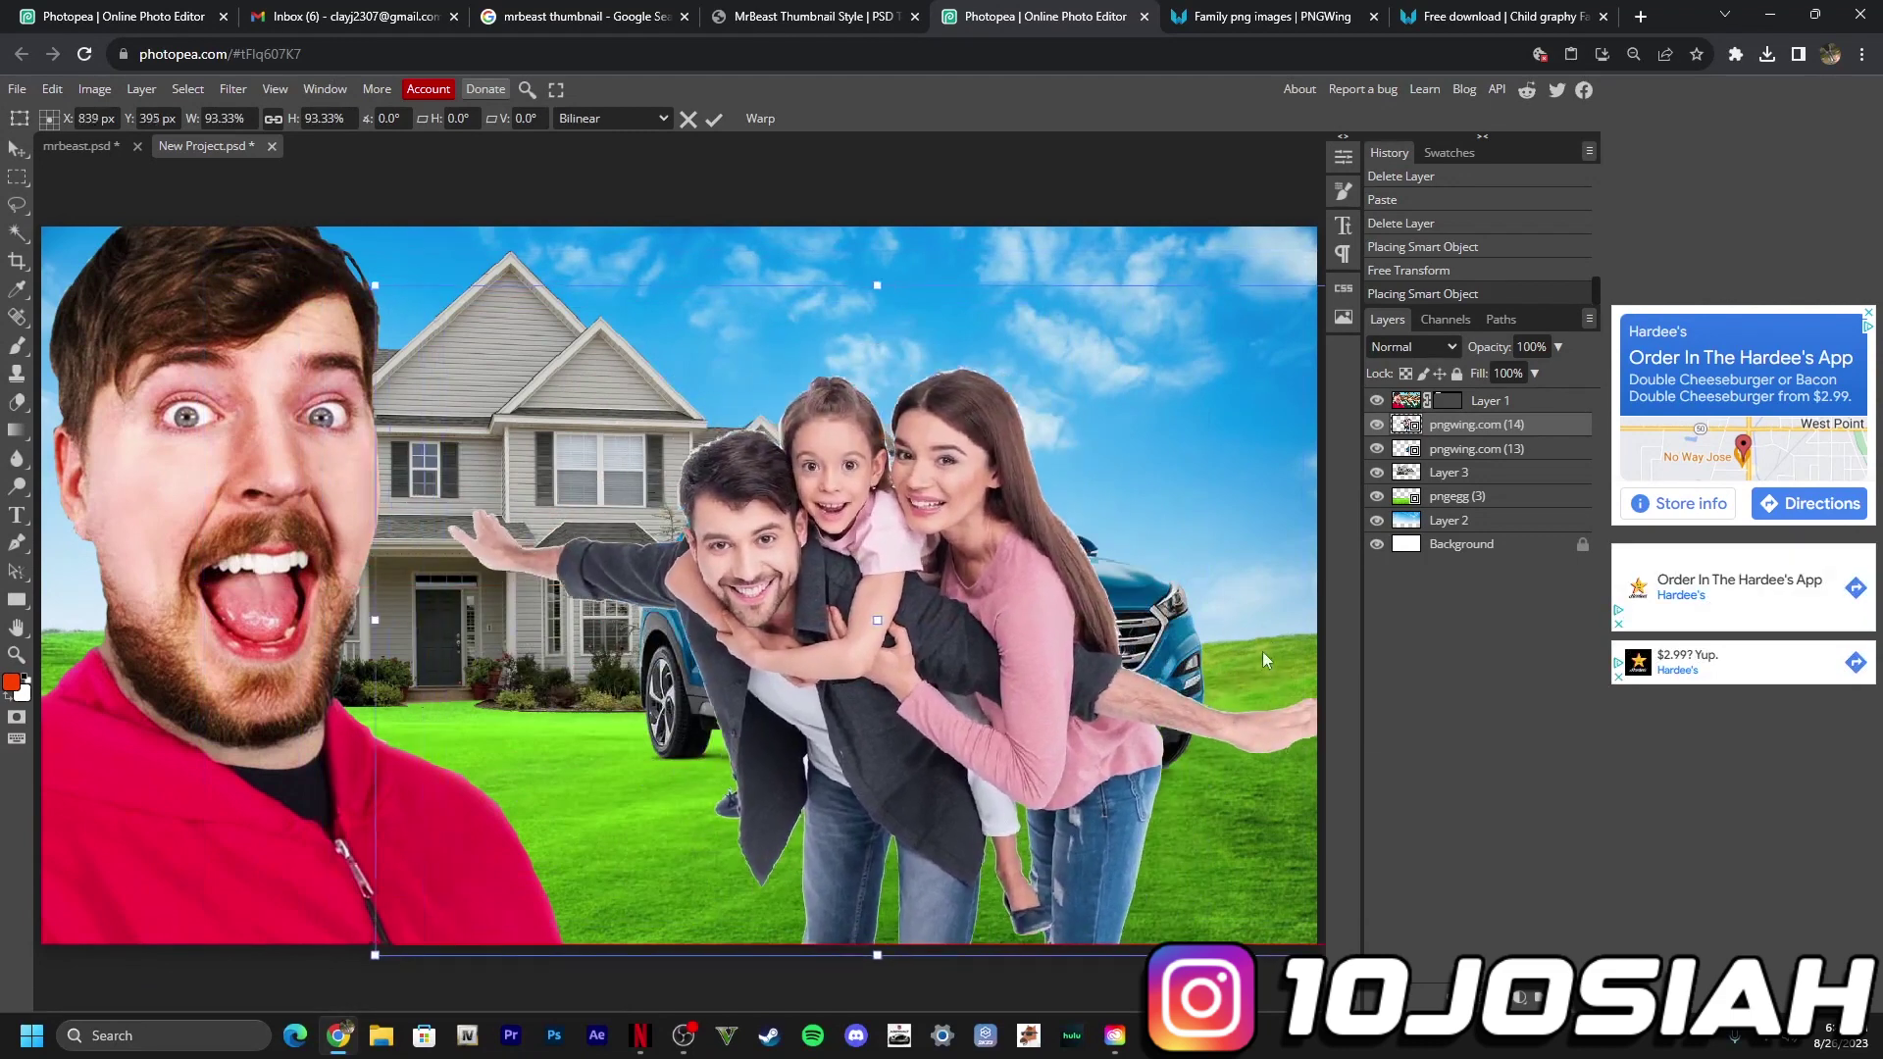
pyautogui.press('w')
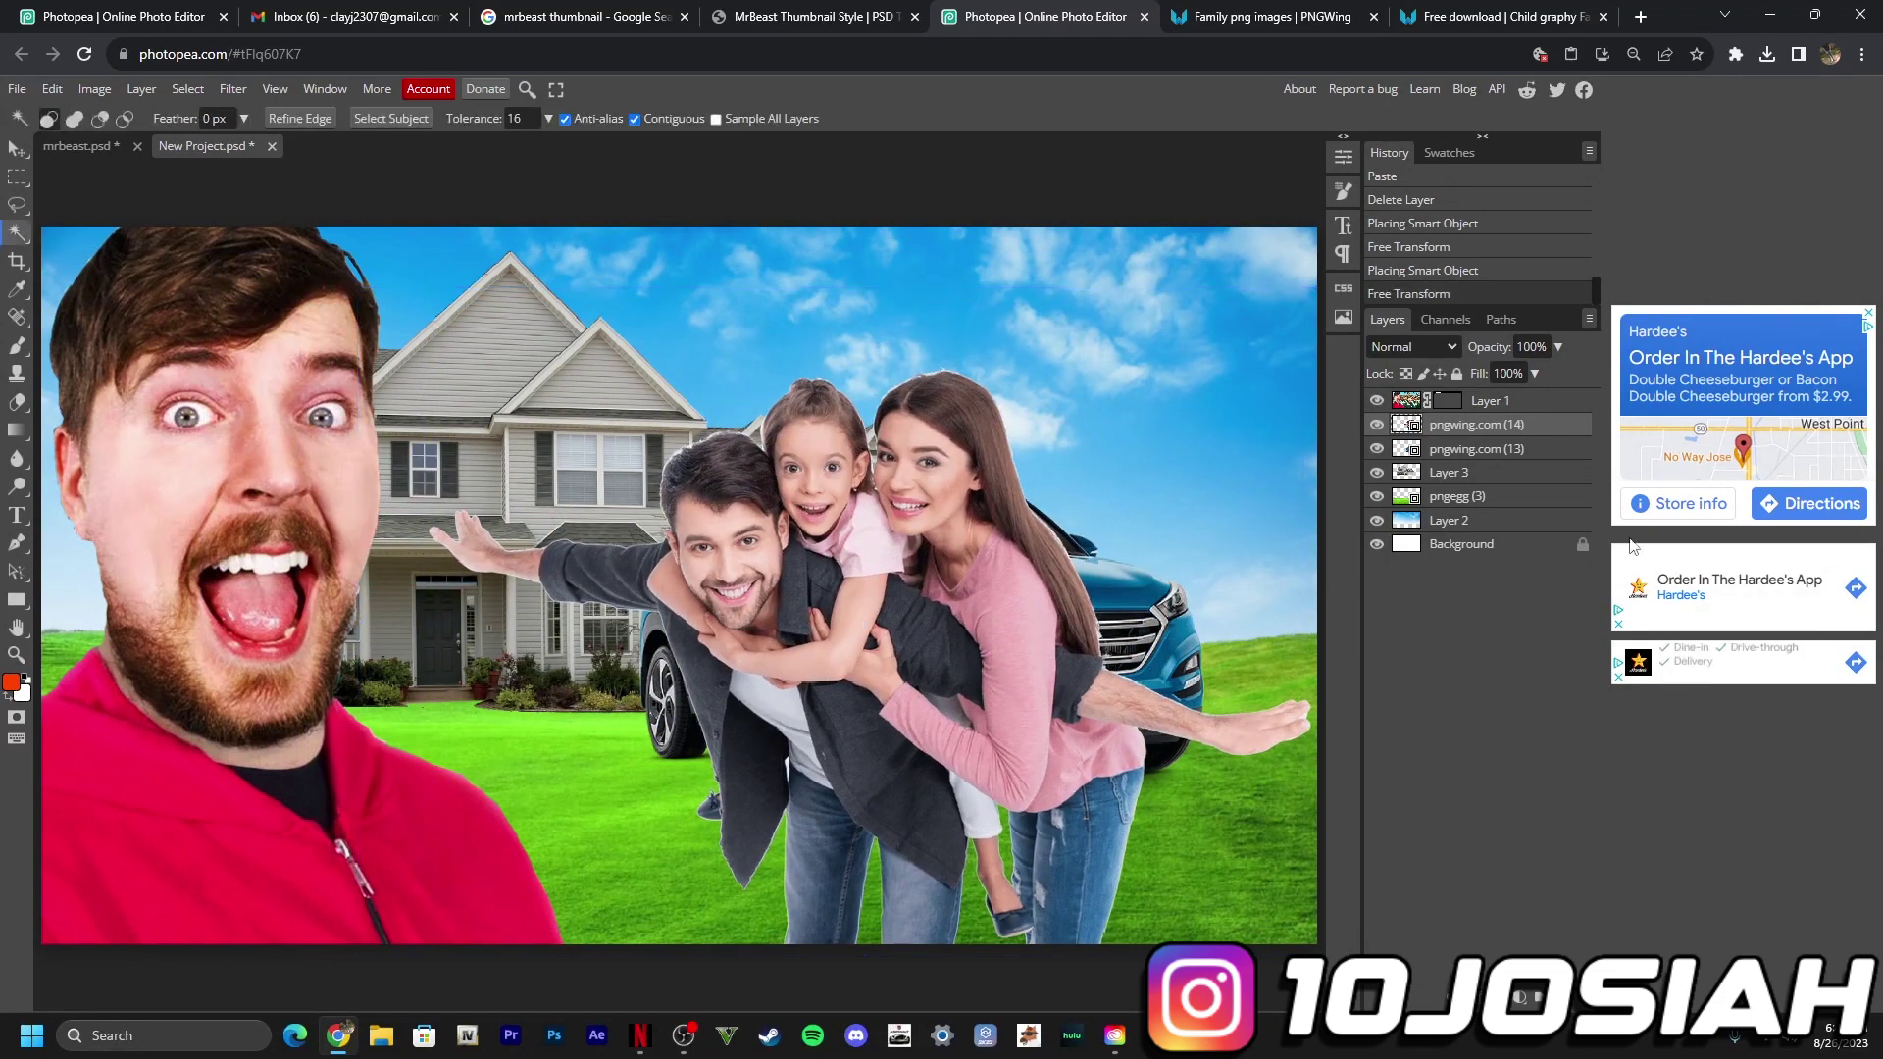
# Step: Give the family layer an Outer Glow with size 59 and 60% opacity
pyautogui.rightClick(1467, 435)
pyautogui.click(1471, 438)
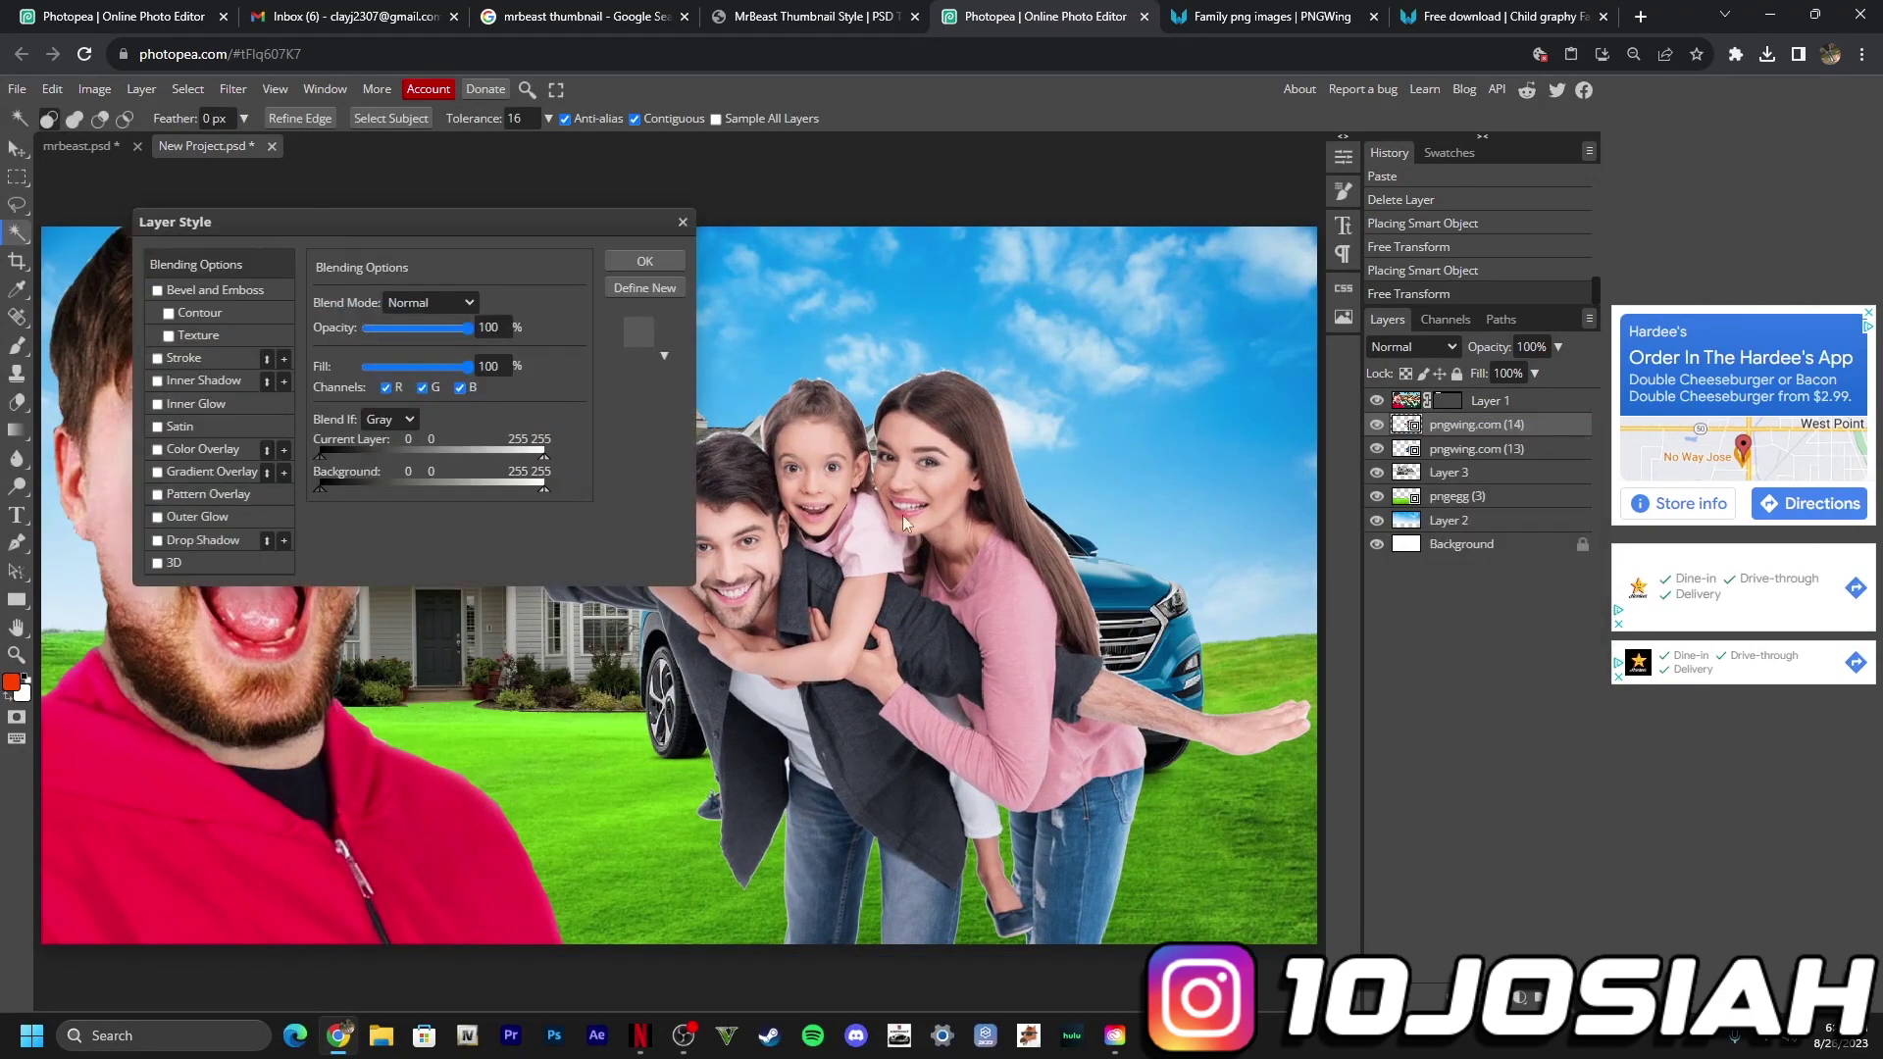
pyautogui.click(205, 516)
pyautogui.moveTo(371, 462); pyautogui.dragTo(397, 462)
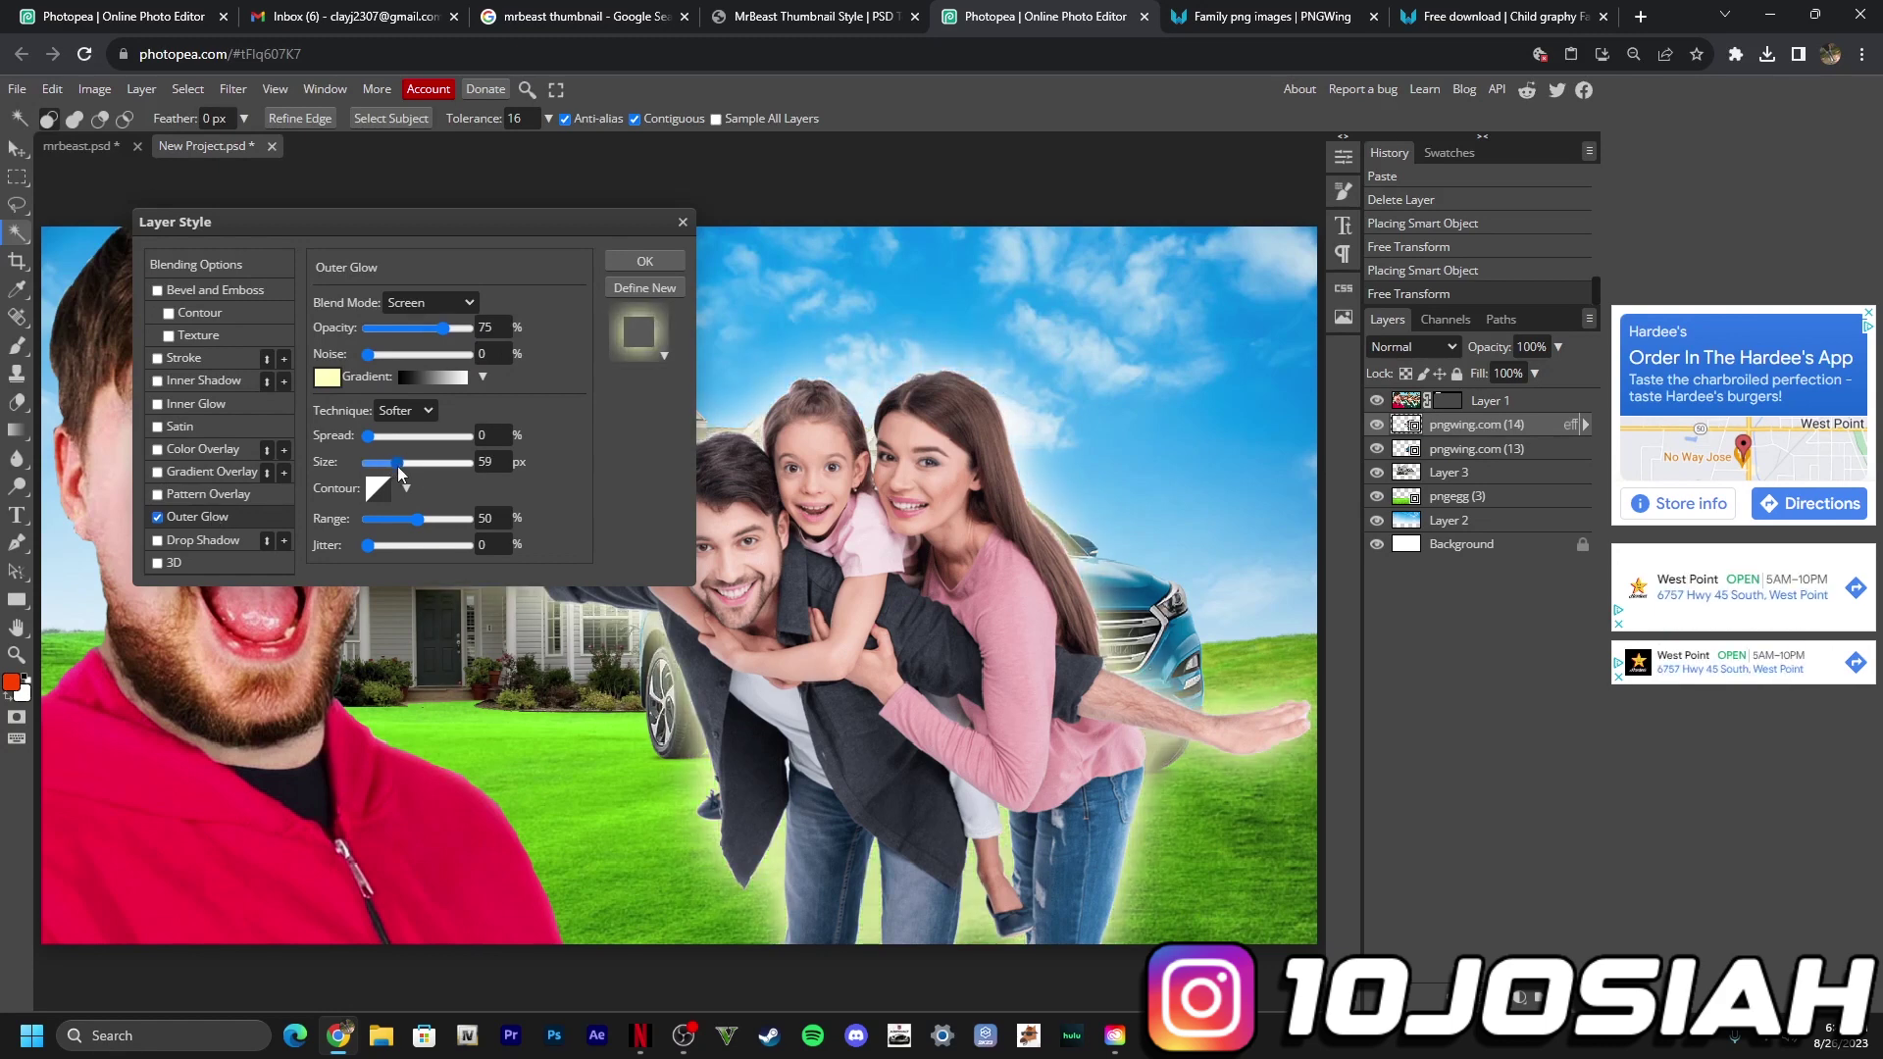
pyautogui.moveTo(443, 328); pyautogui.dragTo(429, 327)
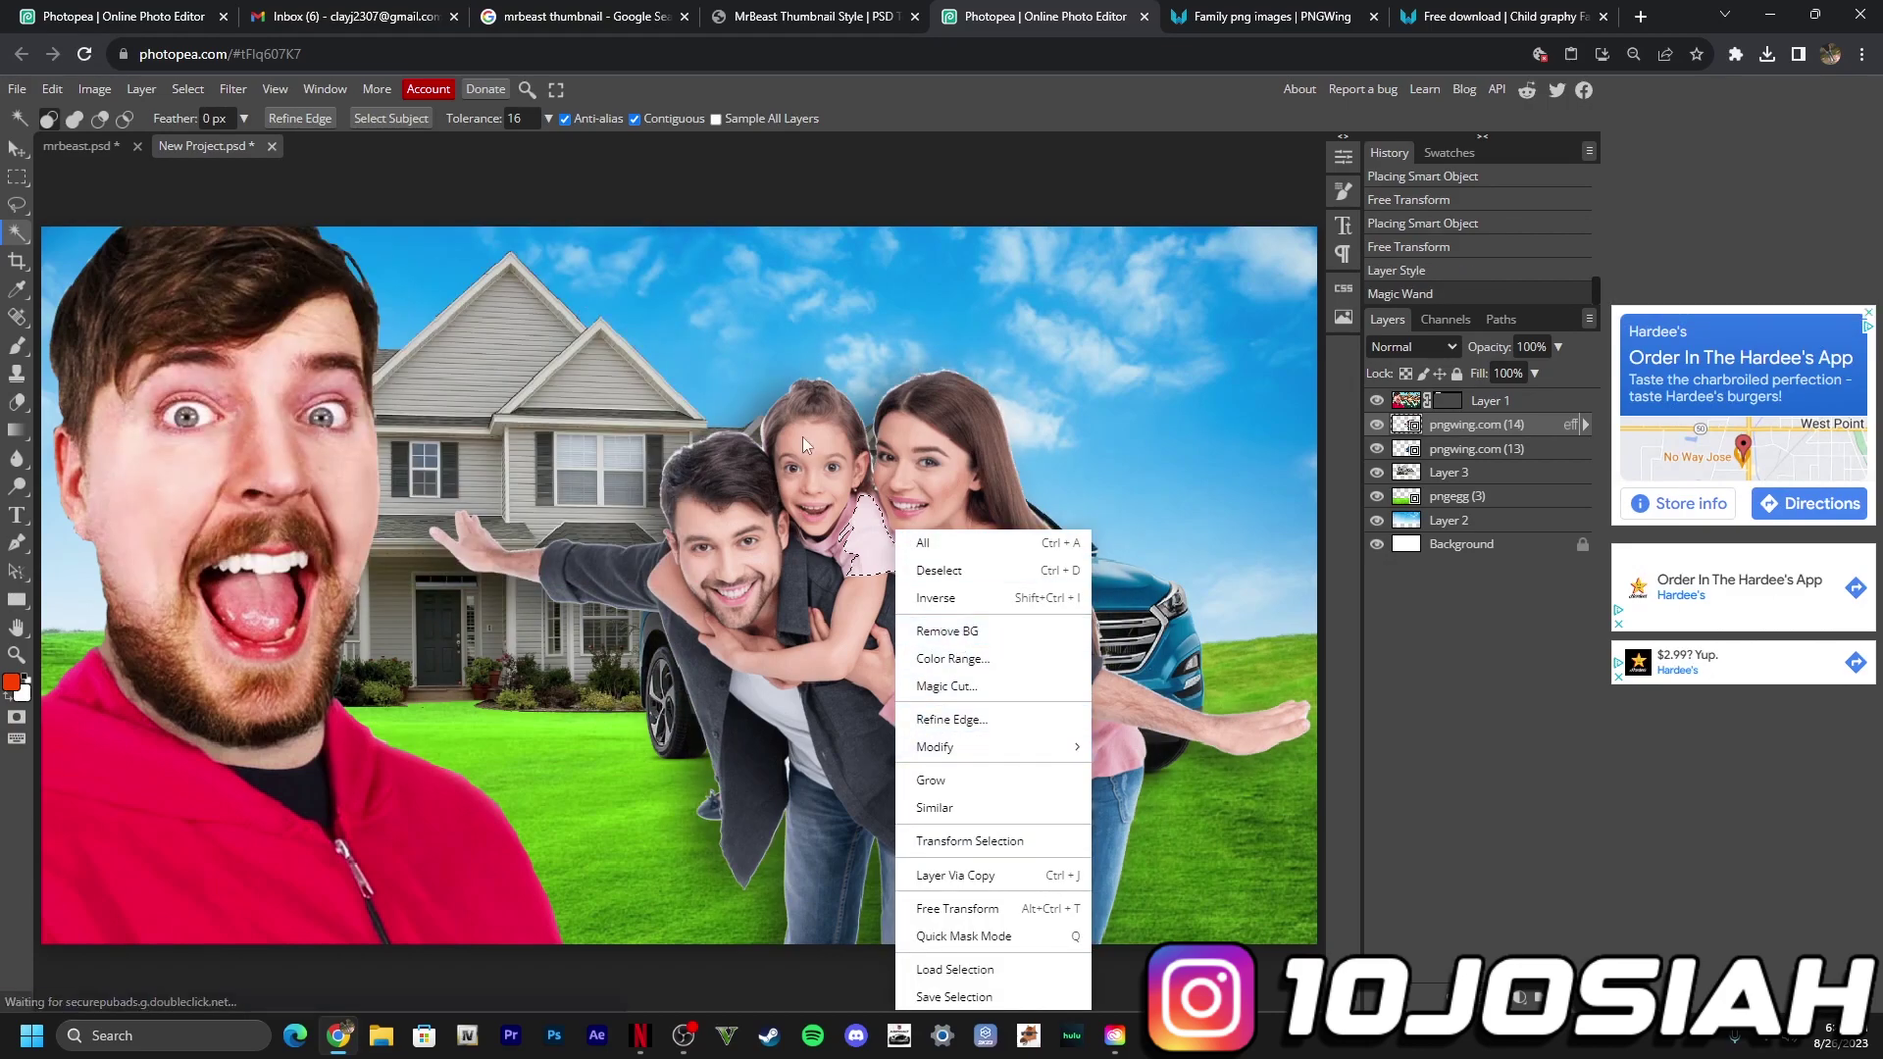
pyautogui.click(587, 424)
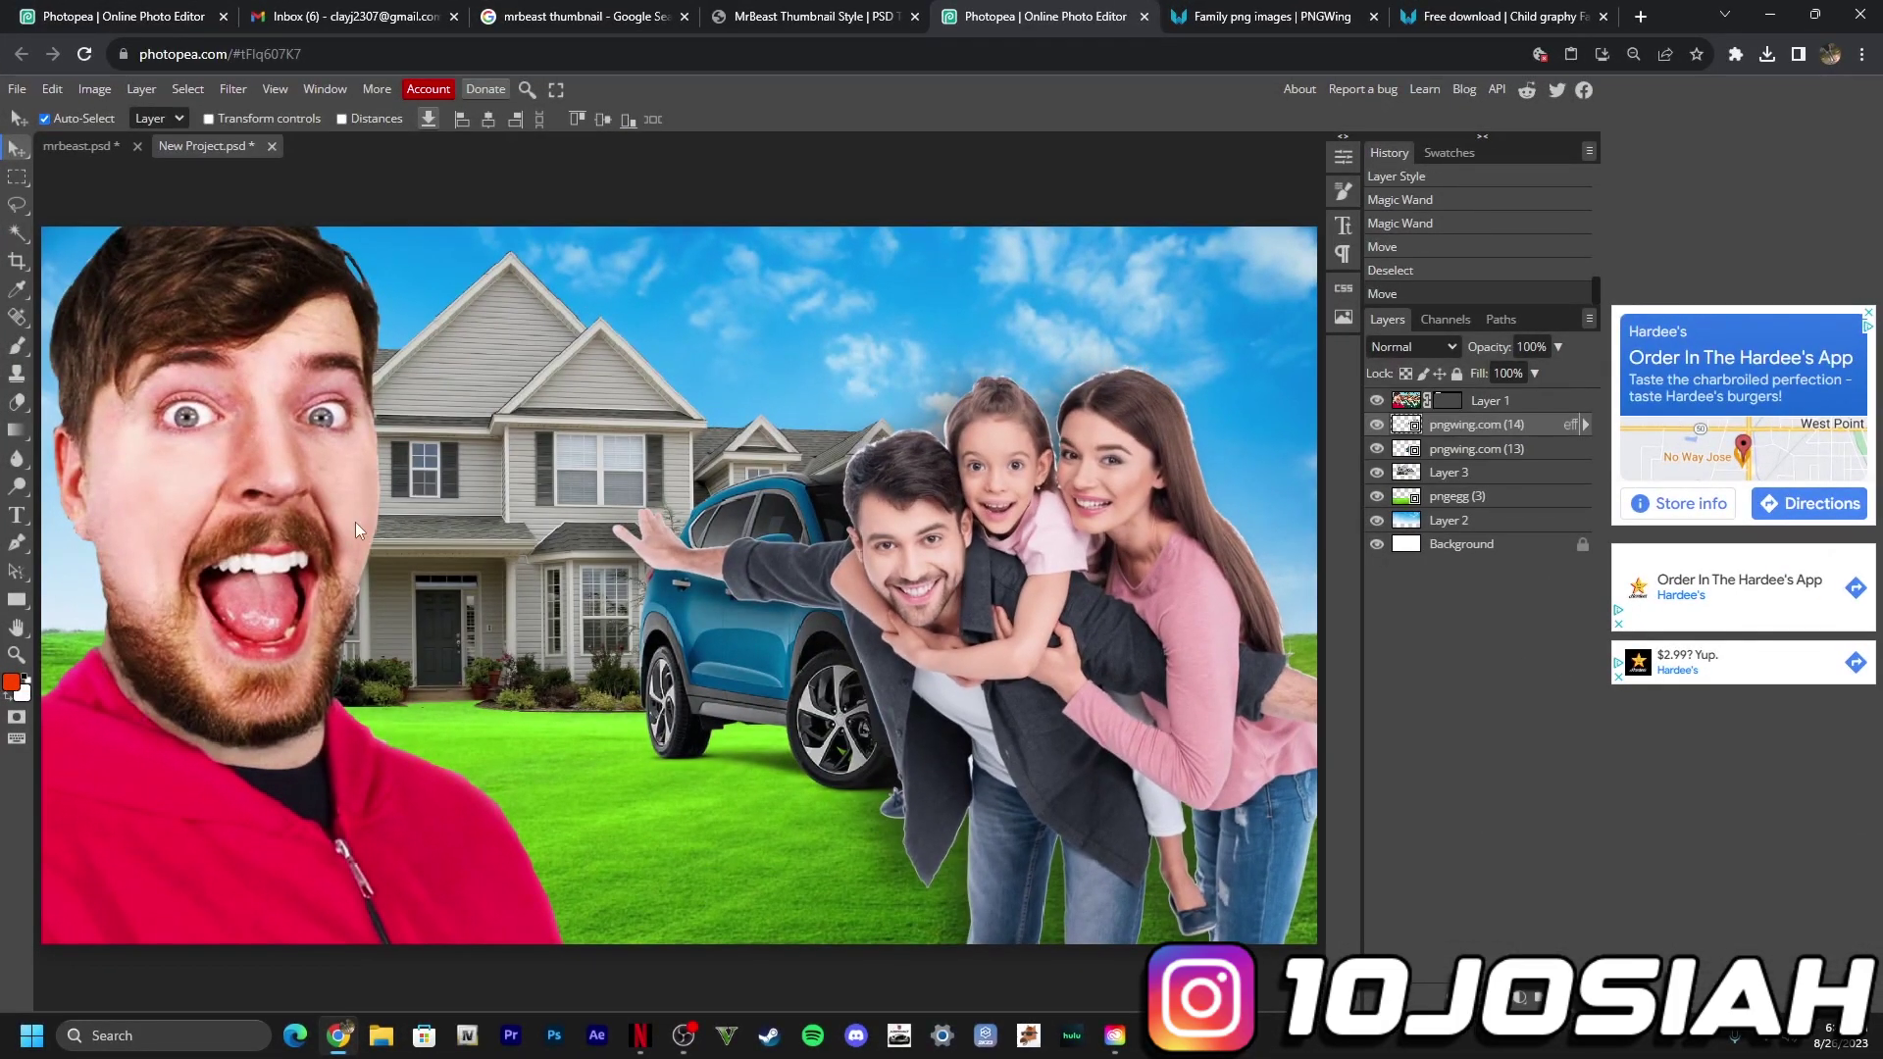
# Step: Nudge MrBeast slightly and enable a white Outer Glow on his layer
pyautogui.moveTo(331, 514); pyautogui.dragTo(334, 517)
pyautogui.rightClick(1512, 408)
pyautogui.click(1501, 410)
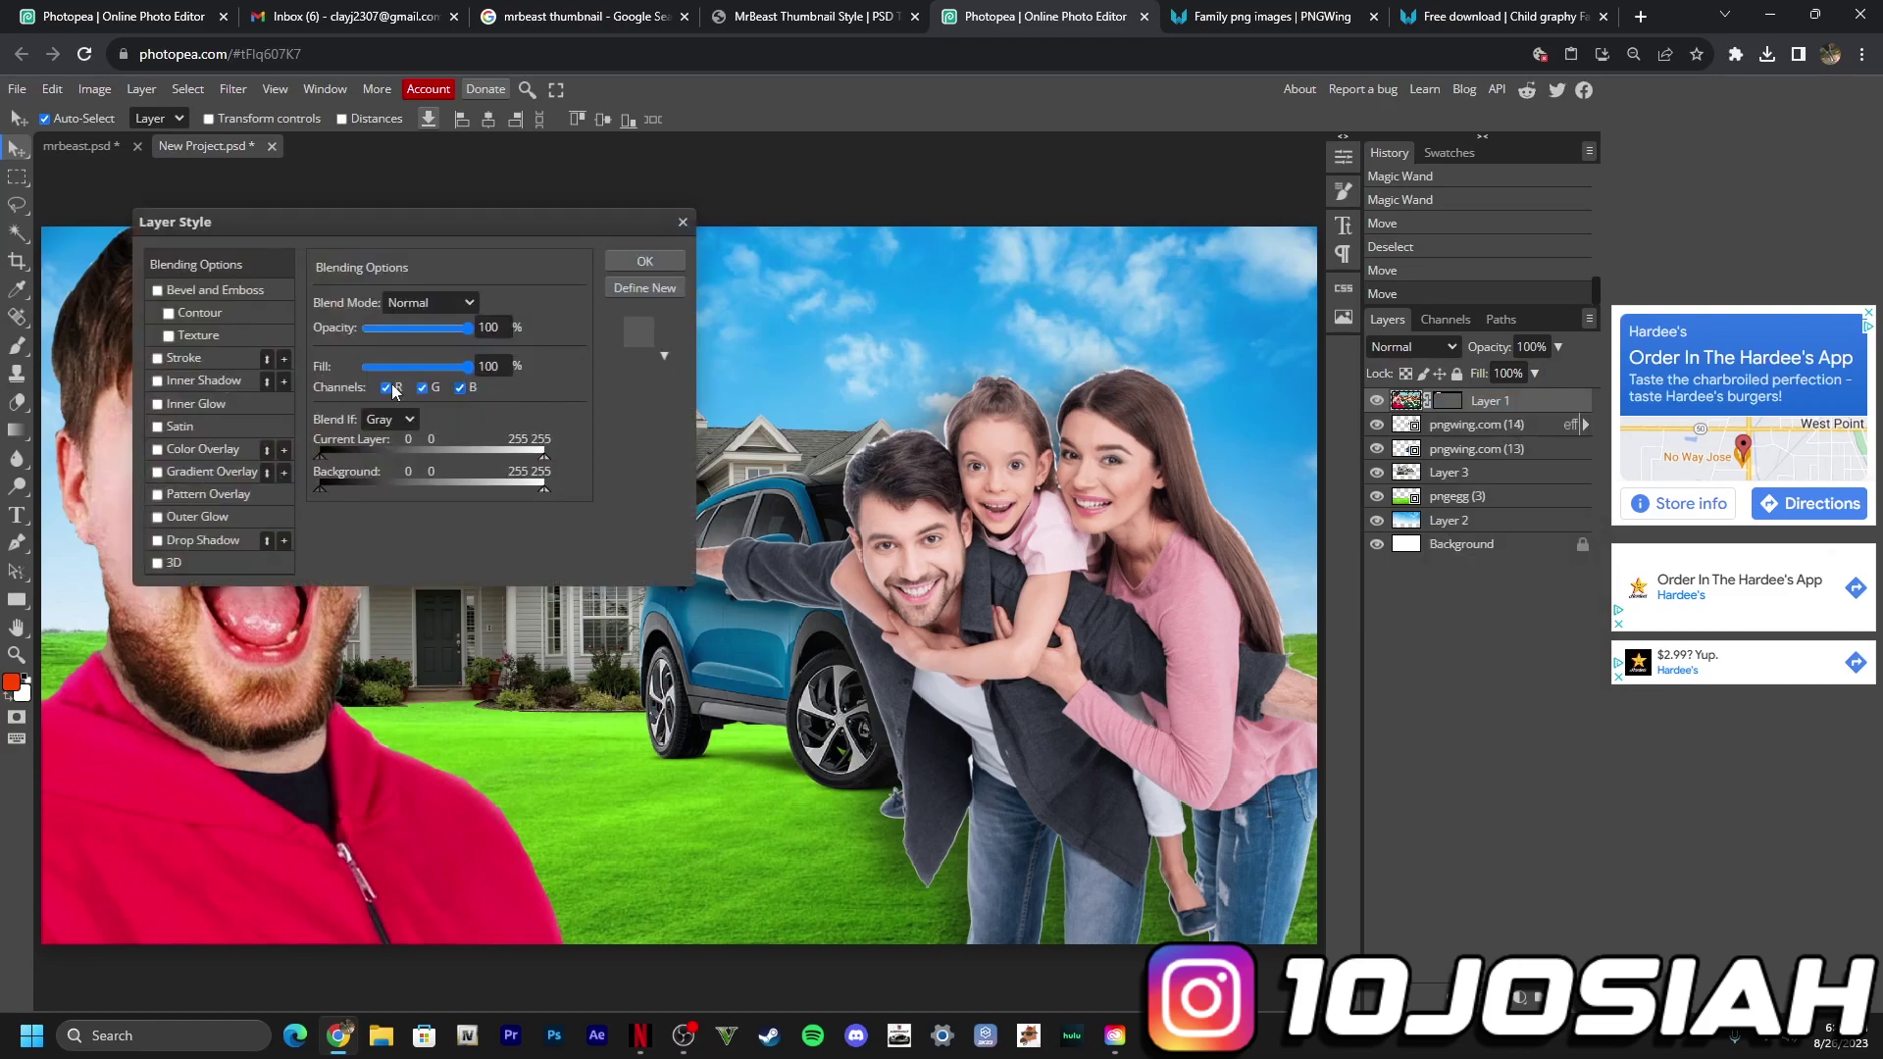
pyautogui.moveTo(314, 226); pyautogui.dragTo(988, 258)
pyautogui.click(868, 548)
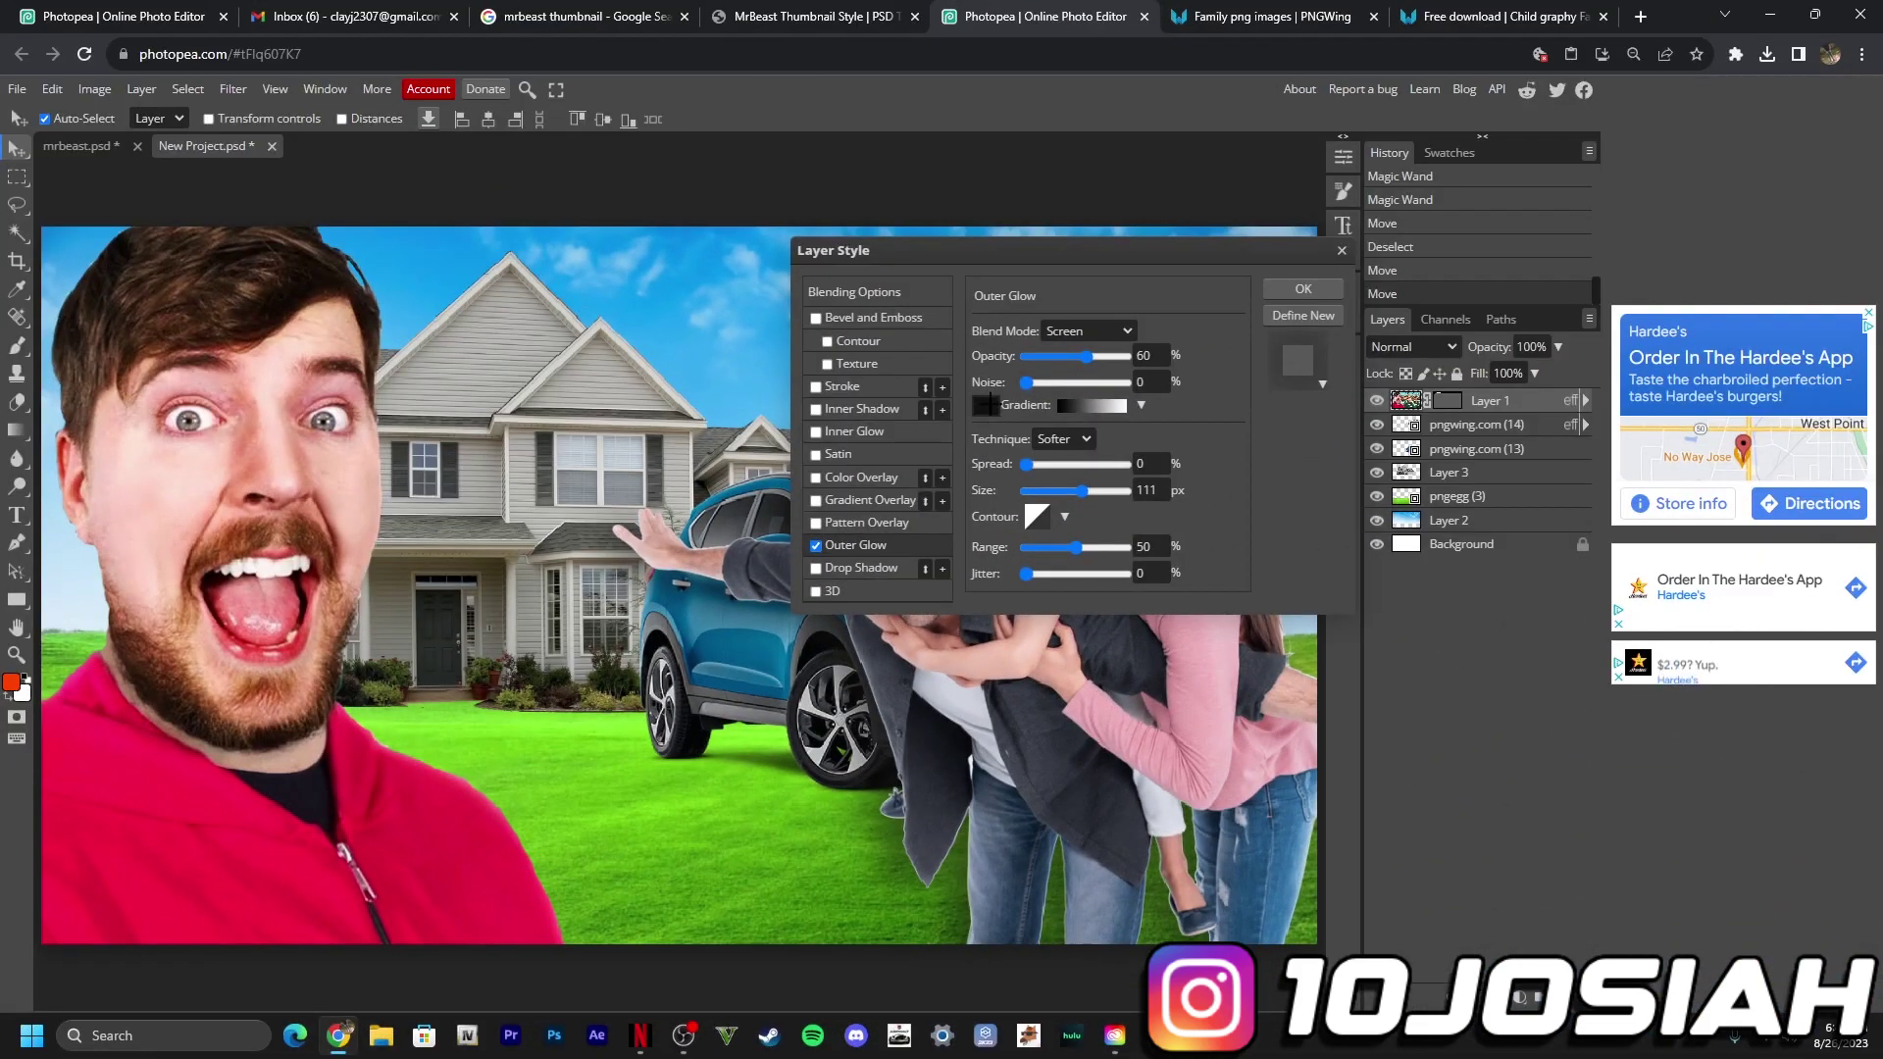
pyautogui.click(985, 405)
pyautogui.click(651, 396)
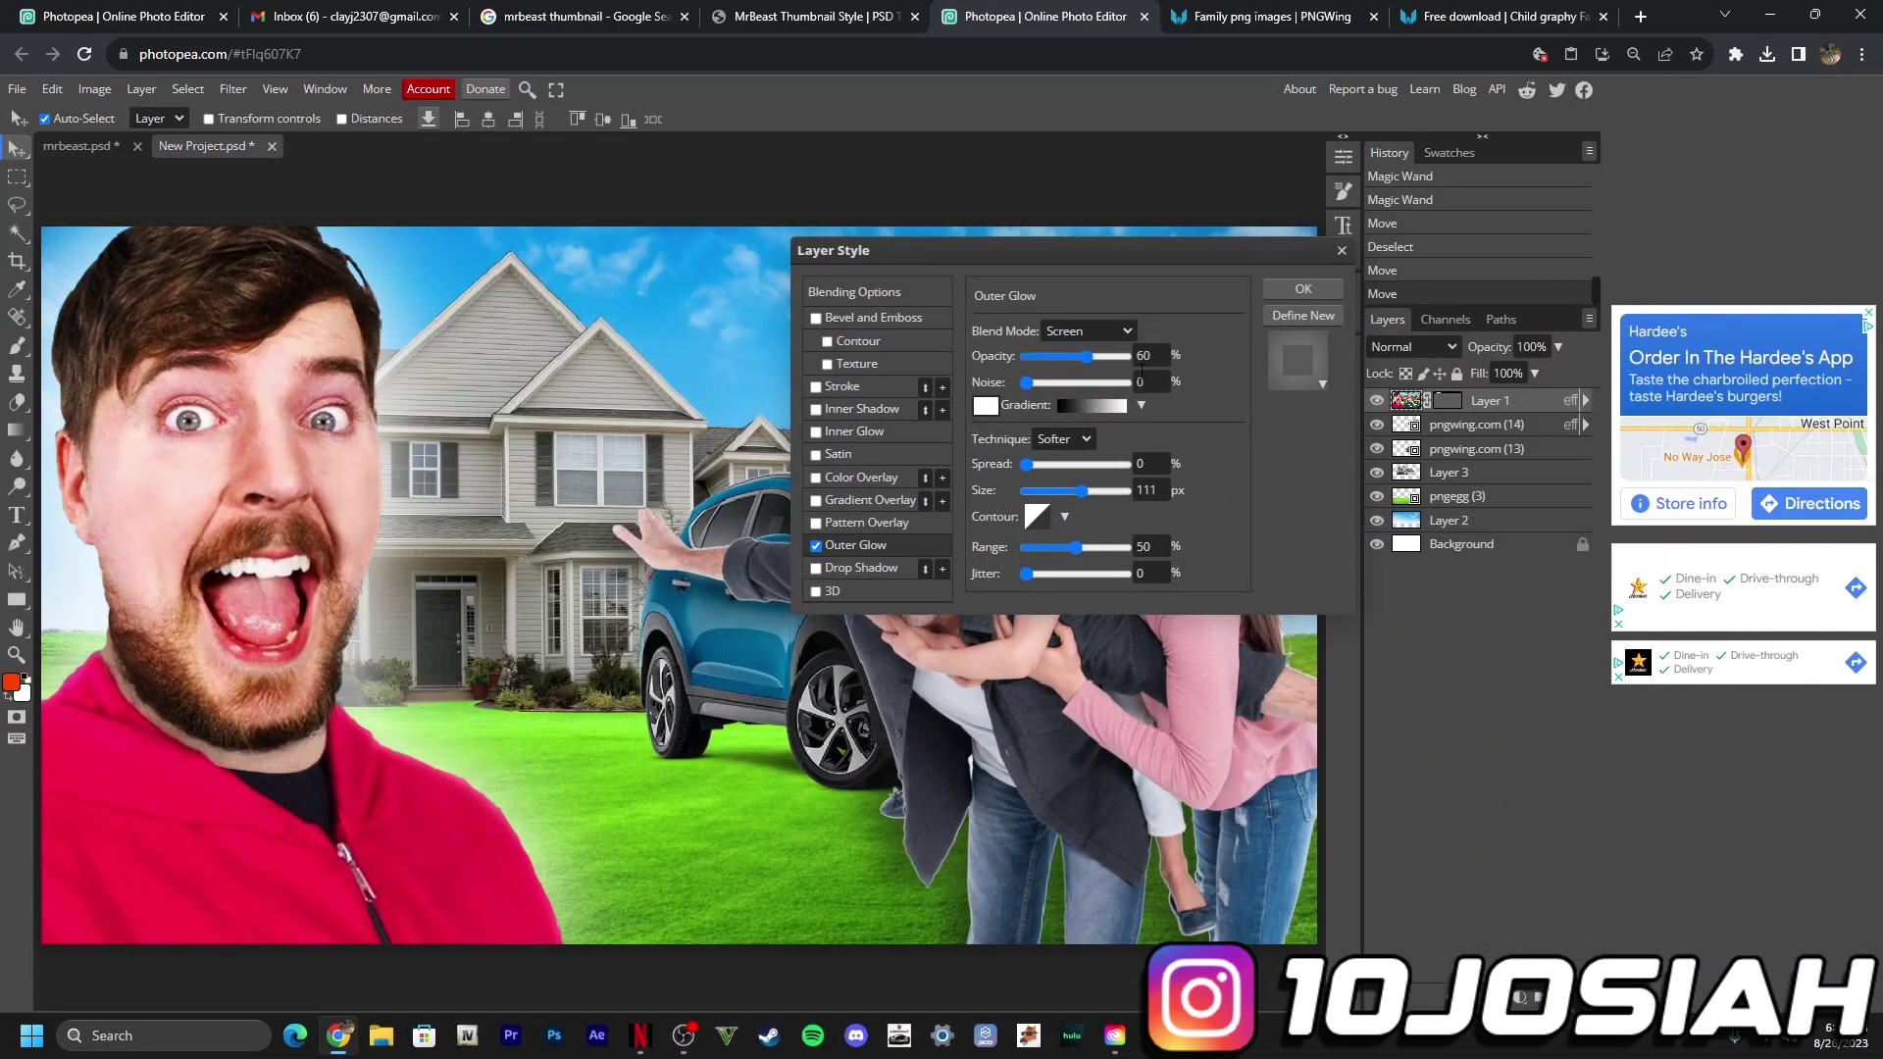
# Step: Switch MrBeast's glow to Linear Dodge blending with an orange colour
pyautogui.click(1101, 331)
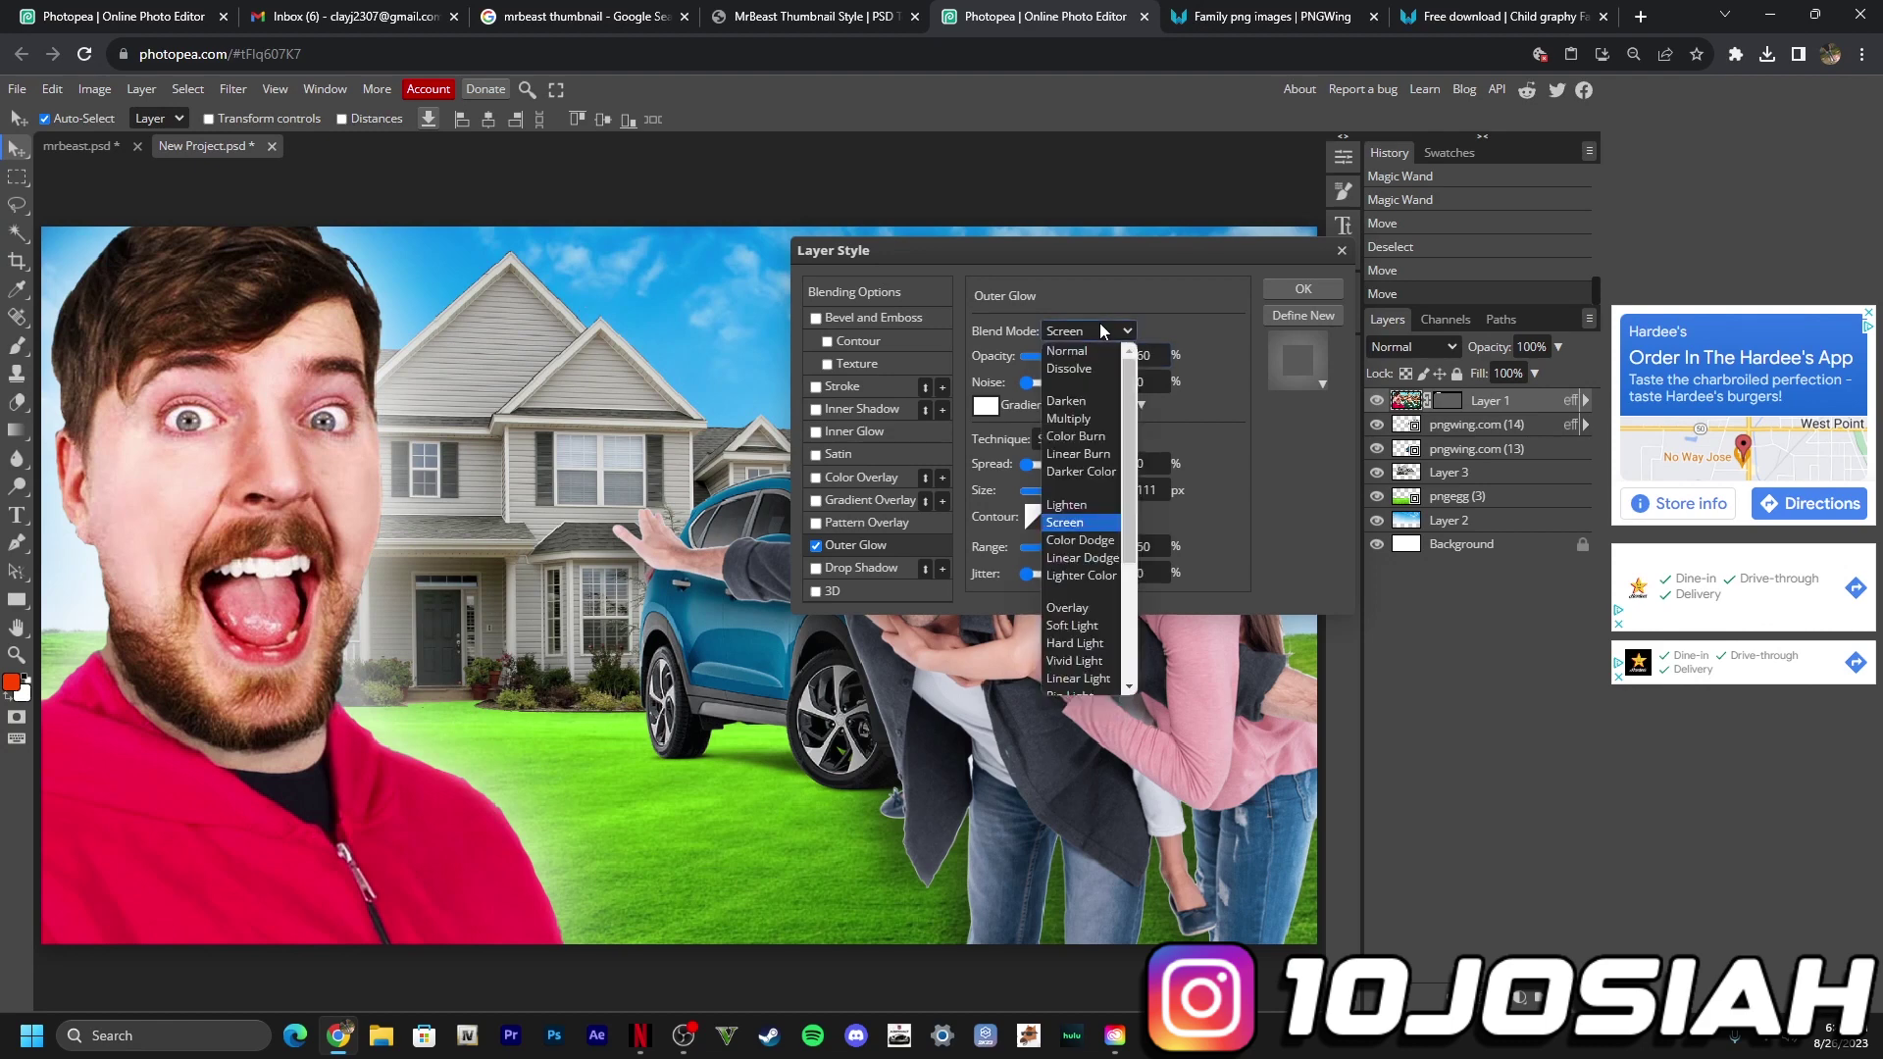
pyautogui.click(1083, 558)
pyautogui.click(985, 405)
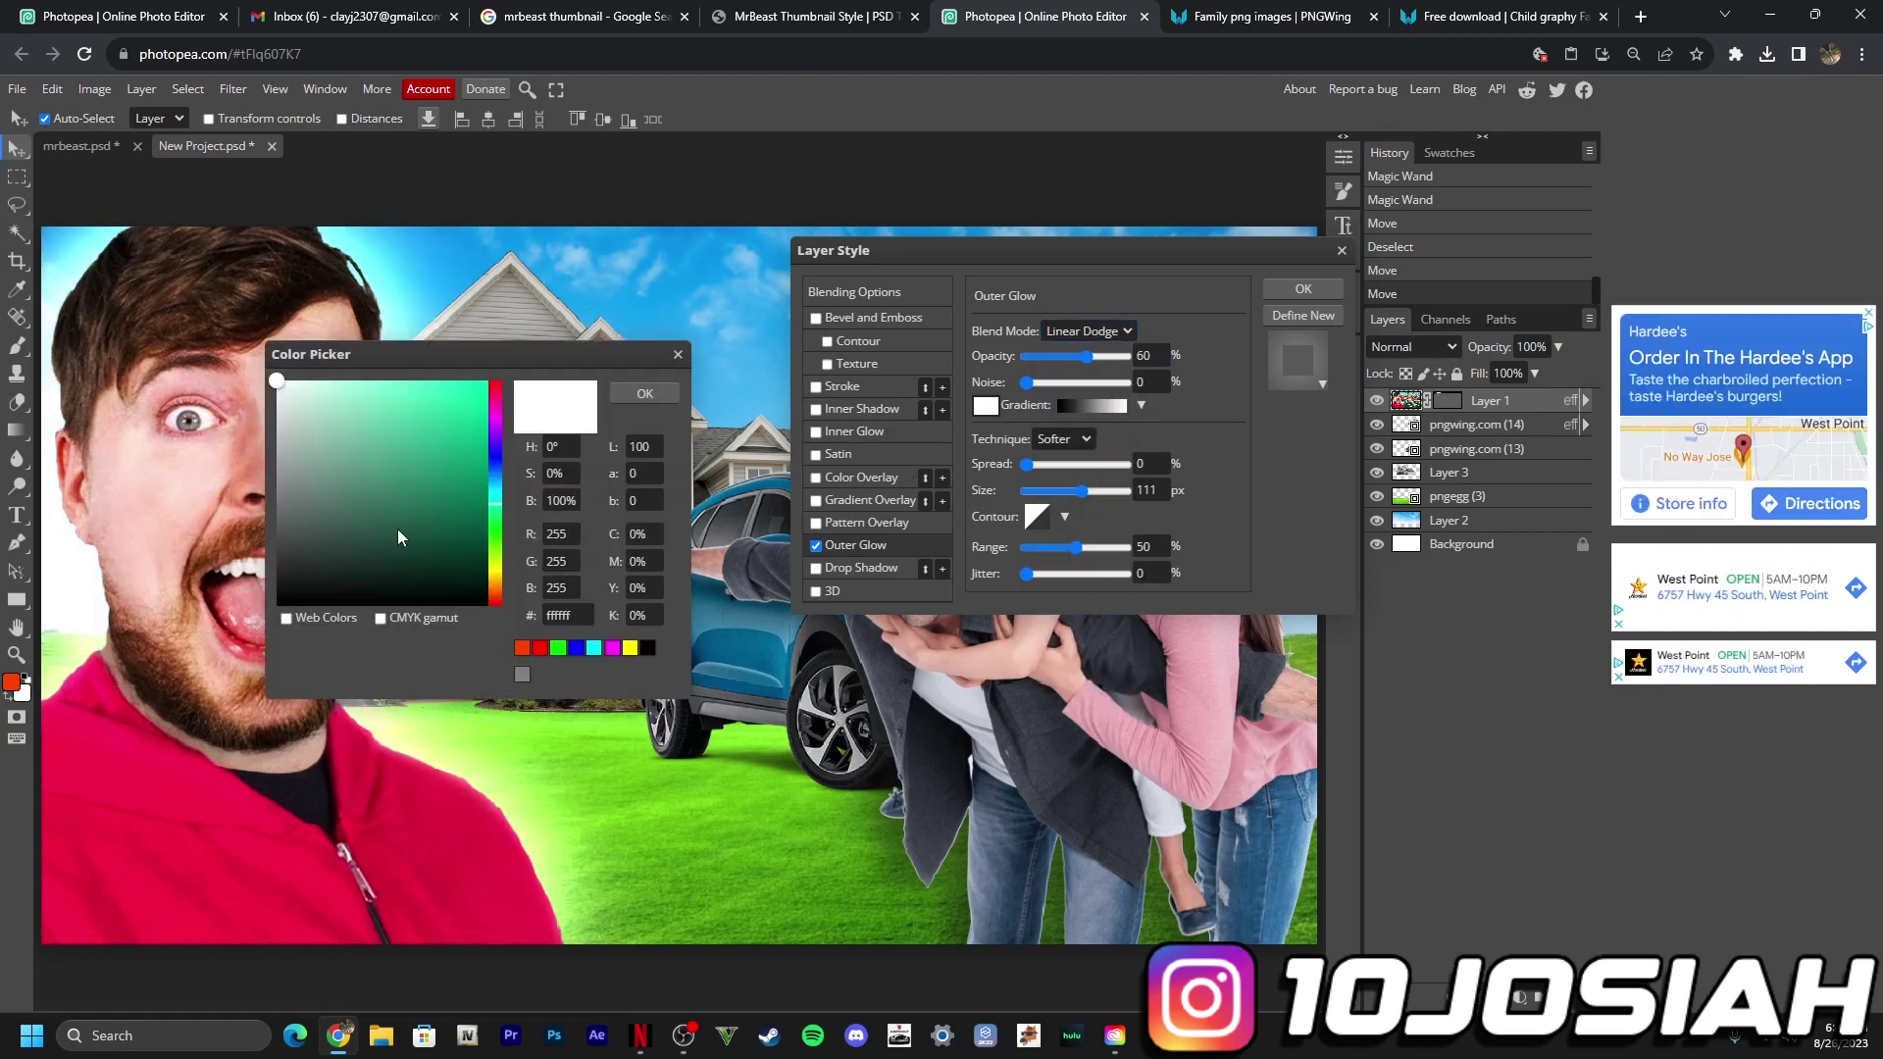
pyautogui.click(493, 580)
pyautogui.click(485, 385)
pyautogui.click(645, 394)
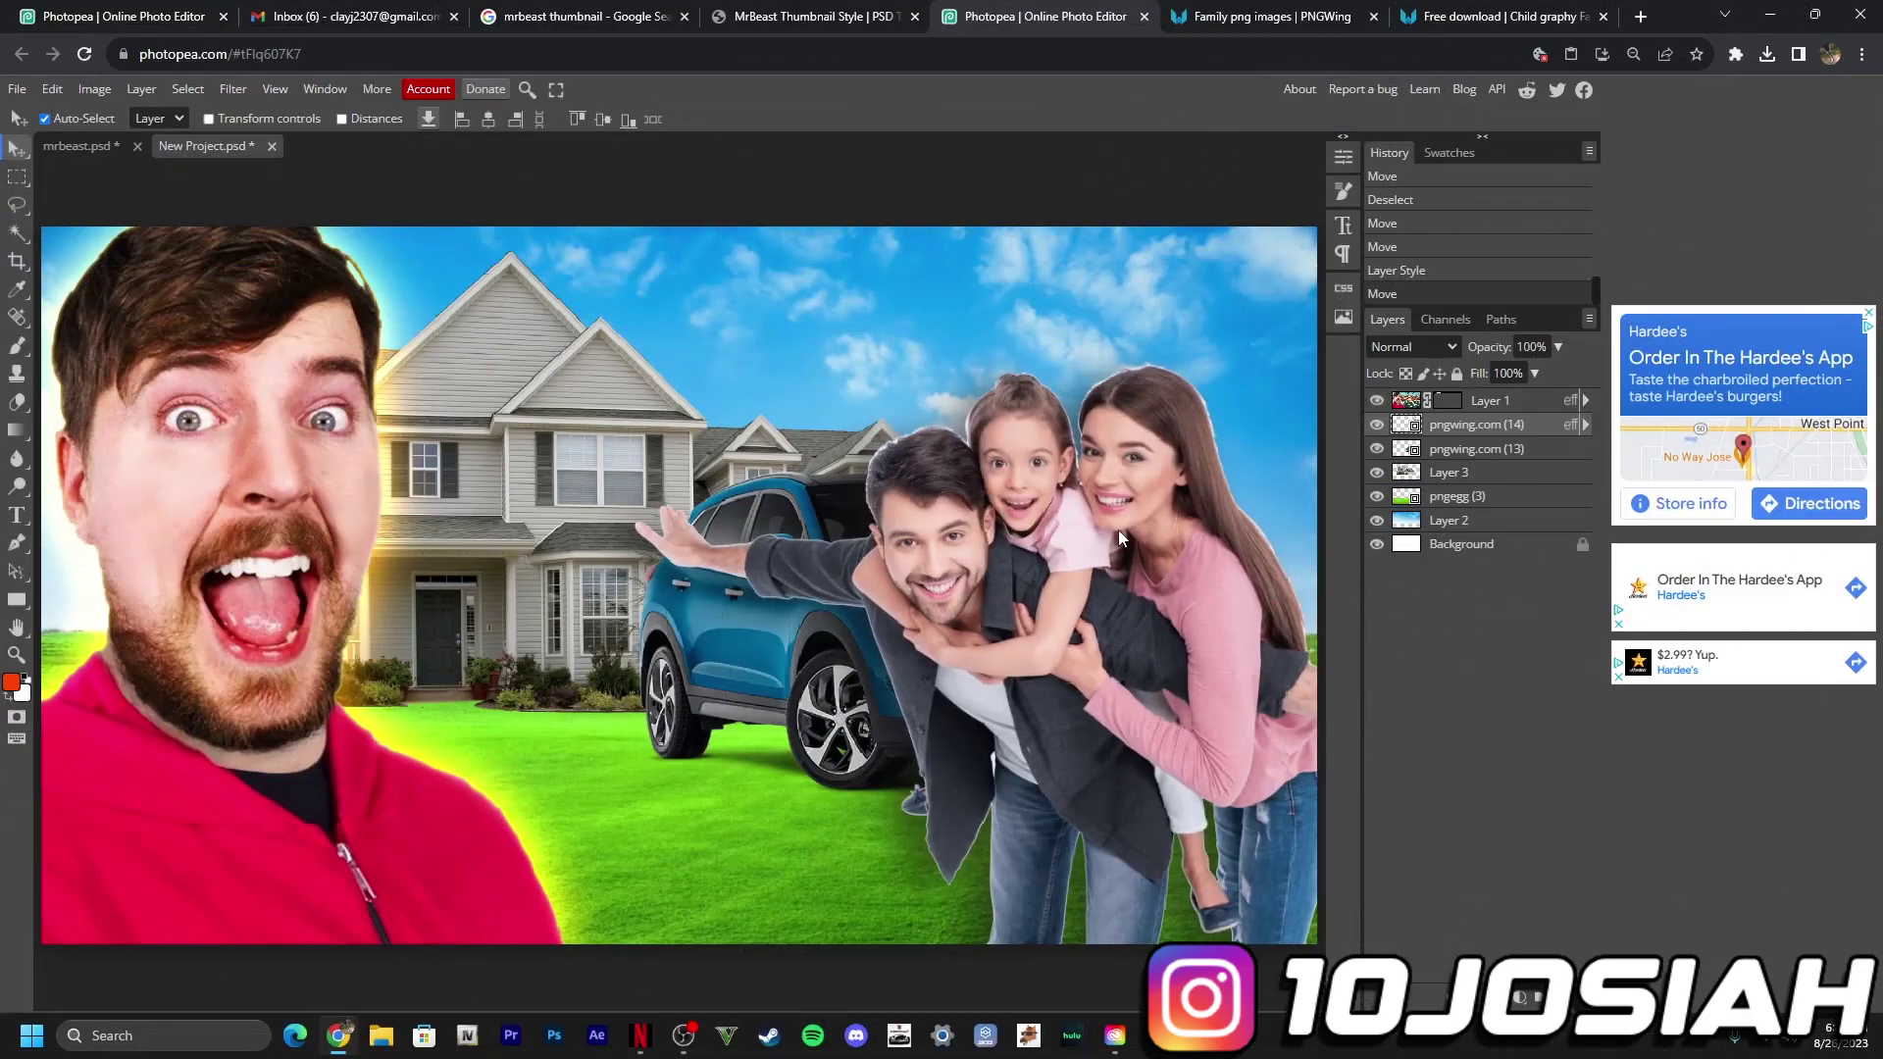
# Step: Add a drop shadow to the family layer and apply its styles
pyautogui.rightClick(1496, 437)
pyautogui.click(1496, 435)
pyautogui.moveTo(976, 246)
pyautogui.mouseDown()
pyautogui.moveTo(1256, 161)
pyautogui.moveTo(1408, 169)
pyautogui.mouseUp()
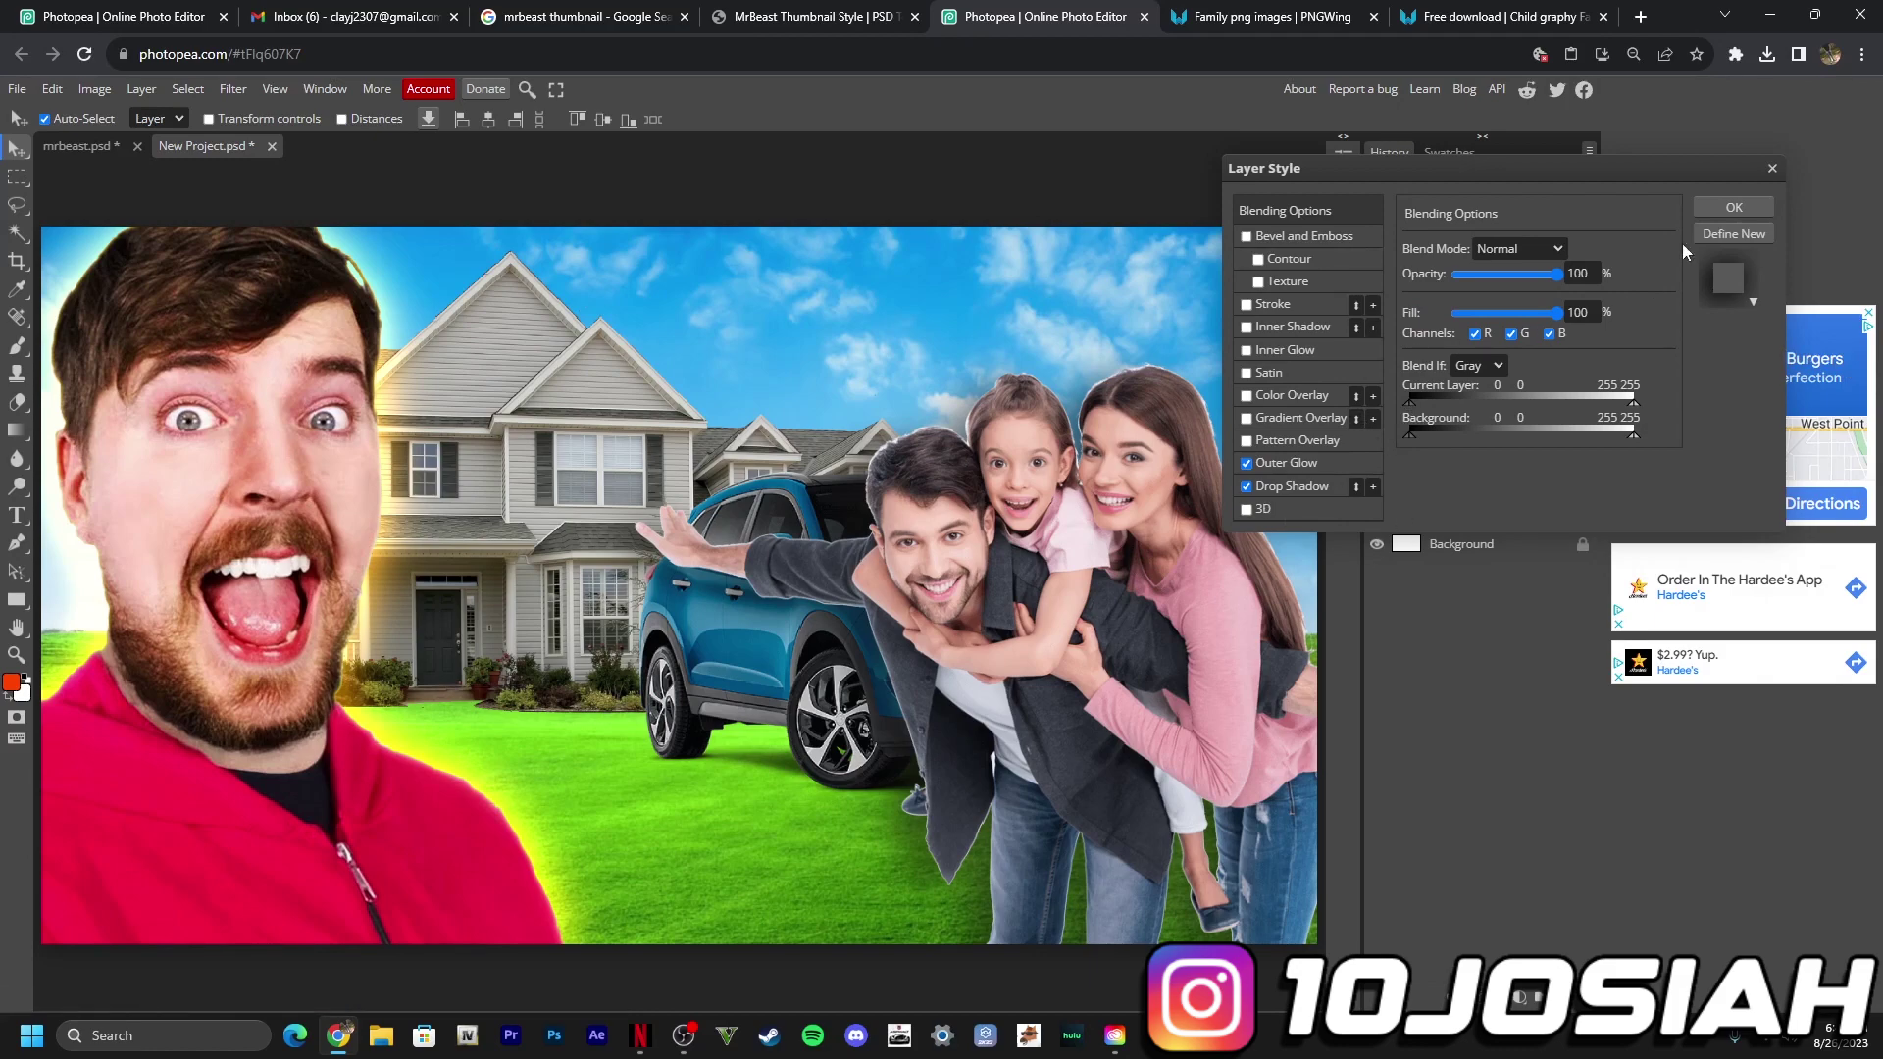
pyautogui.click(1736, 210)
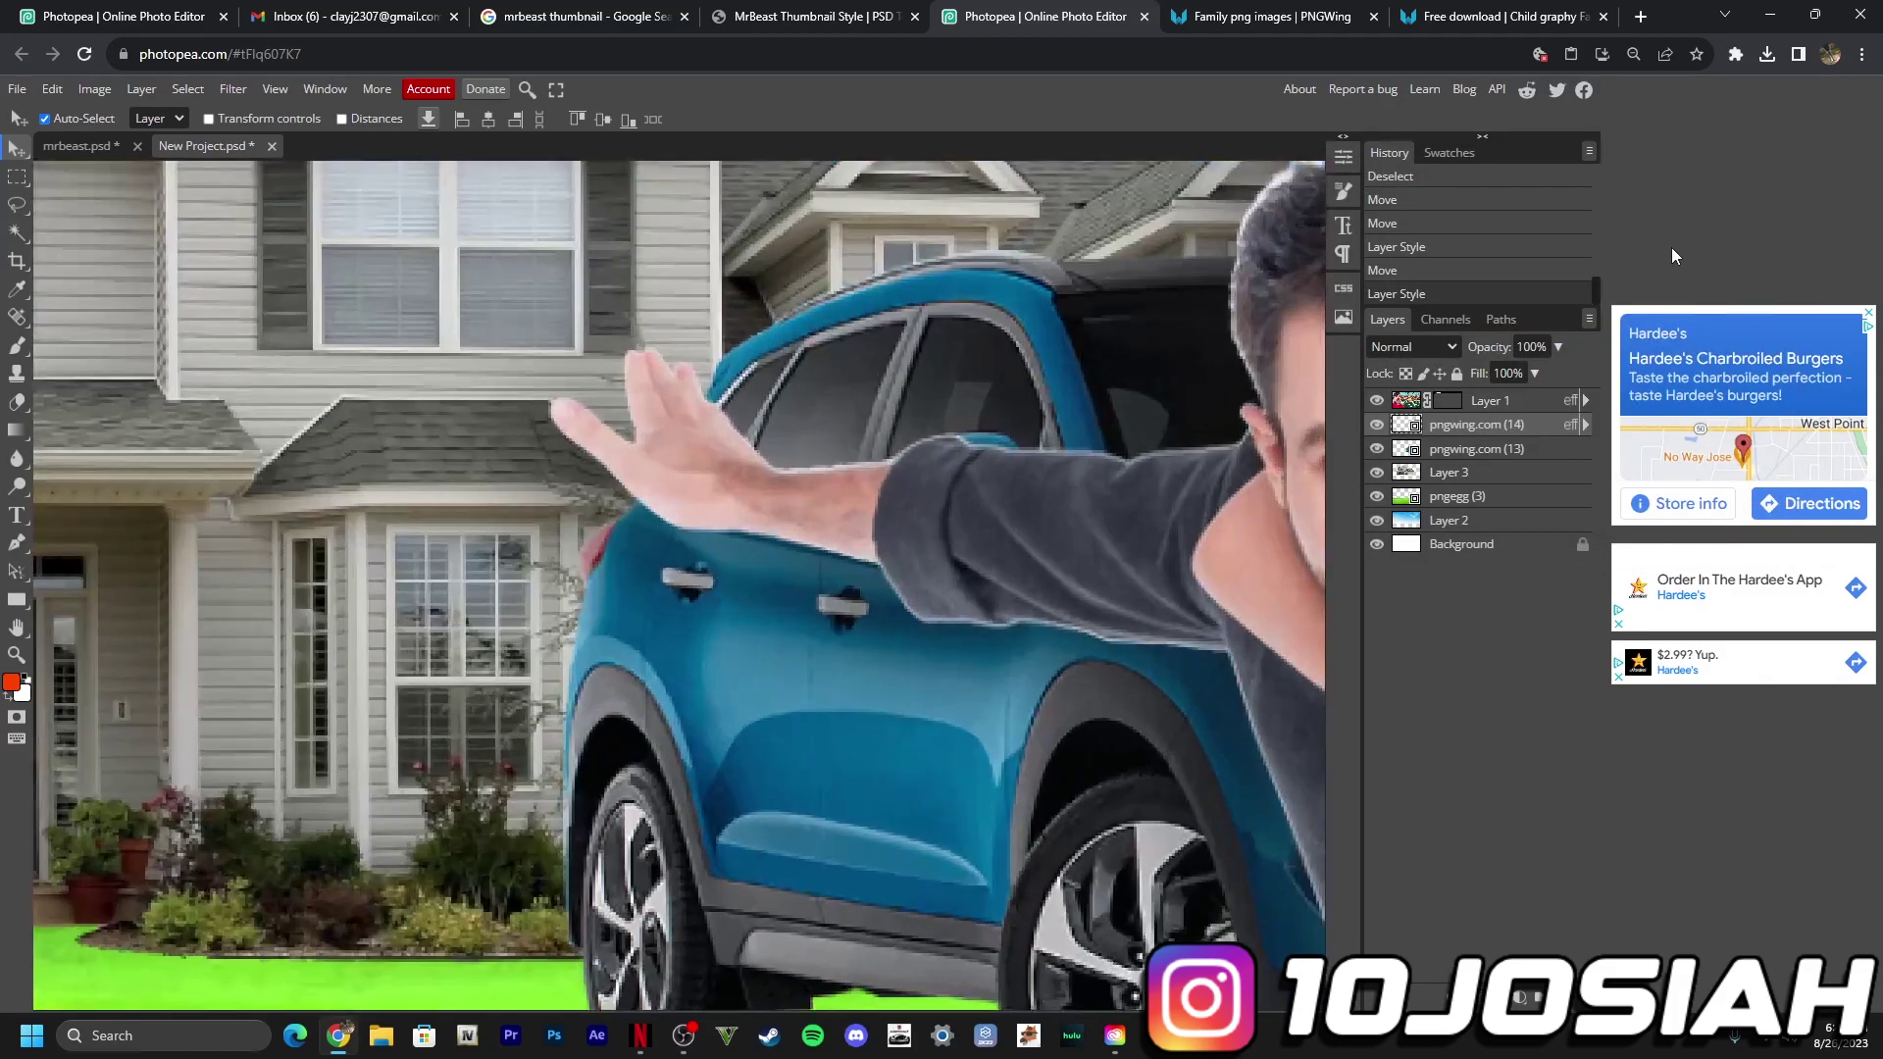
# Step: Prepare the family layer for erasing, fit the canvas in view, and auto-select the family subject
pyautogui.press('e')
pyautogui.press('Return')
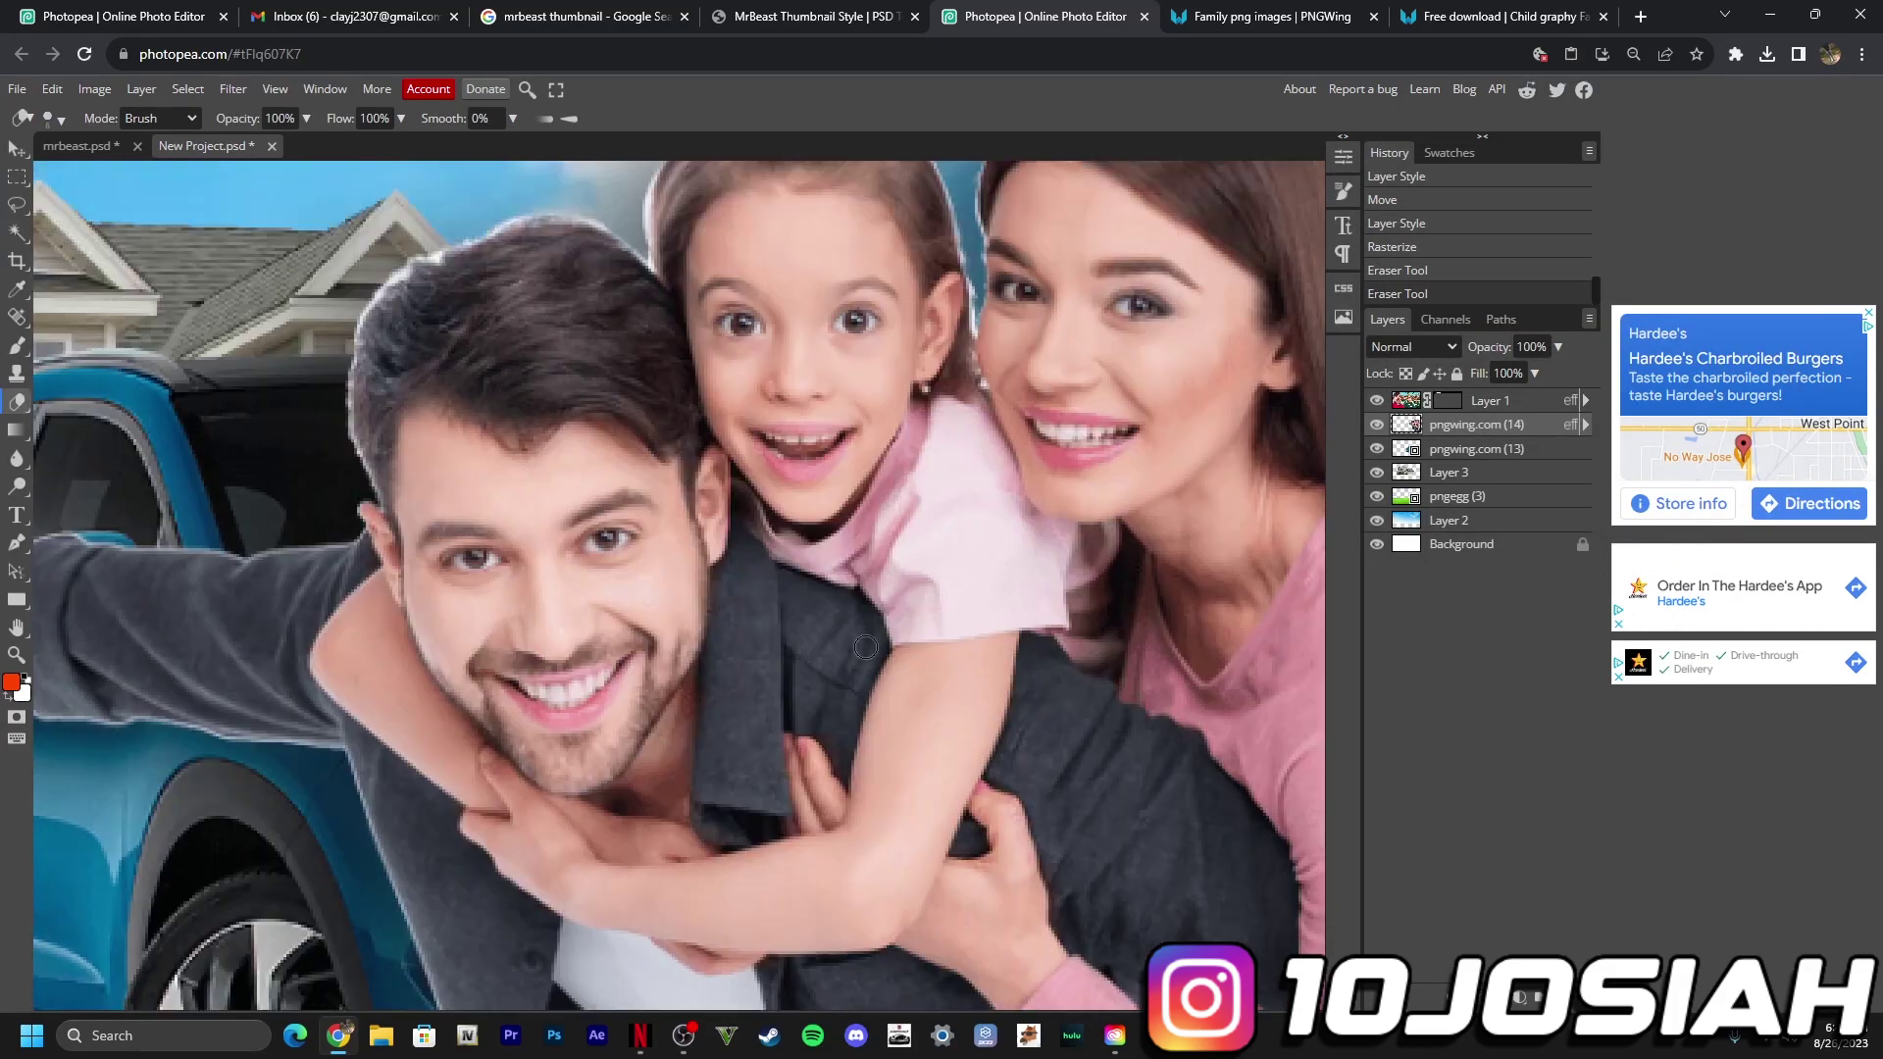
pyautogui.scroll(5, 865, 648)
pyautogui.click(274, 89)
pyautogui.click(314, 189)
pyautogui.press('w')
pyautogui.click(380, 118)
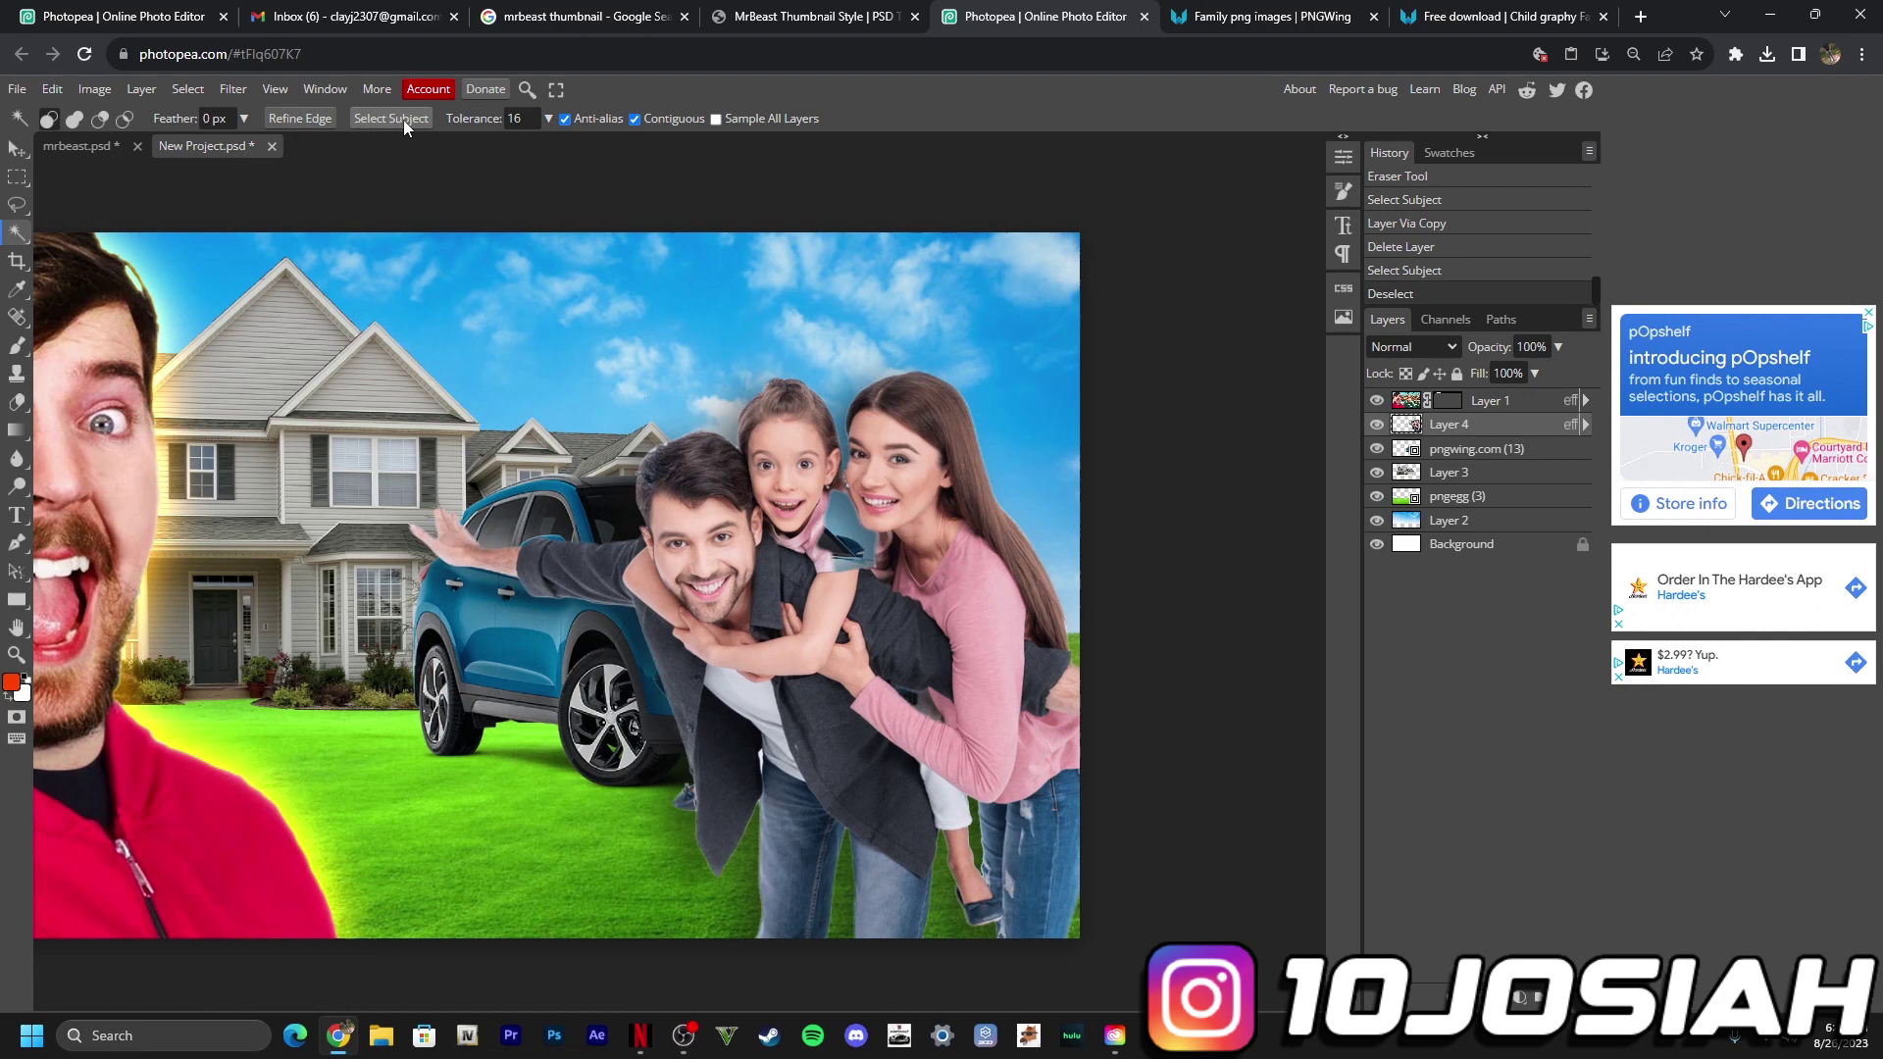
# Step: Reposition the family and SUV slightly with the Move tool
pyautogui.click(16, 148)
pyautogui.moveTo(822, 551); pyautogui.dragTo(773, 555)
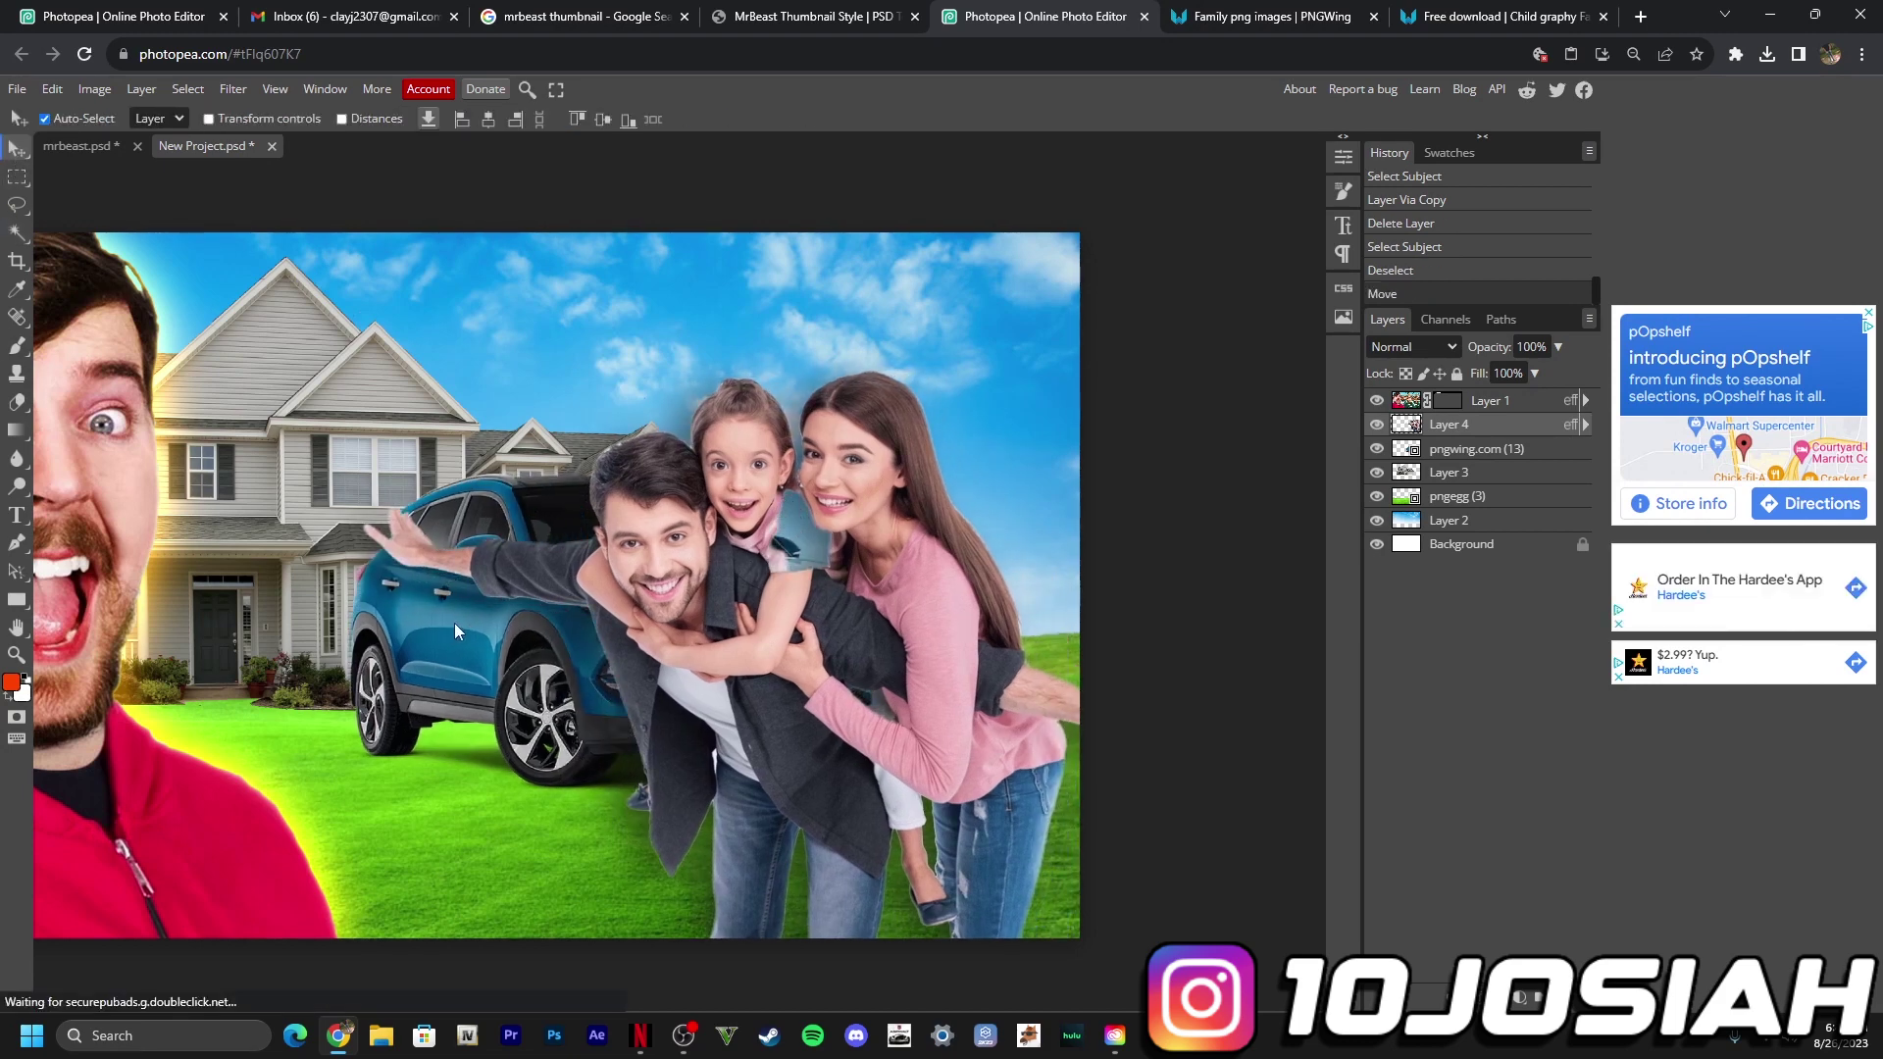
pyautogui.moveTo(455, 622); pyautogui.dragTo(414, 620)
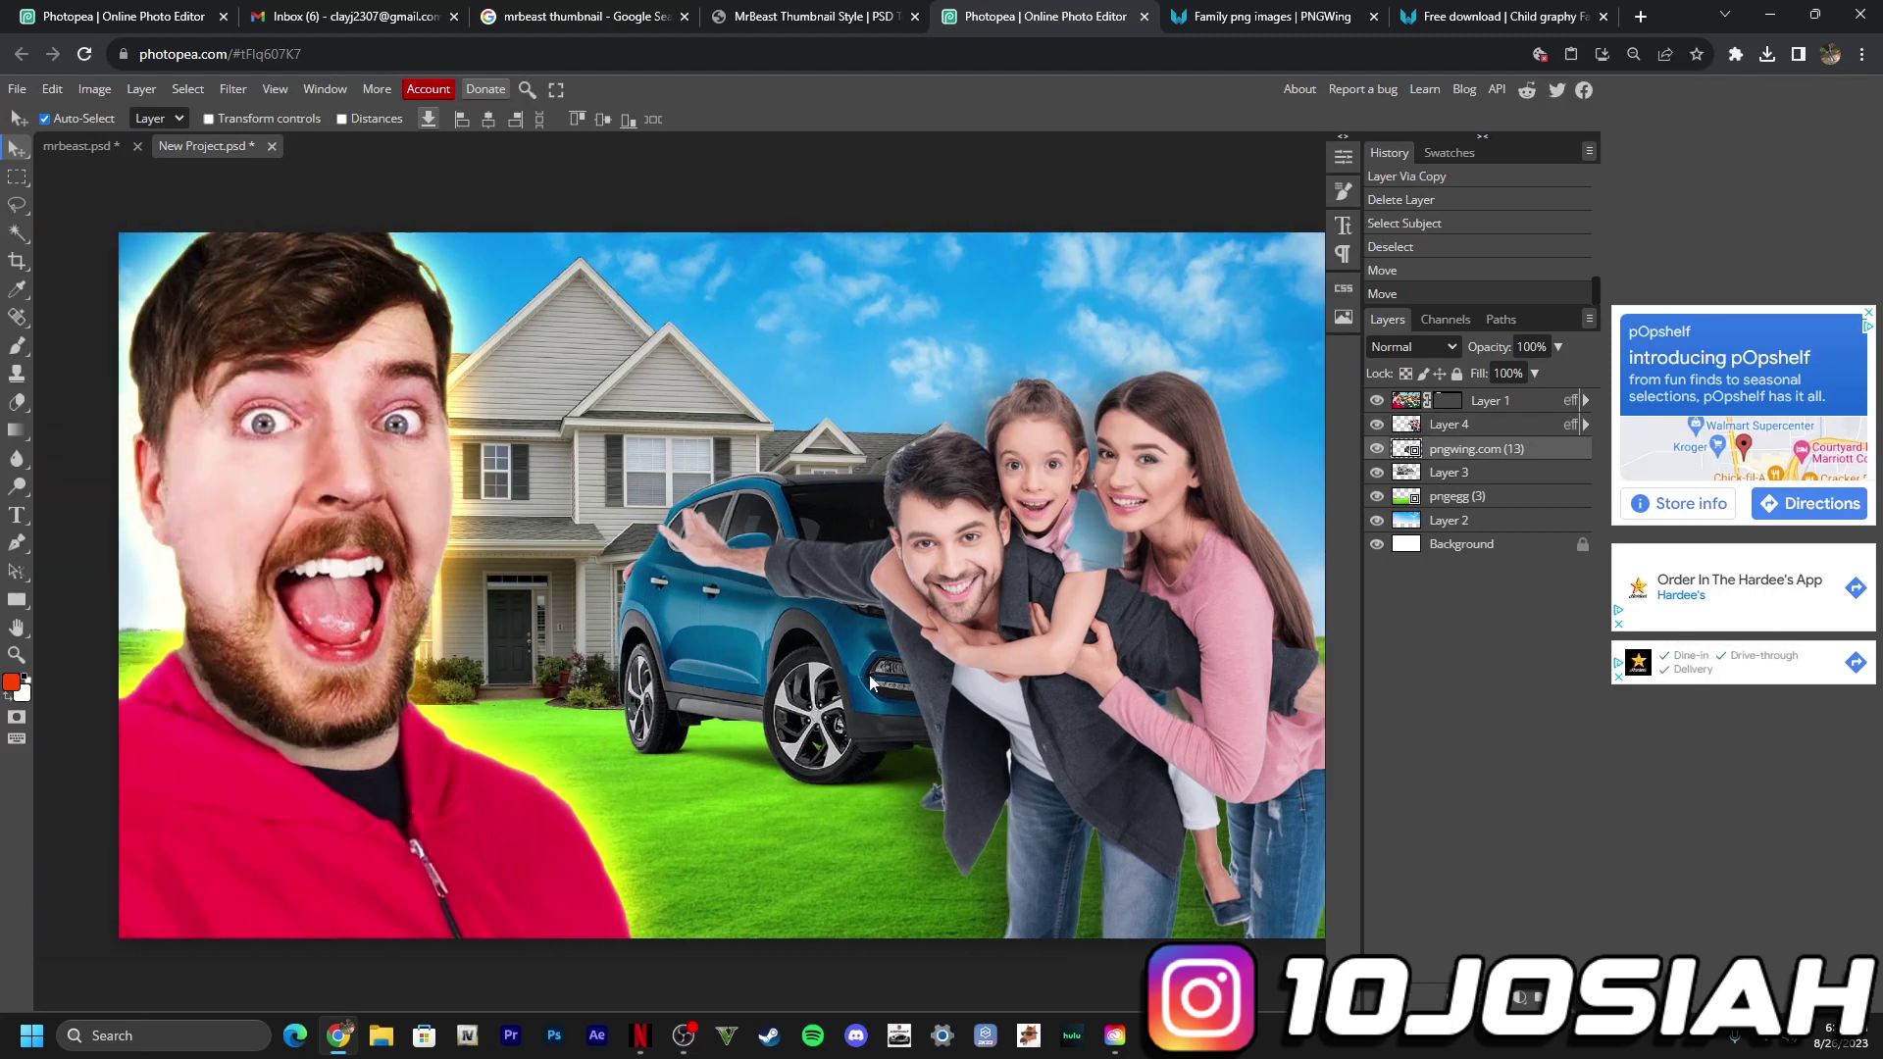
pyautogui.moveTo(1071, 655); pyautogui.dragTo(1091, 647)
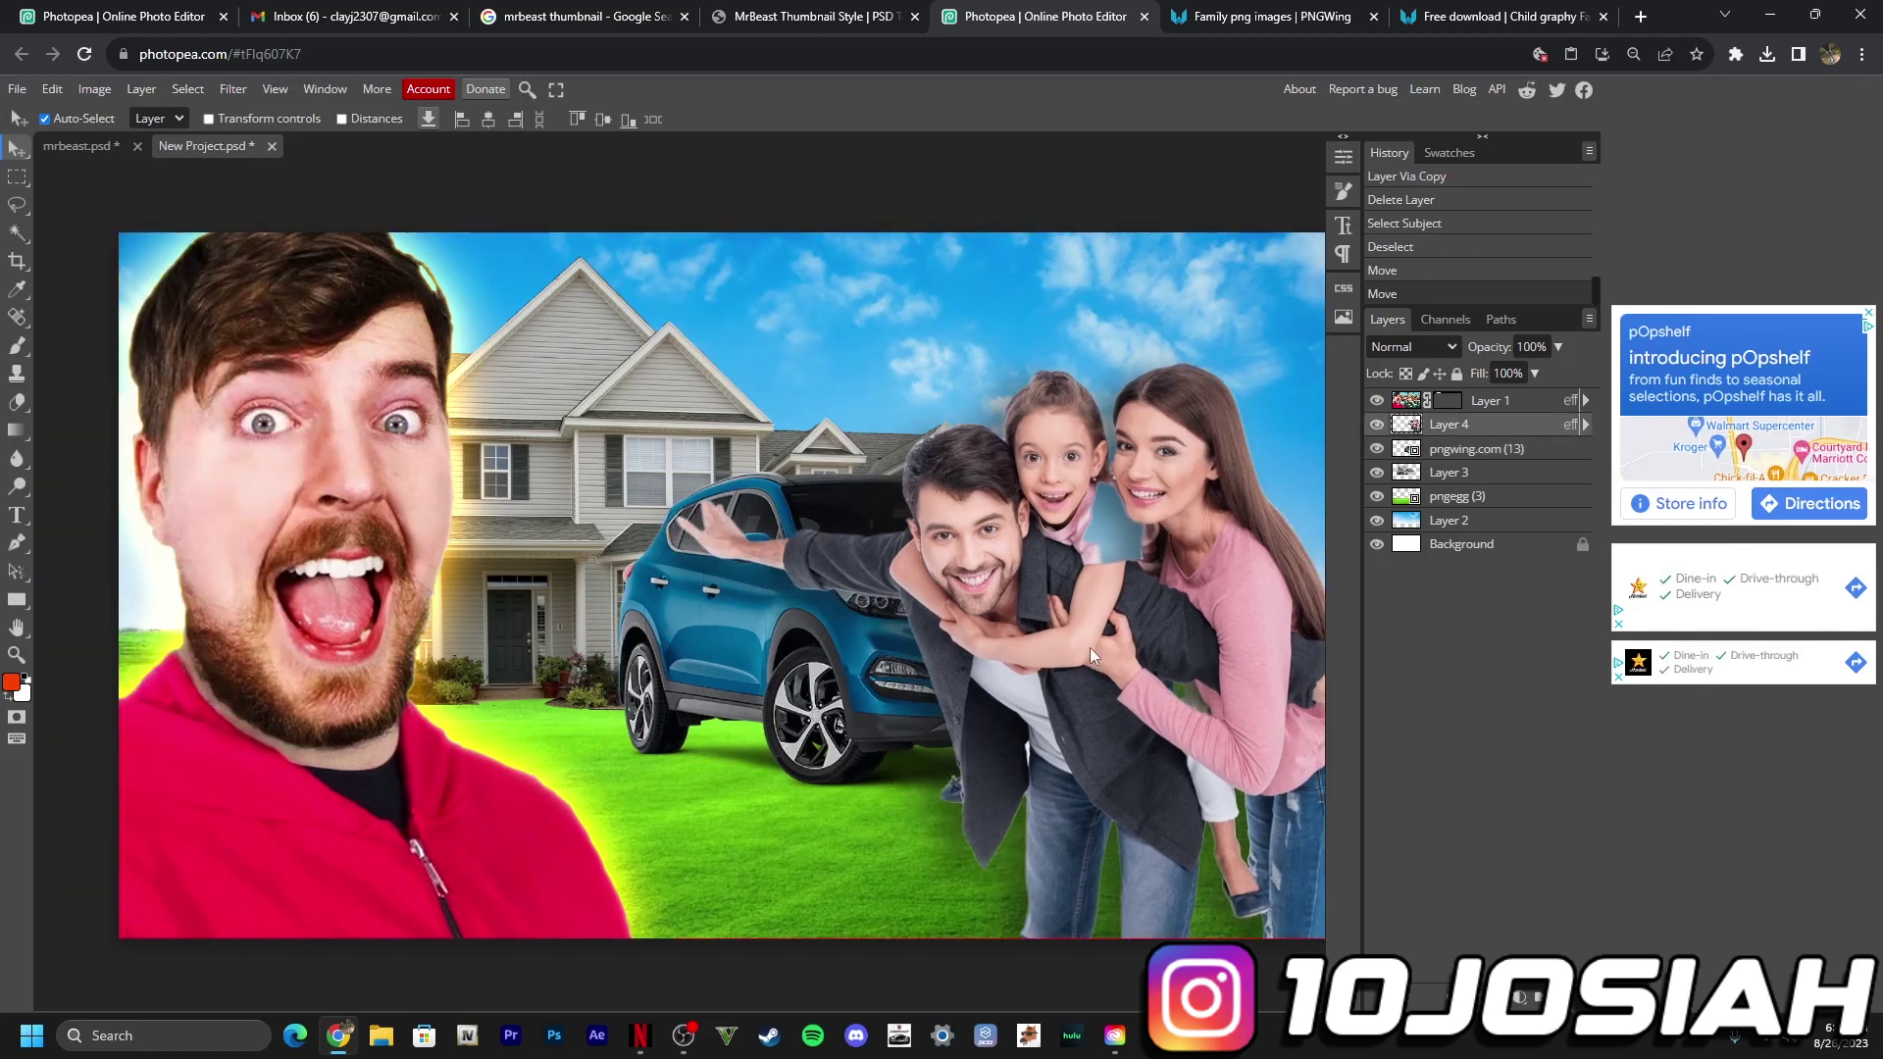
# Step: Hide Layer 4's Drop Shadow effect and select Layer 3 for an adjustment
pyautogui.click(1586, 425)
pyautogui.click(1432, 482)
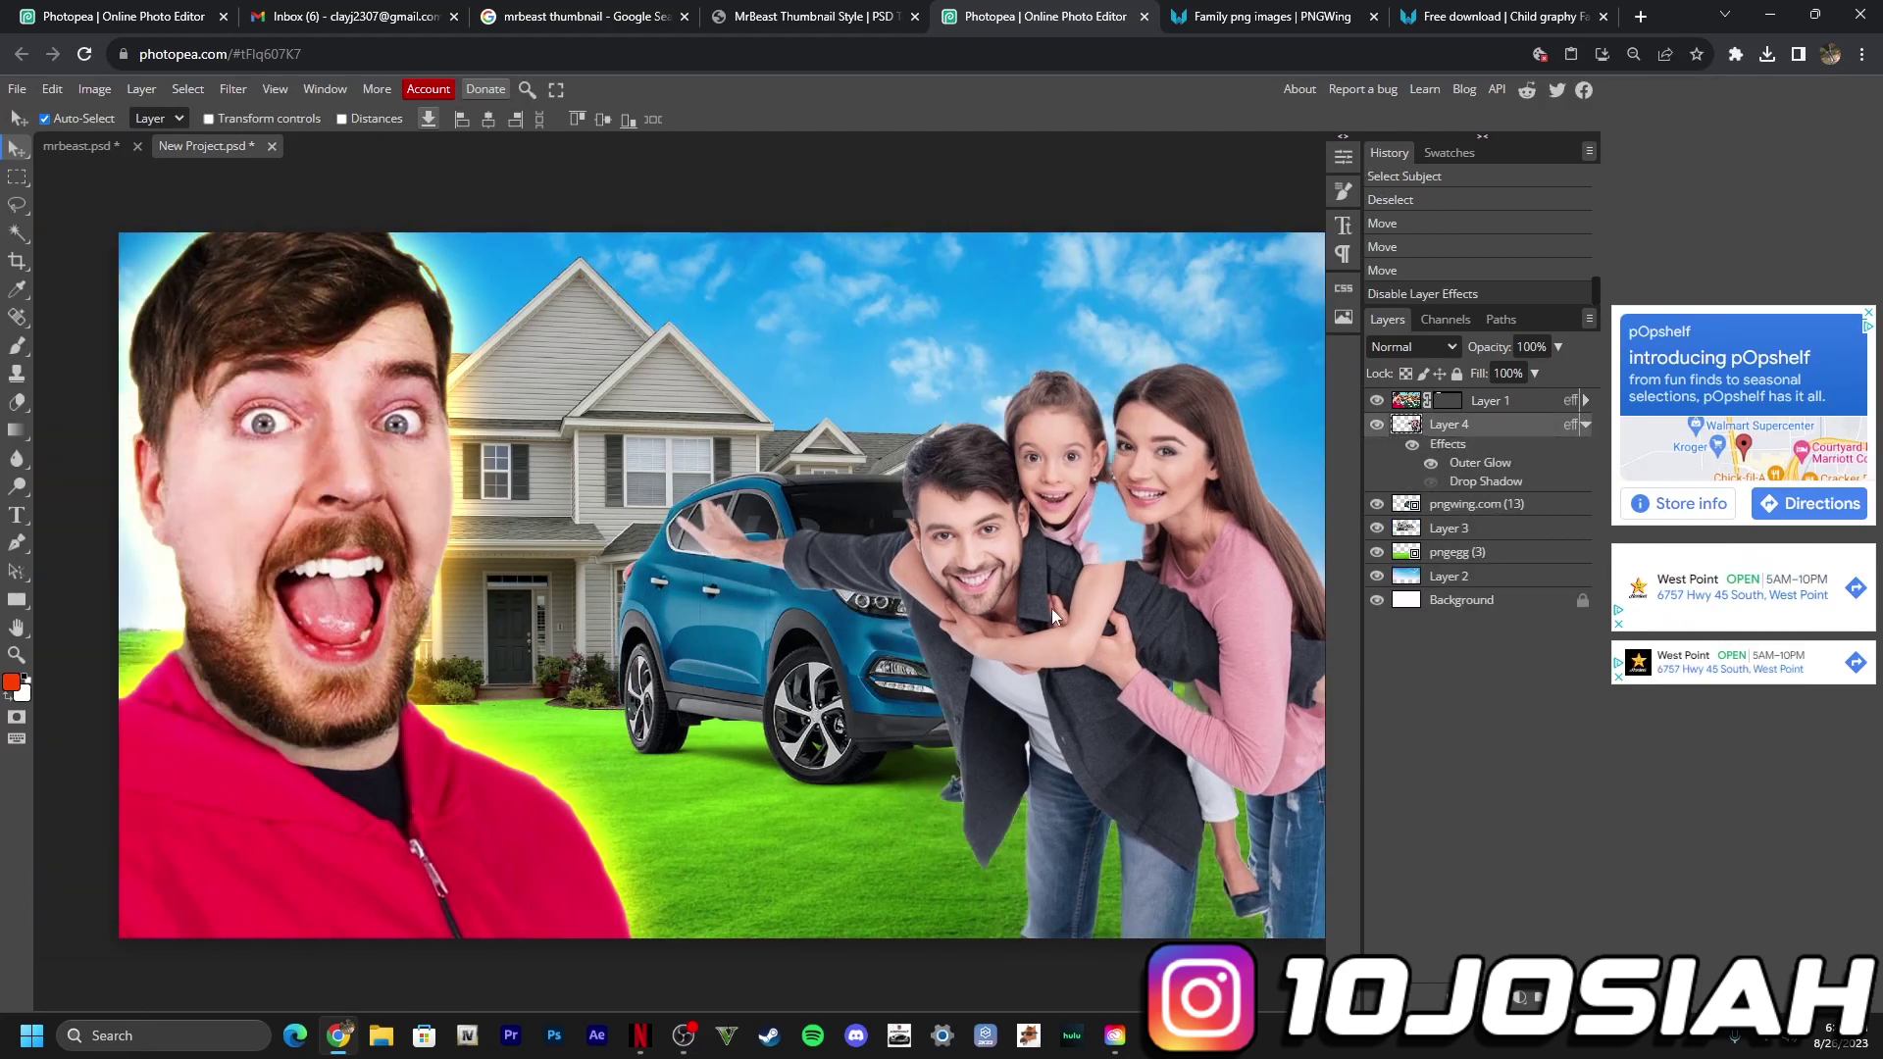
pyautogui.click(1157, 676)
pyautogui.click(1524, 998)
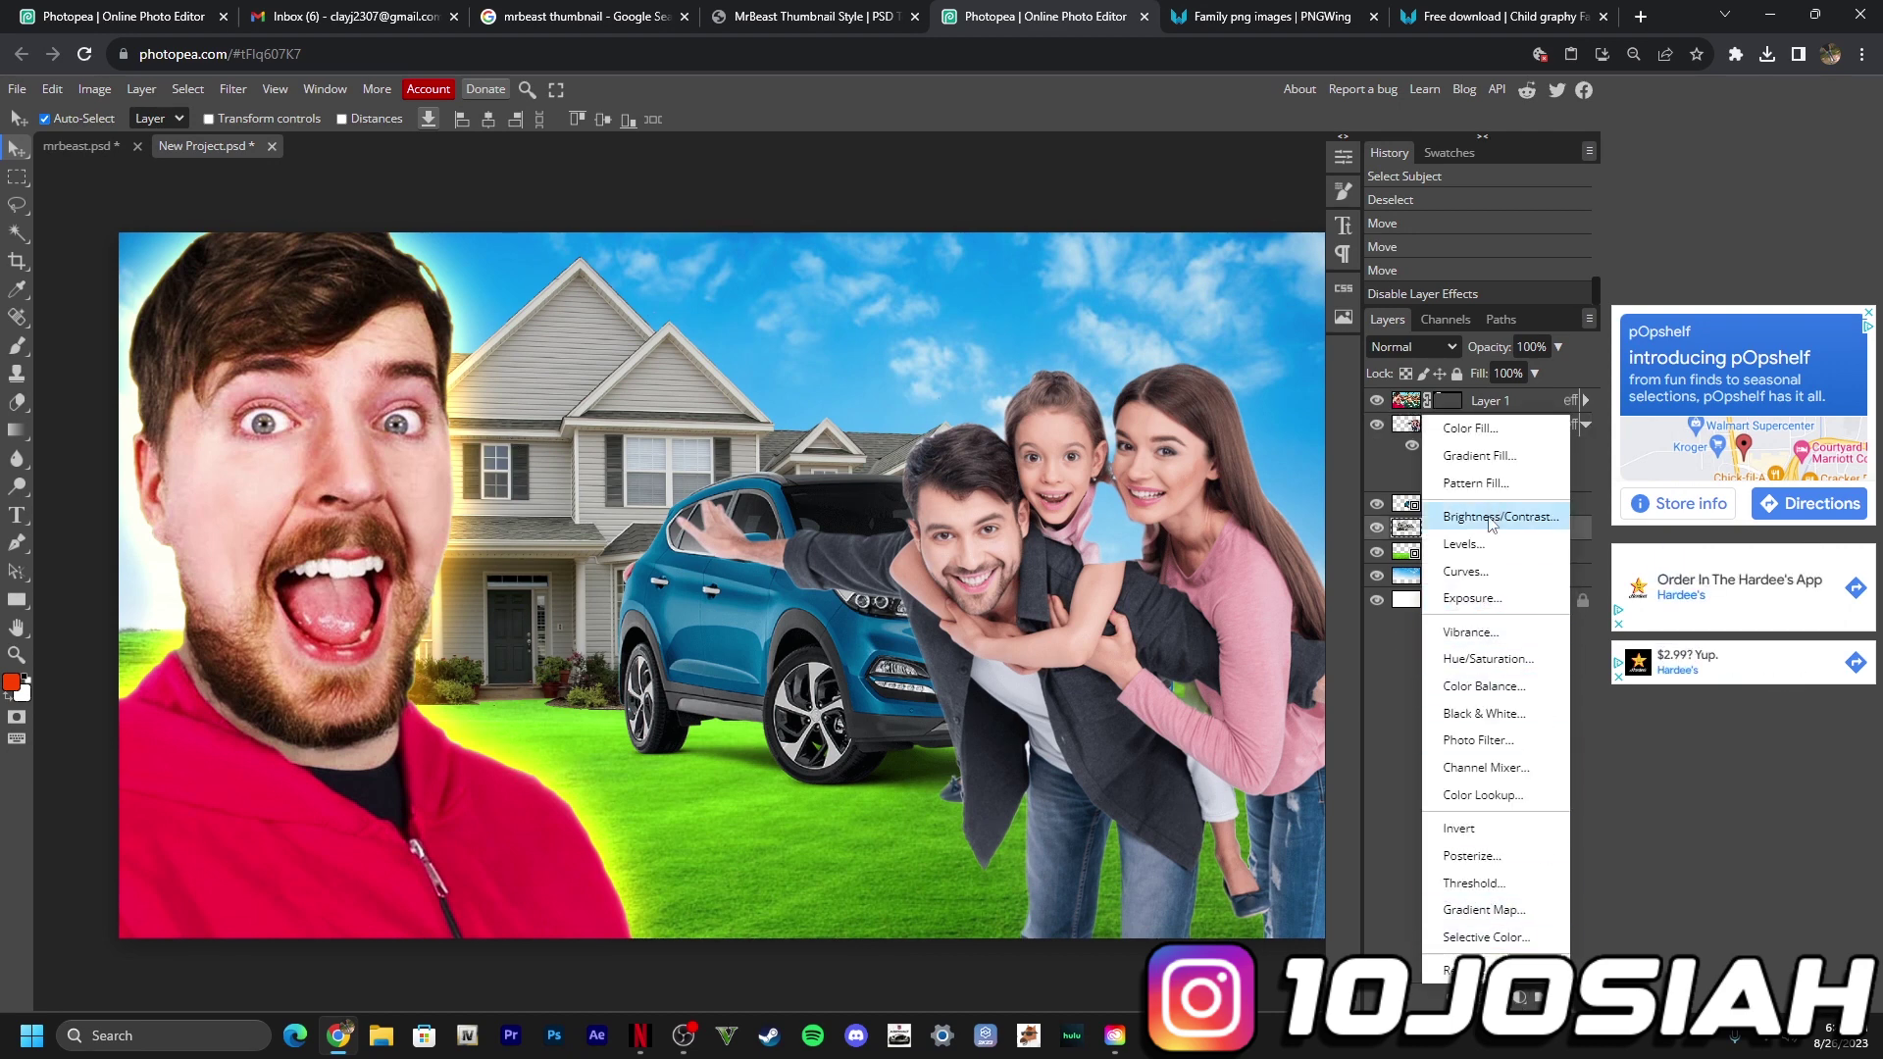
# Step: Add a Brightness/Contrast adjustment clipped to Layer 3, raising brightness and contrast
pyautogui.click(1492, 518)
pyautogui.rightClick(1482, 531)
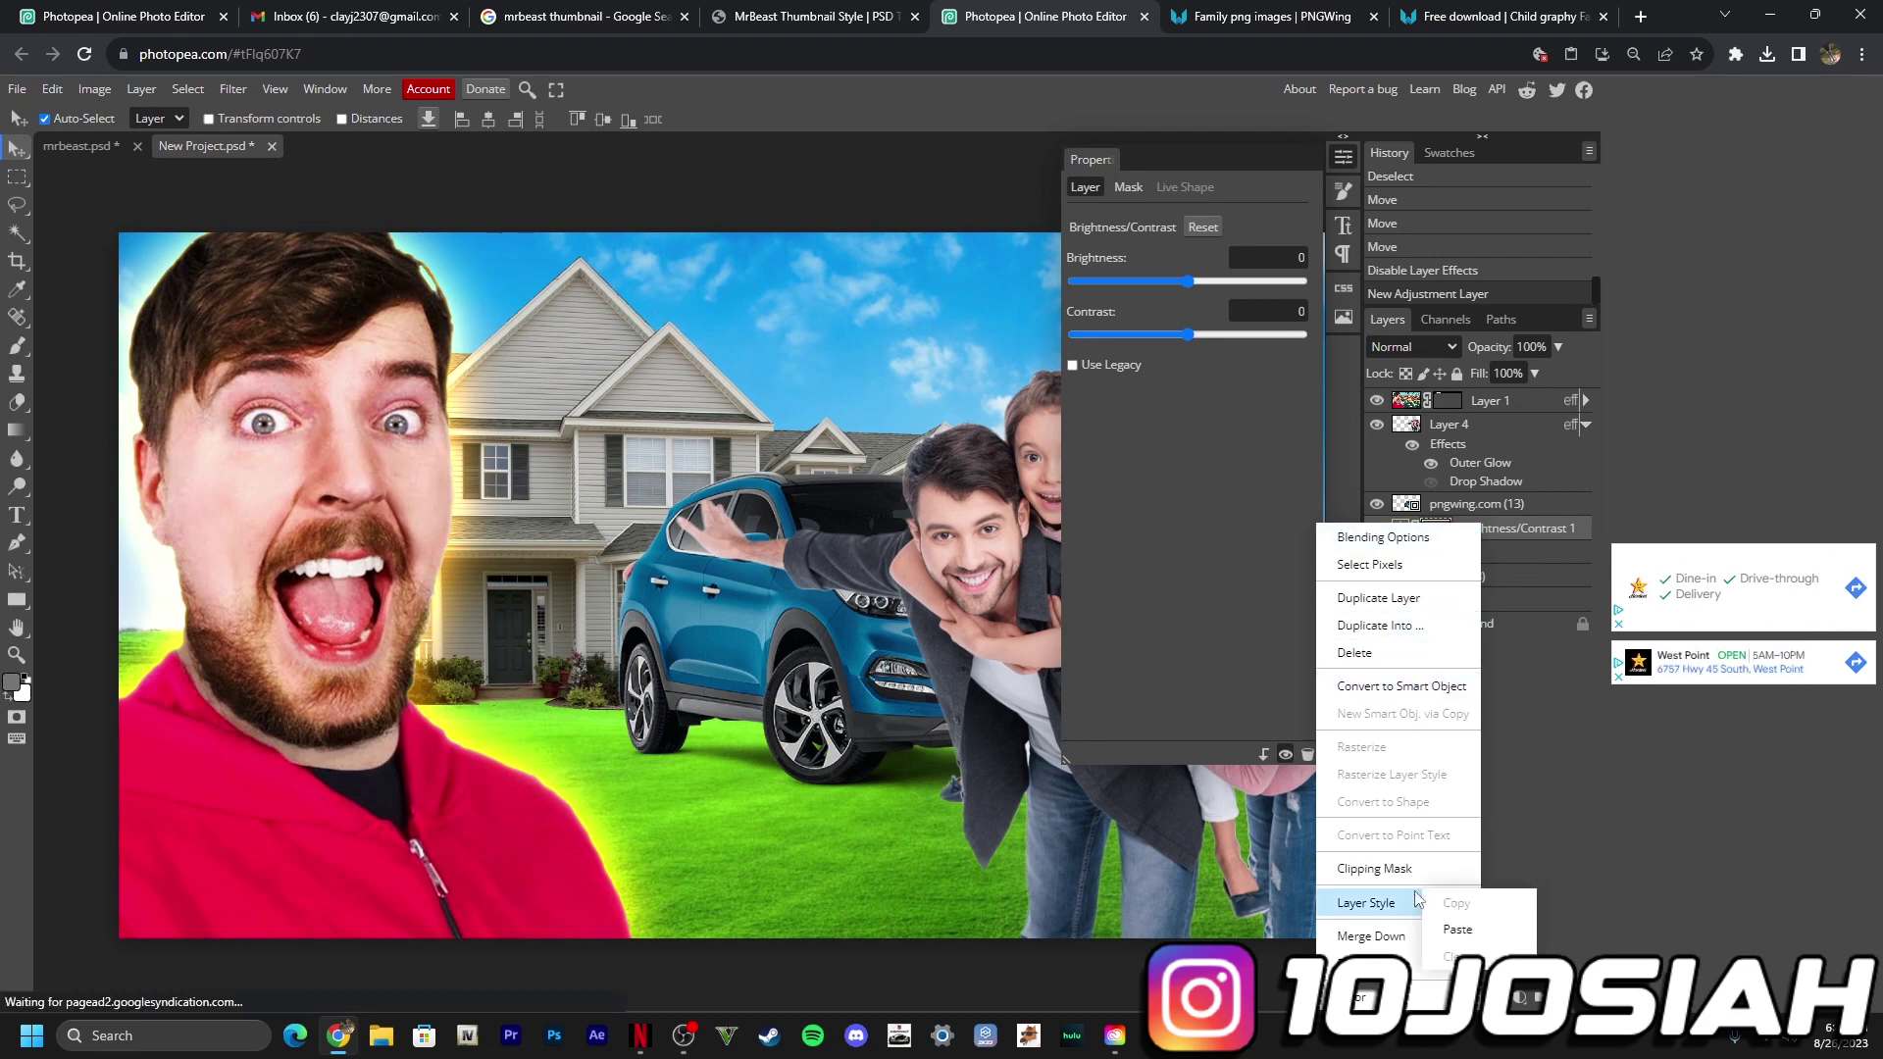
pyautogui.click(1374, 868)
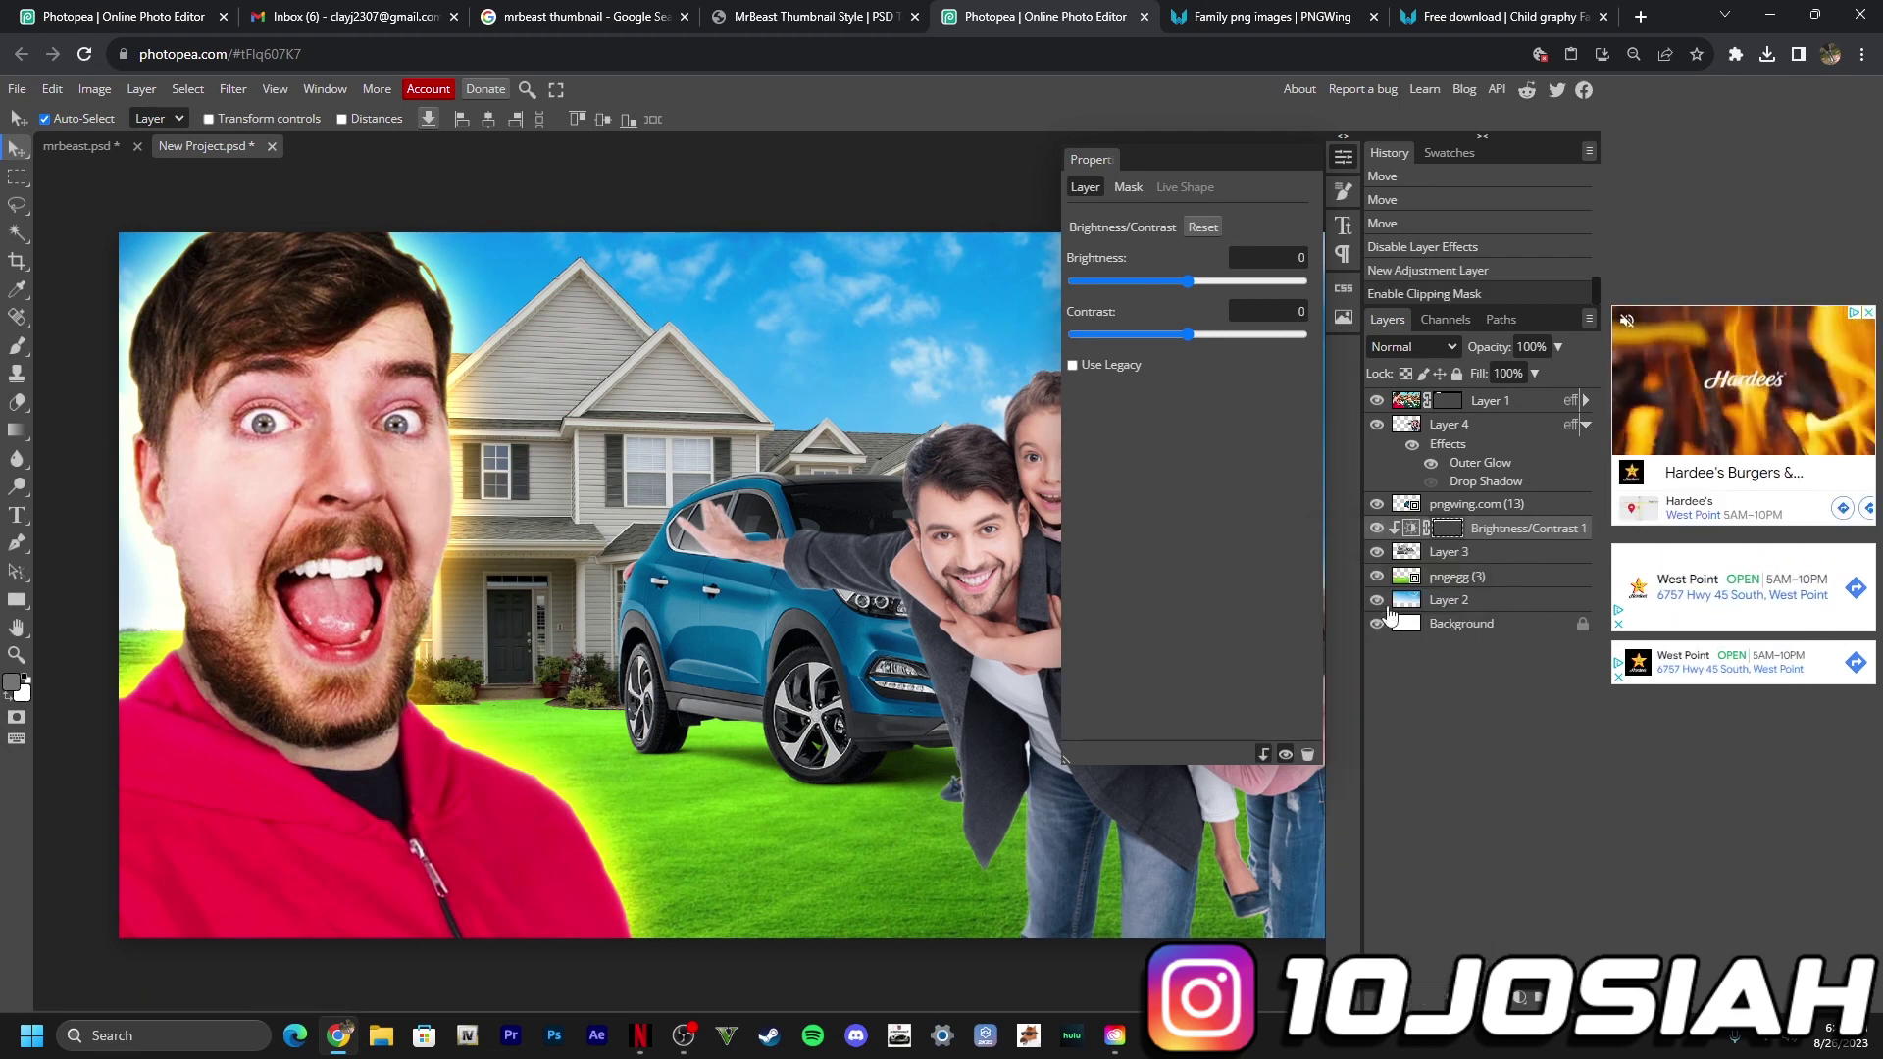
pyautogui.moveTo(1189, 281); pyautogui.dragTo(1204, 282)
pyautogui.click(1201, 282)
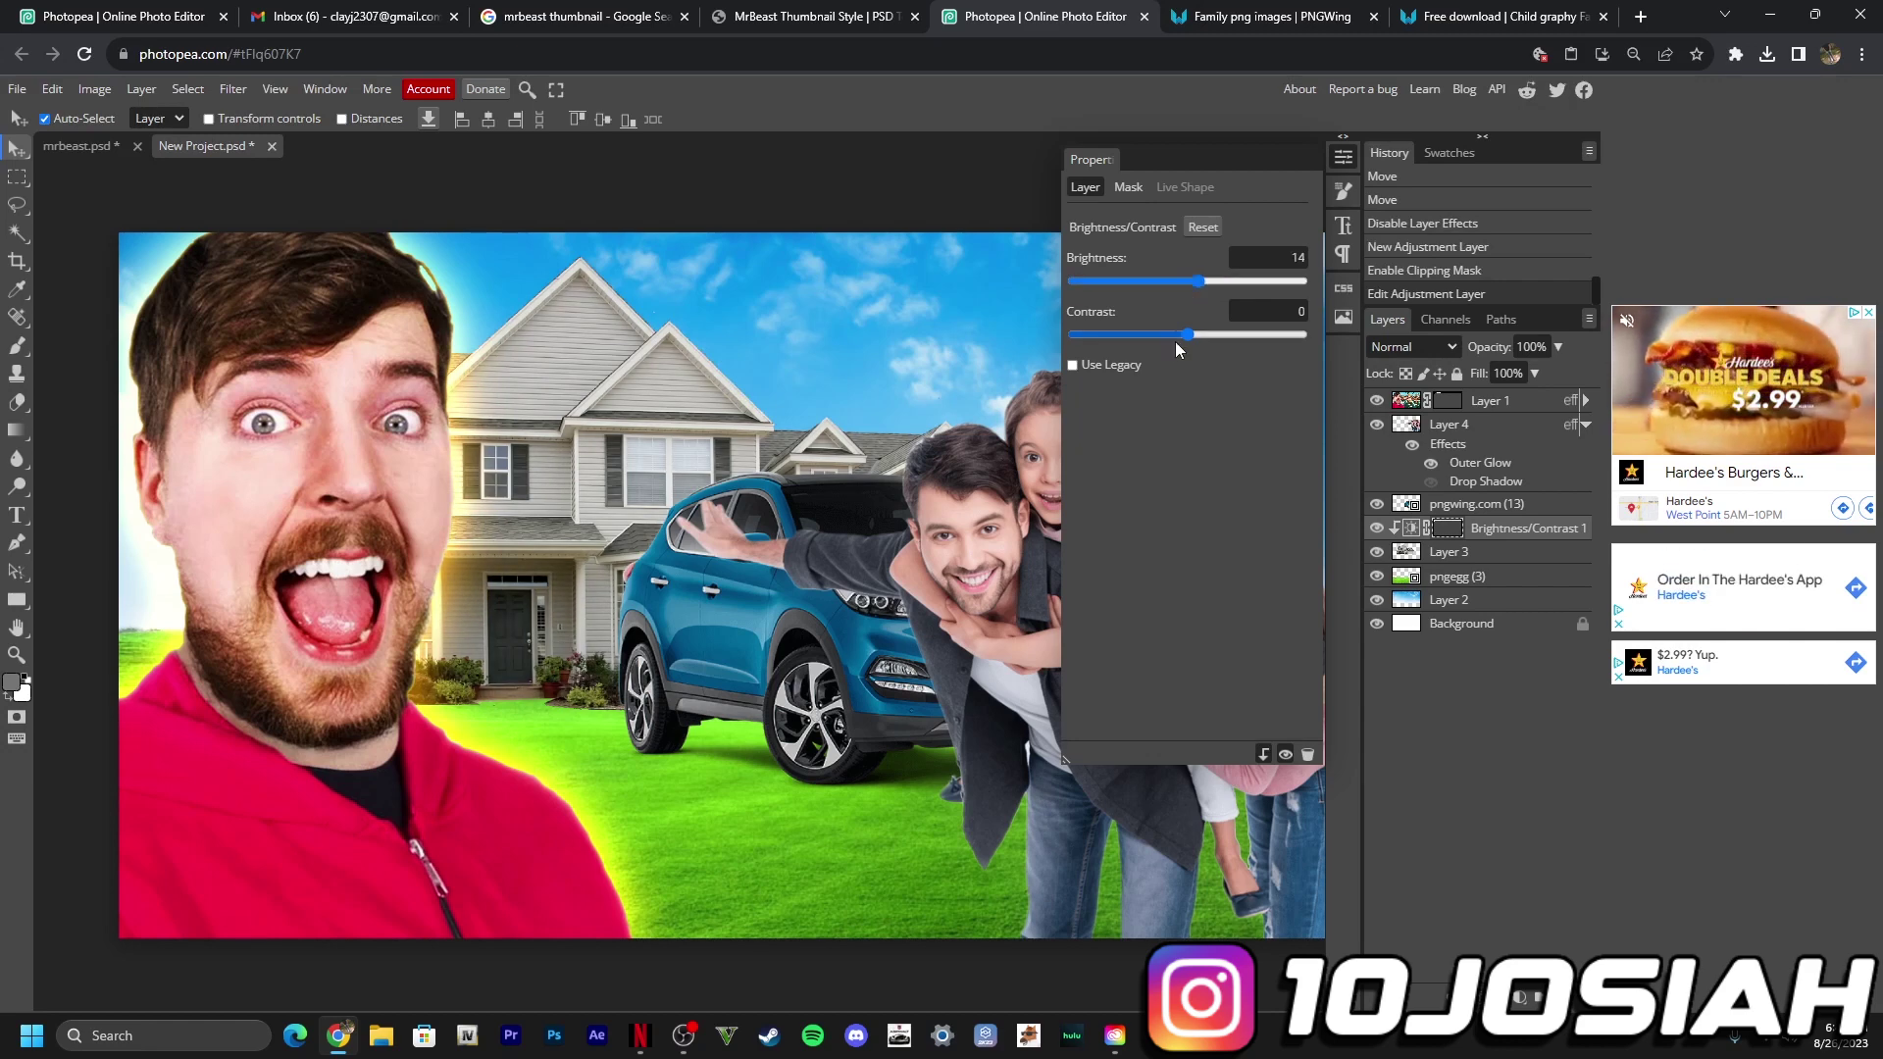
pyautogui.click(1209, 335)
pyautogui.click(1205, 283)
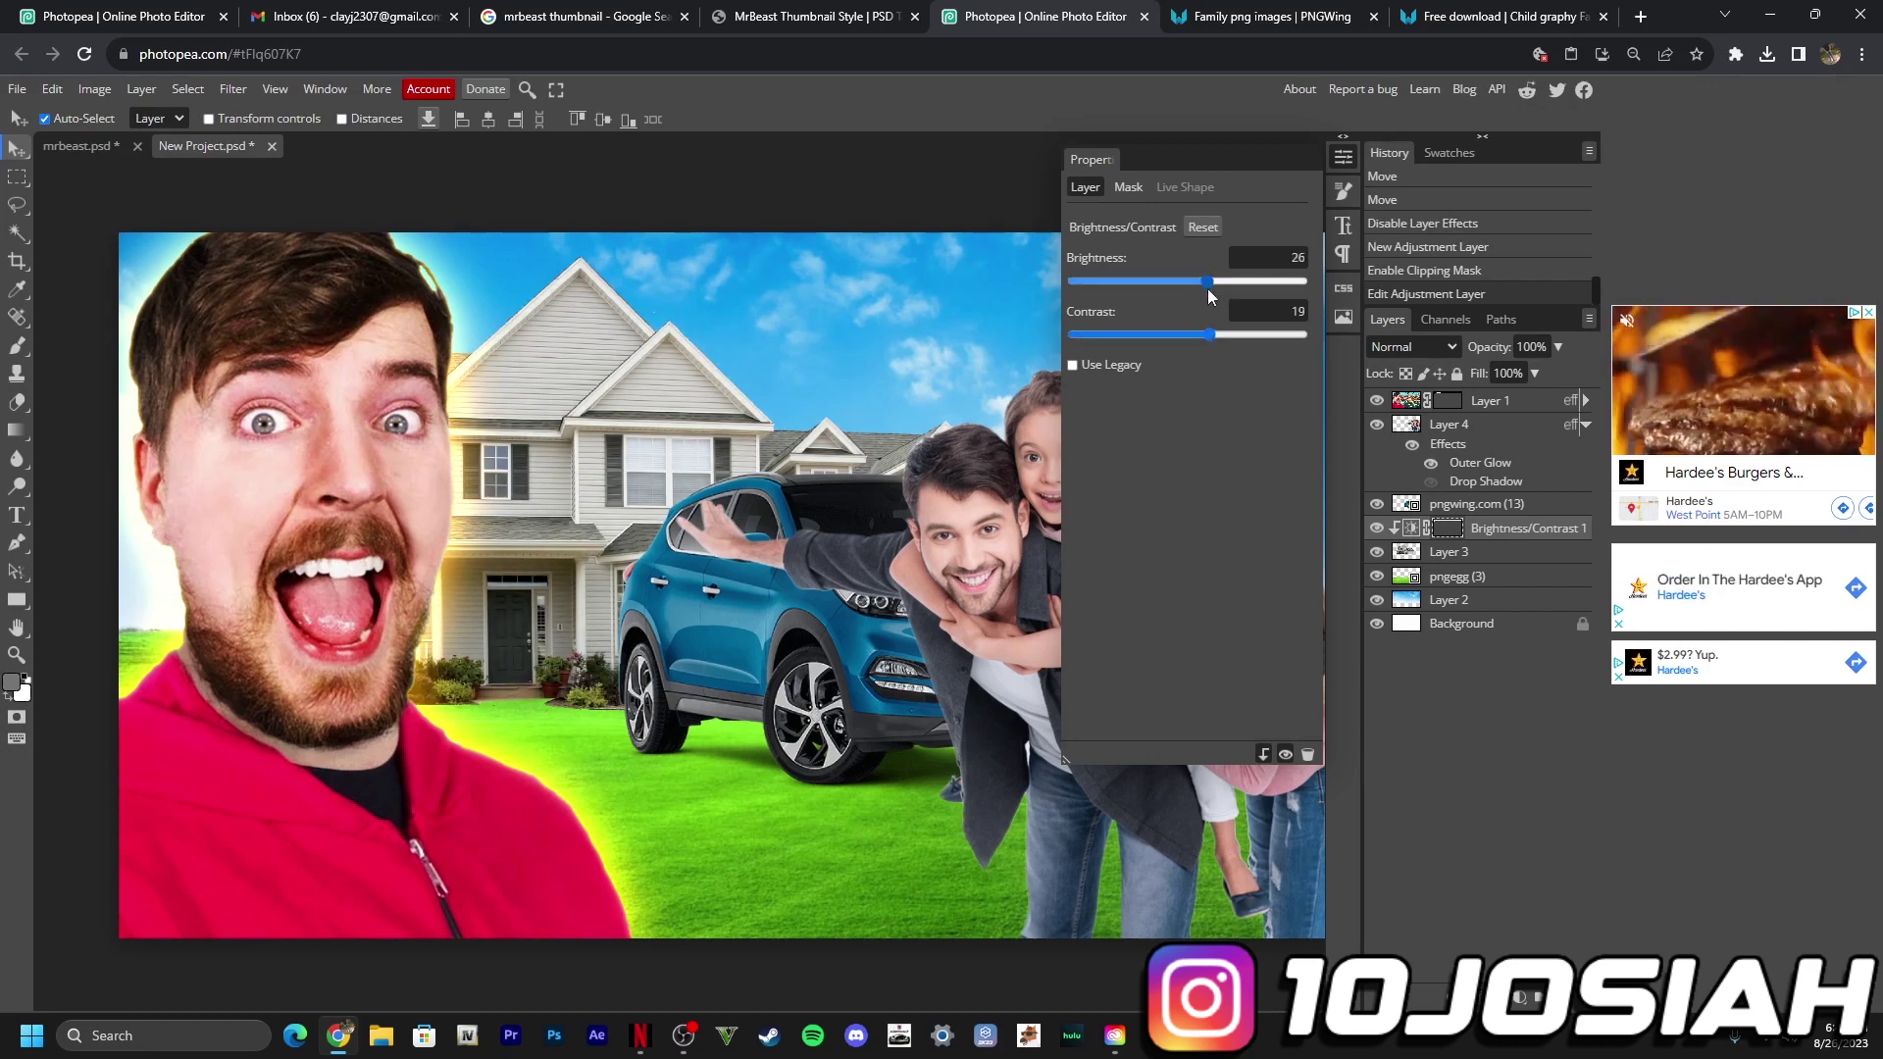
# Step: Add a second clipped Brightness/Contrast raising brightness and contrast on pngwing.com (13), then select Layer 1
pyautogui.click(1476, 504)
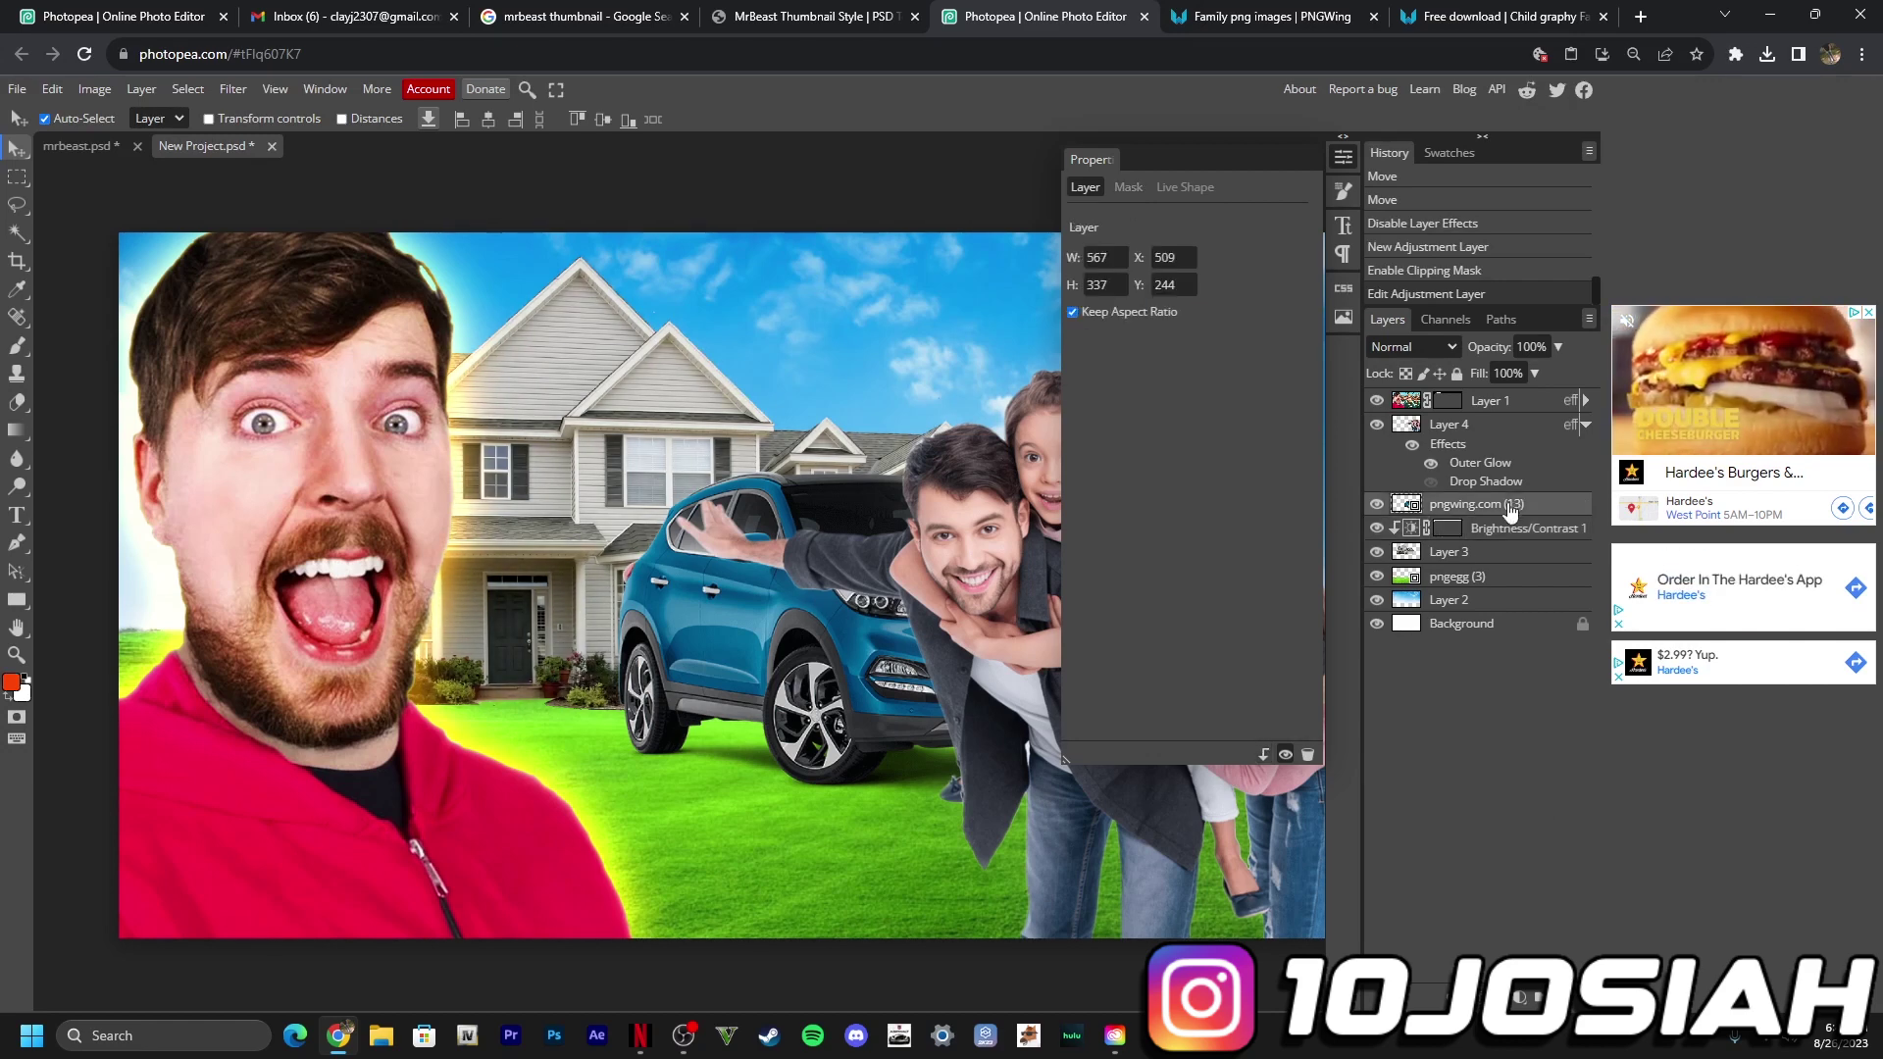
pyautogui.click(1521, 998)
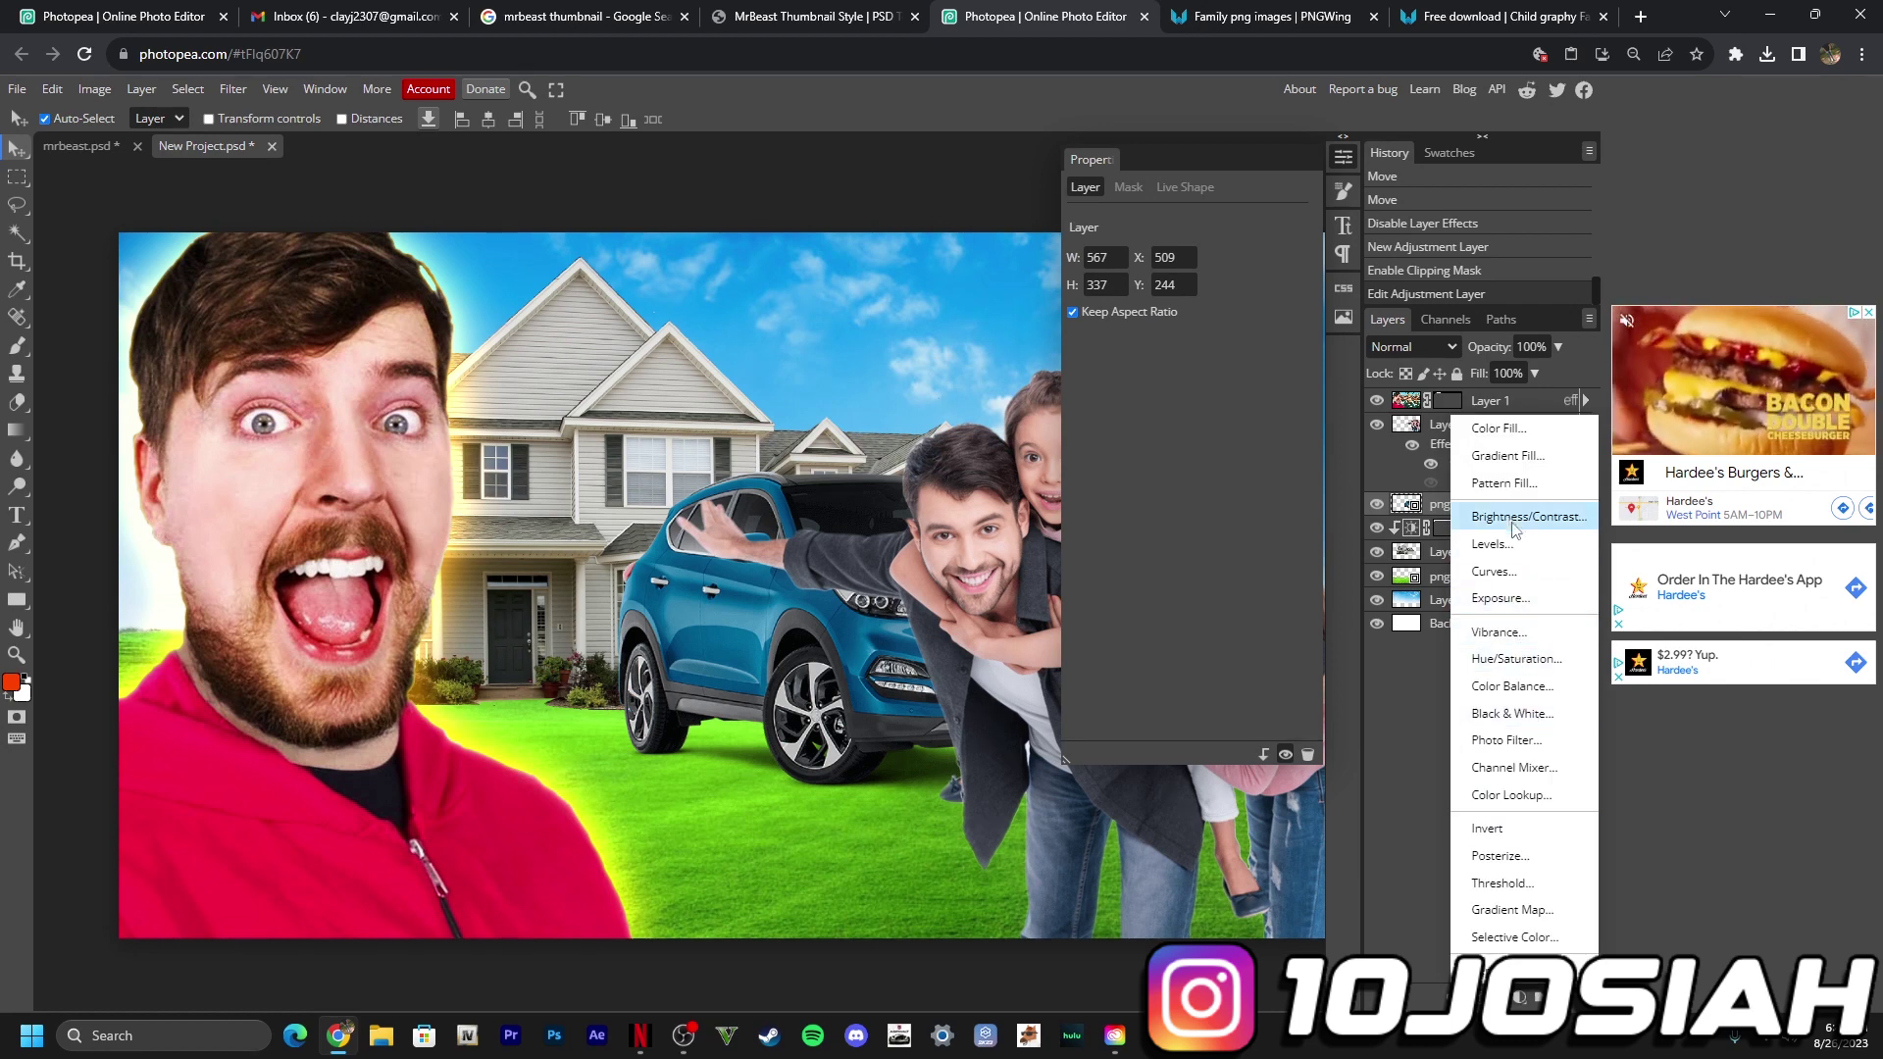
pyautogui.click(1526, 517)
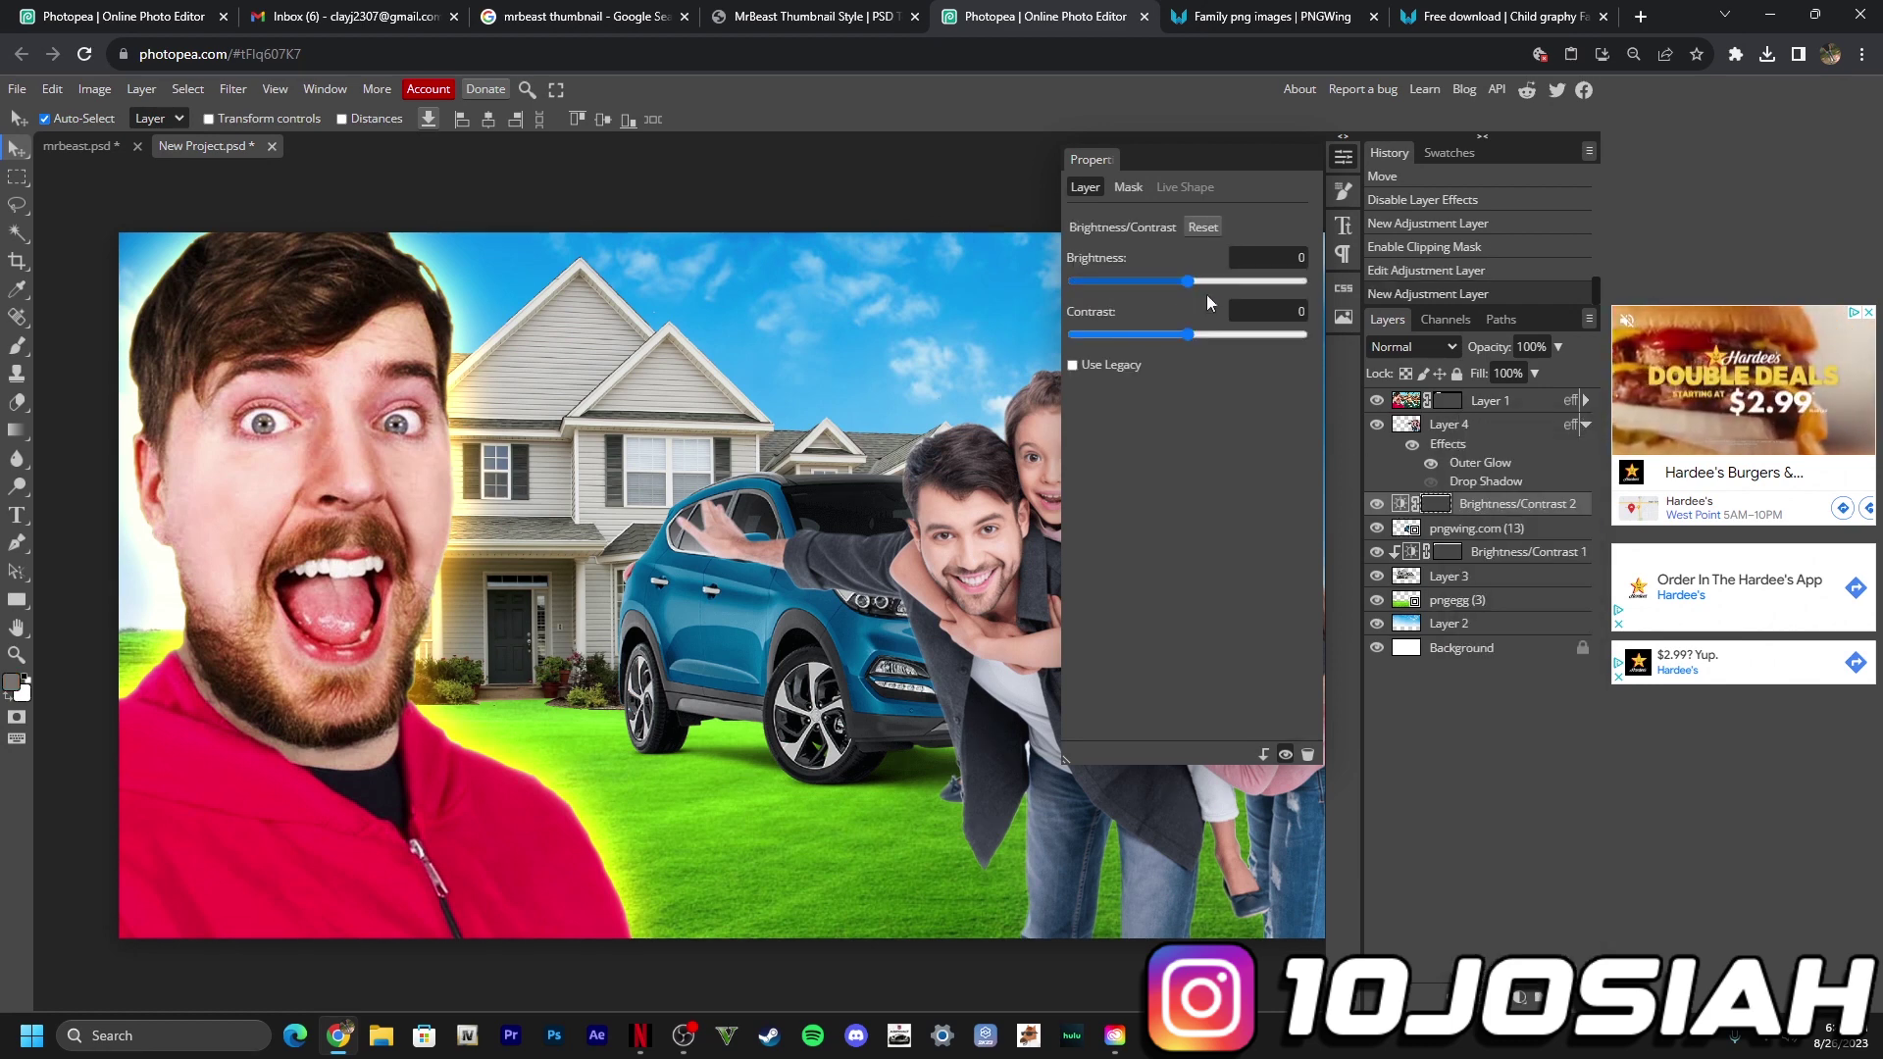
pyautogui.rightClick(1437, 503)
pyautogui.click(1523, 847)
pyautogui.moveTo(1187, 282)
pyautogui.mouseDown()
pyautogui.moveTo(1205, 281)
pyautogui.moveTo(1216, 338)
pyautogui.mouseUp()
pyautogui.click(1193, 334)
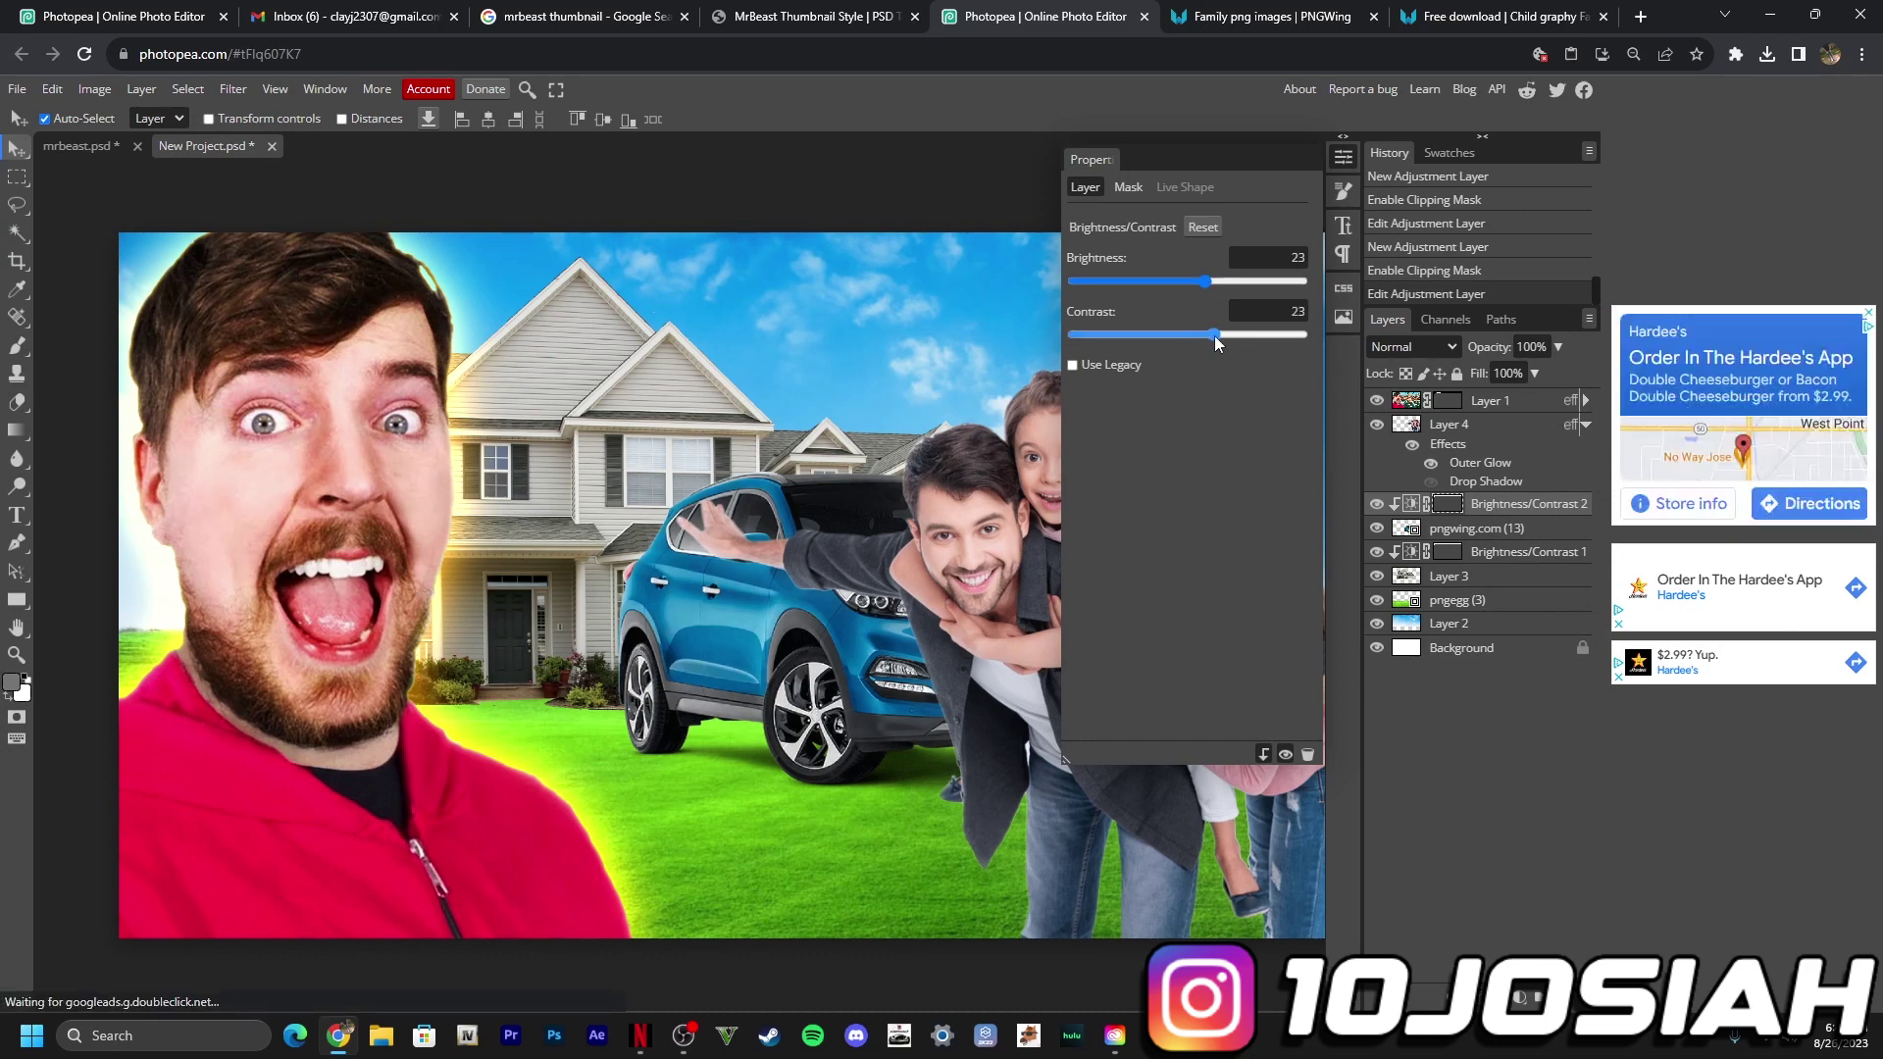
pyautogui.click(981, 567)
pyautogui.click(1519, 997)
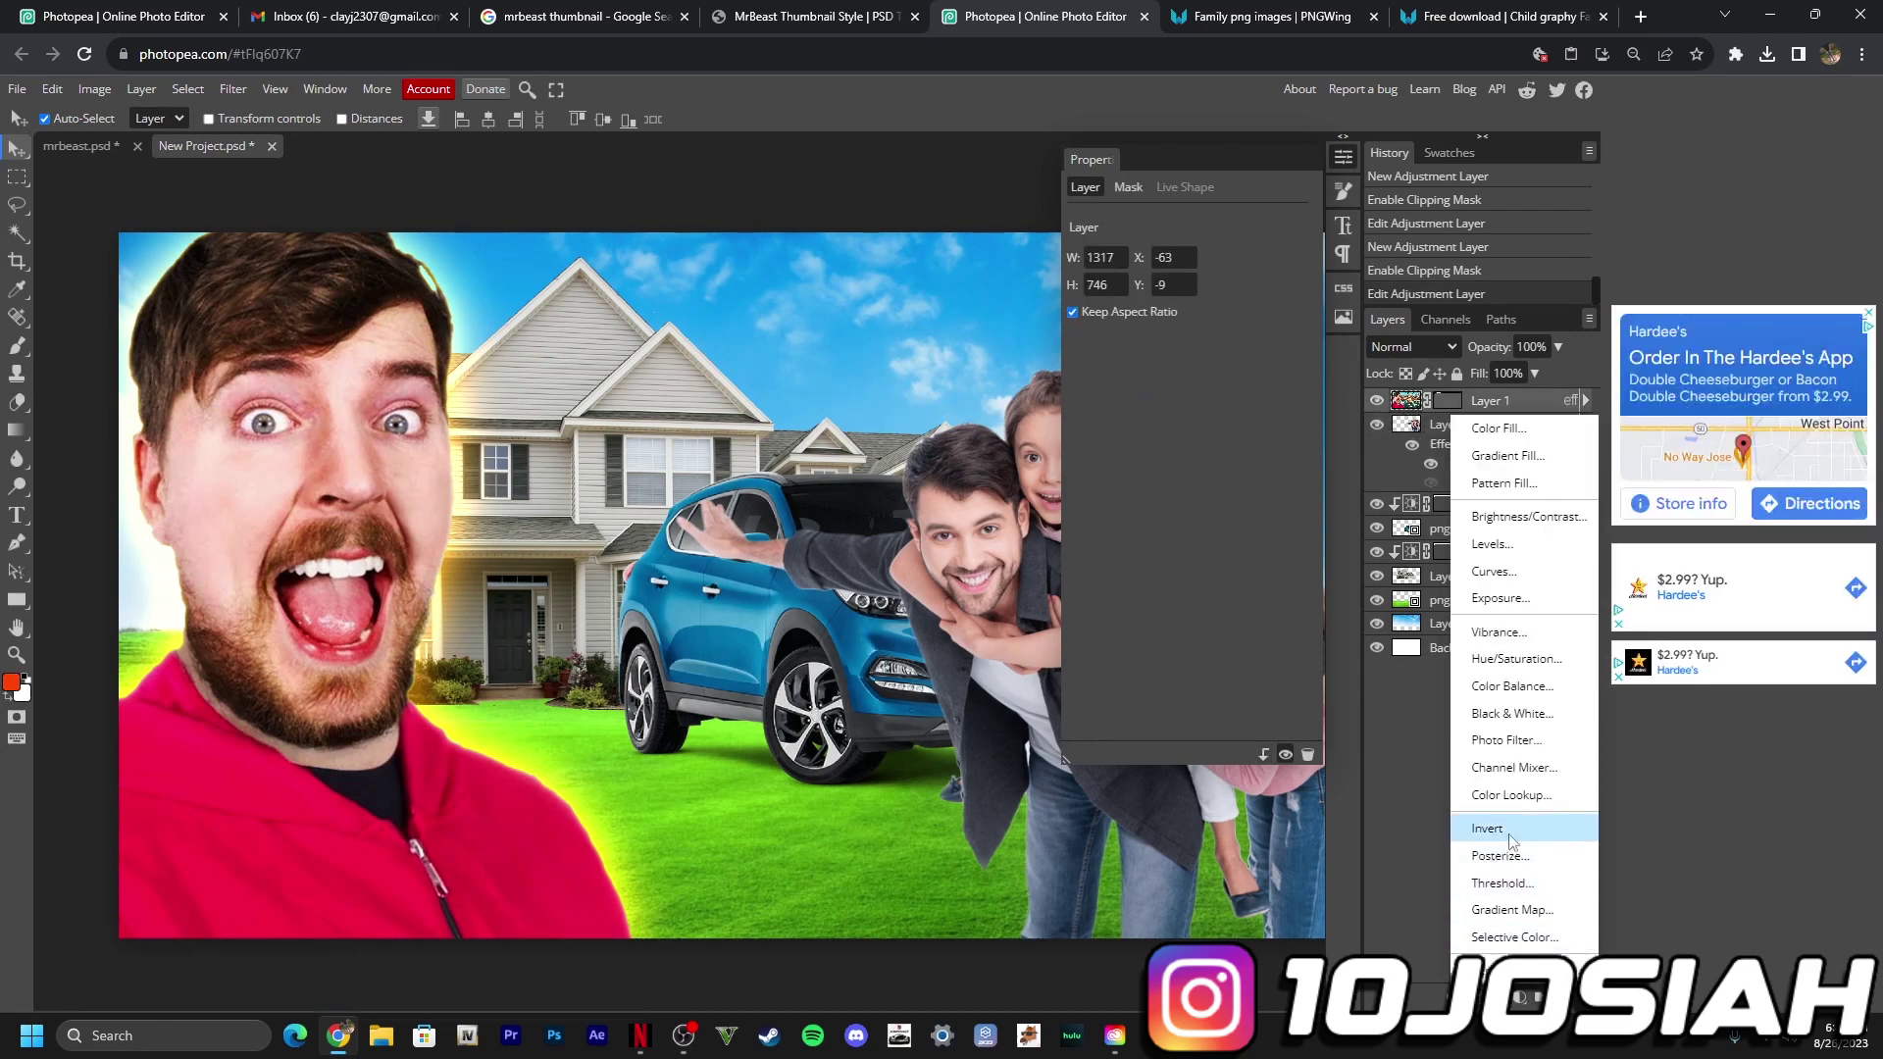
# Step: Add a Vibrance adjustment clipped to Layer 1 with Vibrance 8 and Saturation 26
pyautogui.click(1497, 633)
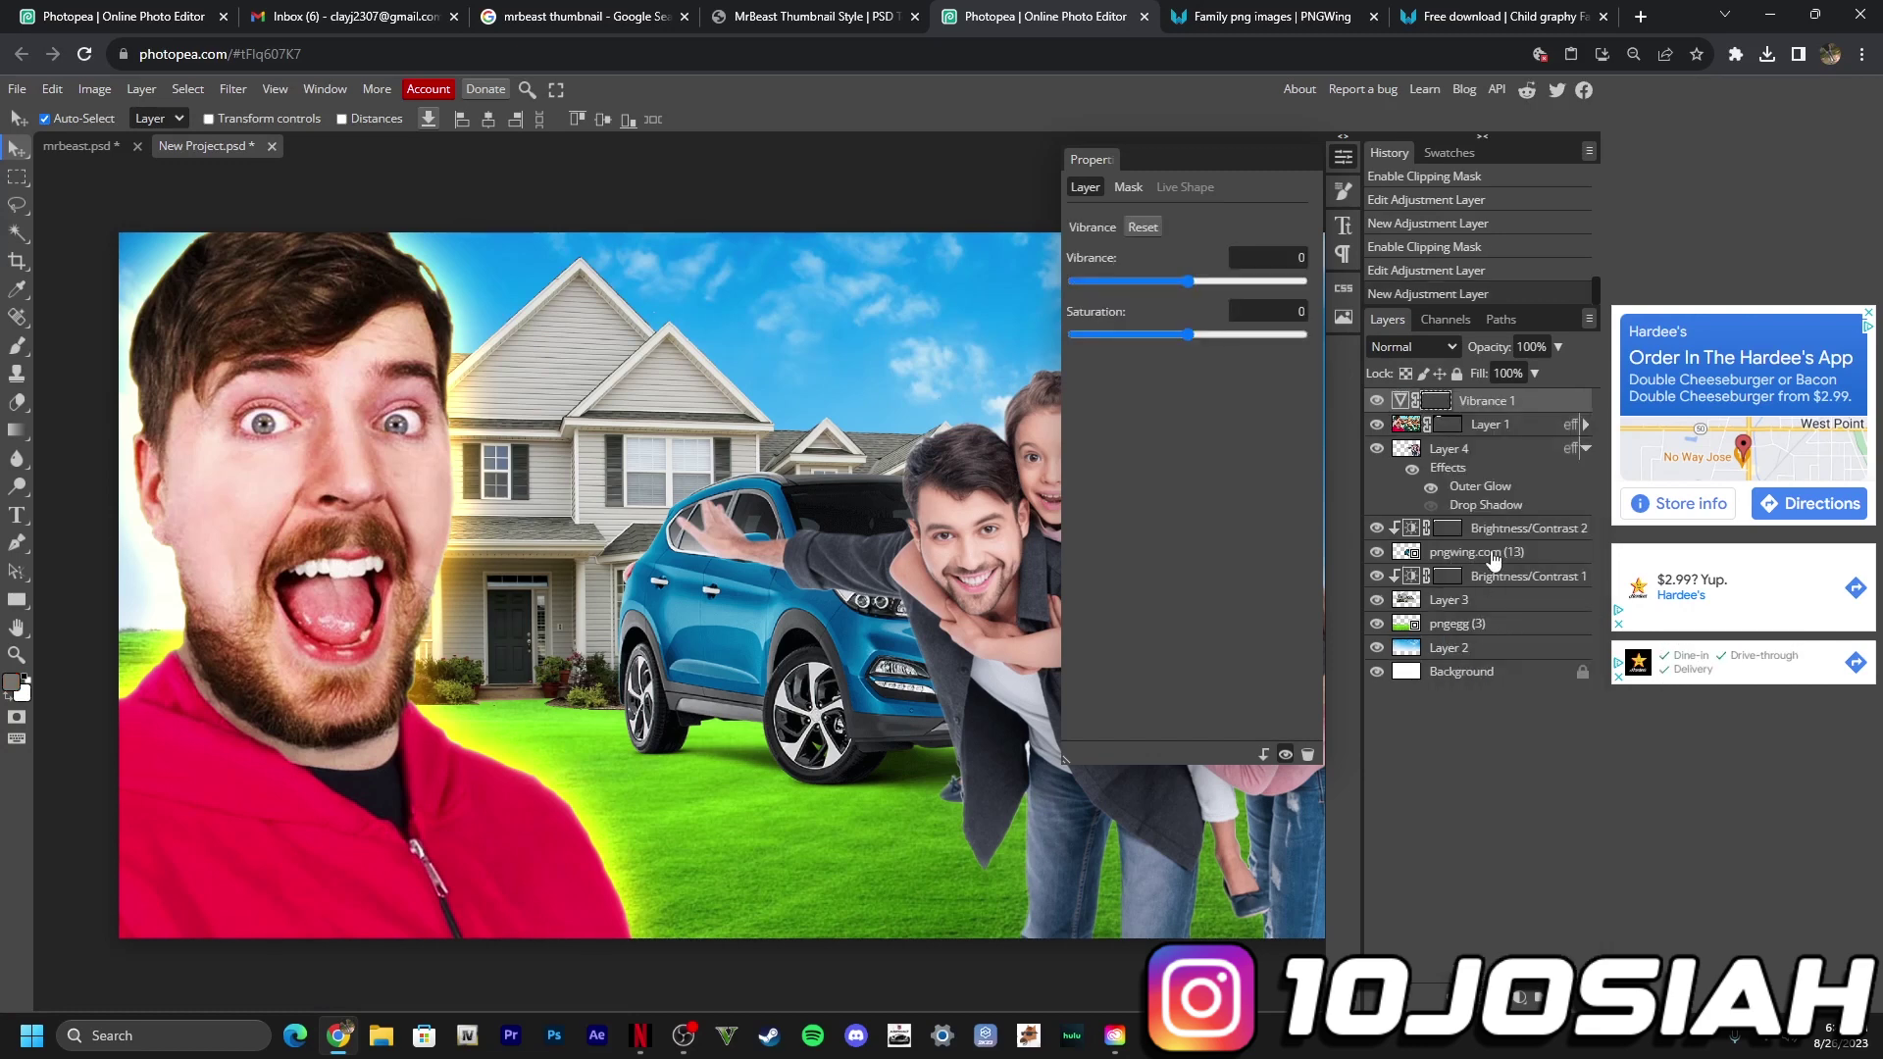
pyautogui.rightClick(1500, 403)
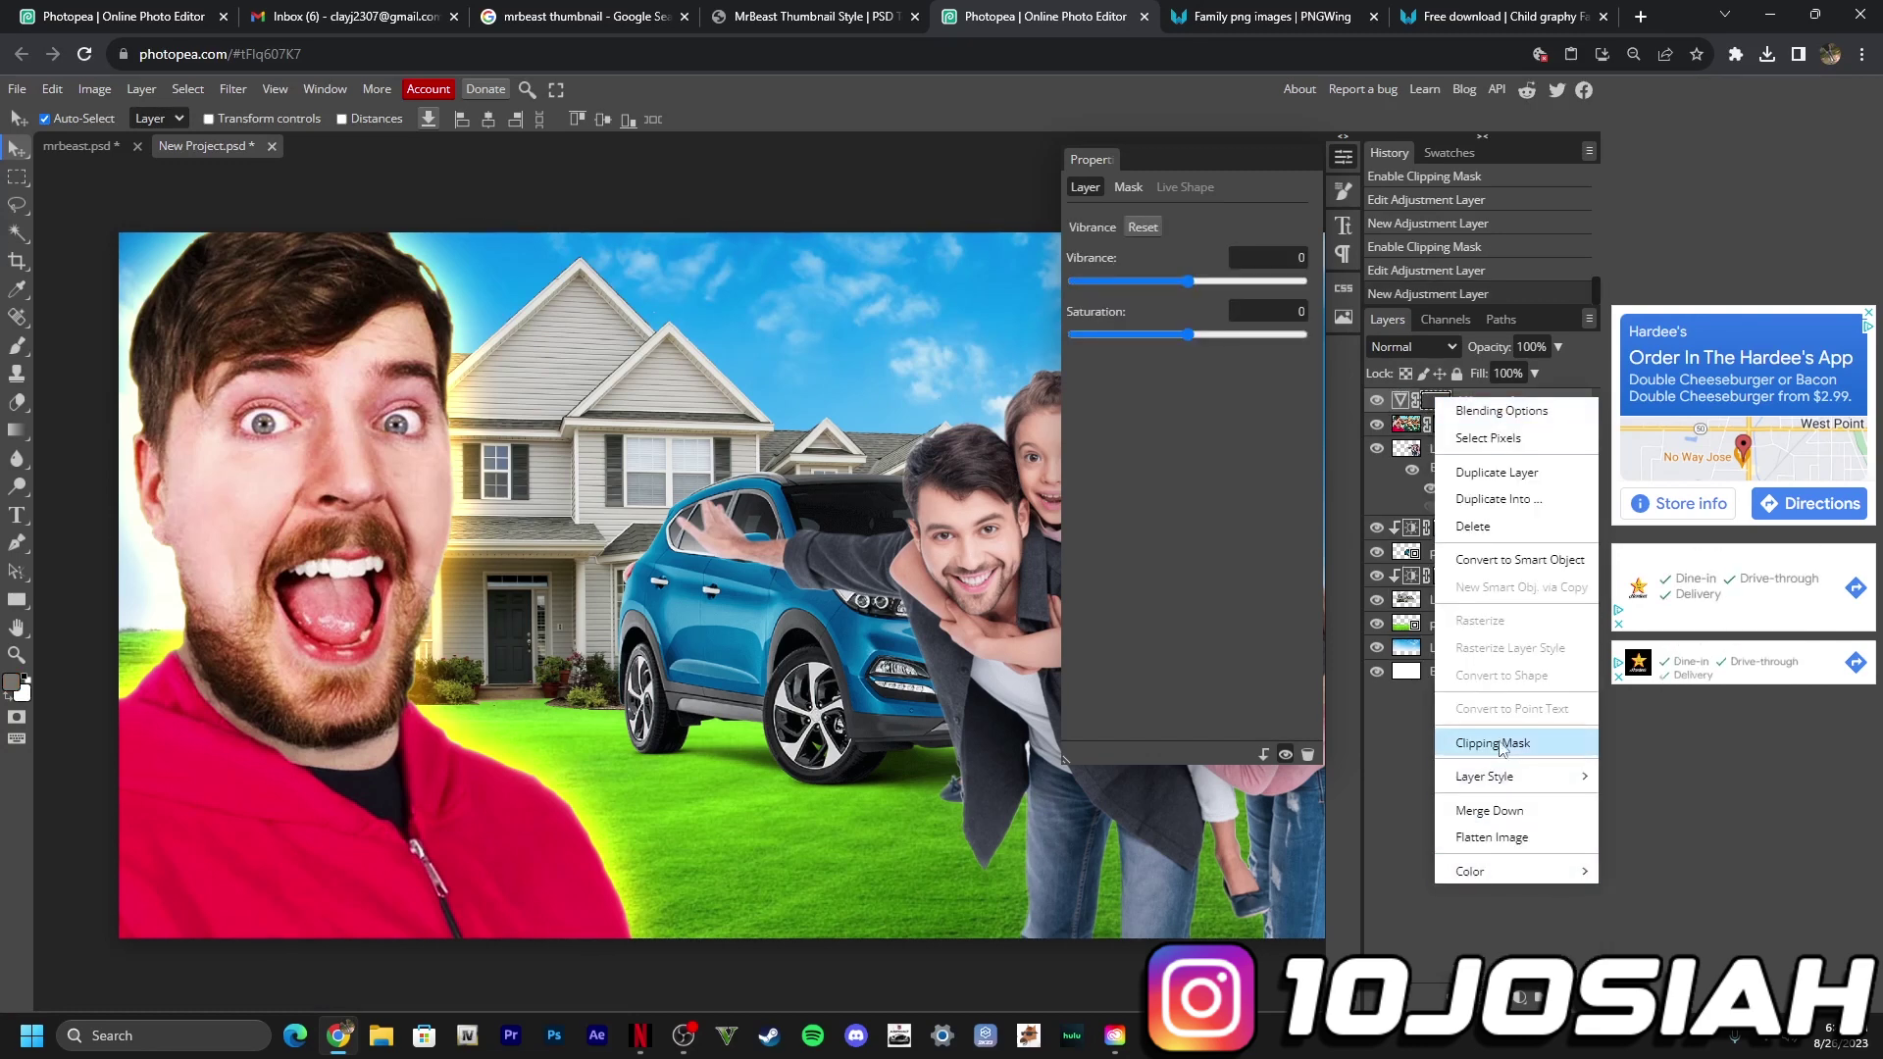
pyautogui.click(1500, 749)
pyautogui.moveTo(1189, 280); pyautogui.dragTo(1217, 341)
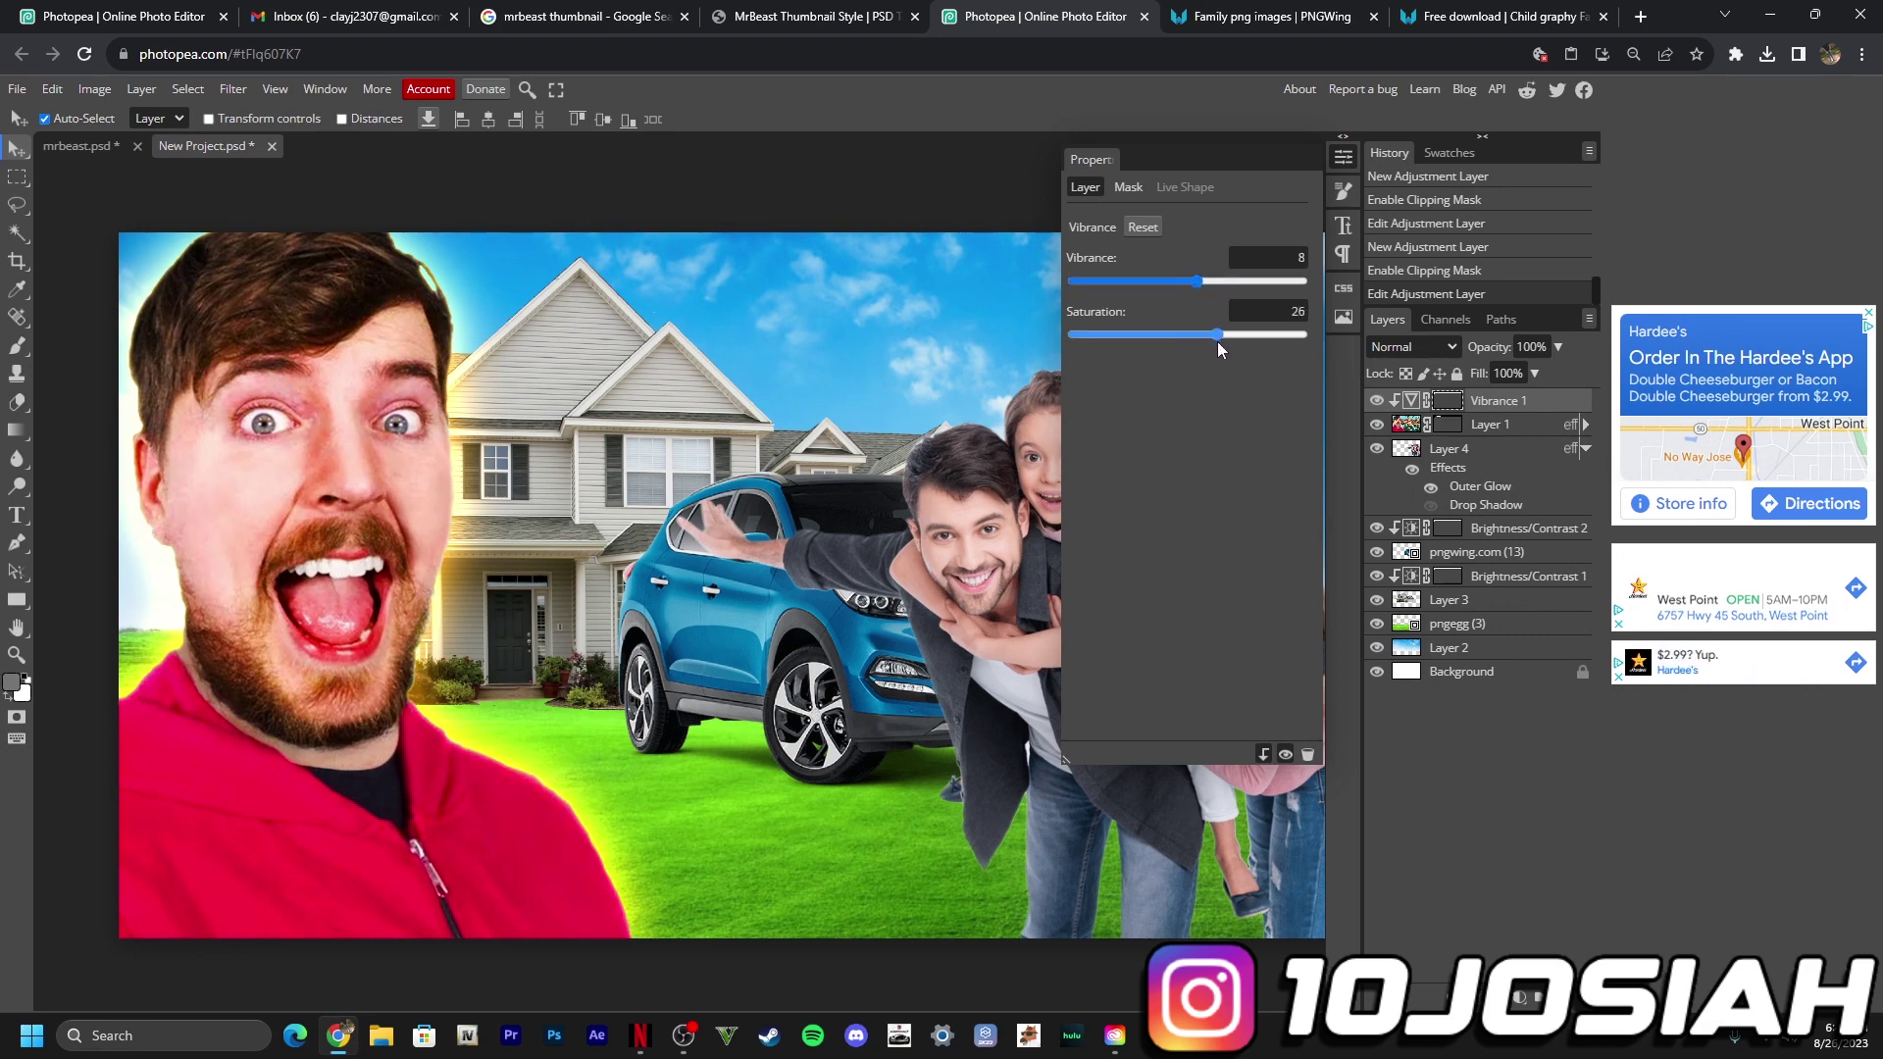
# Step: Add a clipped Brightness/Contrast adjustment above Vibrance 1 with Brightness -22
pyautogui.click(1486, 449)
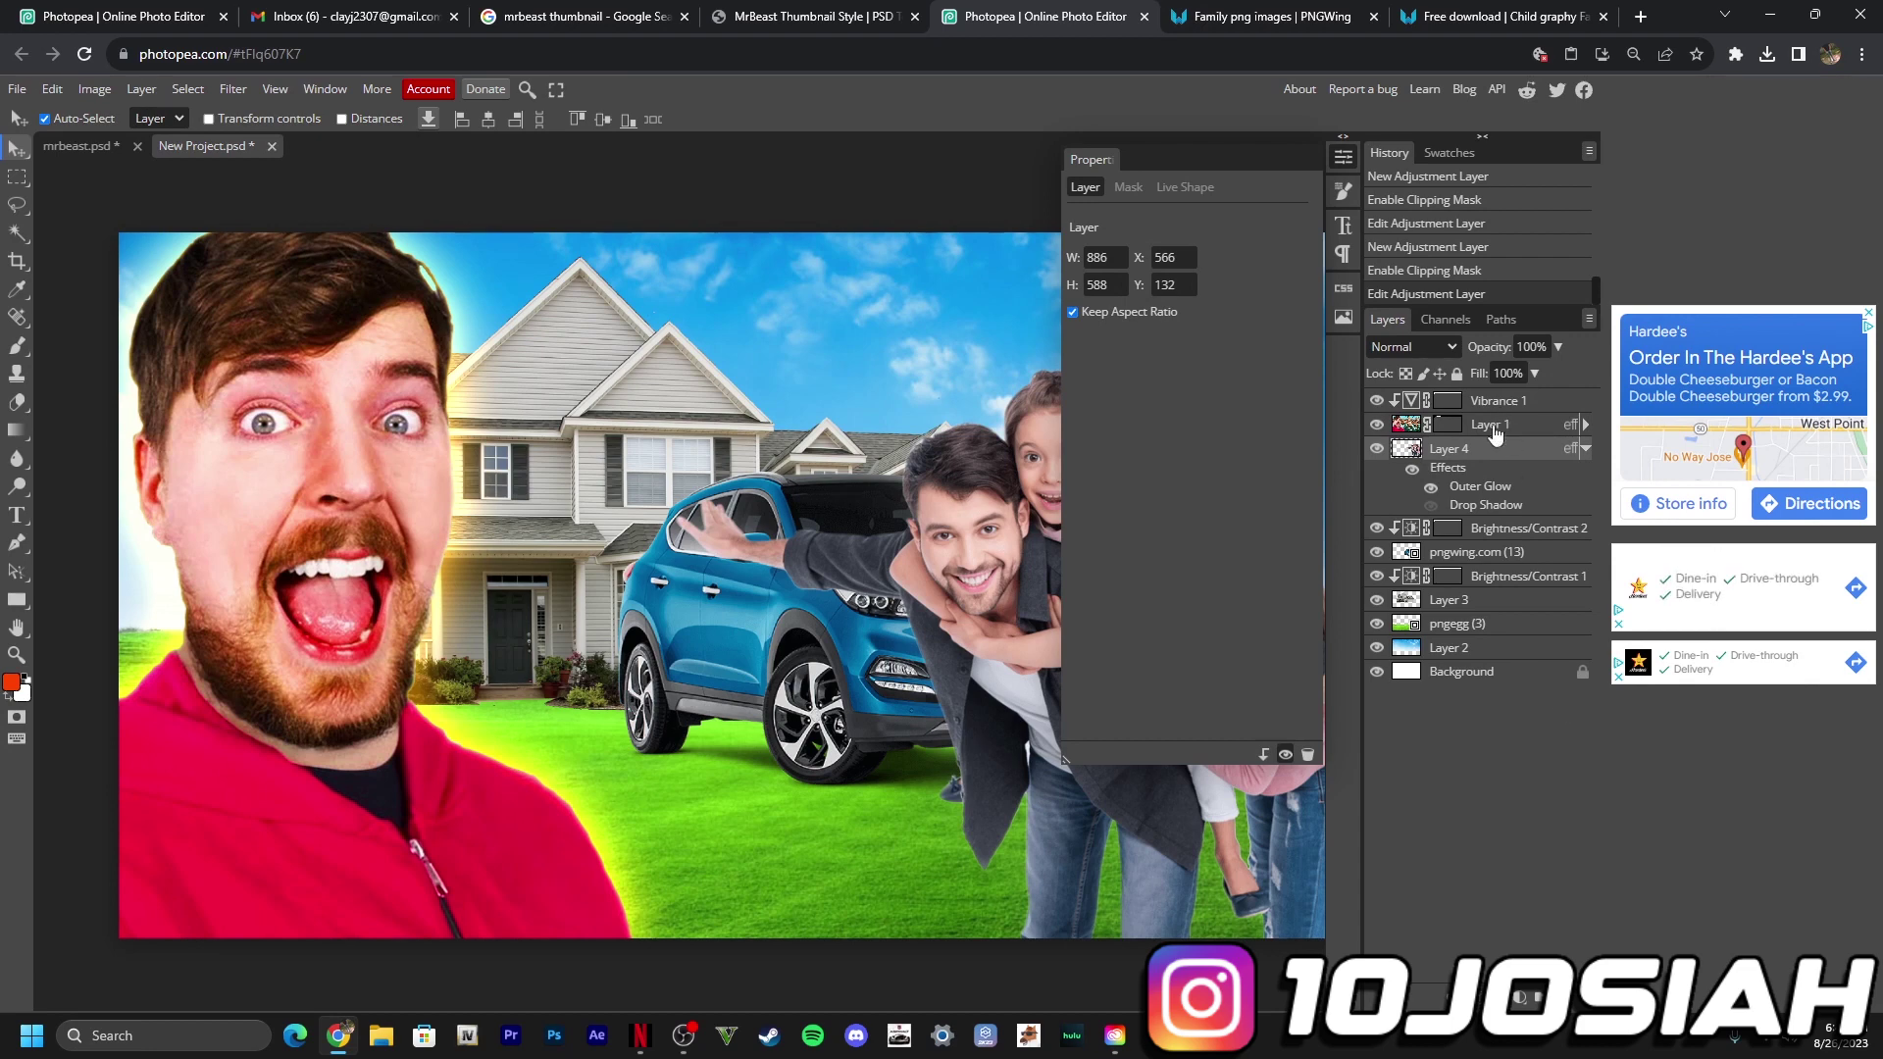
pyautogui.click(1491, 429)
pyautogui.click(1501, 401)
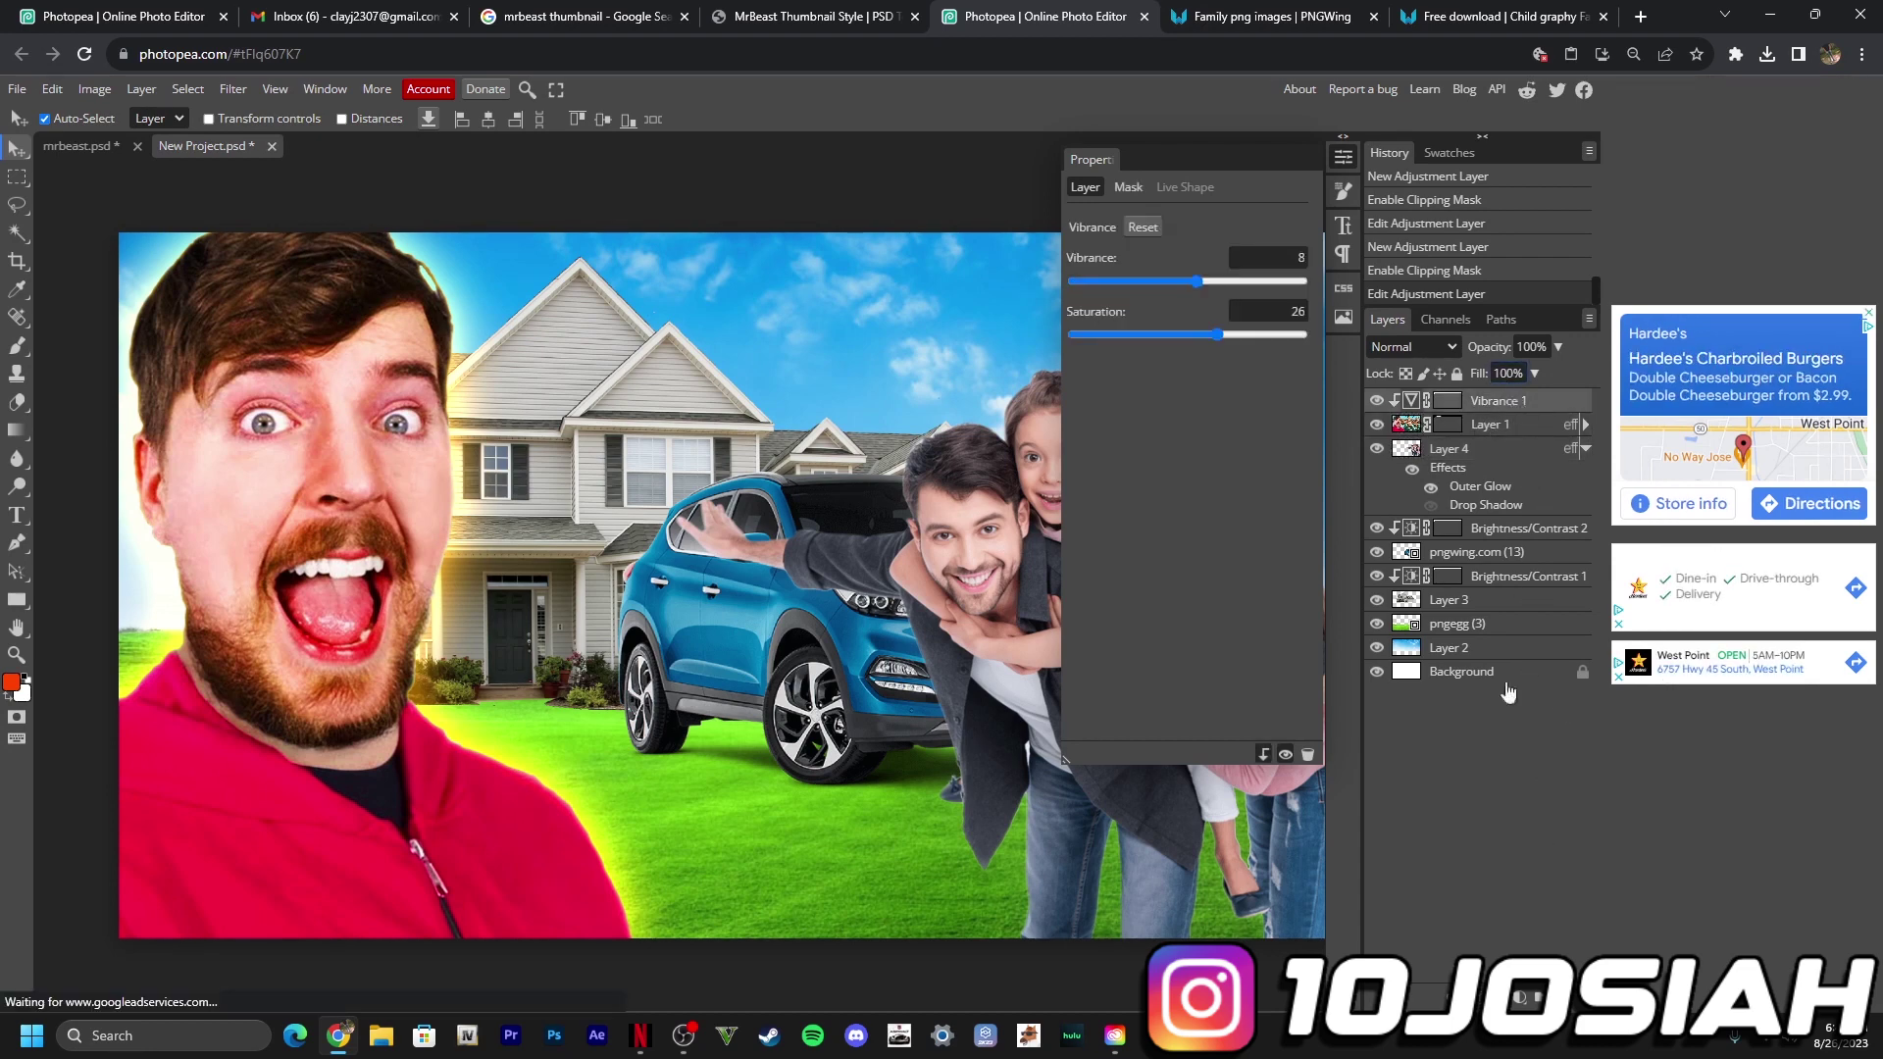
pyautogui.click(1524, 994)
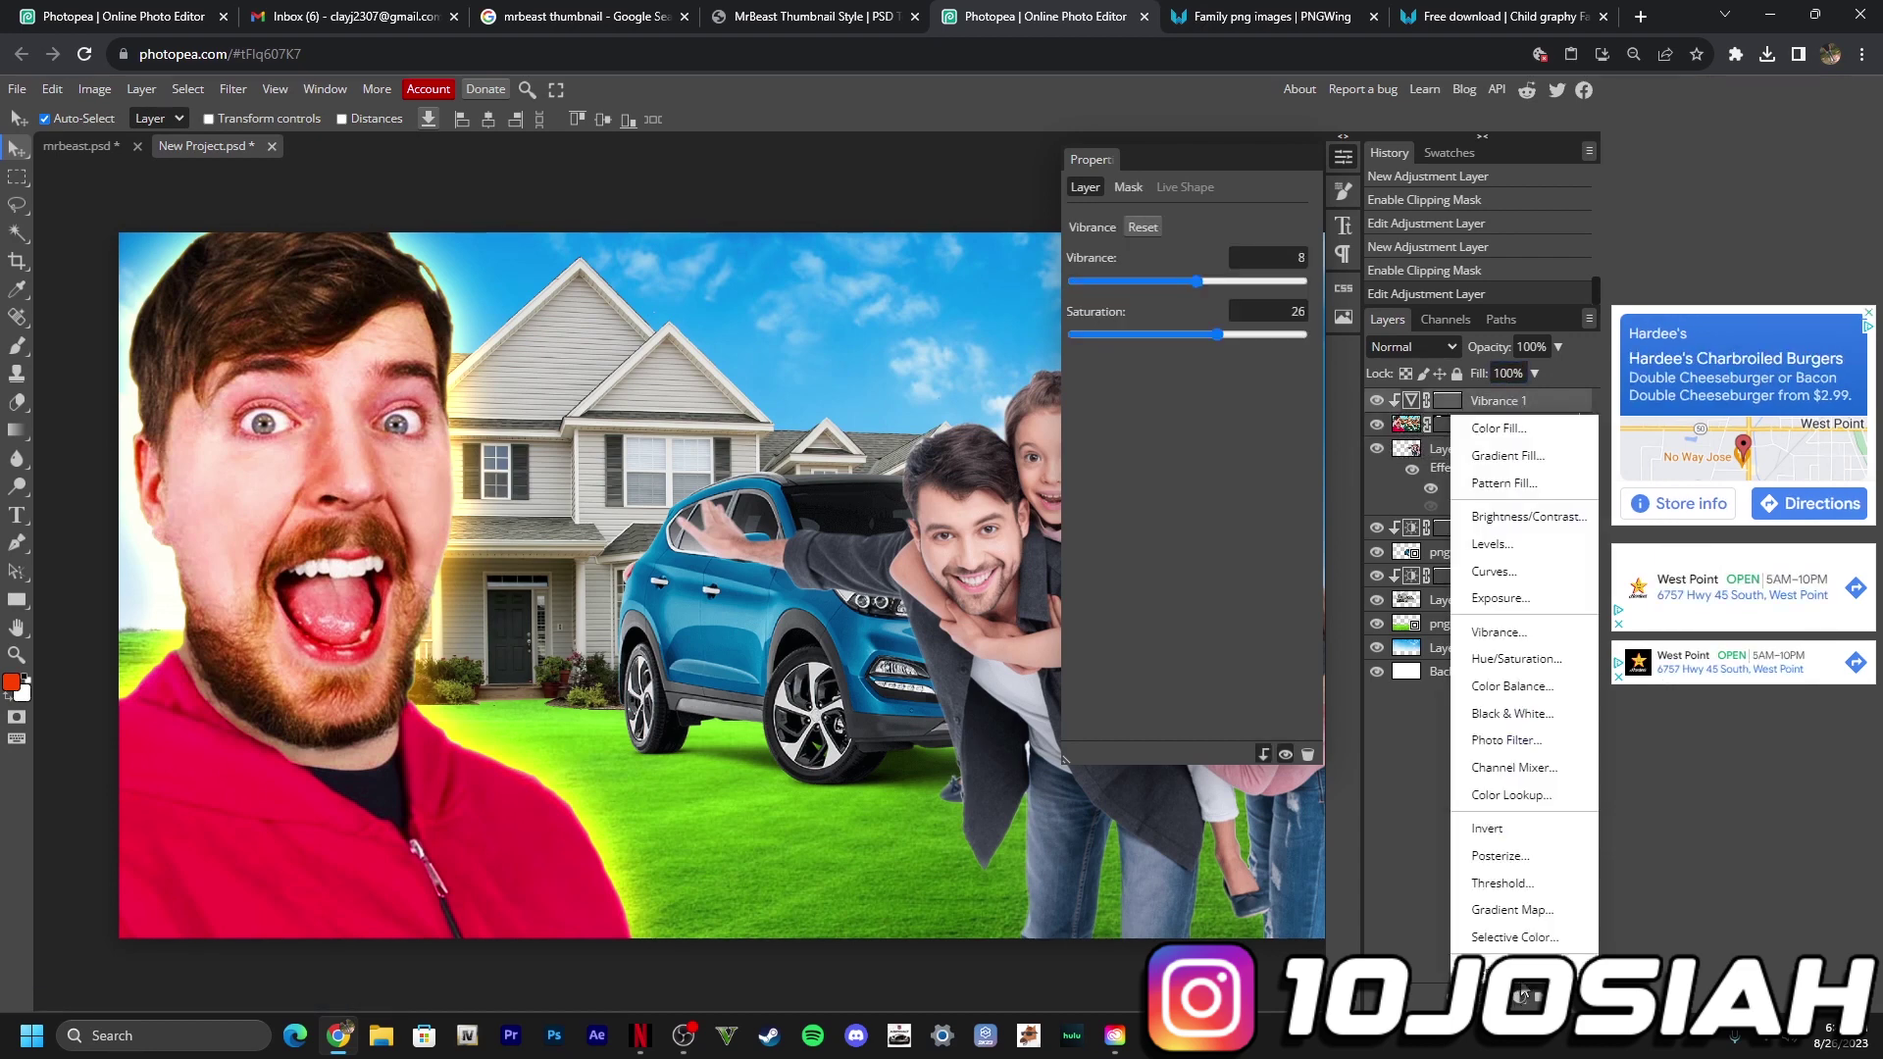
pyautogui.click(1527, 517)
pyautogui.moveTo(1176, 285); pyautogui.dragTo(1168, 282)
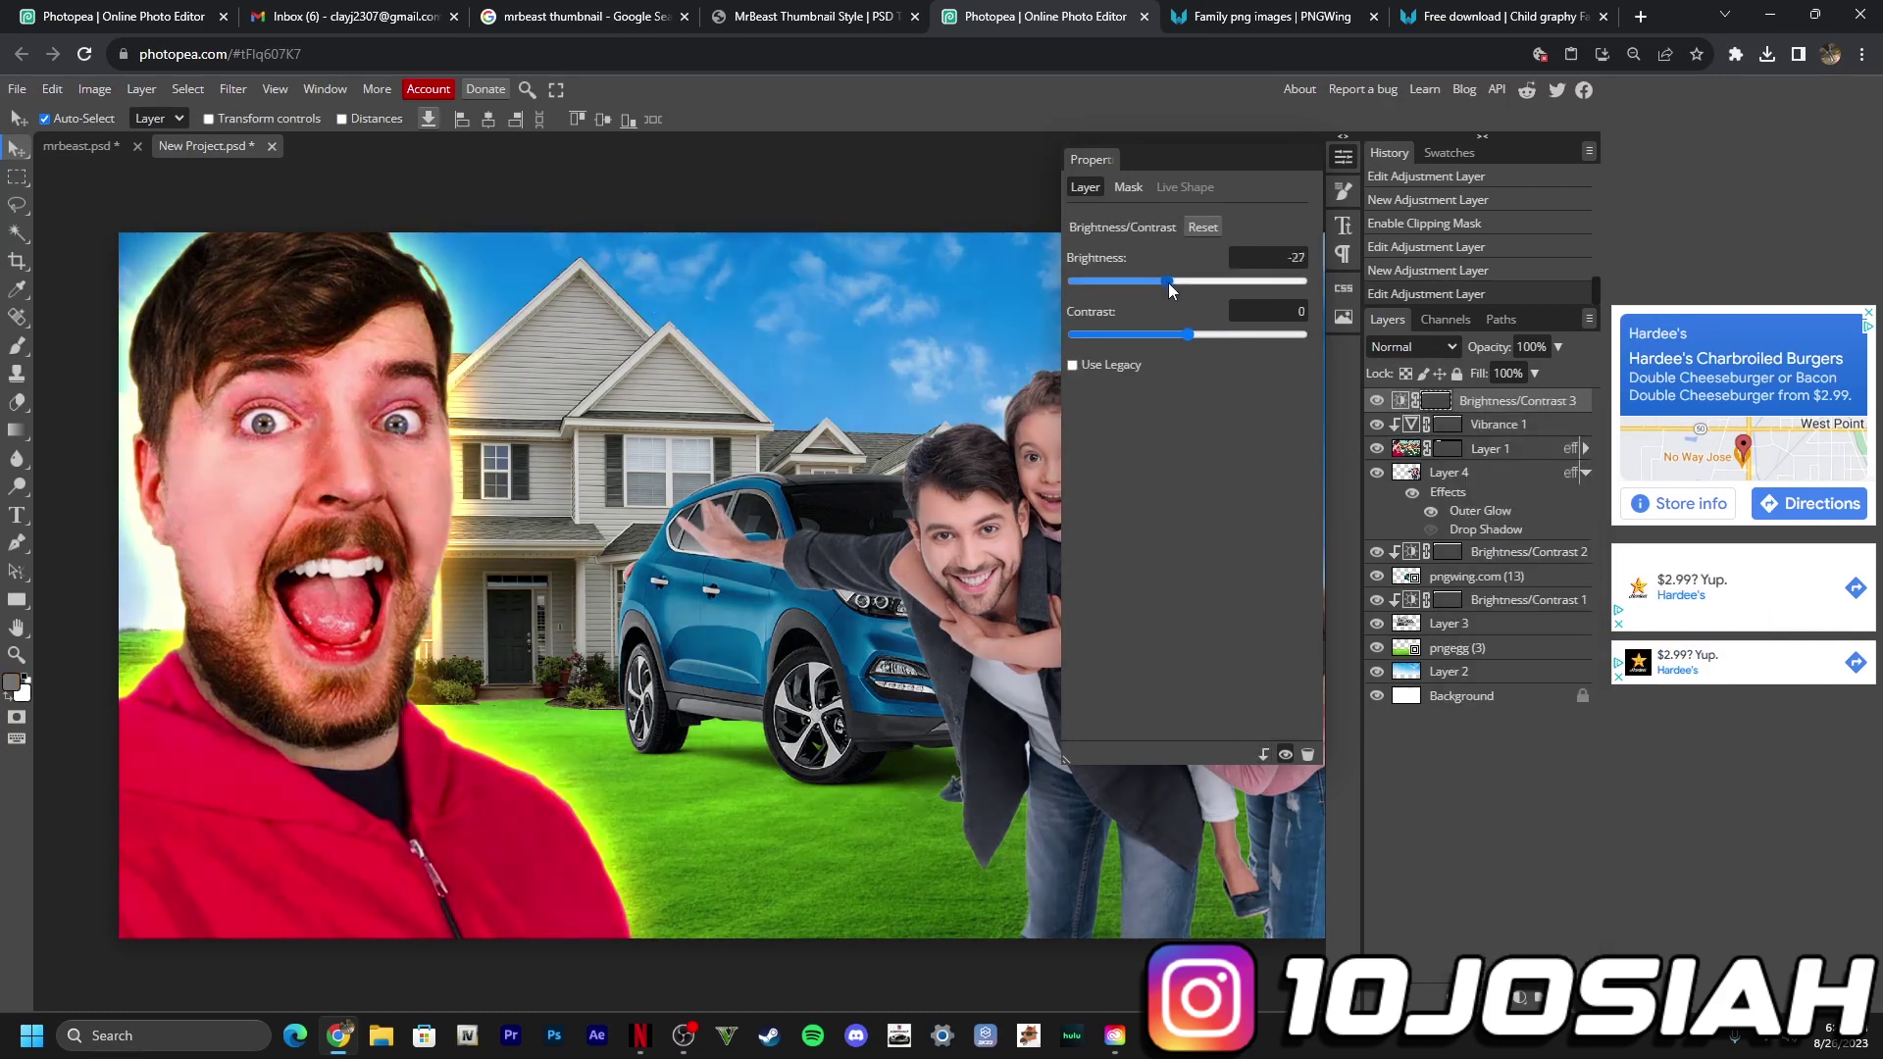
pyautogui.rightClick(1486, 405)
pyautogui.click(1472, 690)
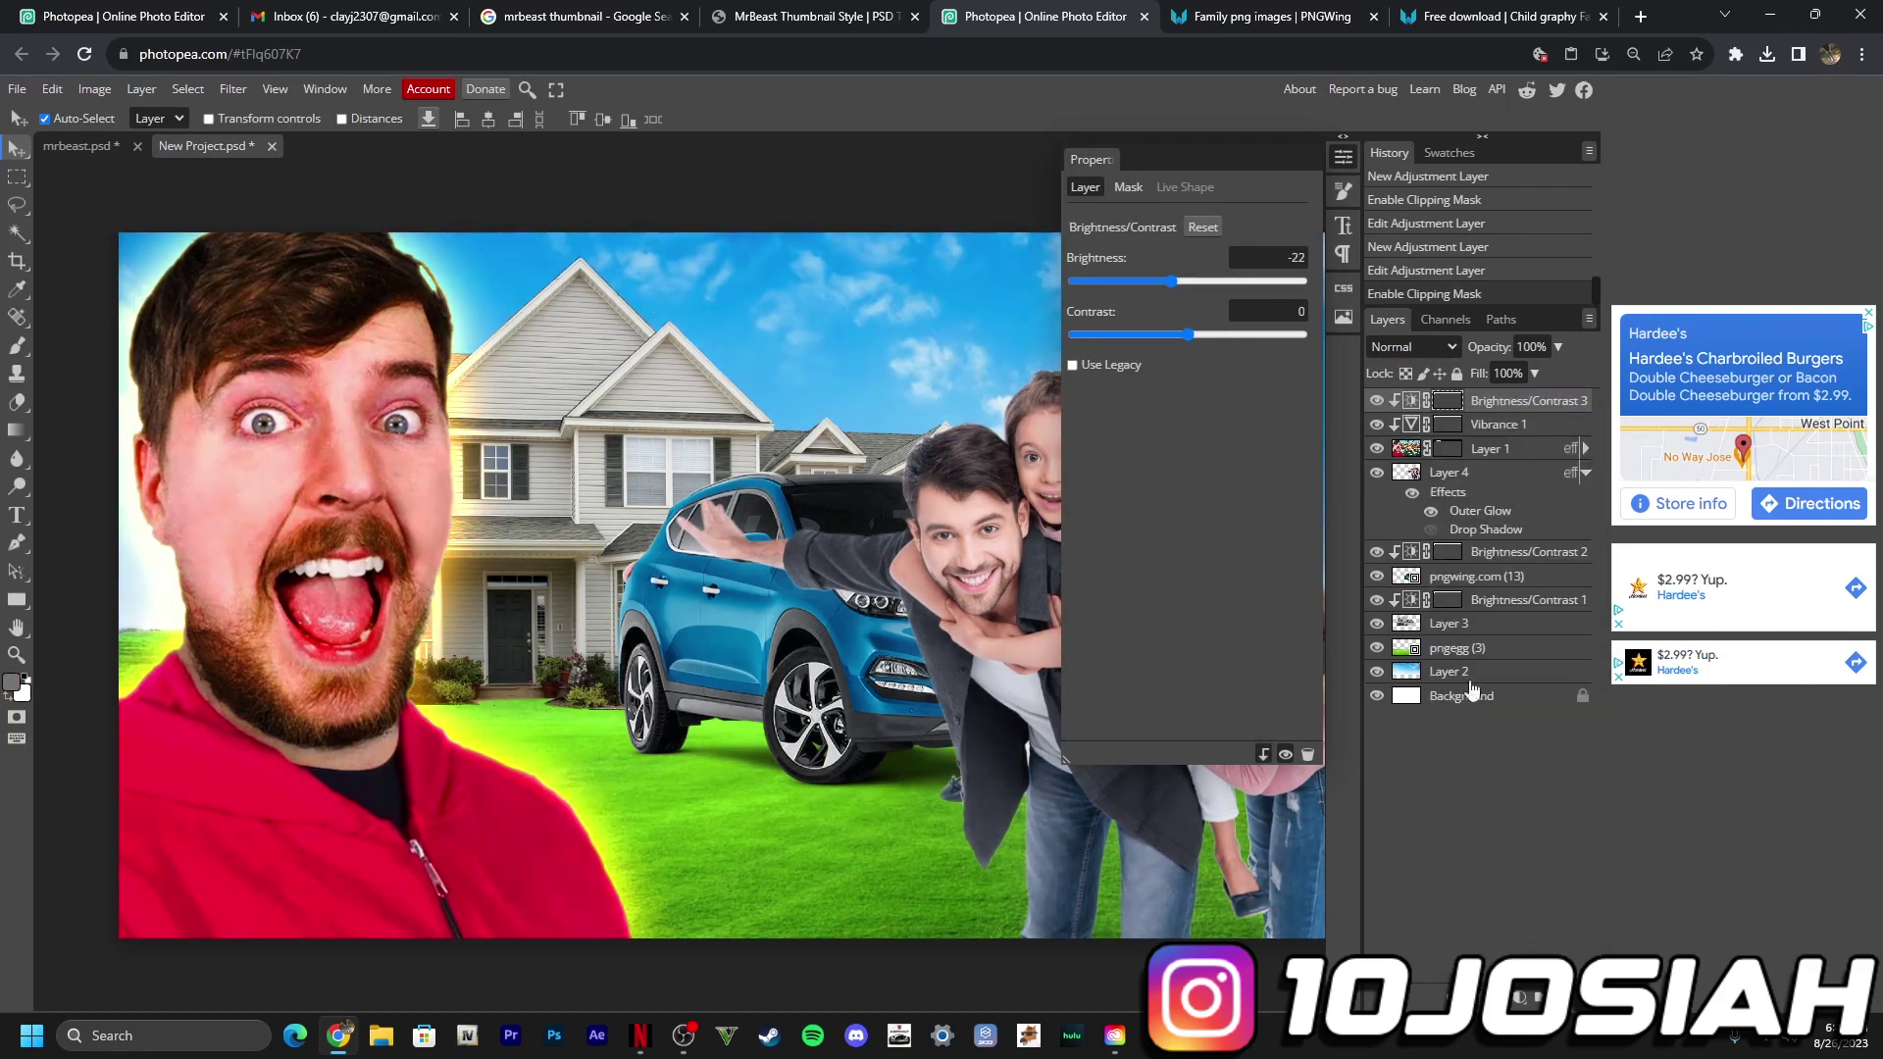
# Step: Type the black '100,000' headline above the house
pyautogui.click(1116, 173)
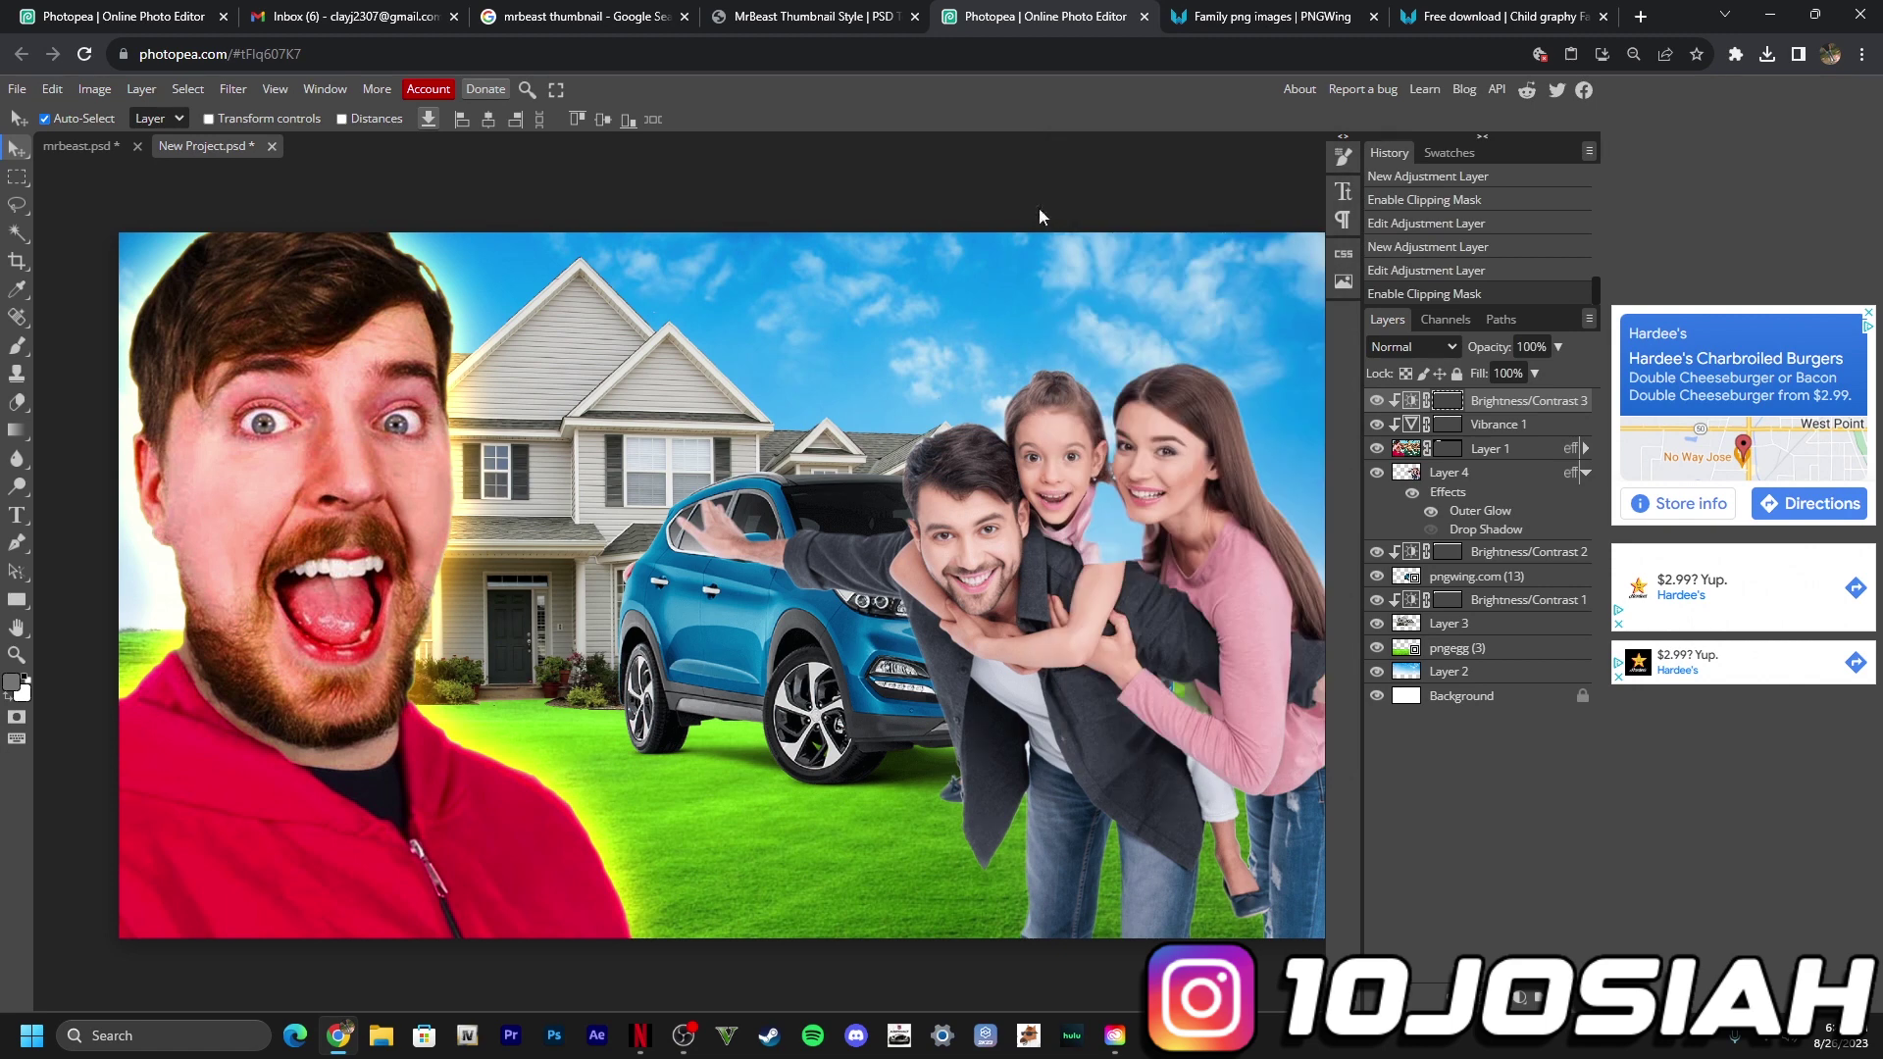
pyautogui.click(17, 515)
pyautogui.click(759, 299)
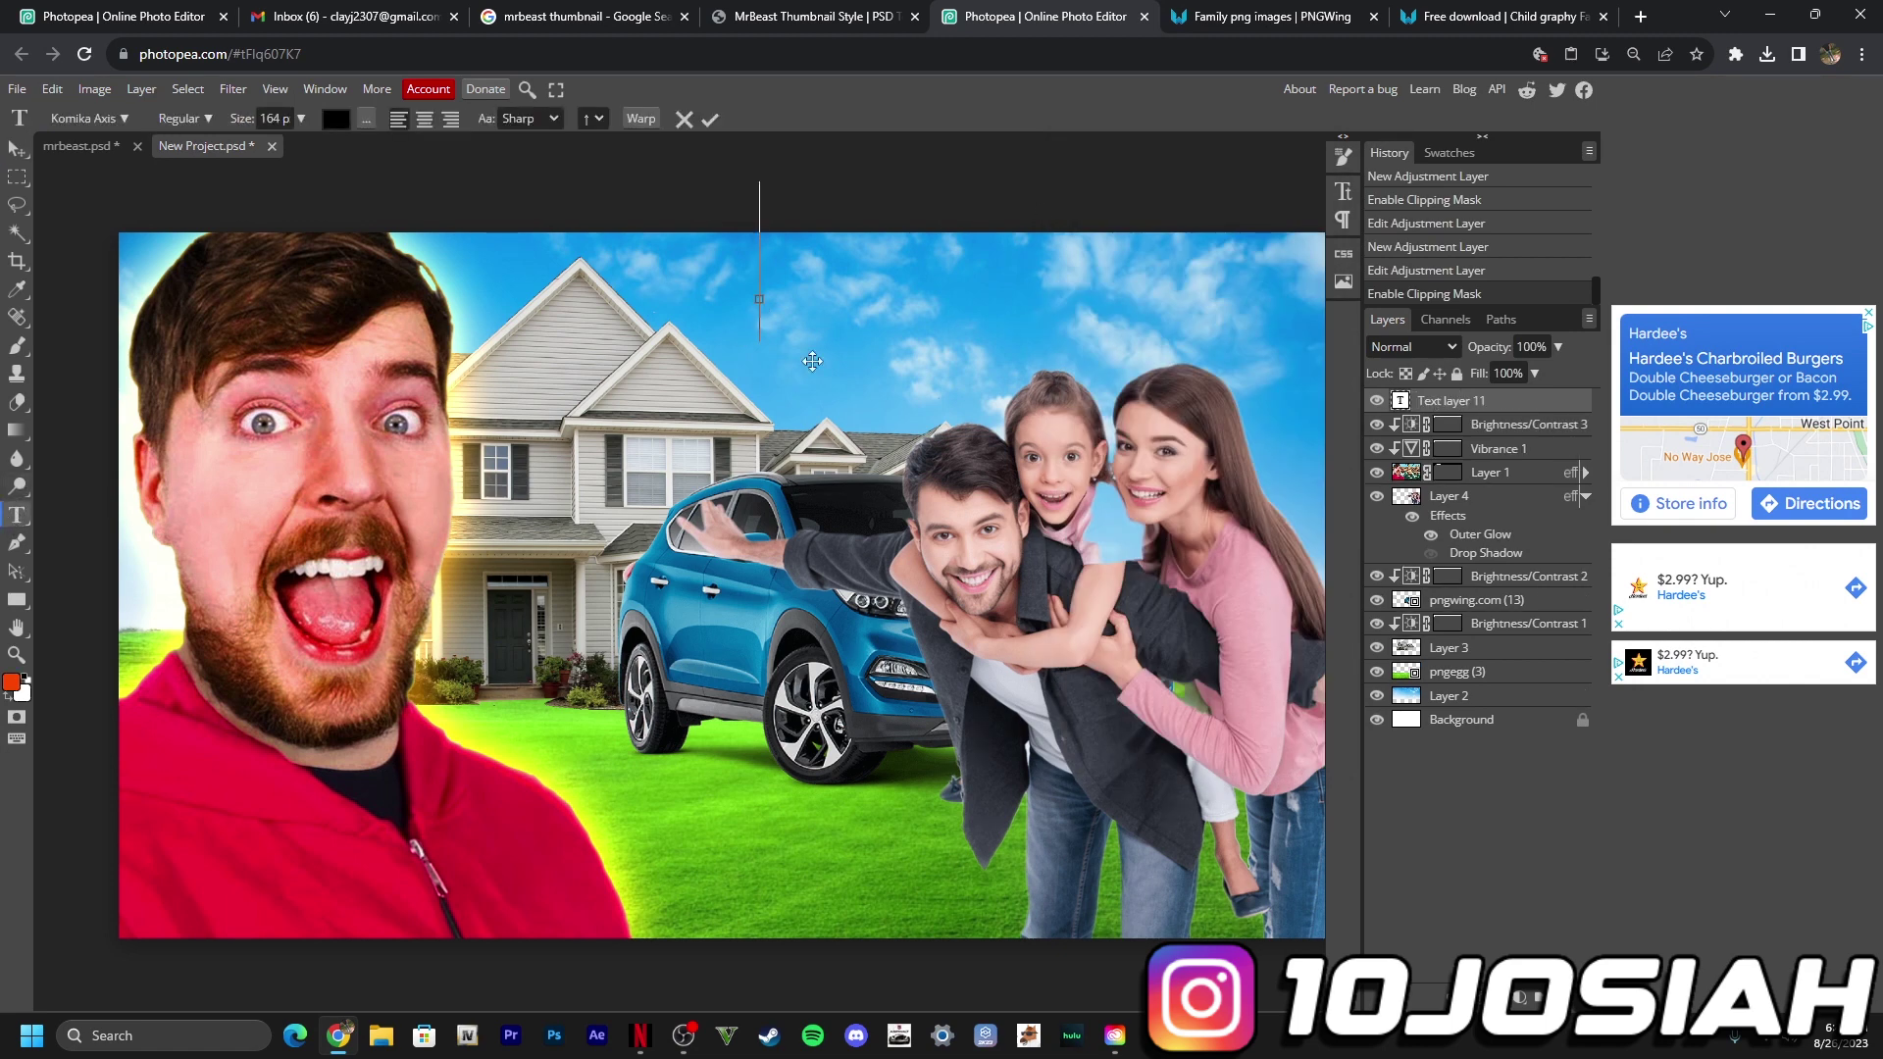
pyautogui.write('I00,0')
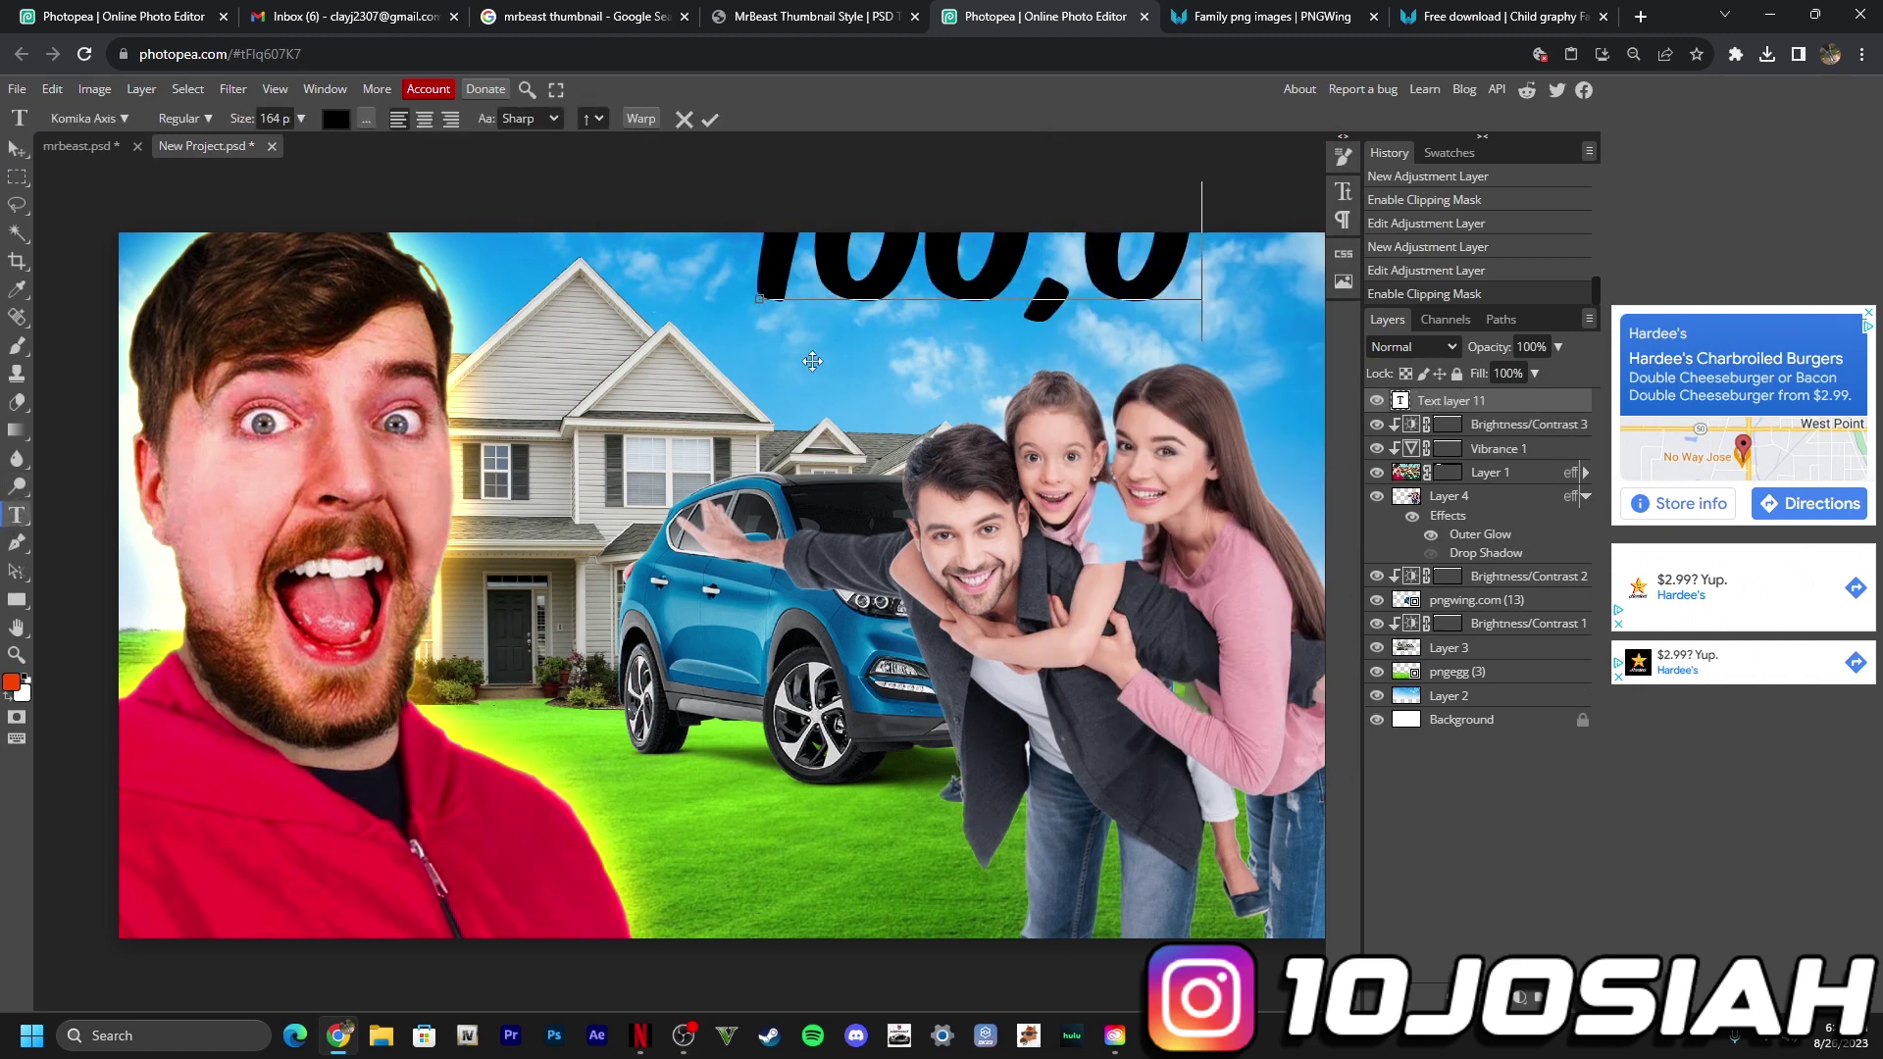
pyautogui.write('00')
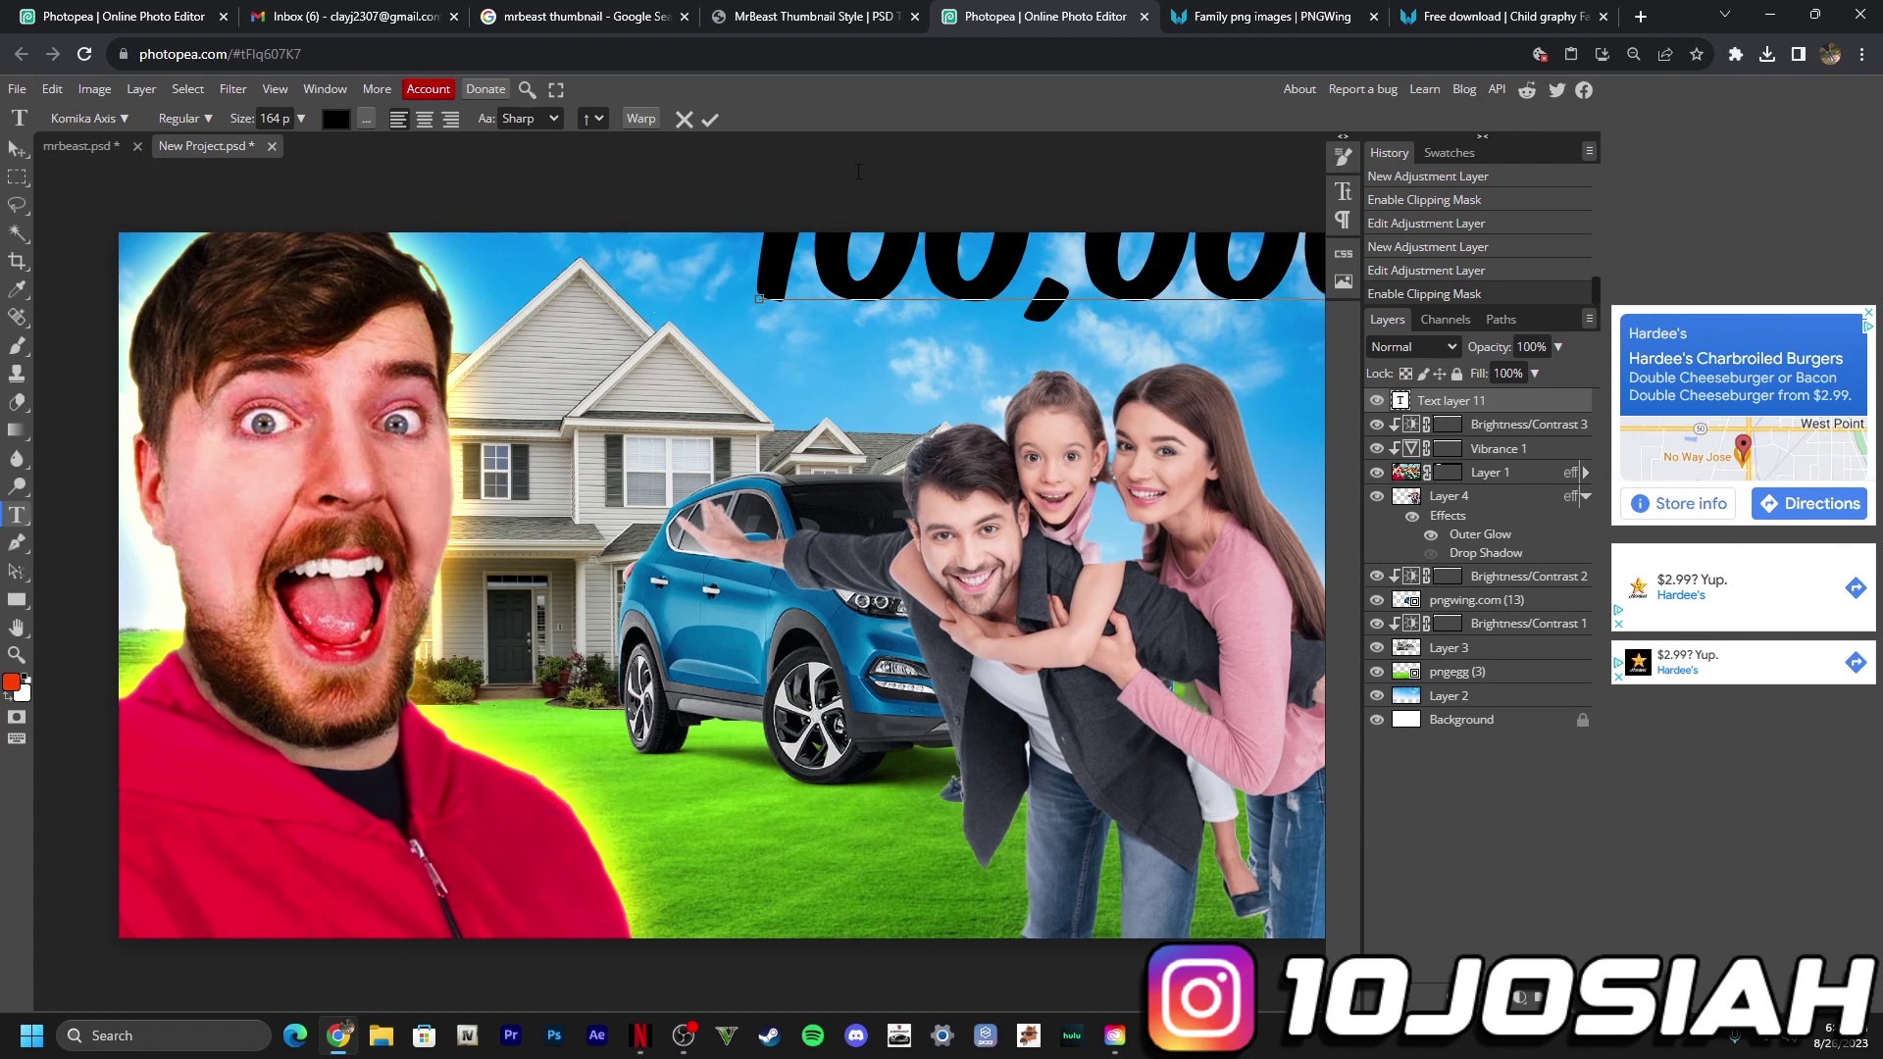
pyautogui.click(711, 118)
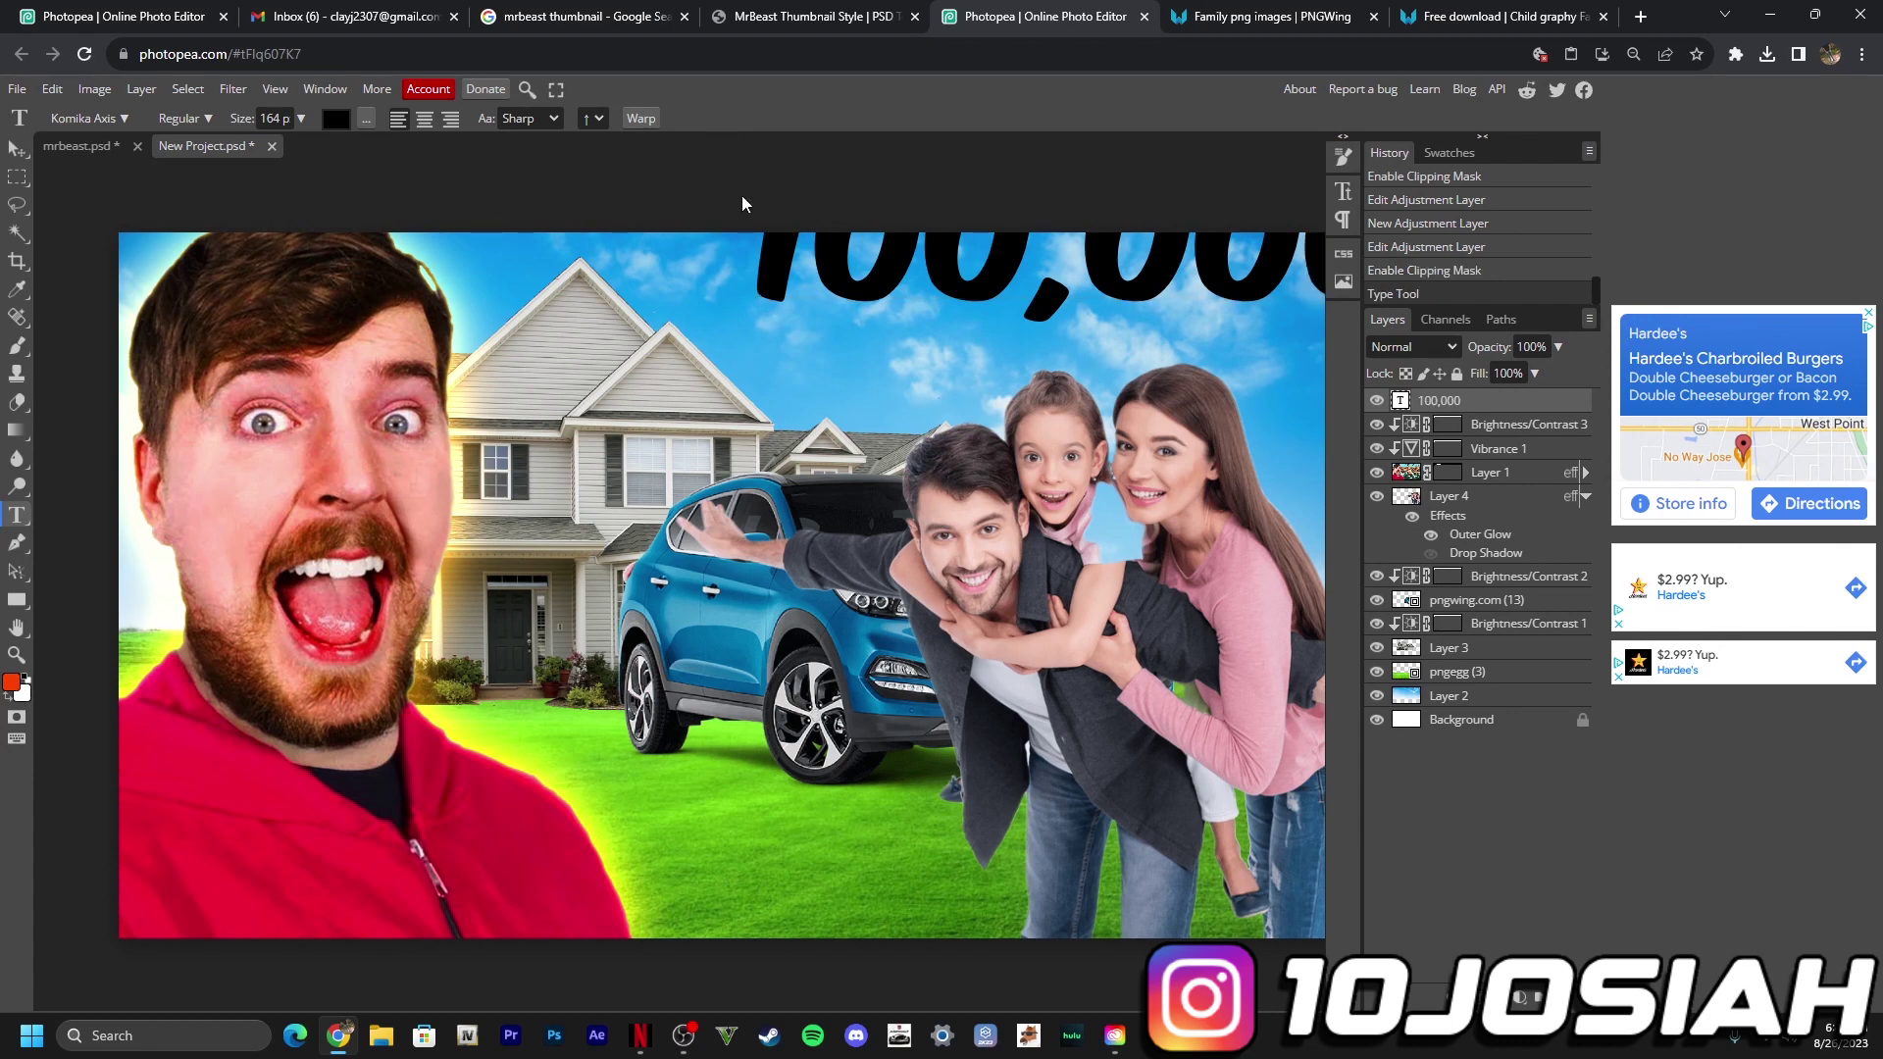
# Step: Scale the 100,000 text to about 82%, center it at the top, and move it below pngegg (3)
pyautogui.hotkey('ctrl', 't')
pyautogui.moveTo(755, 321); pyautogui.dragTo(875, 291)
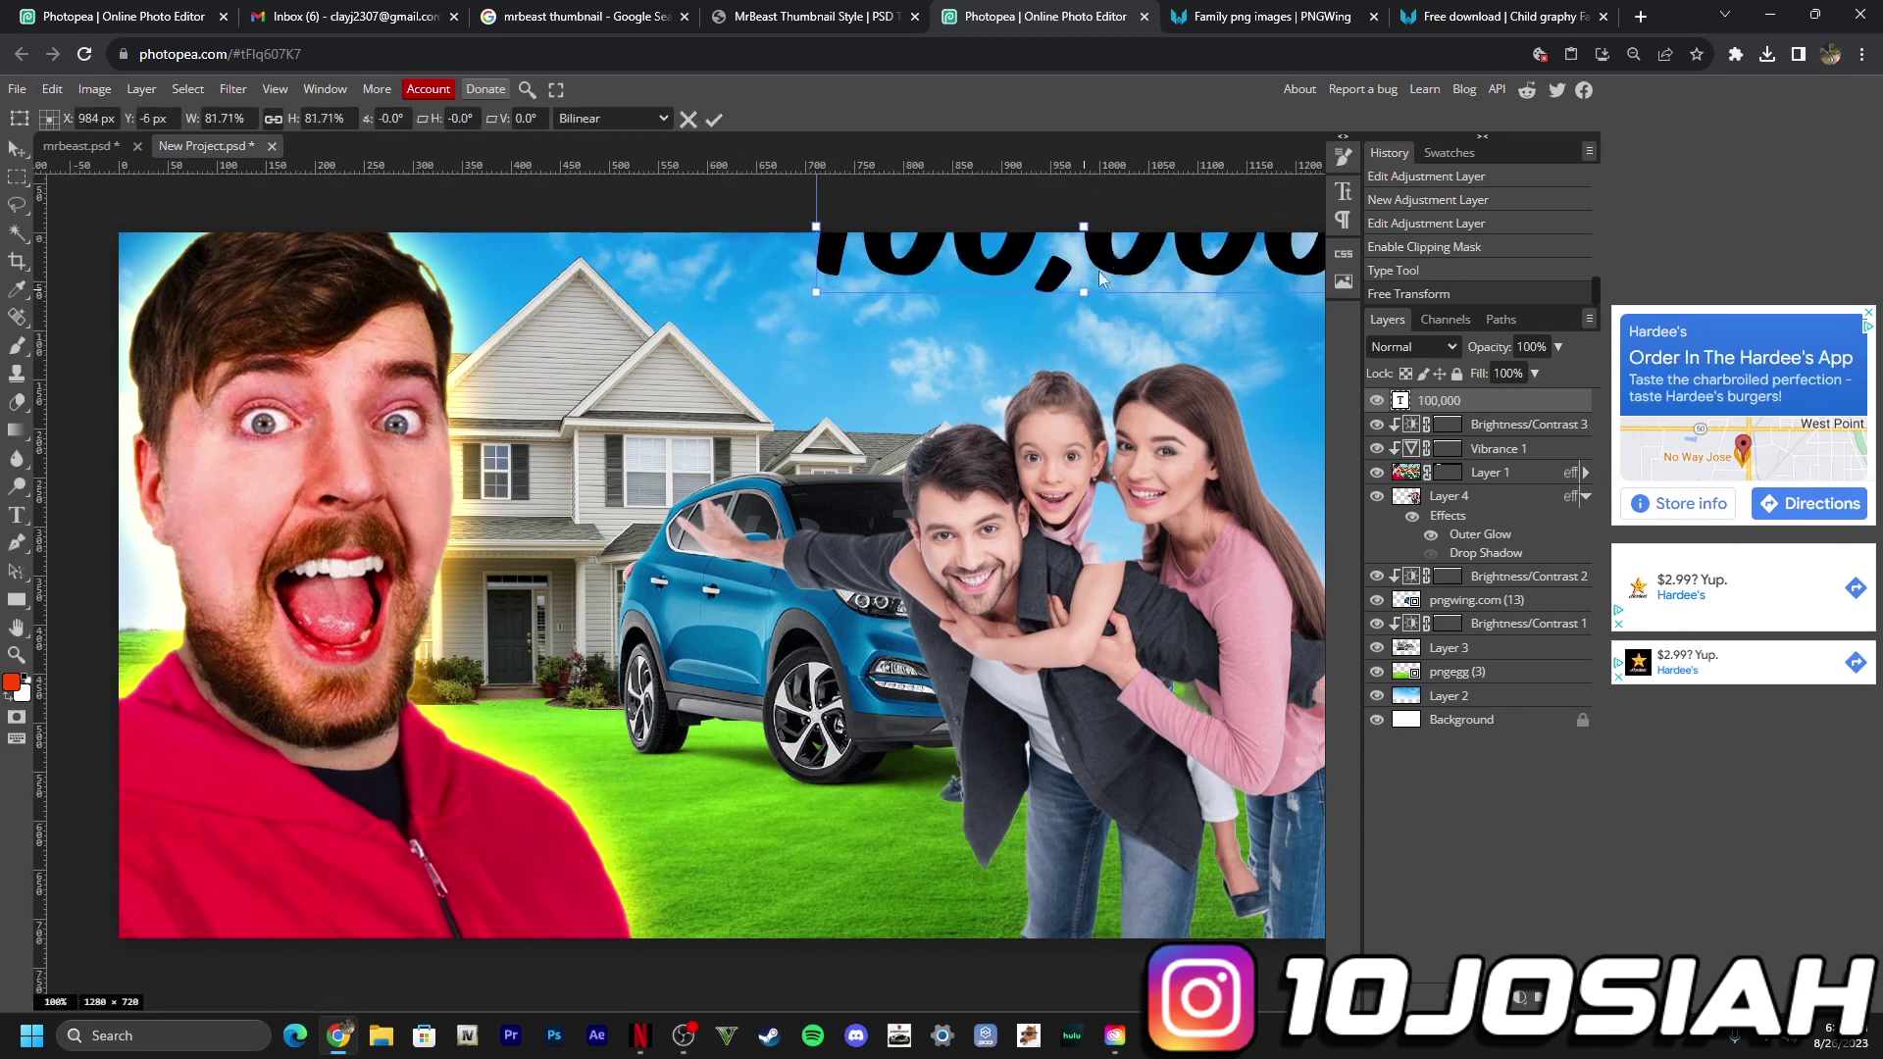
pyautogui.moveTo(1157, 262)
pyautogui.mouseDown()
pyautogui.moveTo(963, 398)
pyautogui.moveTo(1042, 371)
pyautogui.moveTo(1028, 388)
pyautogui.mouseUp()
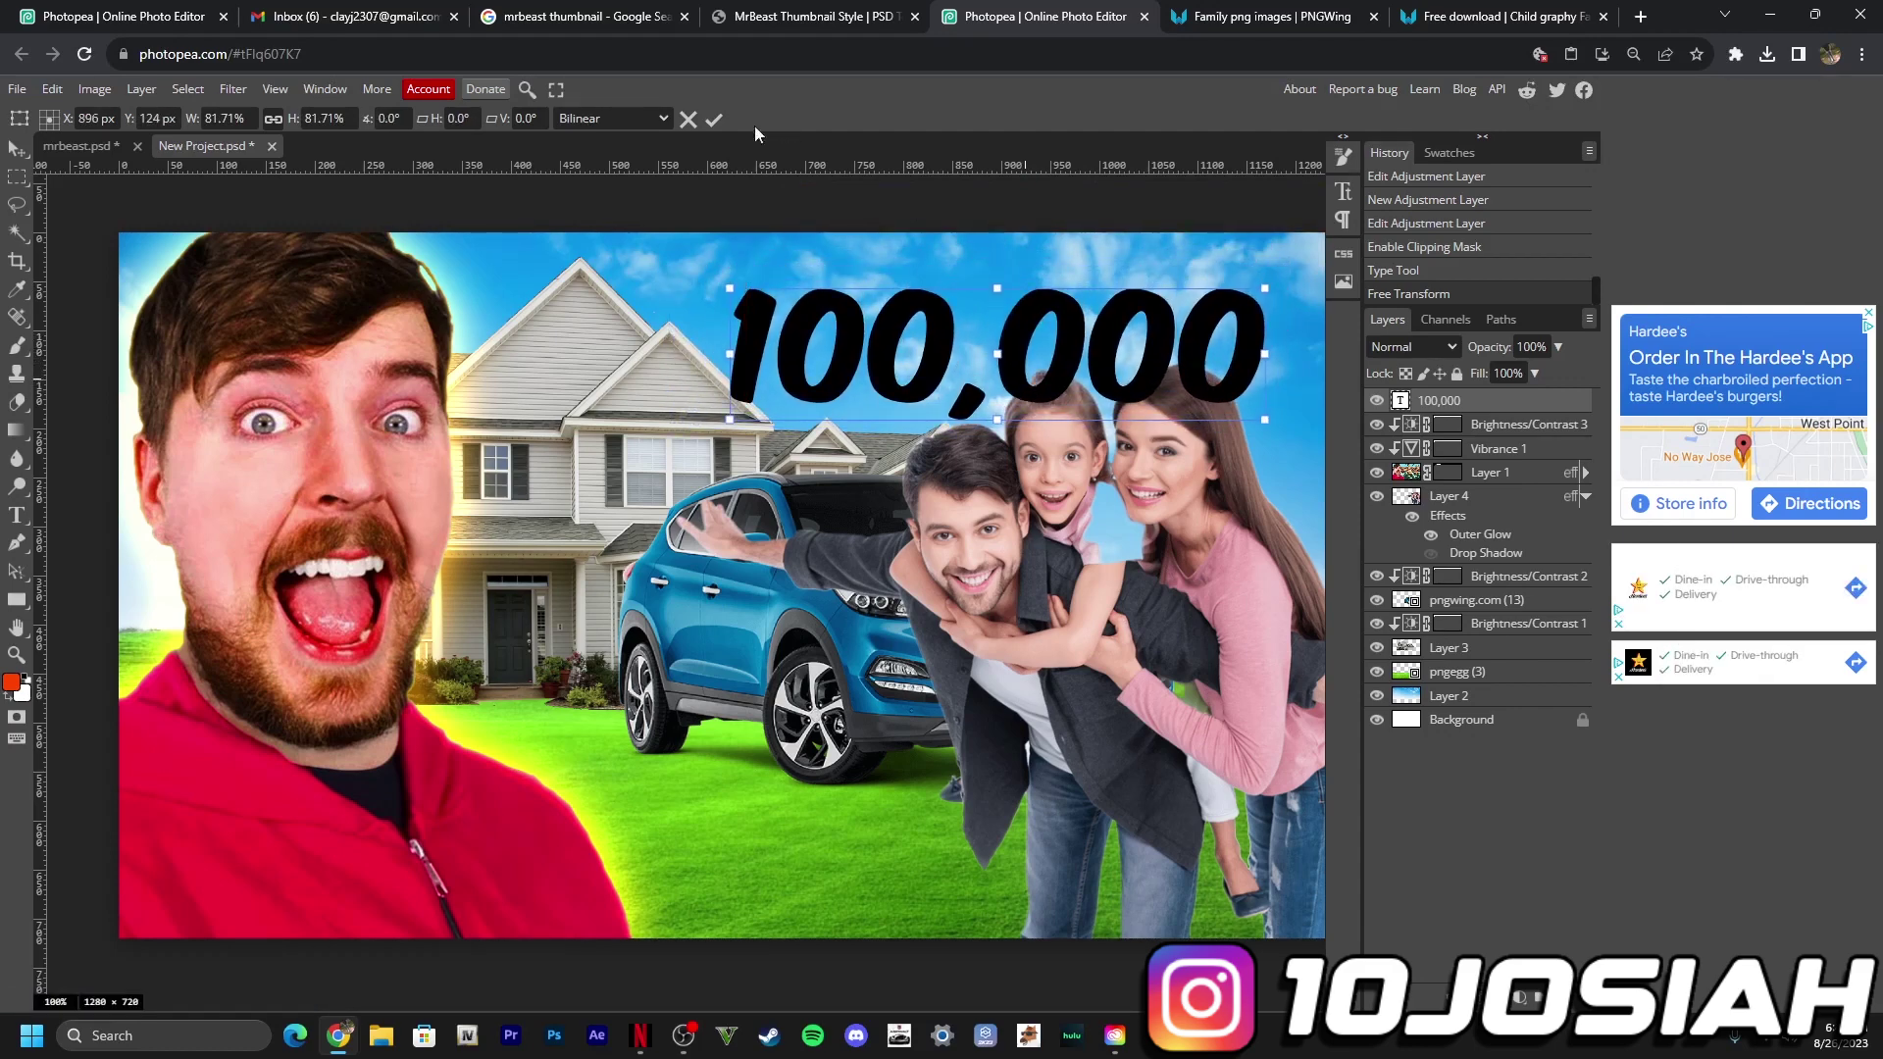
pyautogui.click(715, 119)
pyautogui.moveTo(1524, 408)
pyautogui.mouseDown()
pyautogui.moveTo(1478, 615)
pyautogui.moveTo(1469, 585)
pyautogui.moveTo(1505, 681)
pyautogui.mouseUp()
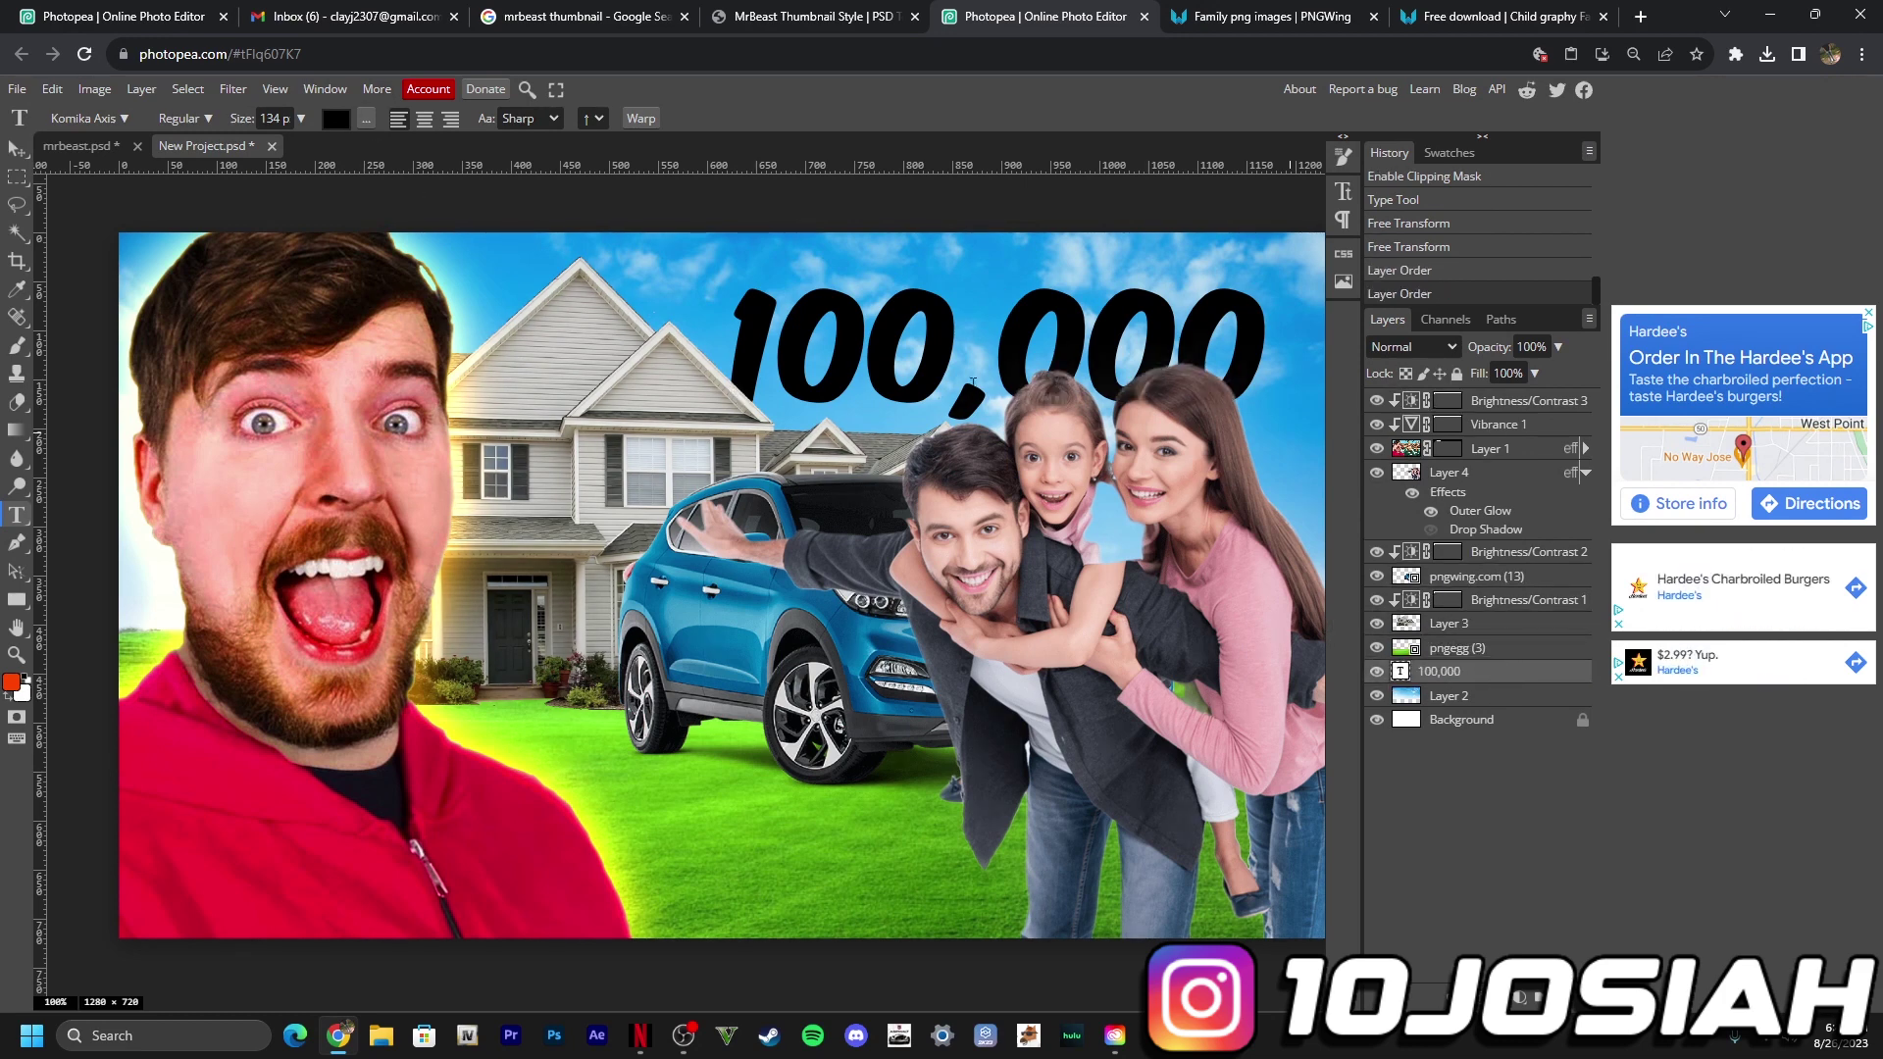
# Step: Open FAZE.psd from the J Drive (E:)
pyautogui.click(18, 147)
pyautogui.click(17, 88)
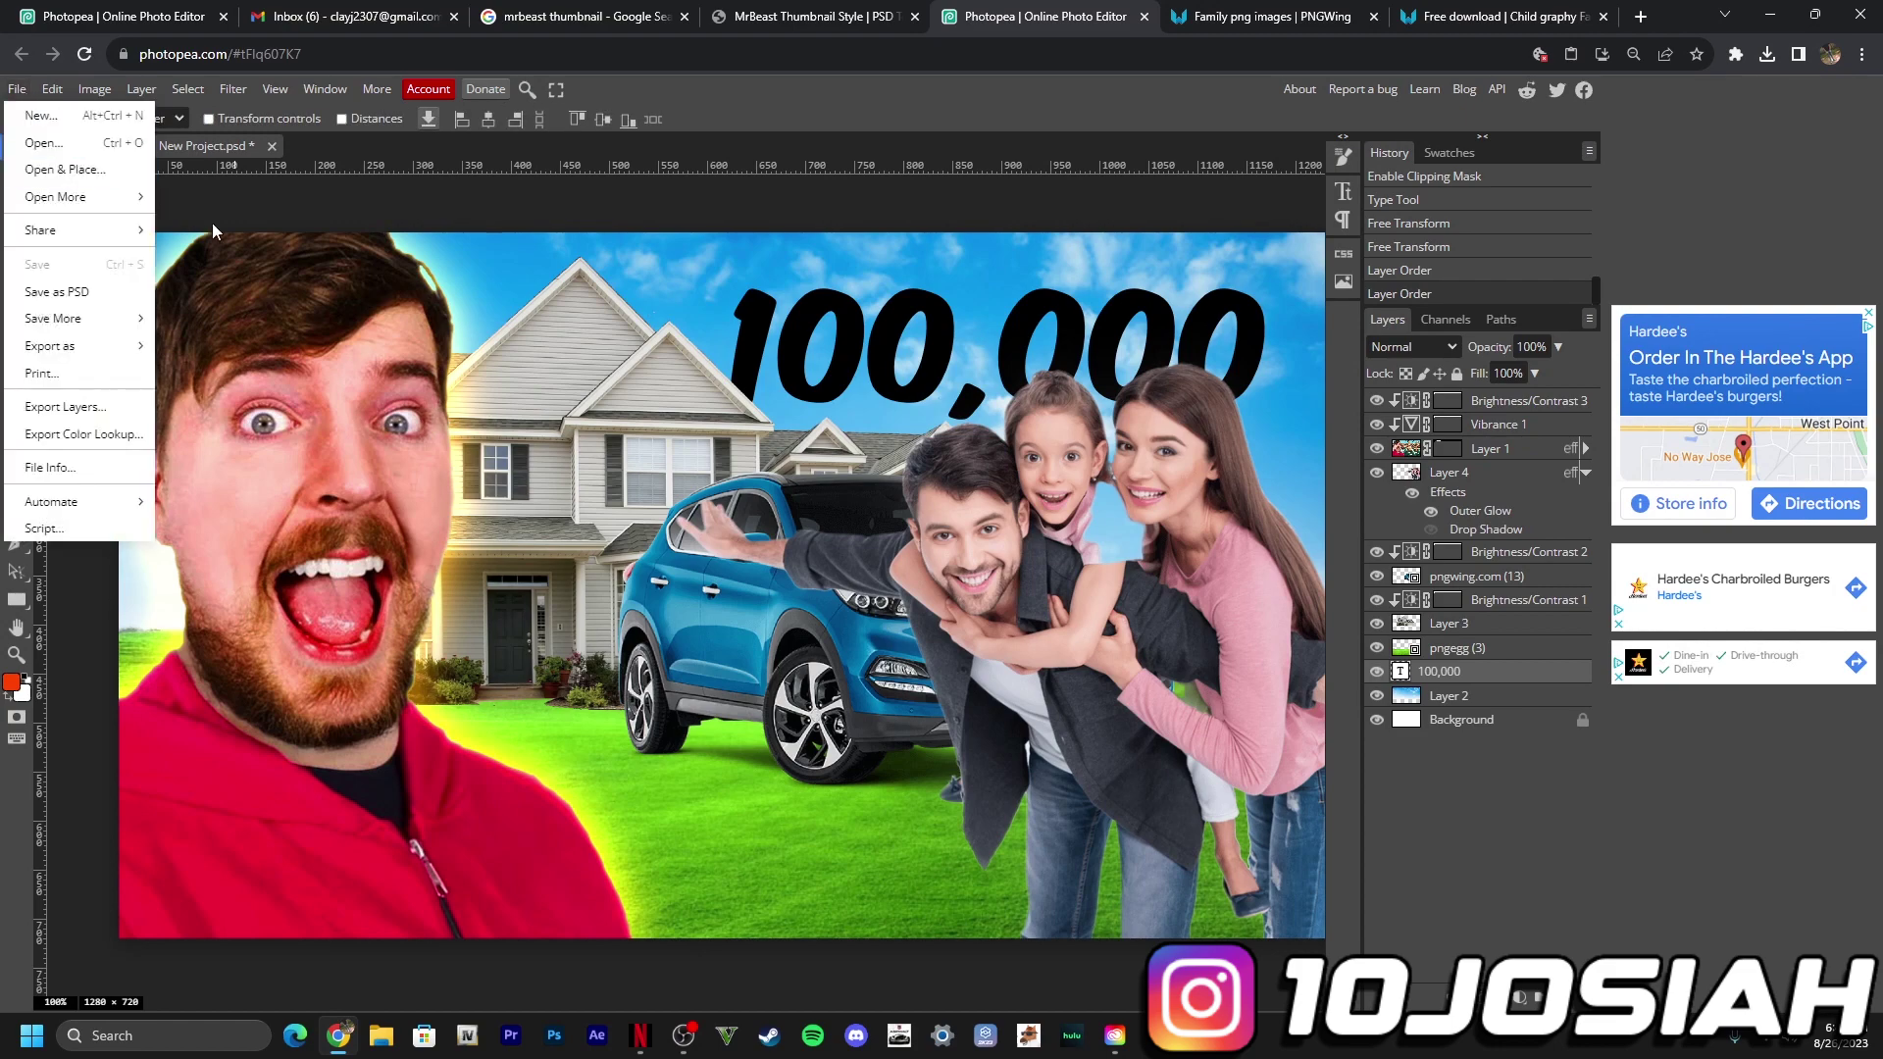
pyautogui.click(97, 144)
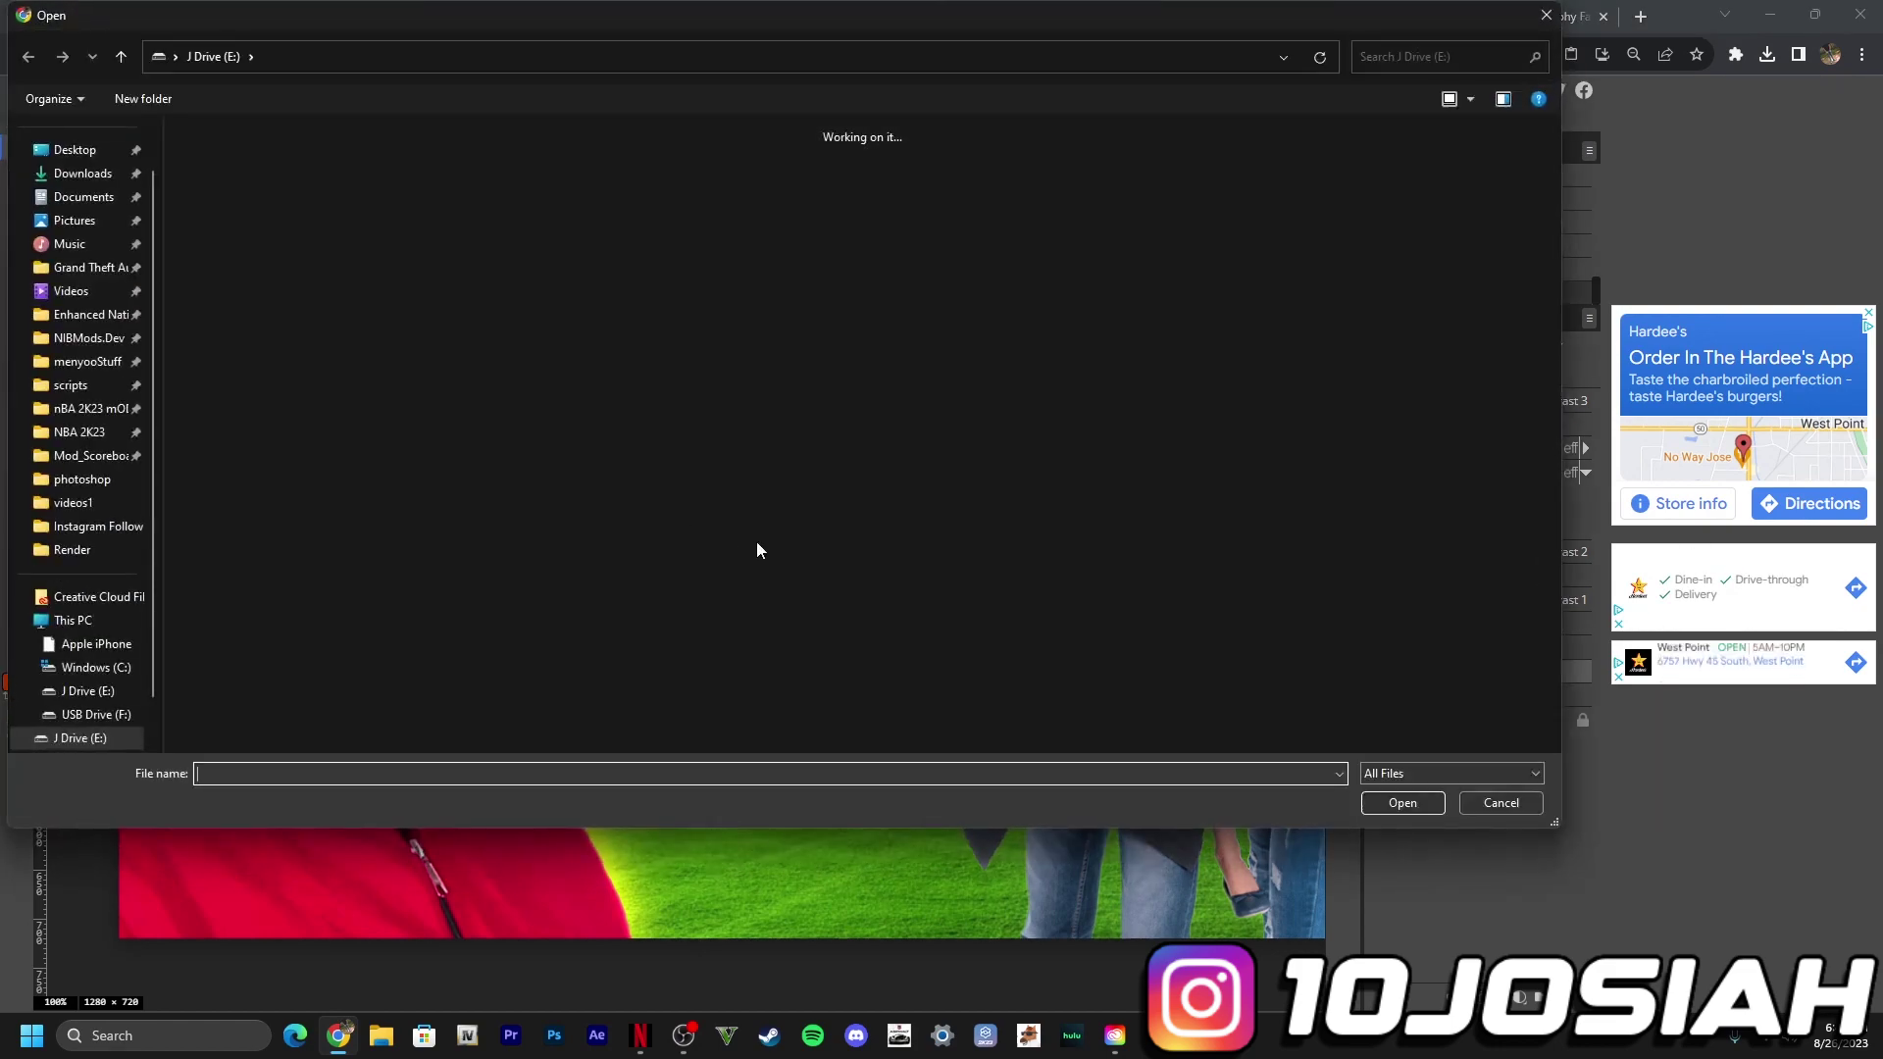
pyautogui.click(1499, 801)
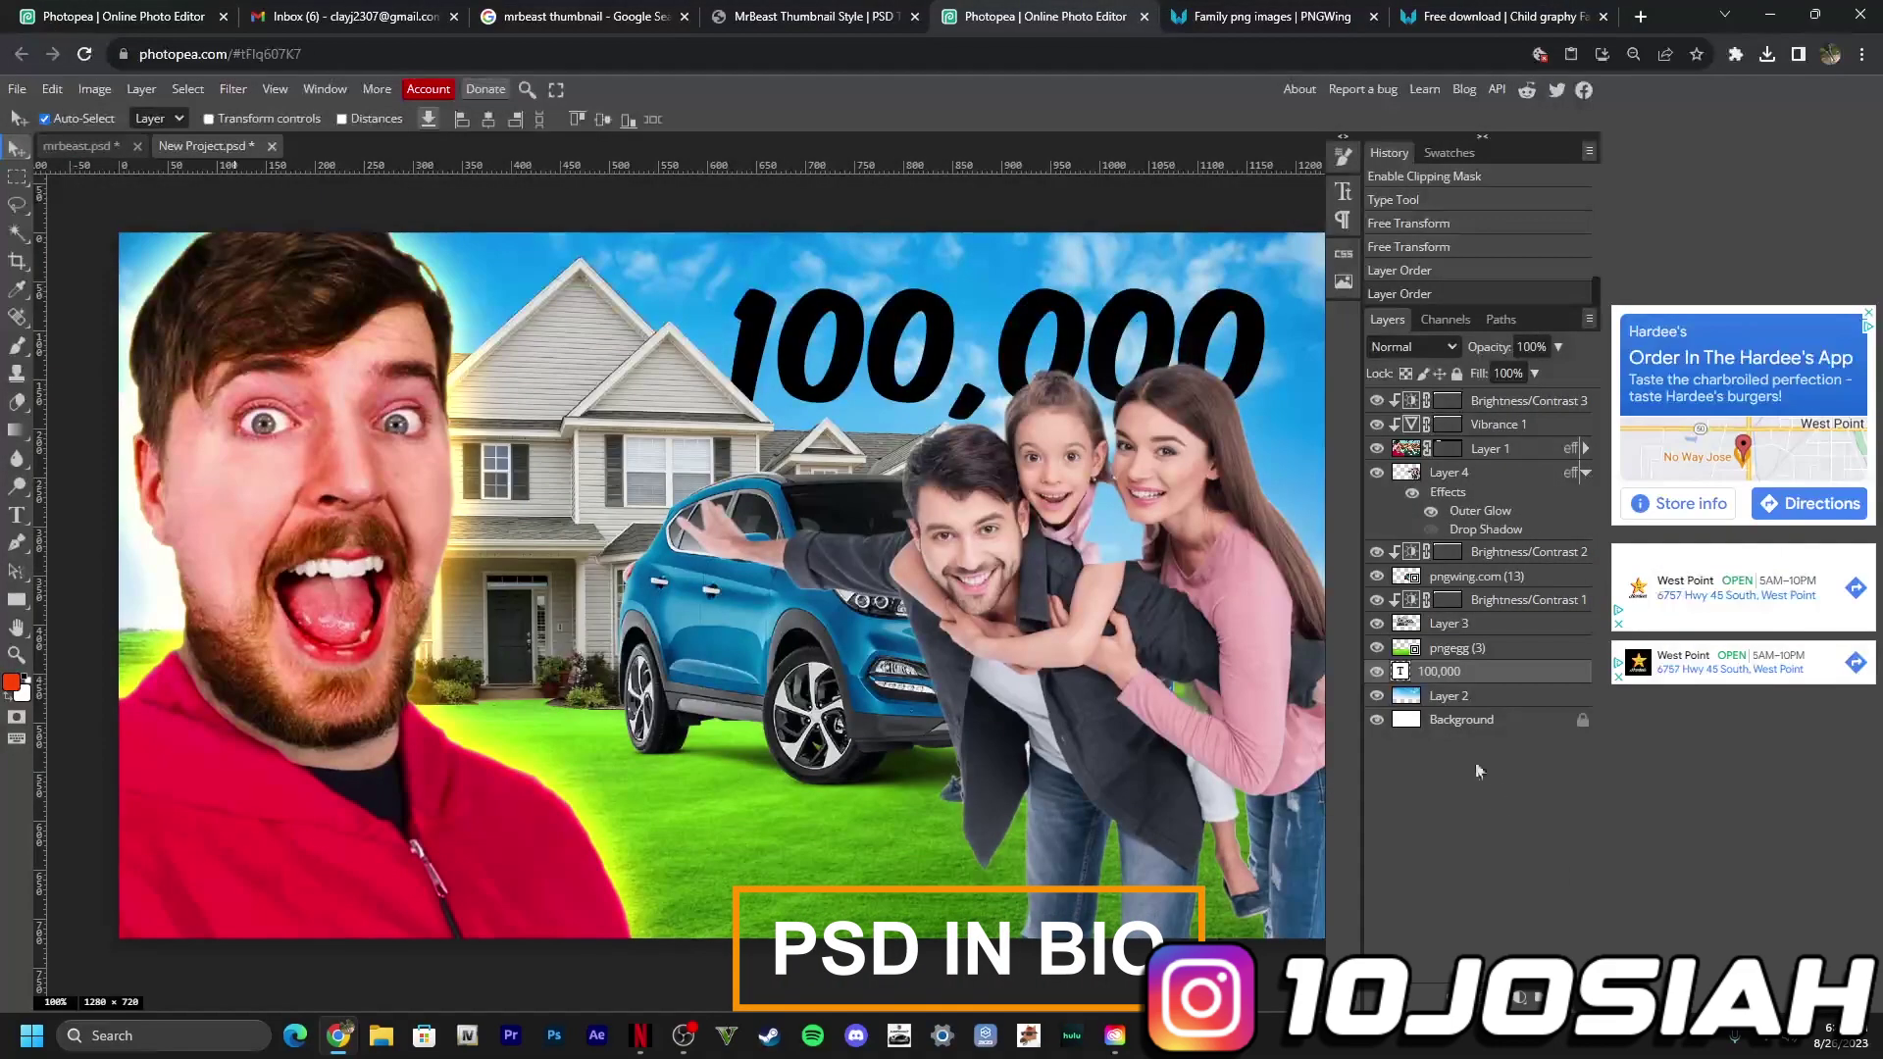
pyautogui.rightClick(1431, 676)
pyautogui.click(17, 89)
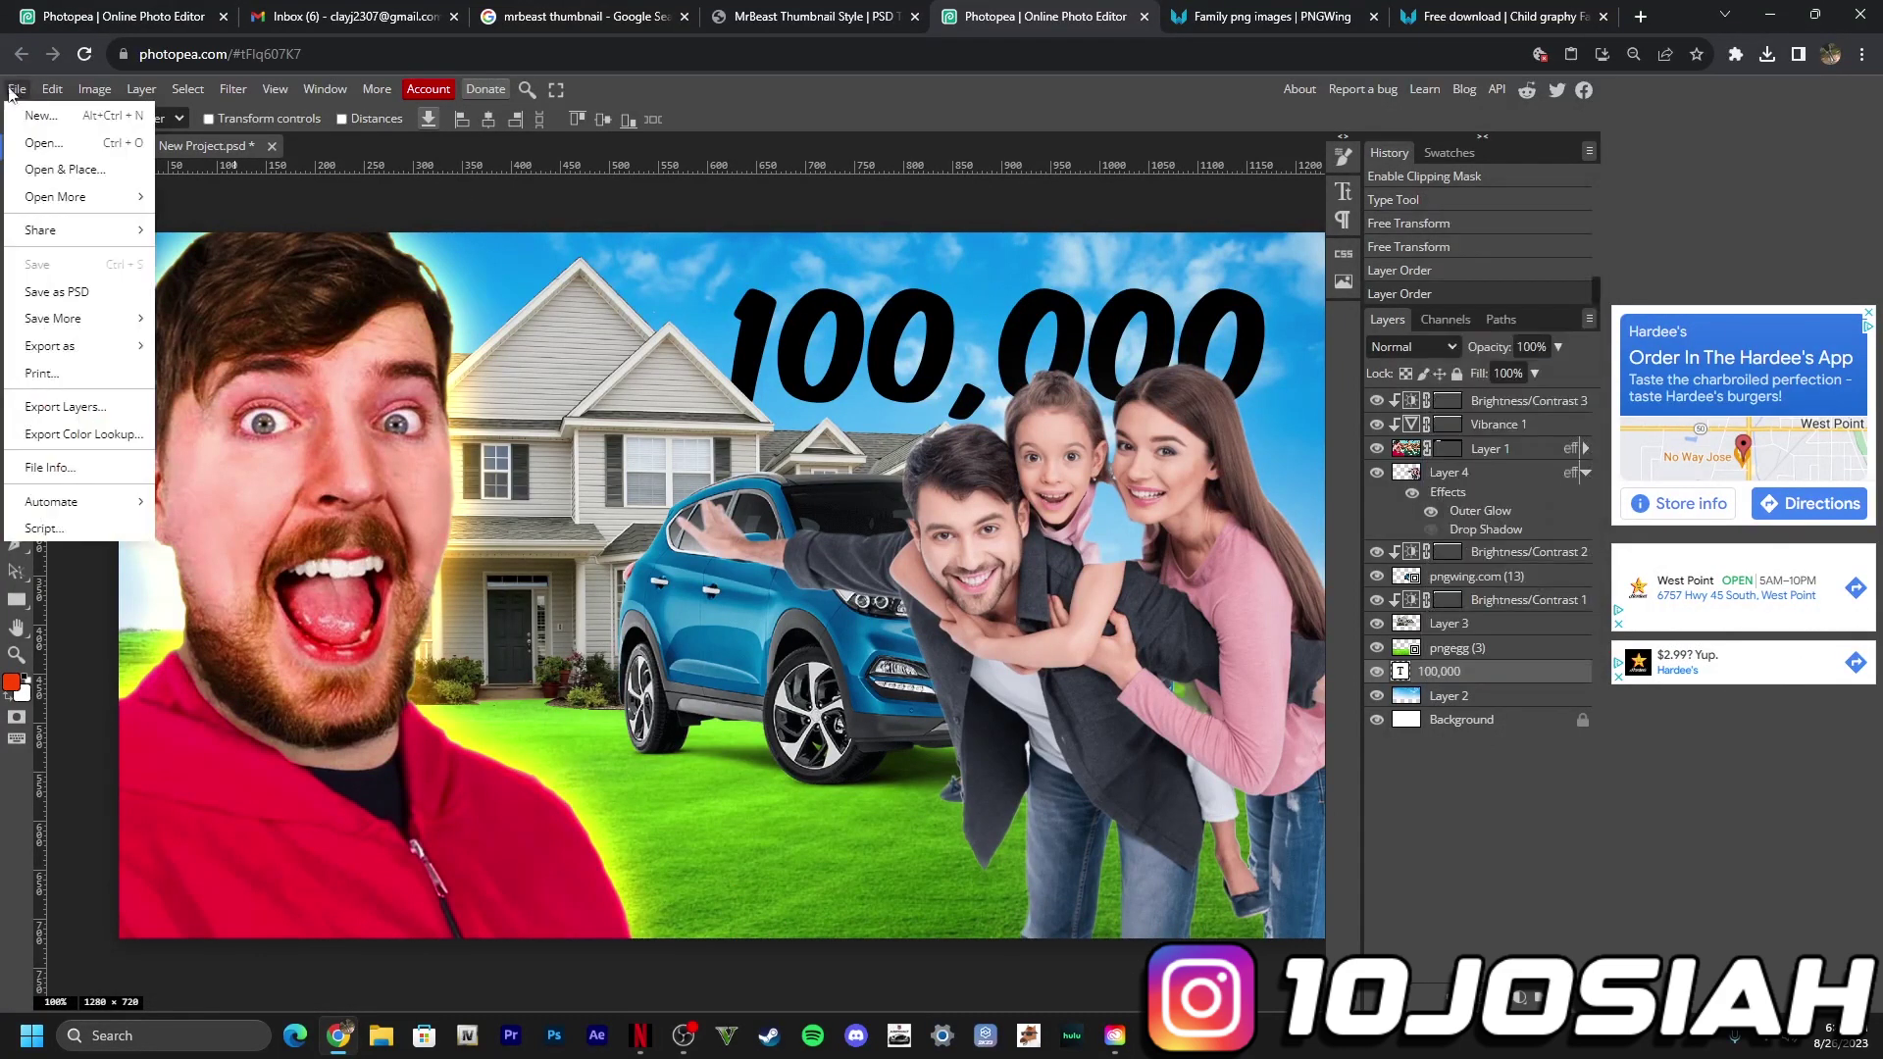
pyautogui.click(52, 144)
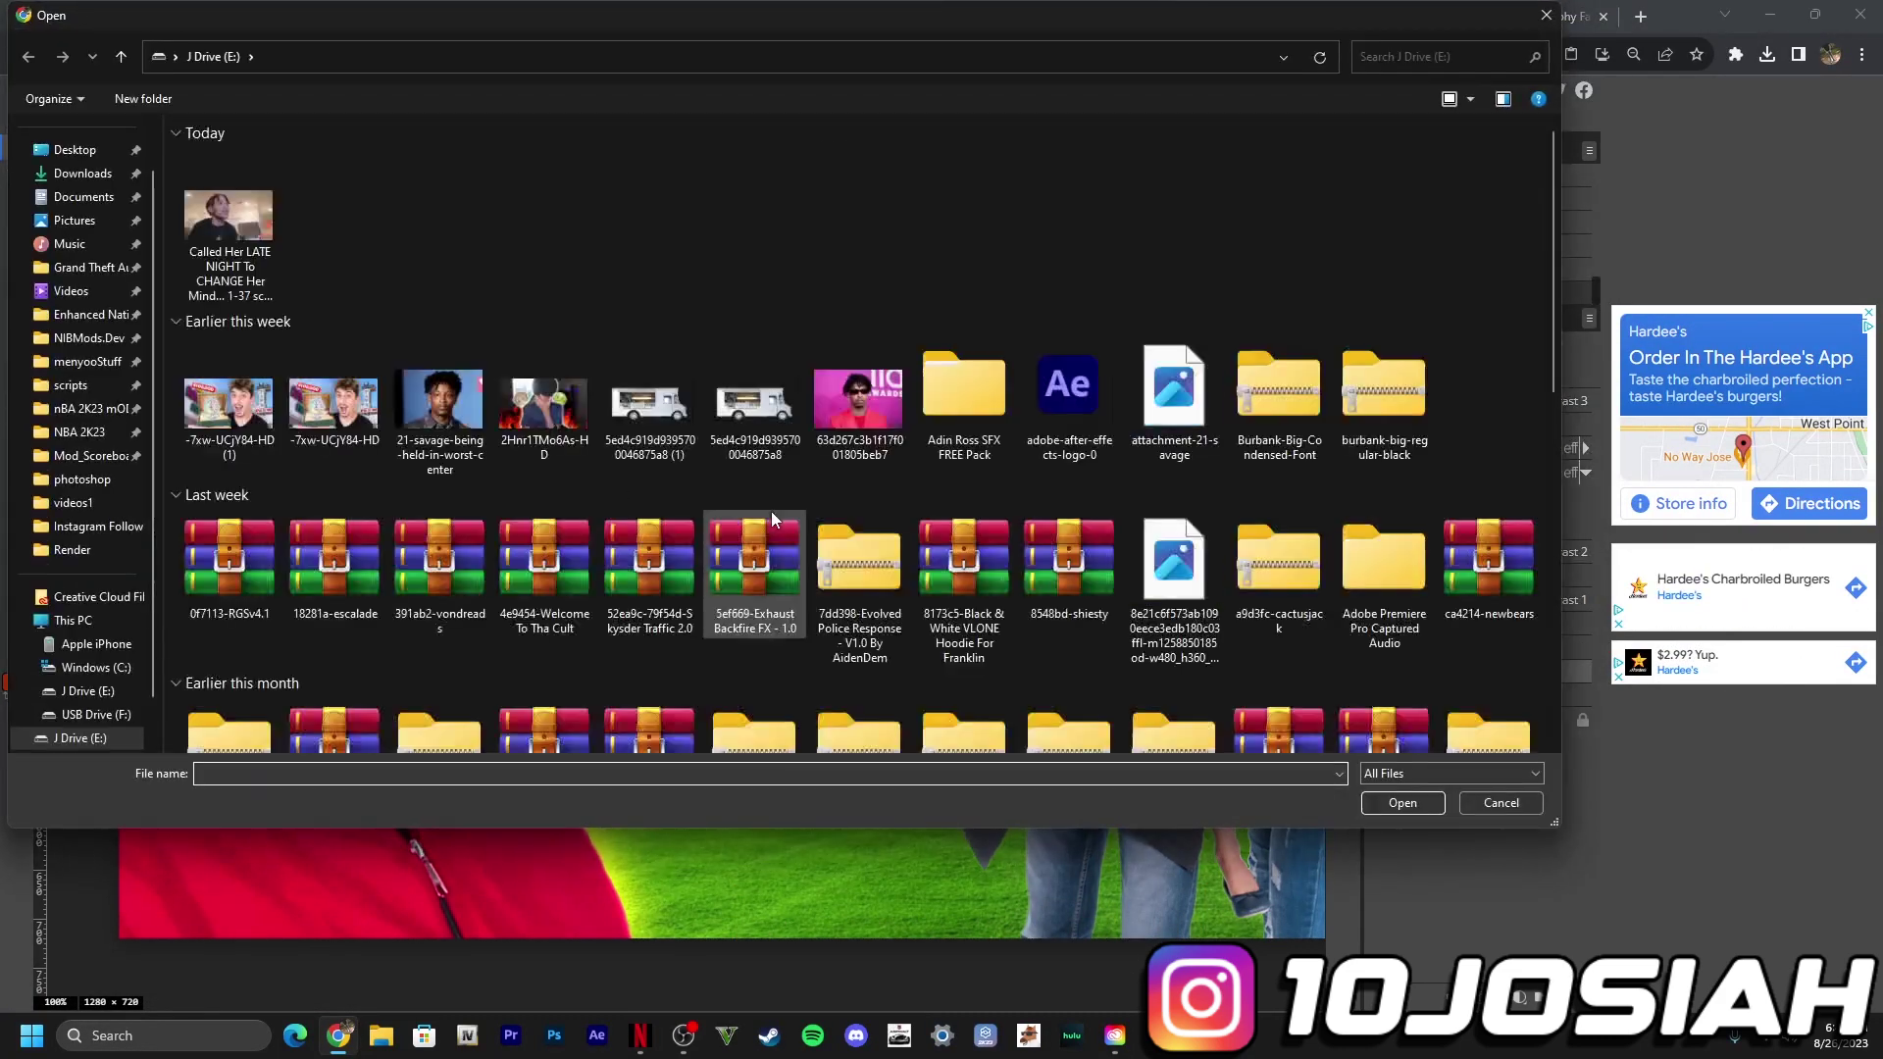
pyautogui.scroll(-5, 771, 510)
pyautogui.scroll(-1, 771, 511)
pyautogui.scroll(-1, 90, 648)
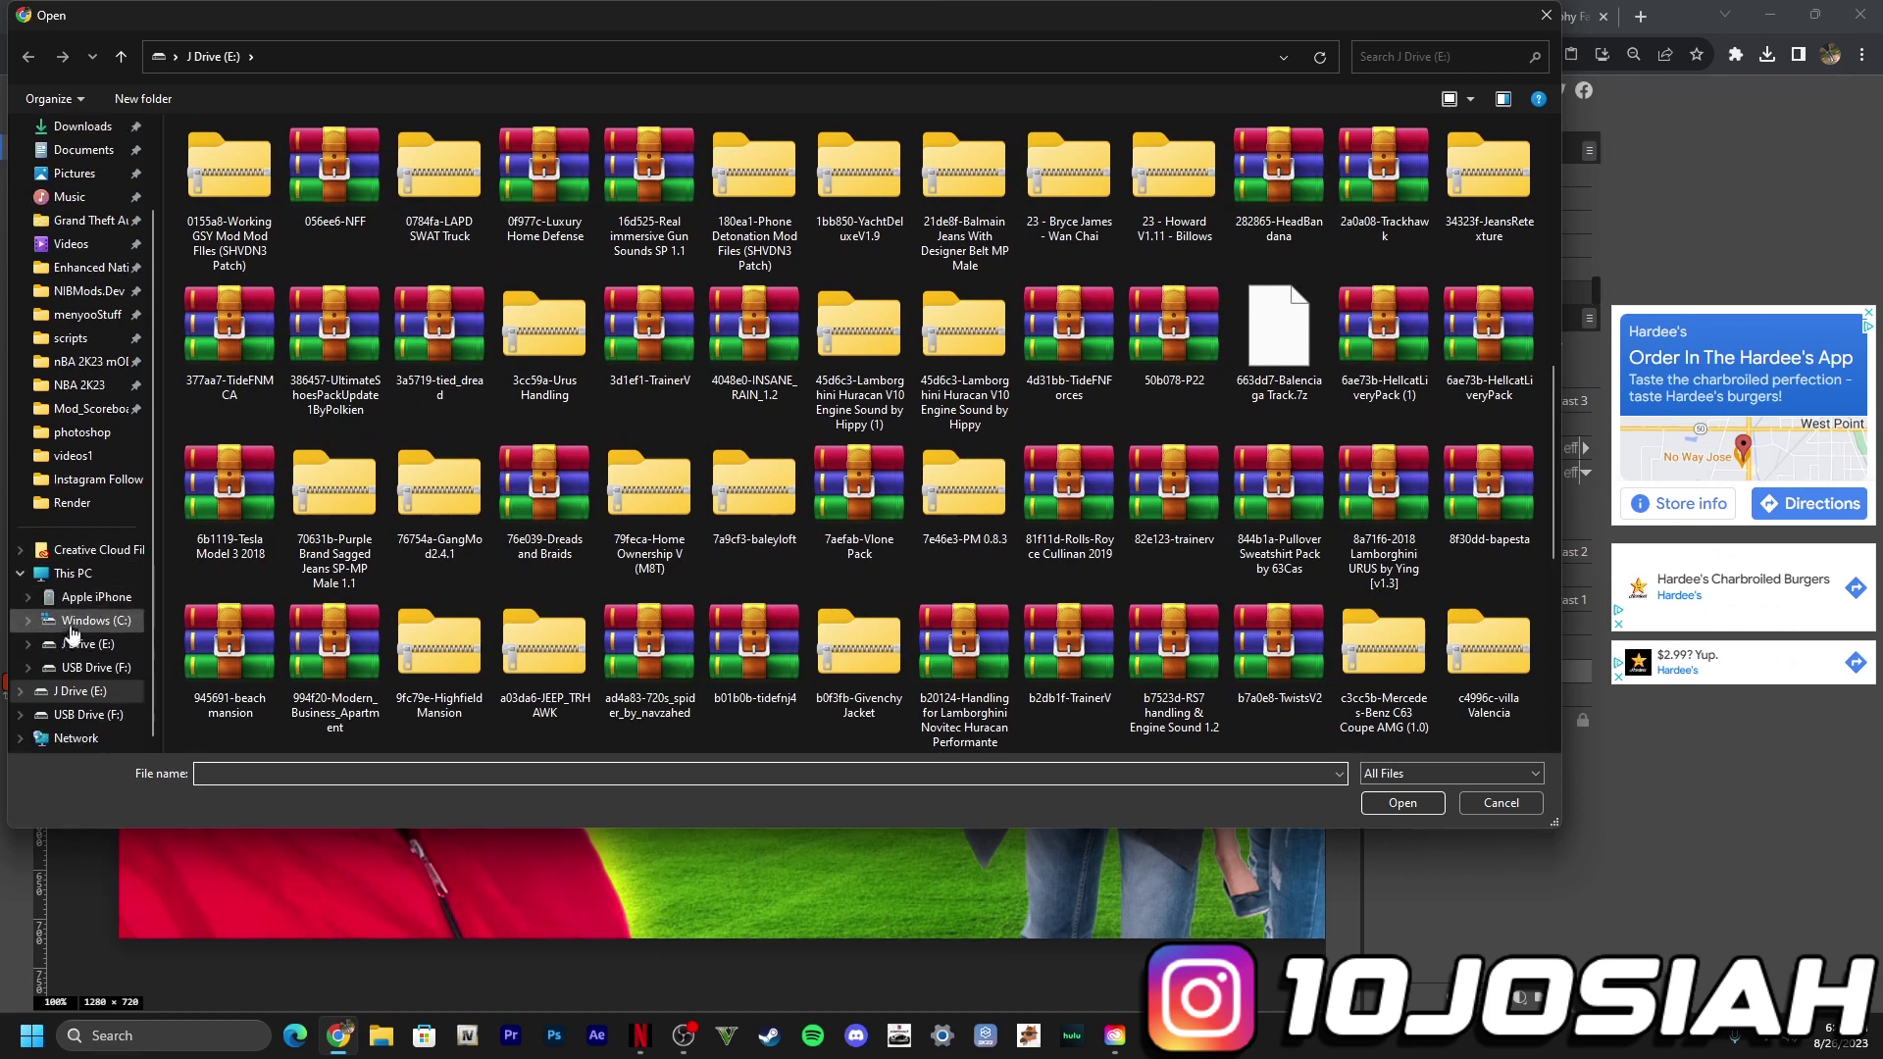
pyautogui.click(89, 647)
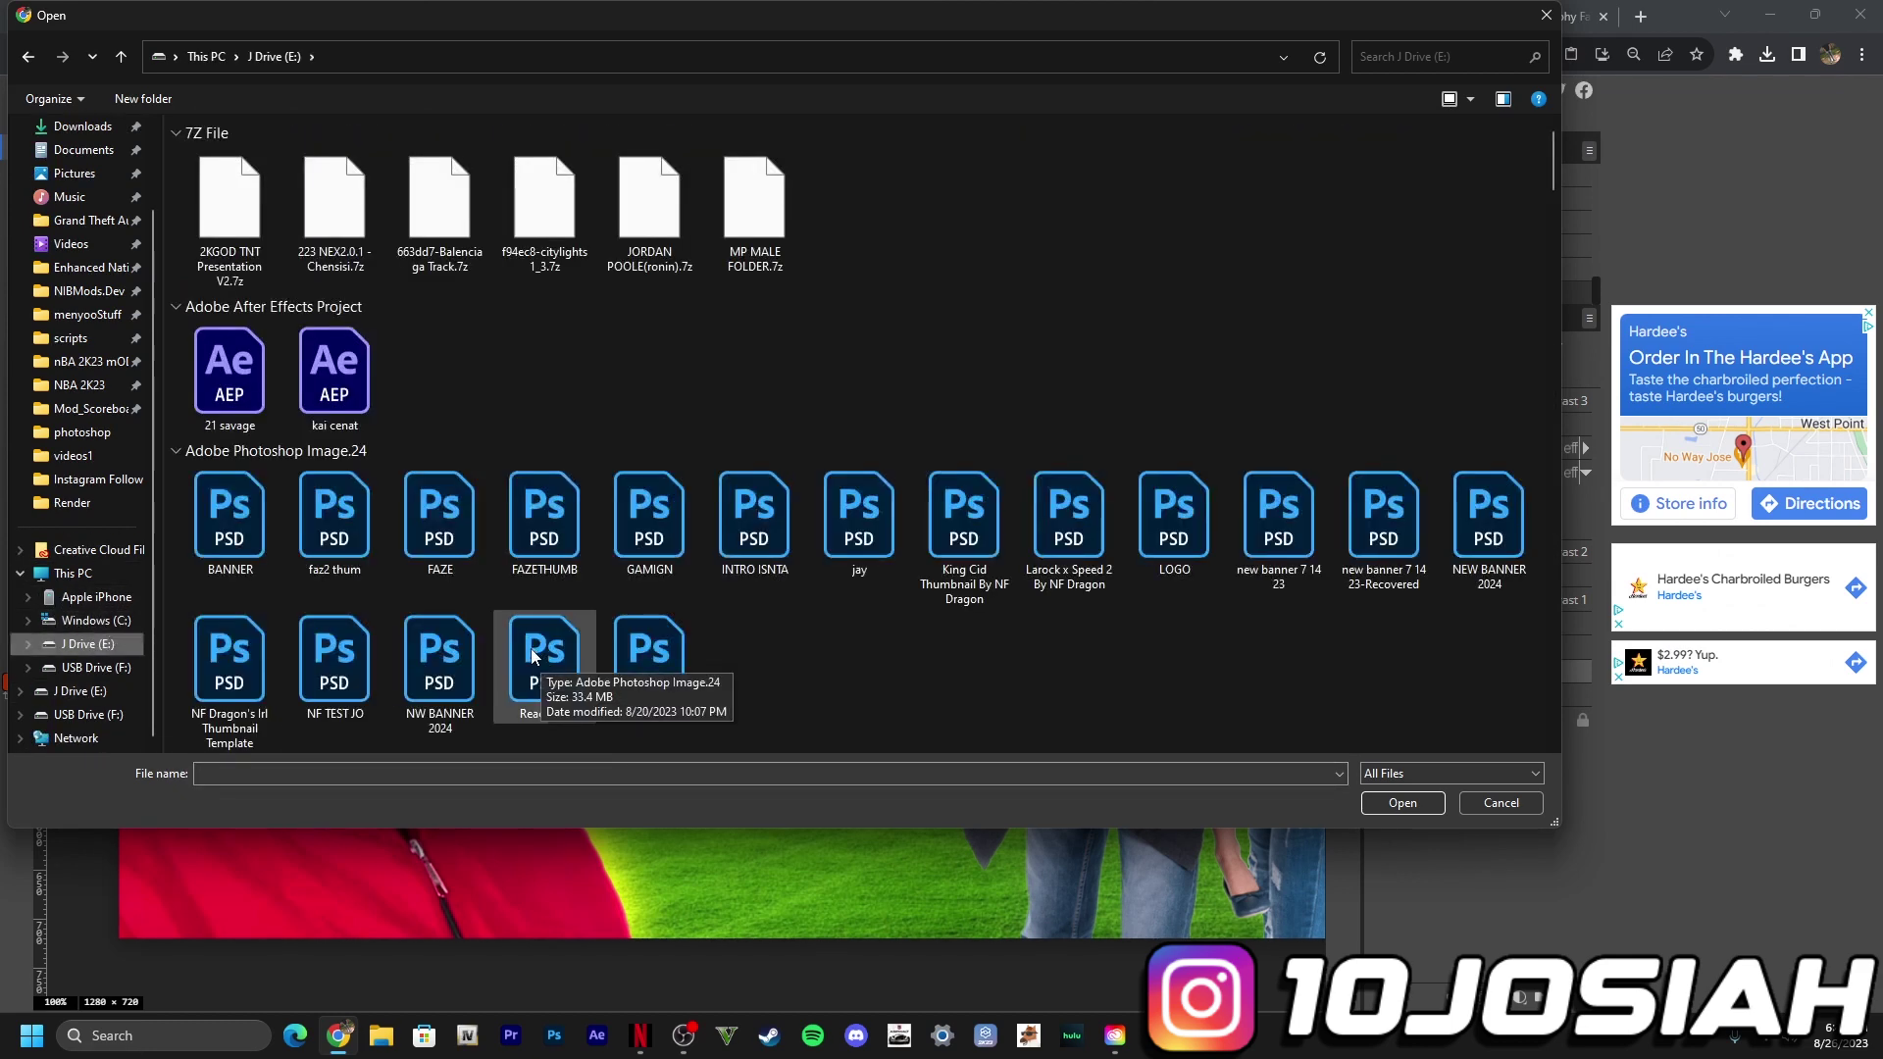
pyautogui.doubleClick(432, 553)
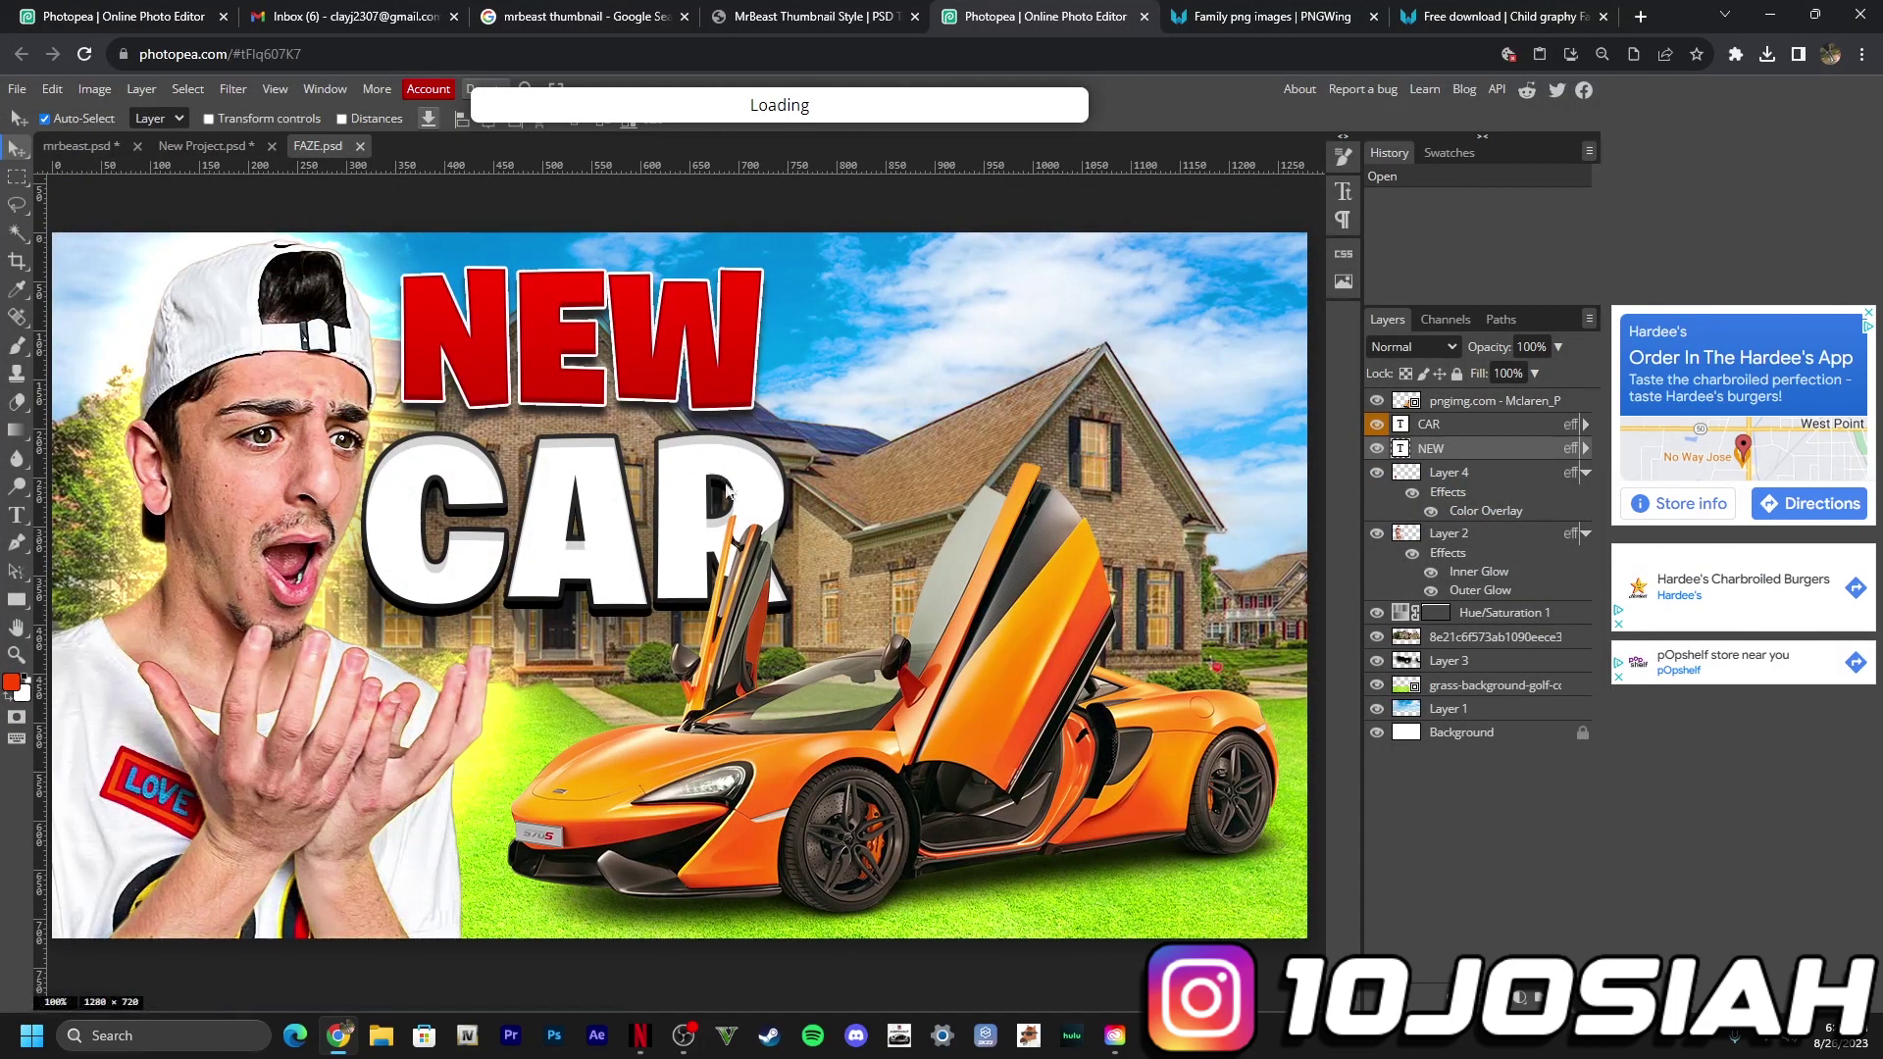
# Step: Copy the CAR text layer's style and return to New Project.psd
pyautogui.rightClick(1458, 435)
pyautogui.click(1525, 802)
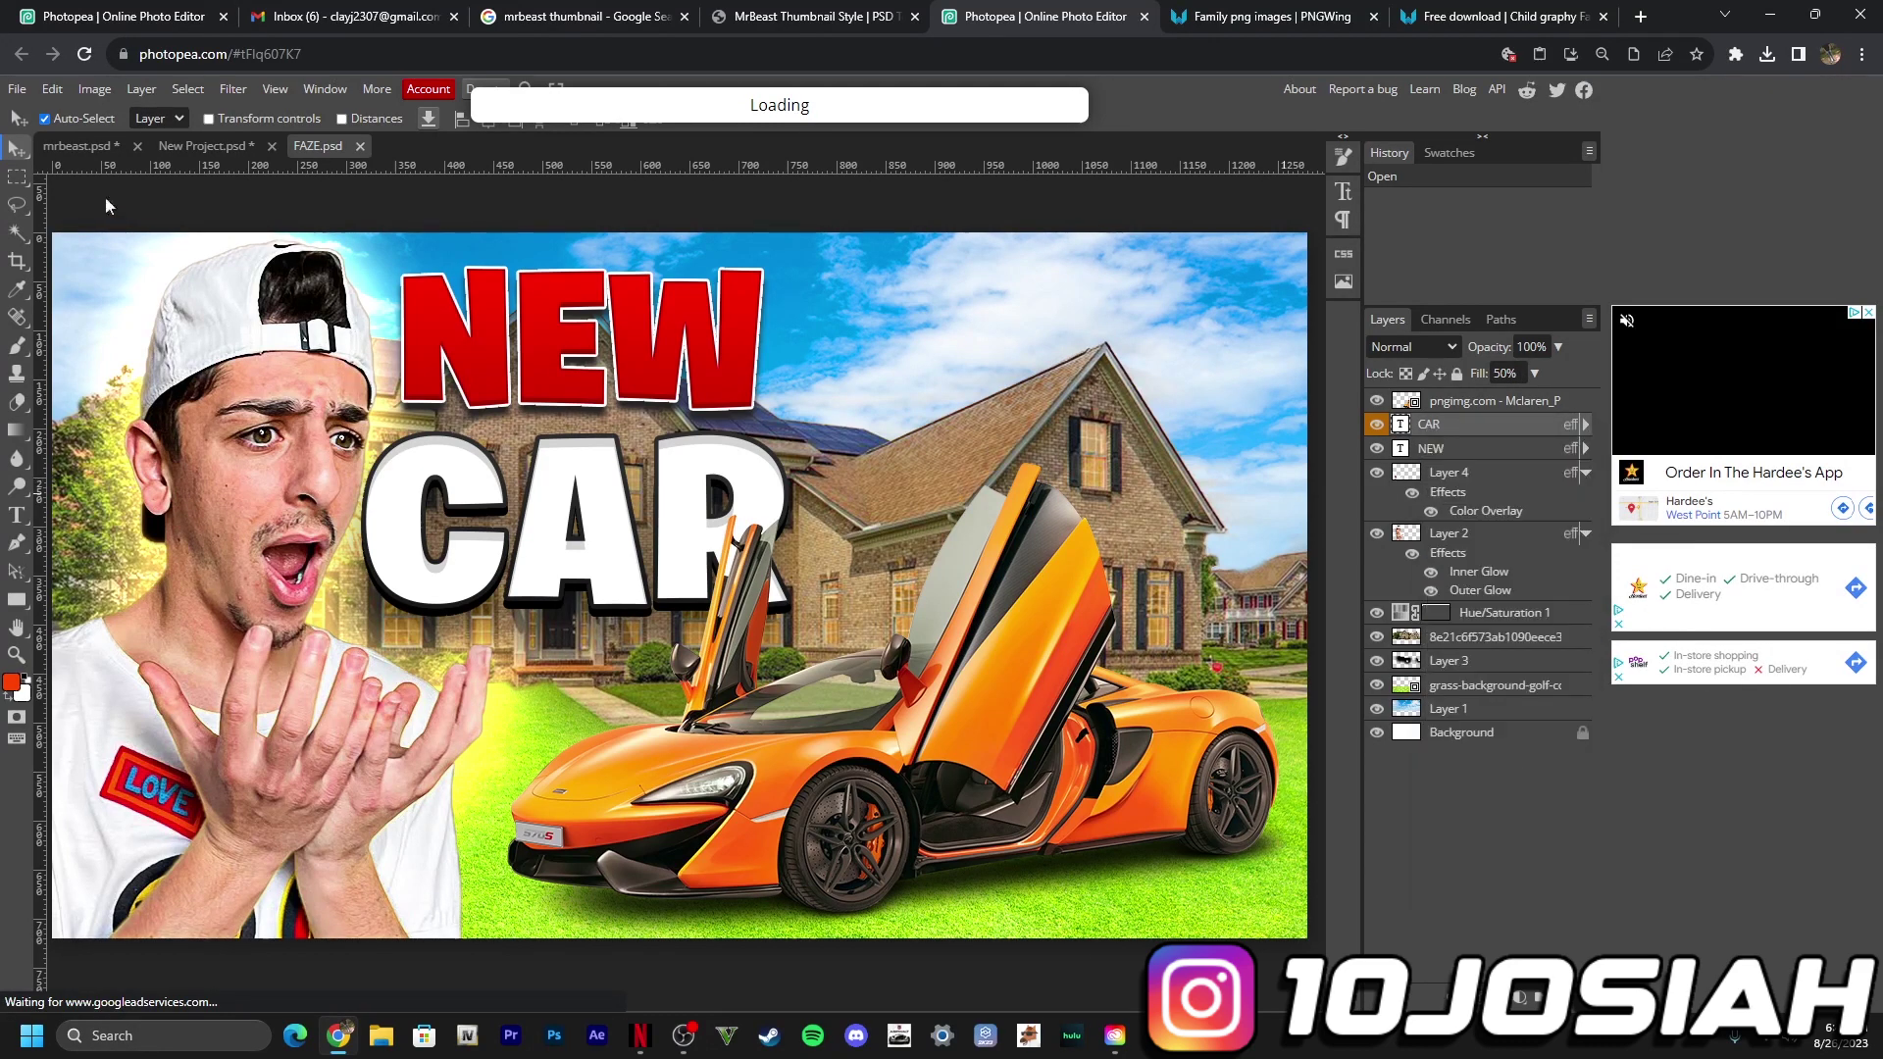
pyautogui.click(186, 147)
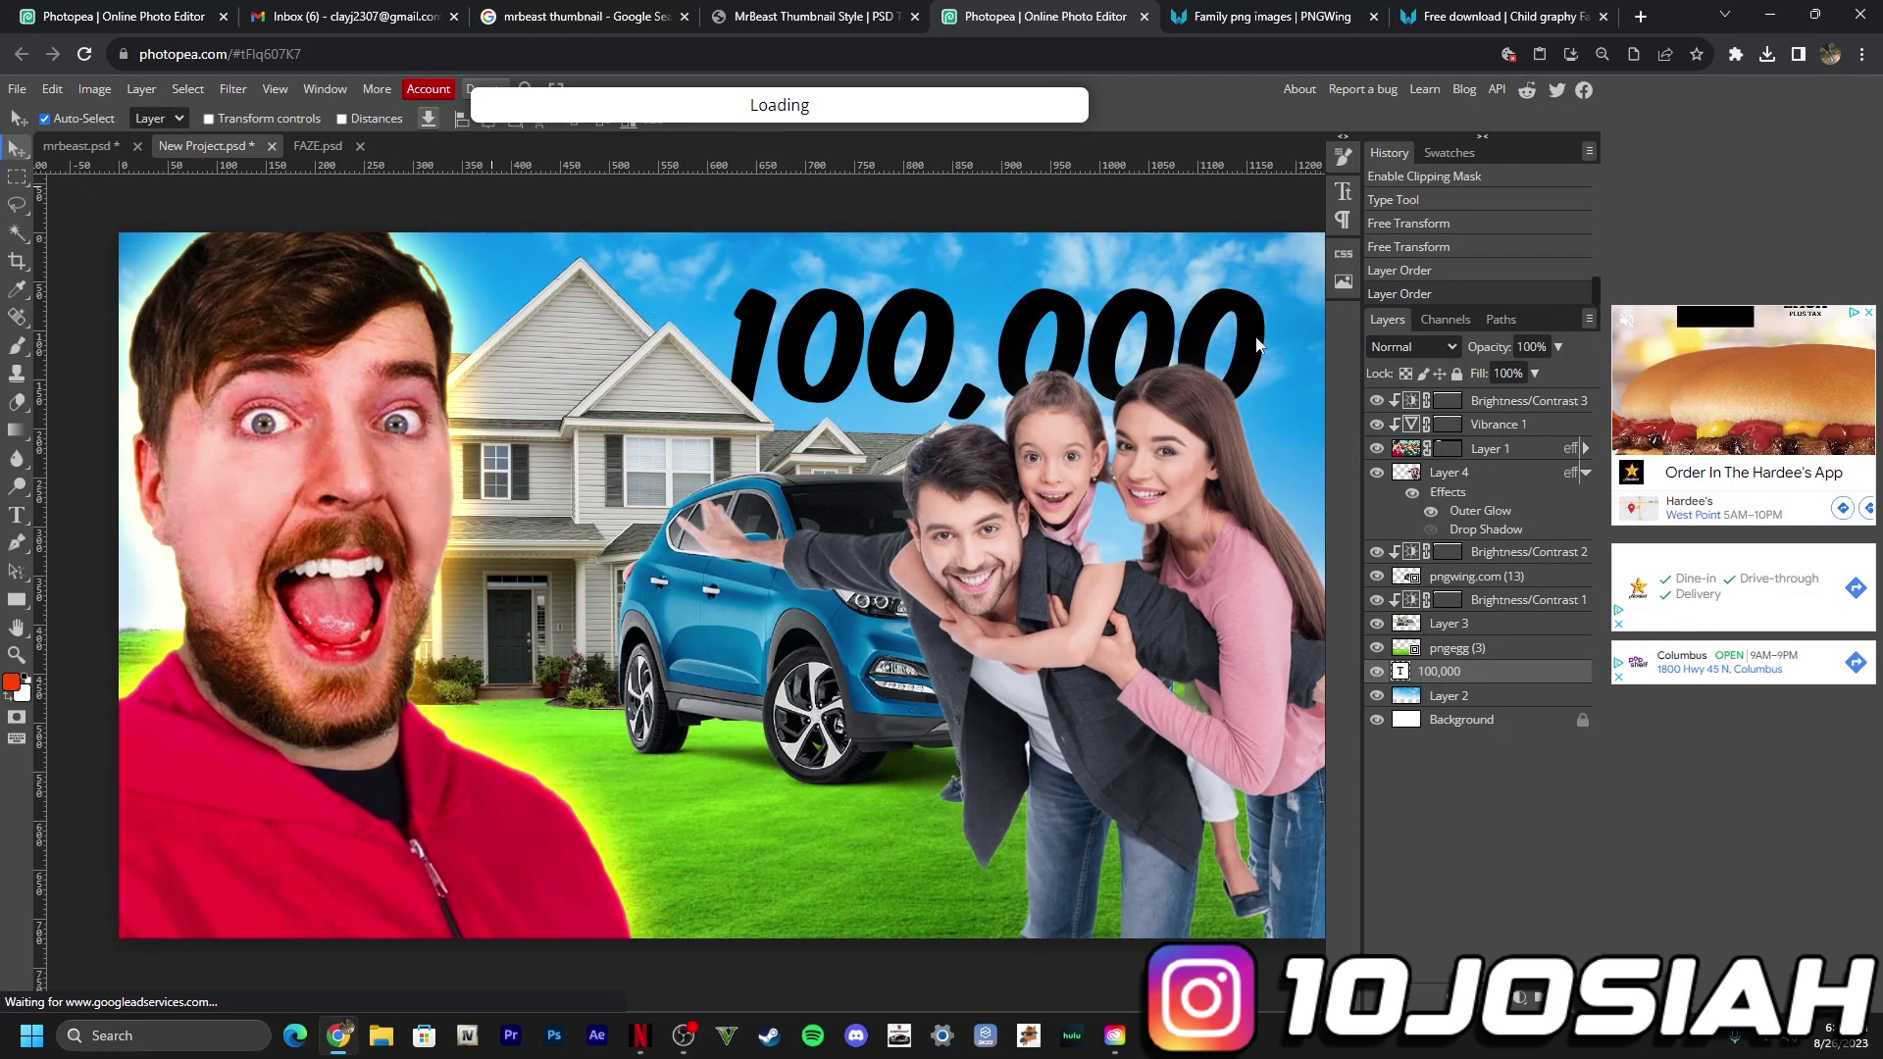
# Step: Paste the copied CAR style onto 100,000, give it a bright yellow Color Overlay, and nudge the SUV up-left
pyautogui.rightClick(1496, 671)
pyautogui.moveTo(1466, 565)
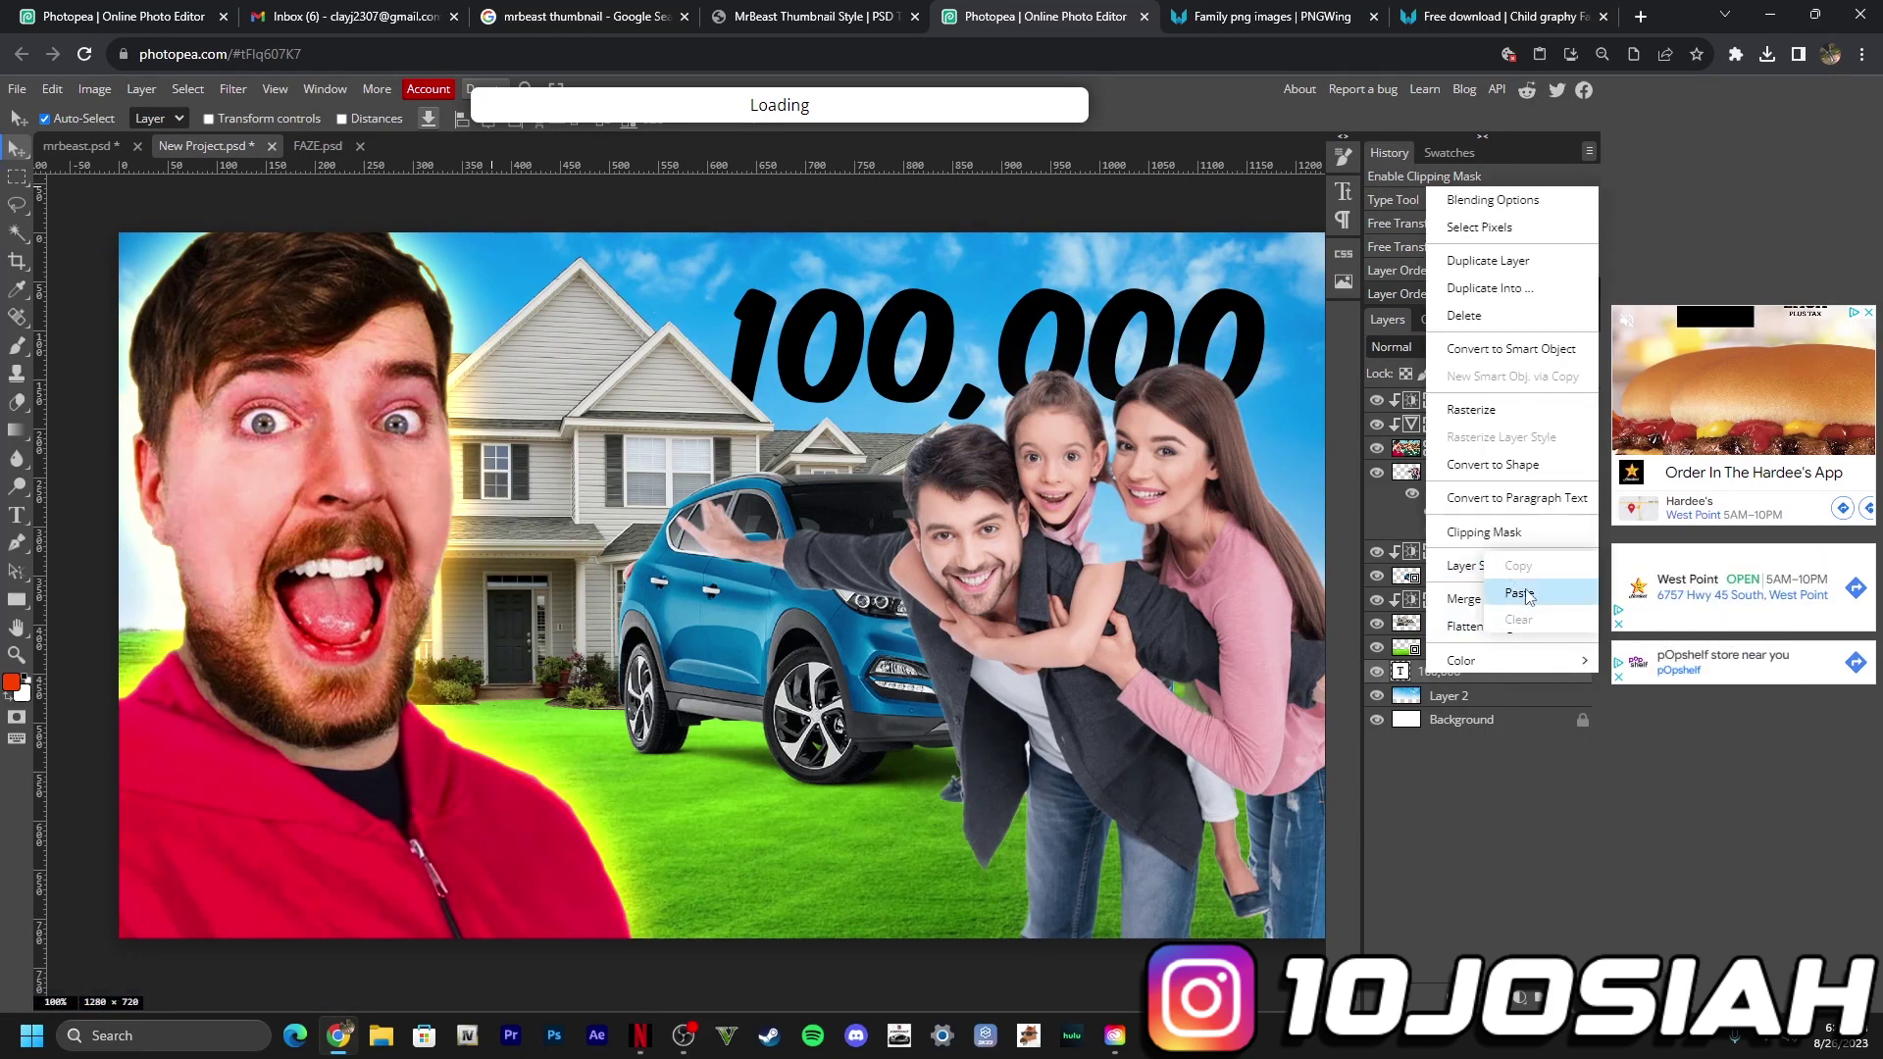
pyautogui.click(1521, 592)
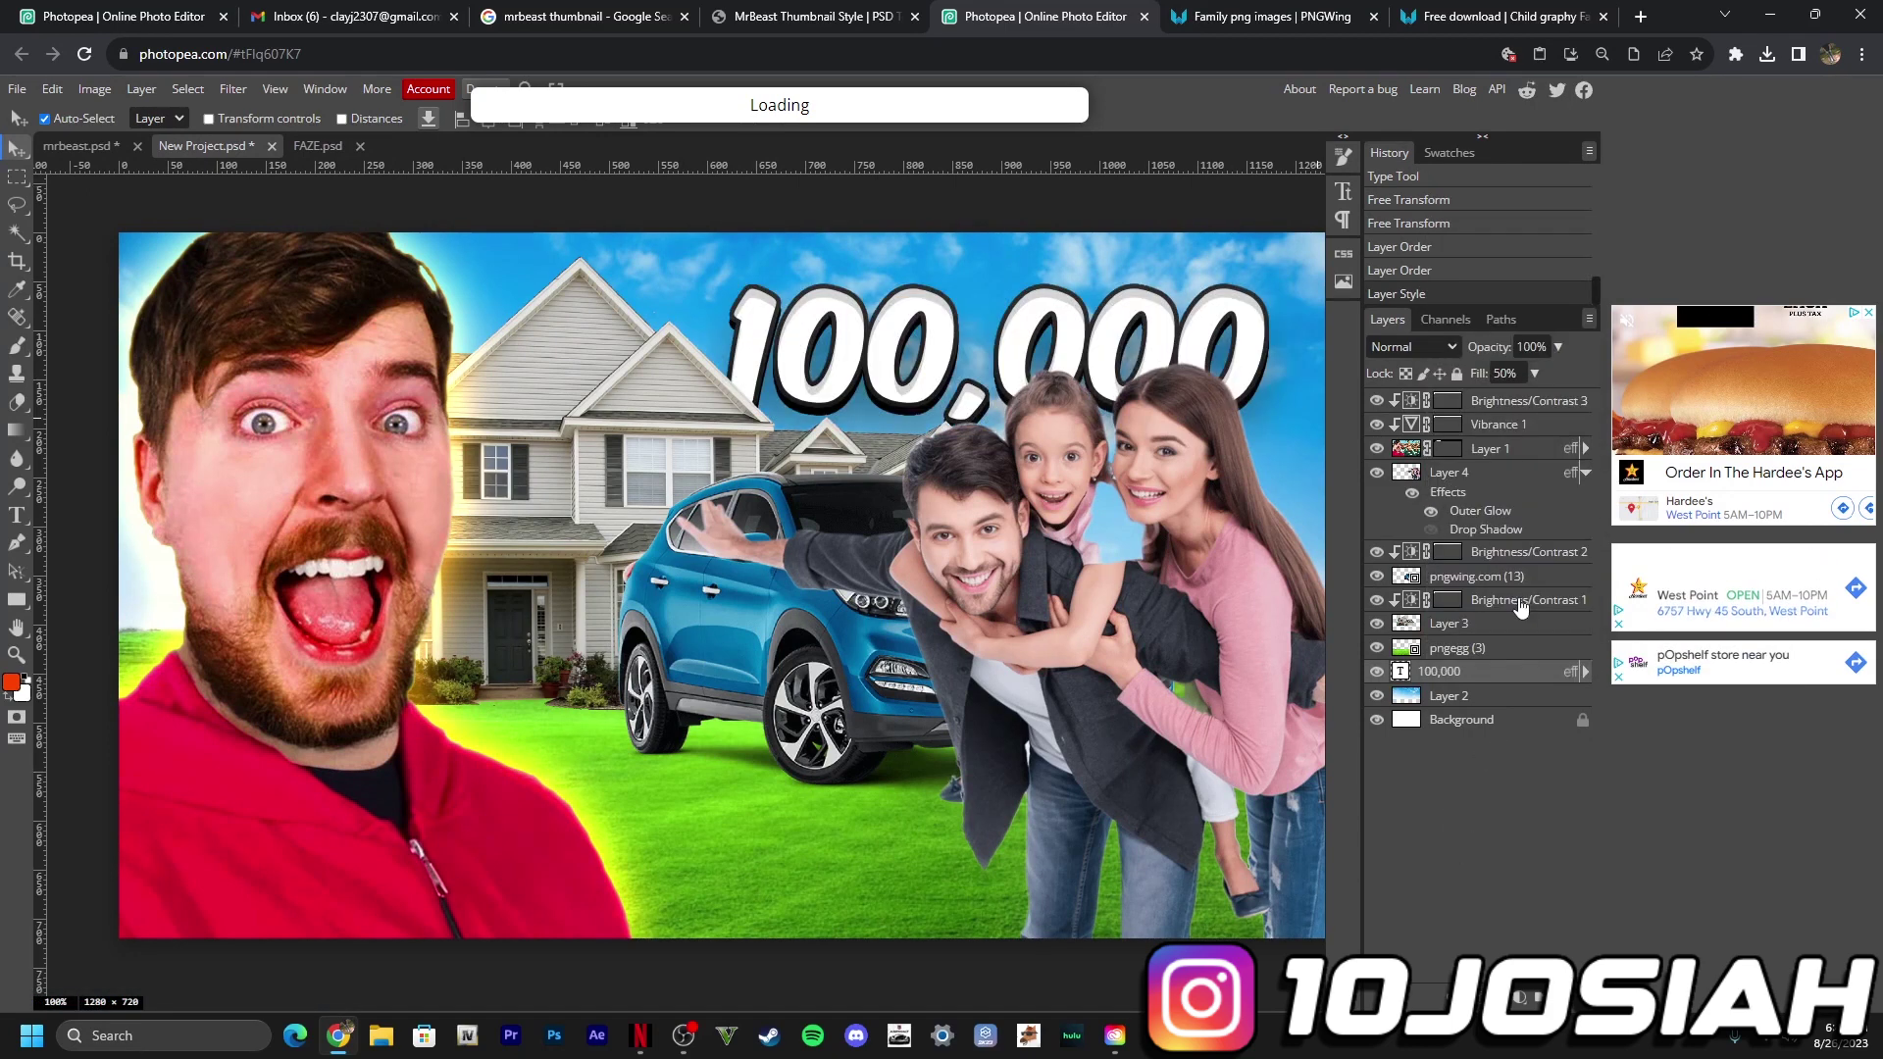
pyautogui.rightClick(1498, 684)
pyautogui.click(1493, 195)
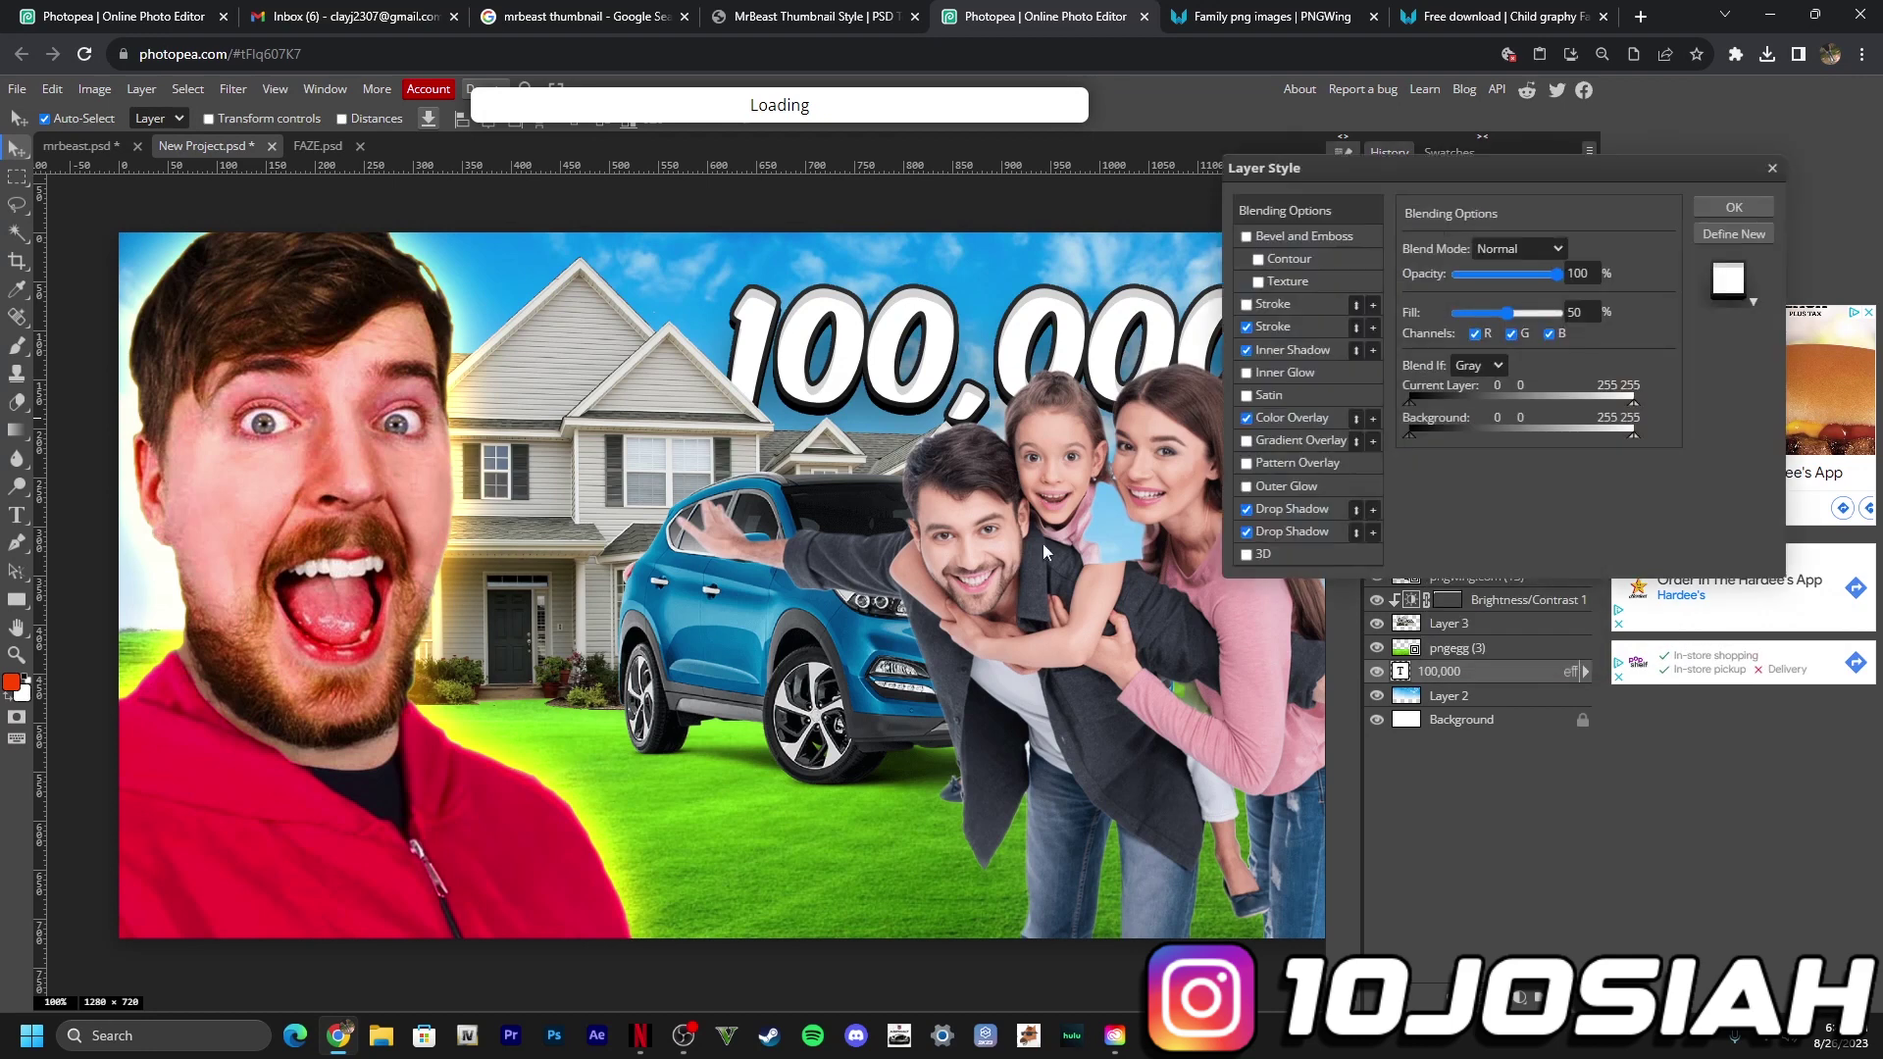
pyautogui.click(1293, 417)
pyautogui.click(1625, 274)
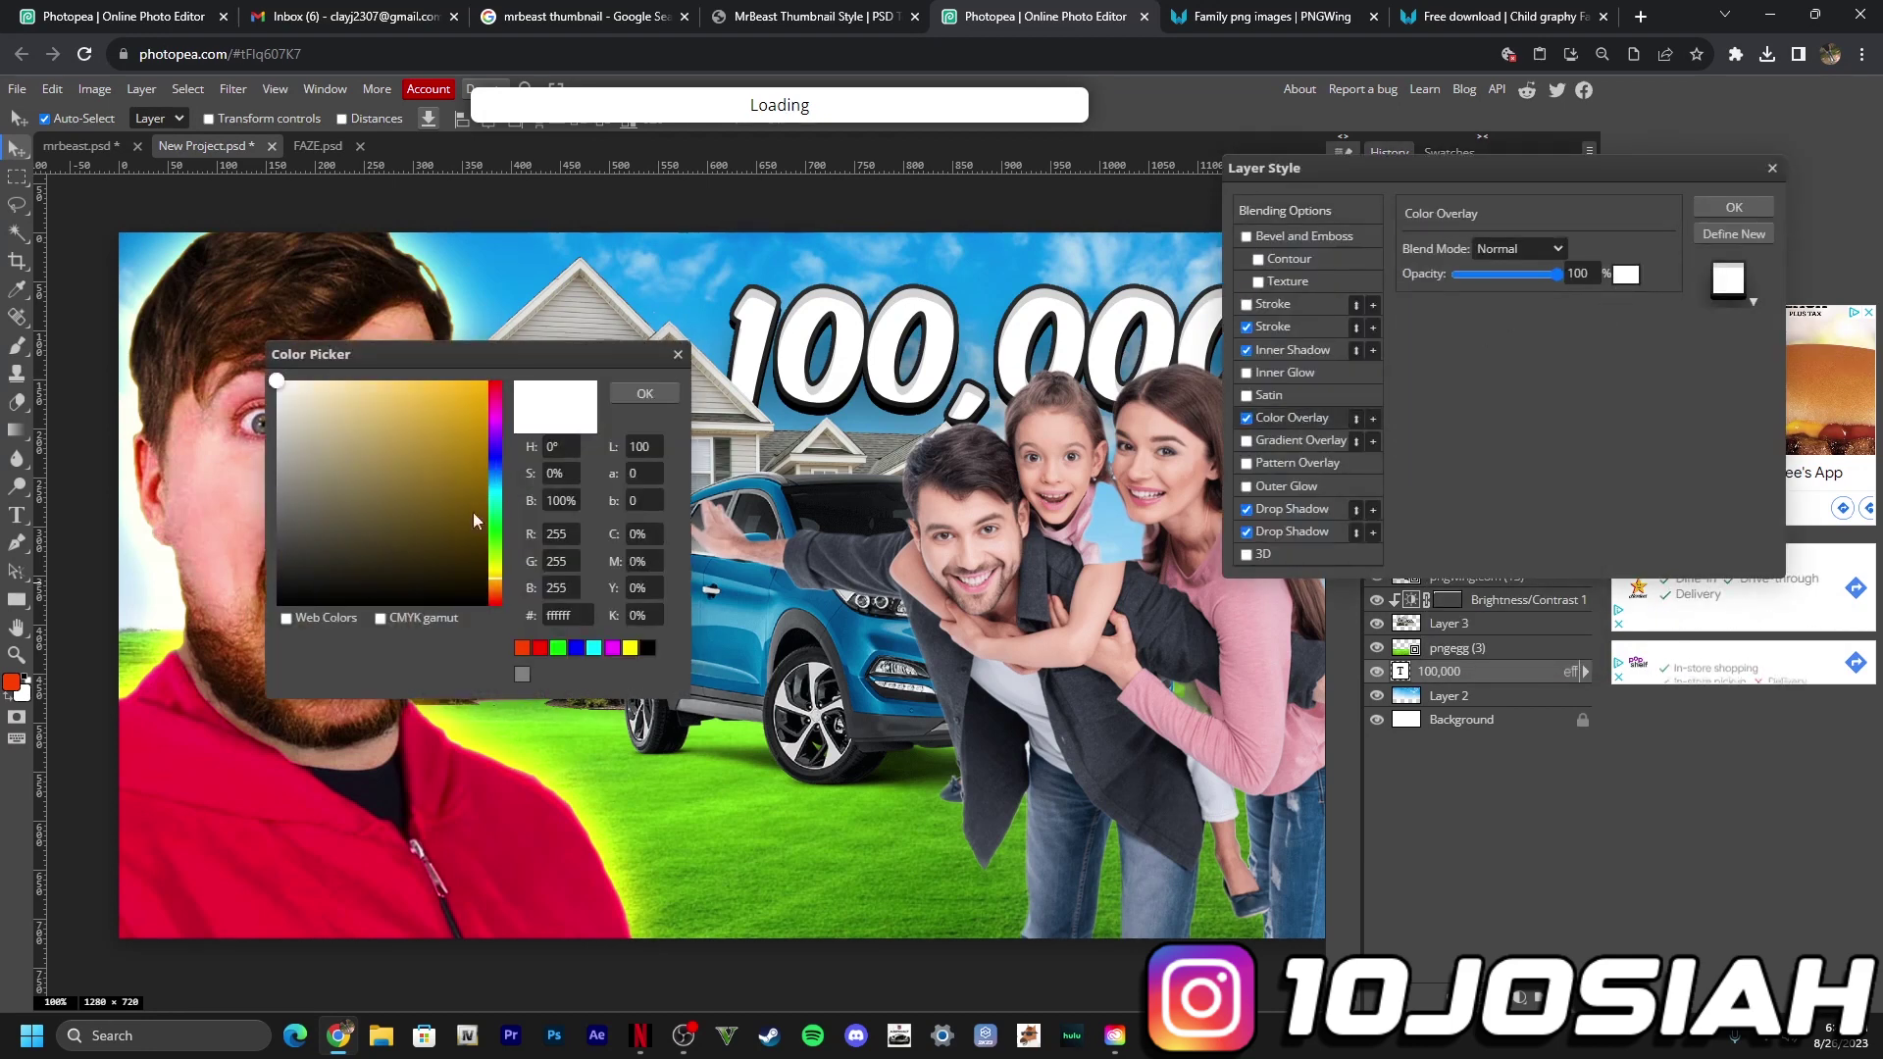
pyautogui.moveTo(495, 571); pyautogui.dragTo(495, 561)
pyautogui.moveTo(481, 393); pyautogui.dragTo(516, 356)
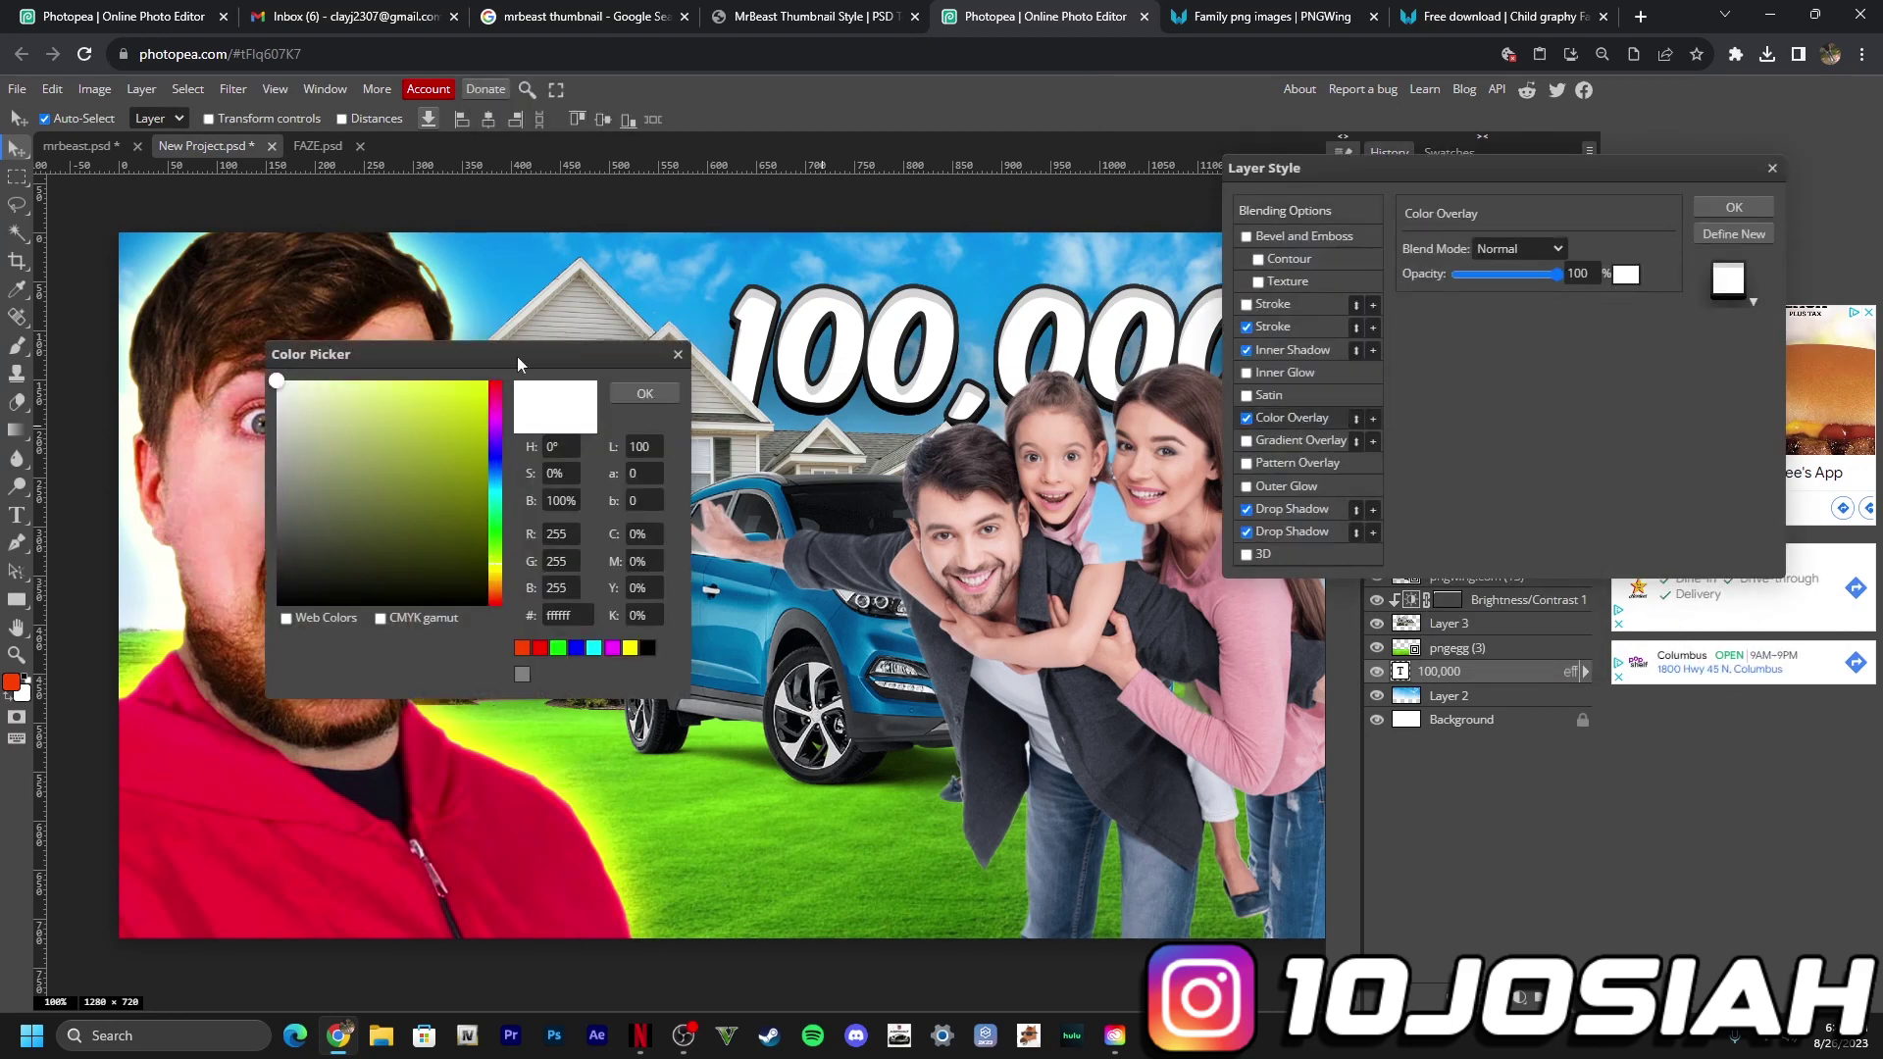
pyautogui.click(647, 398)
pyautogui.click(1717, 214)
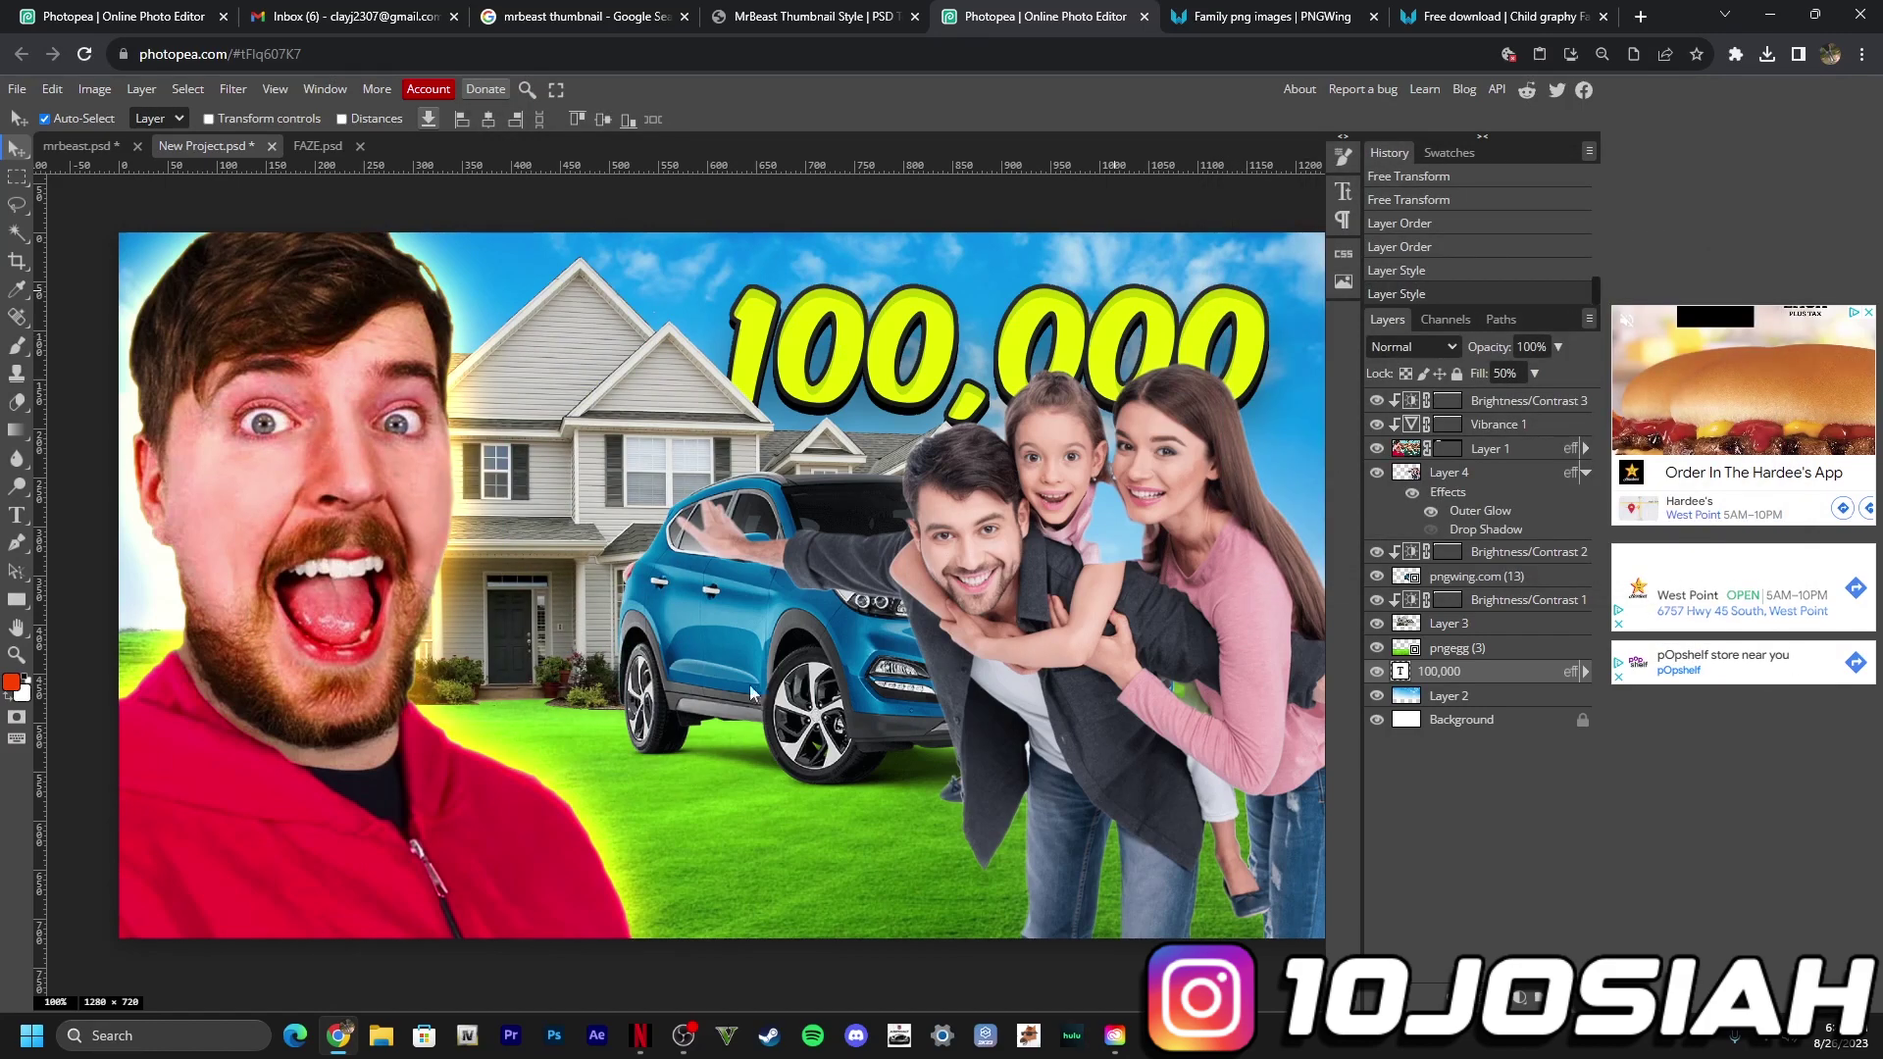
pyautogui.moveTo(751, 692); pyautogui.dragTo(746, 685)
# Step: Return from the PNGWing tabs to Photopea and shift the house slightly up-left
pyautogui.click(1530, 16)
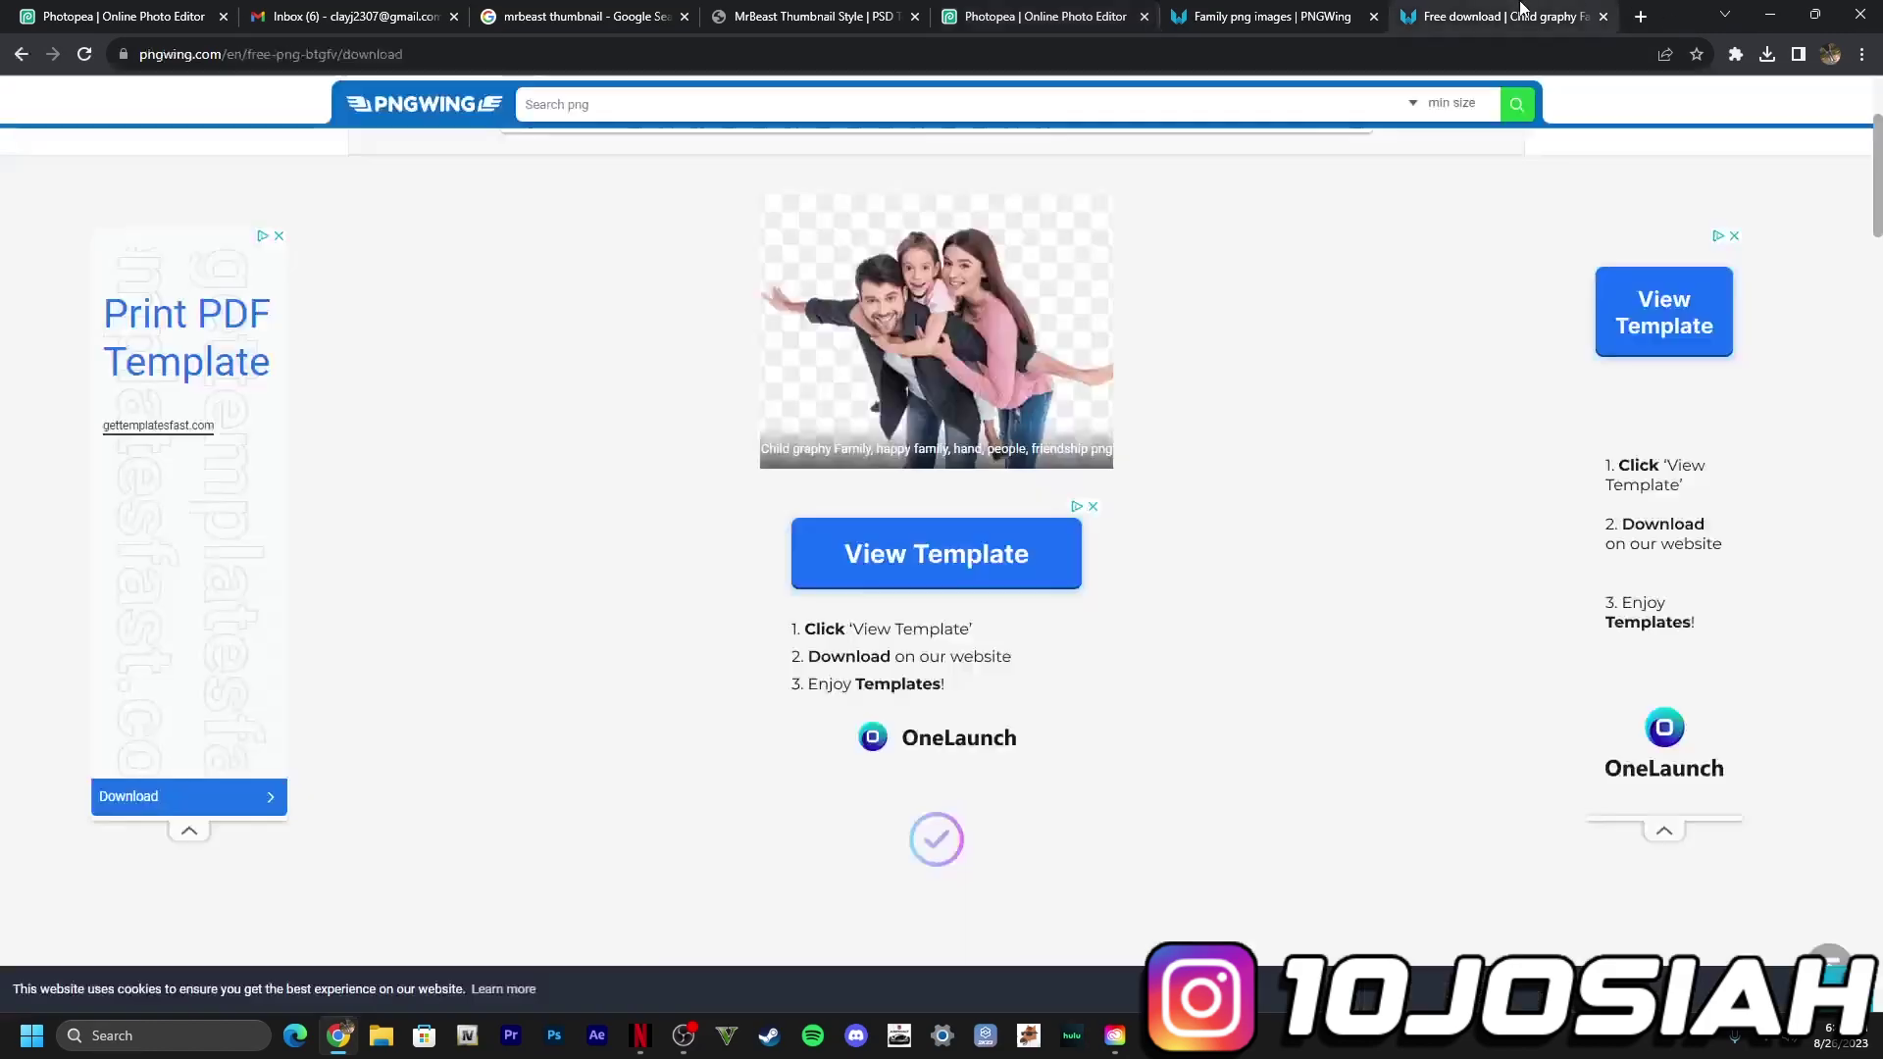
pyautogui.click(1266, 16)
pyautogui.click(1060, 16)
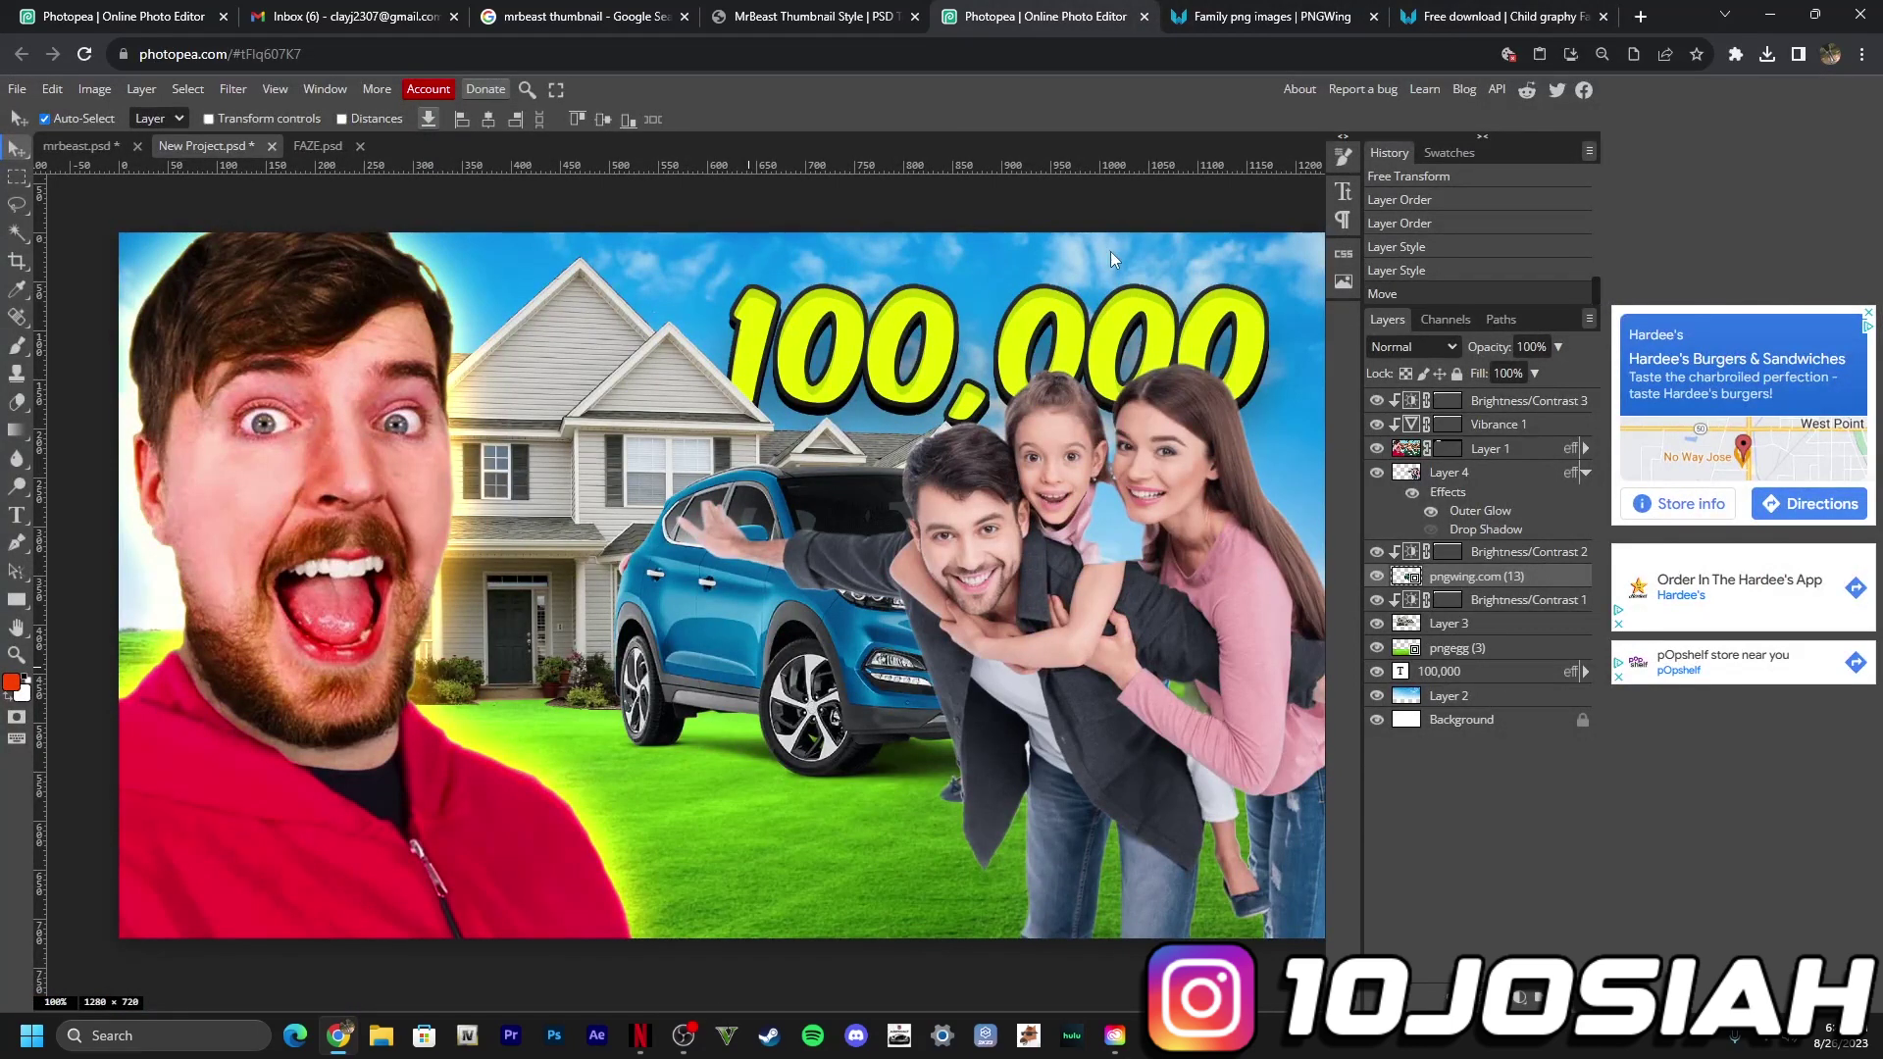
pyautogui.moveTo(561, 476); pyautogui.dragTo(540, 466)
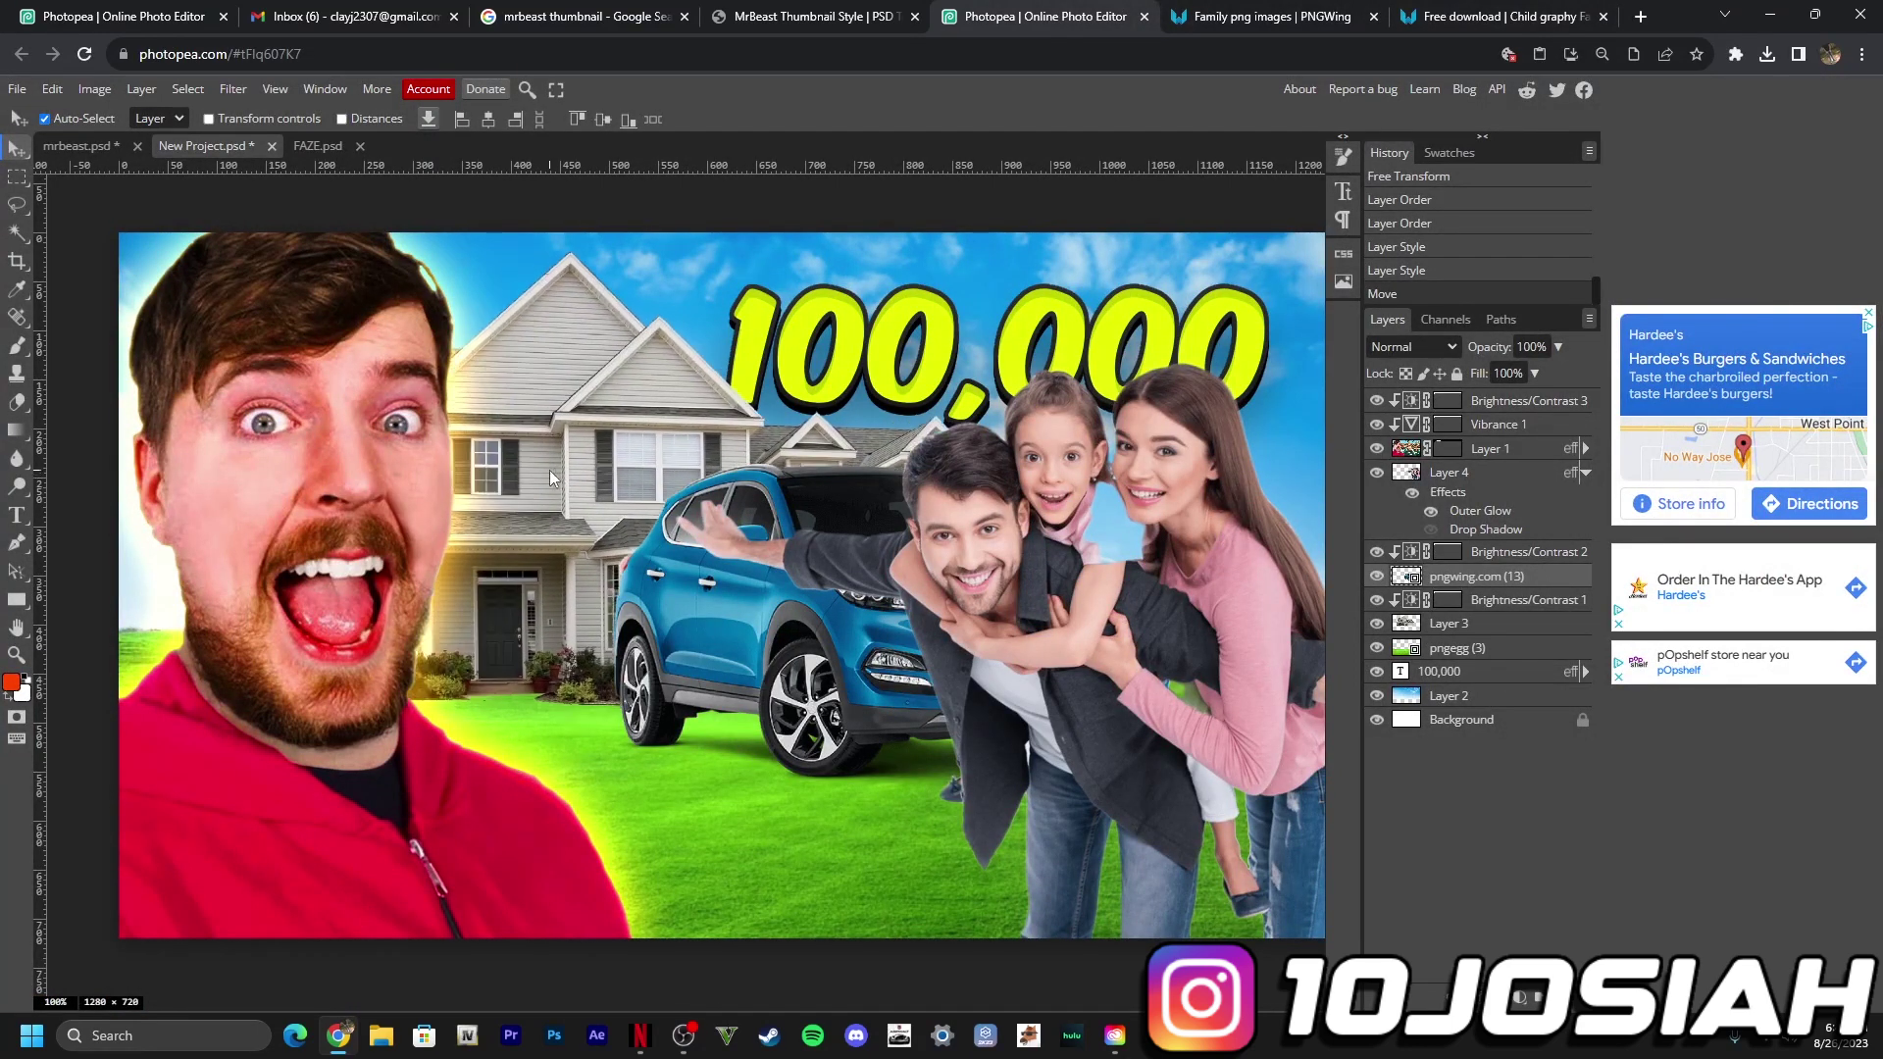
# Step: Give the house a drop shadow with distance 10 and move the 100,000 text up-right
pyautogui.rightClick(1530, 632)
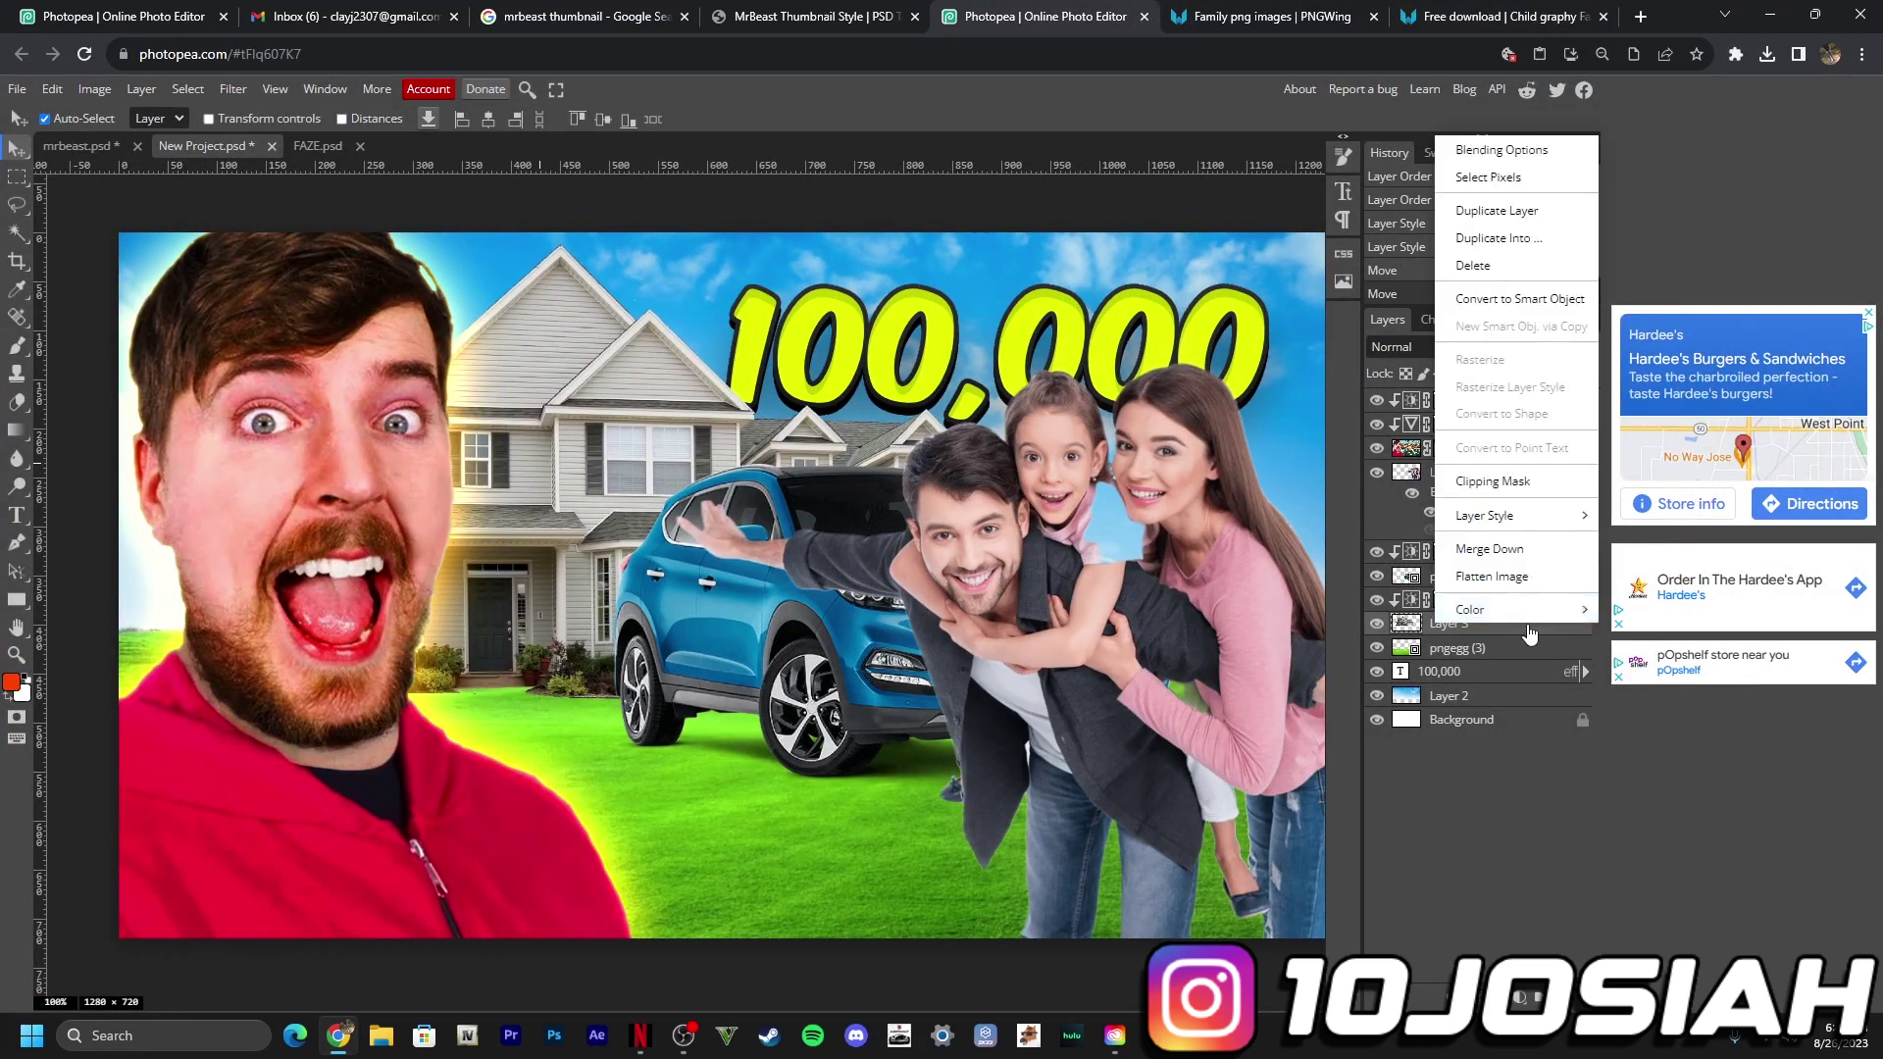
pyautogui.click(1483, 153)
pyautogui.click(1279, 486)
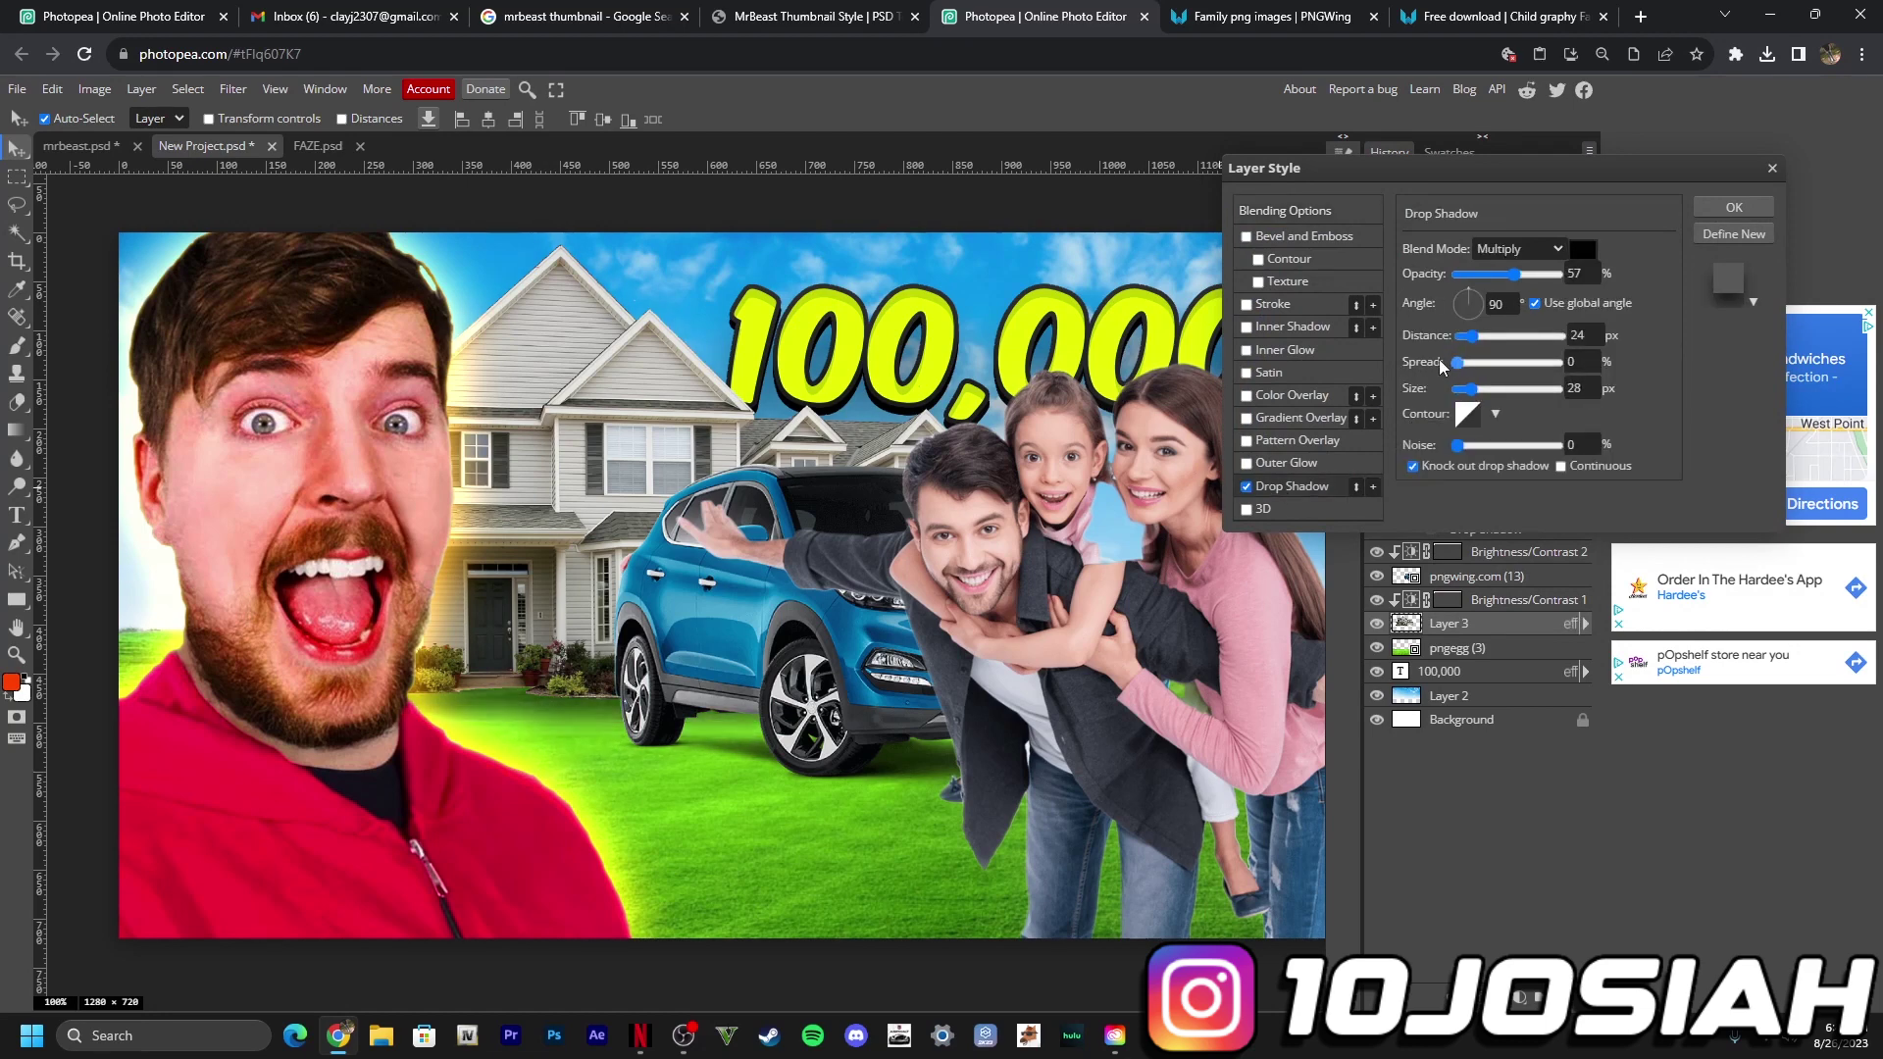
pyautogui.moveTo(1473, 336); pyautogui.dragTo(1500, 280)
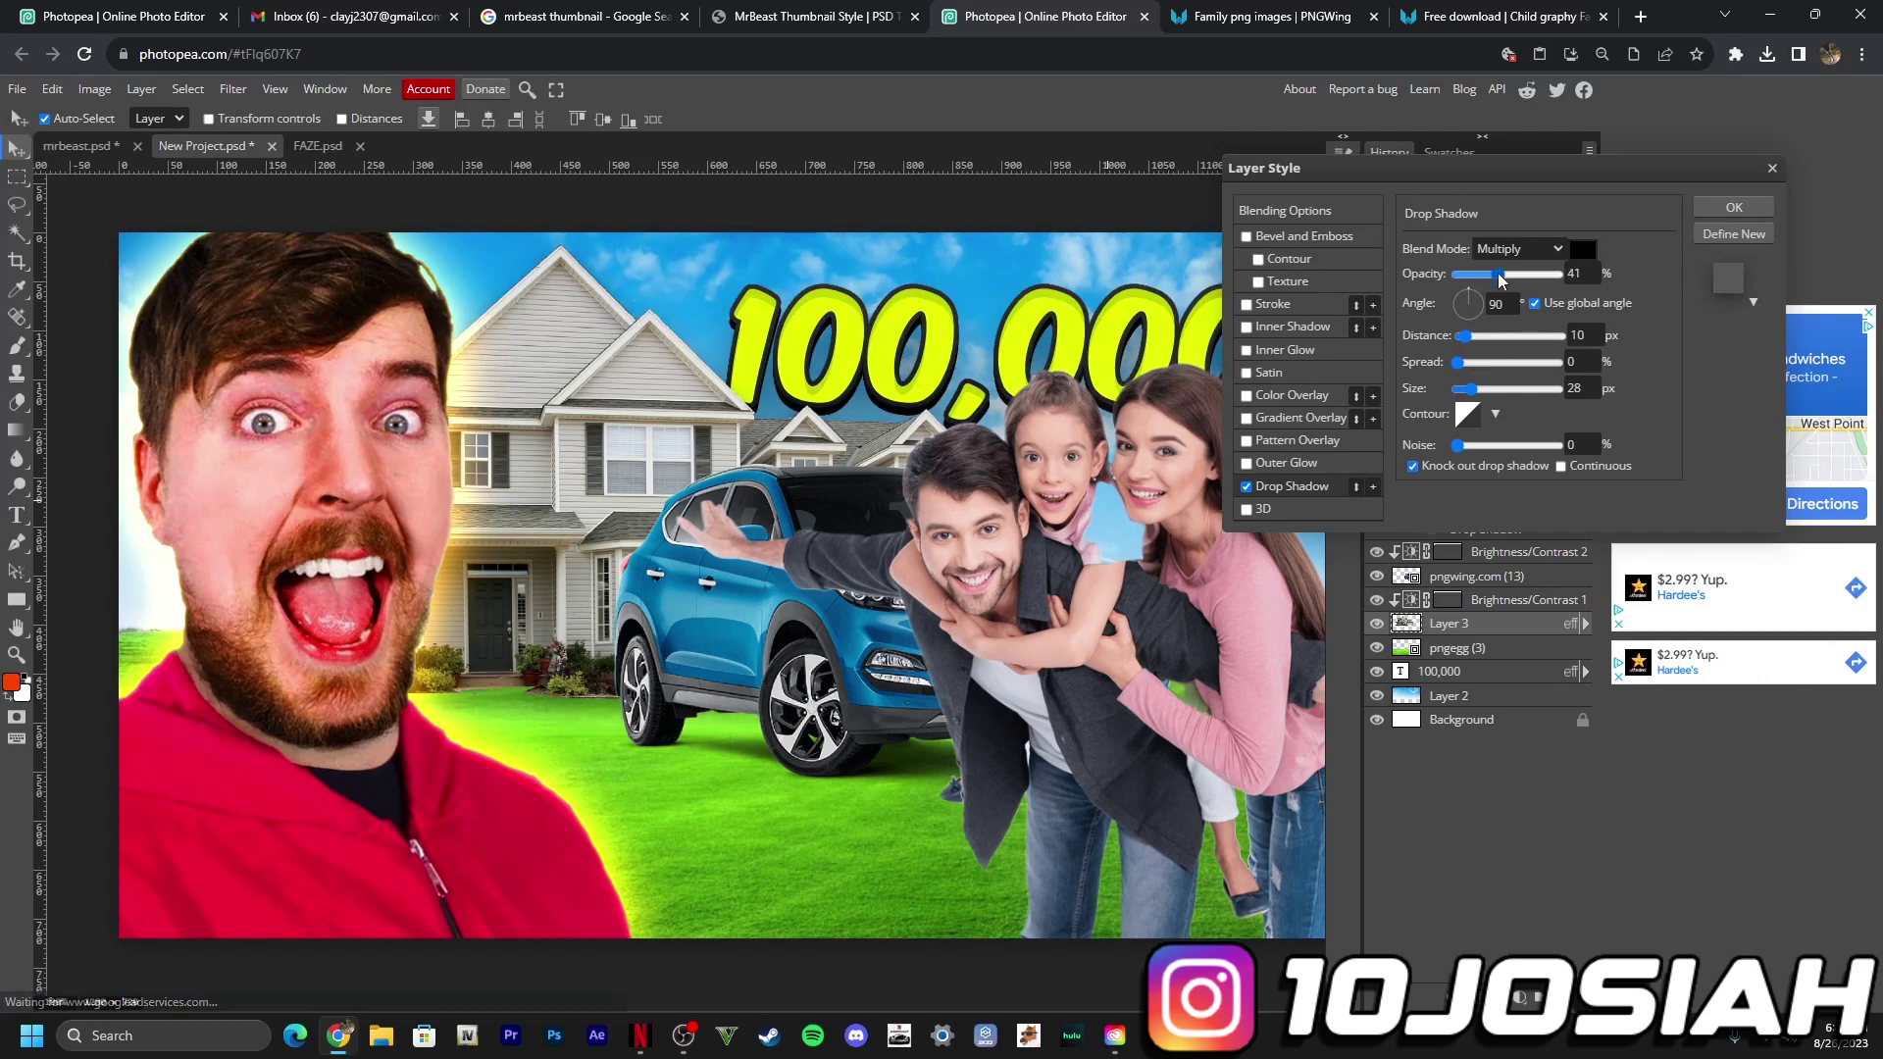
pyautogui.click(1736, 207)
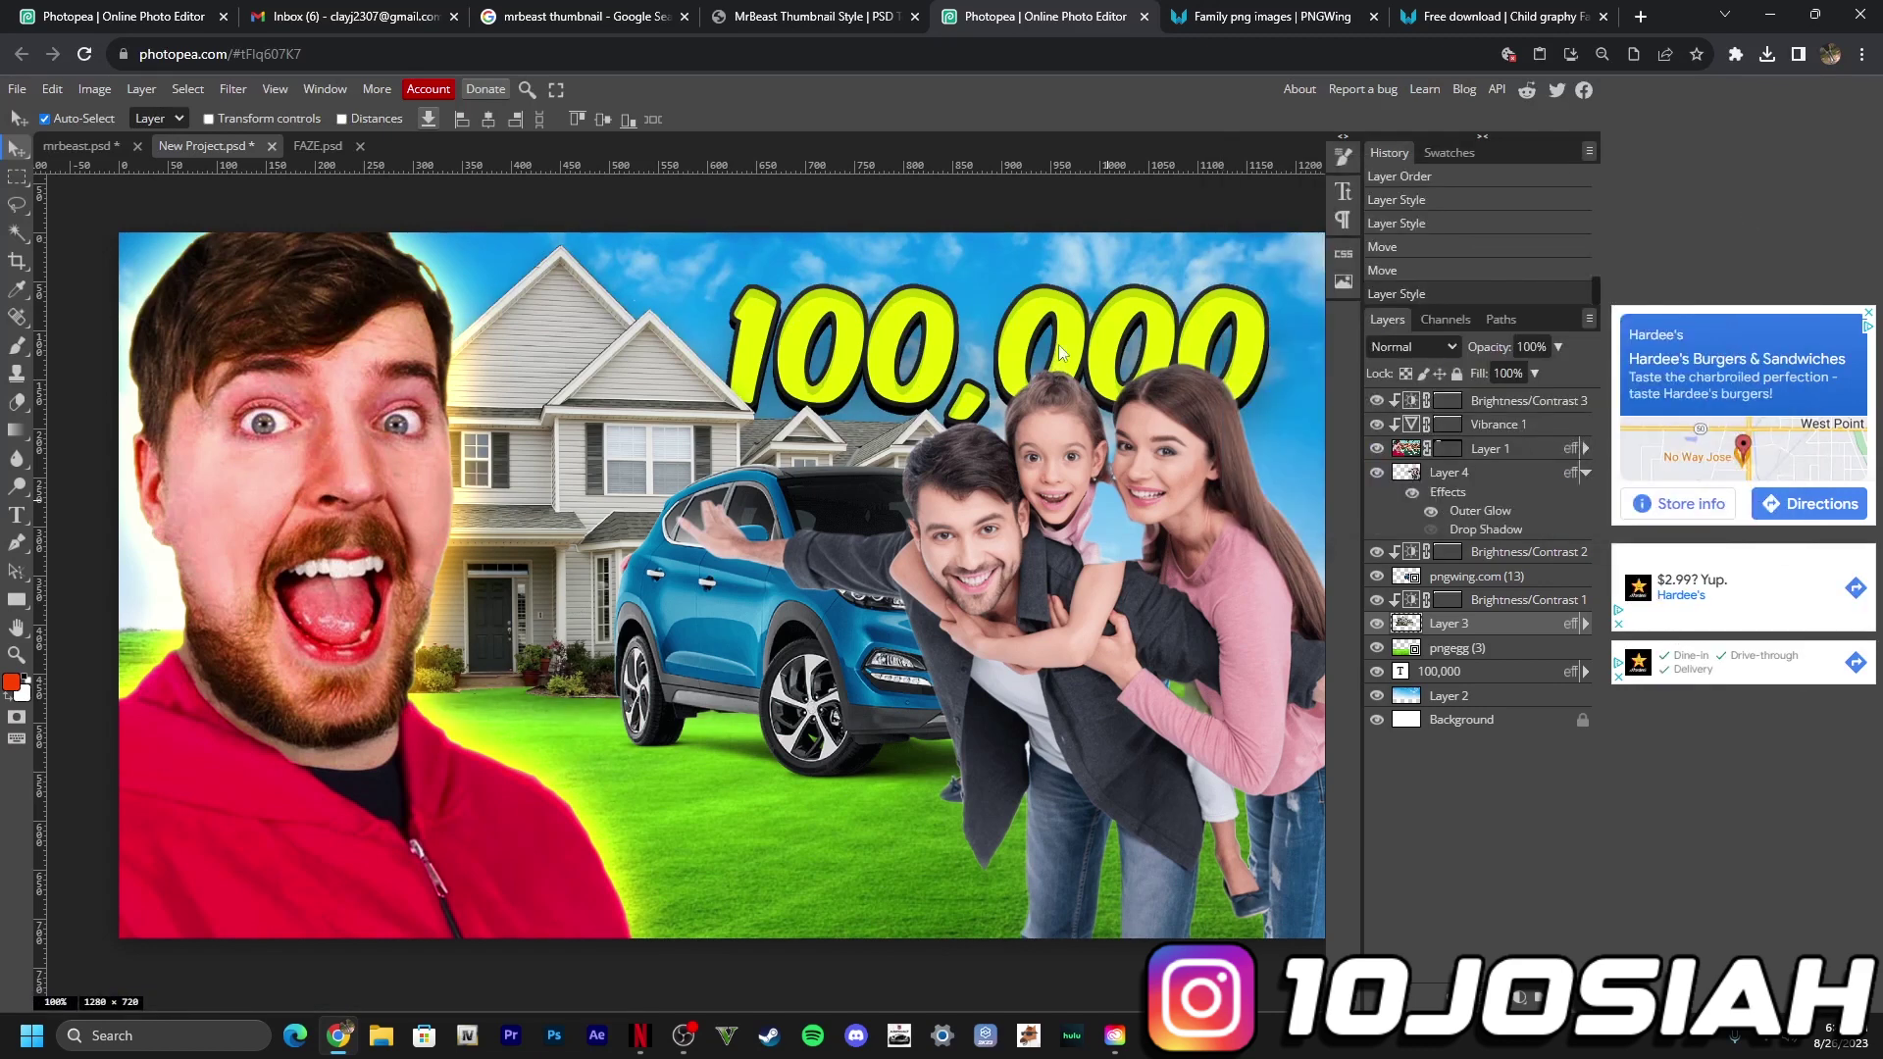
pyautogui.moveTo(1061, 354); pyautogui.dragTo(1073, 327)
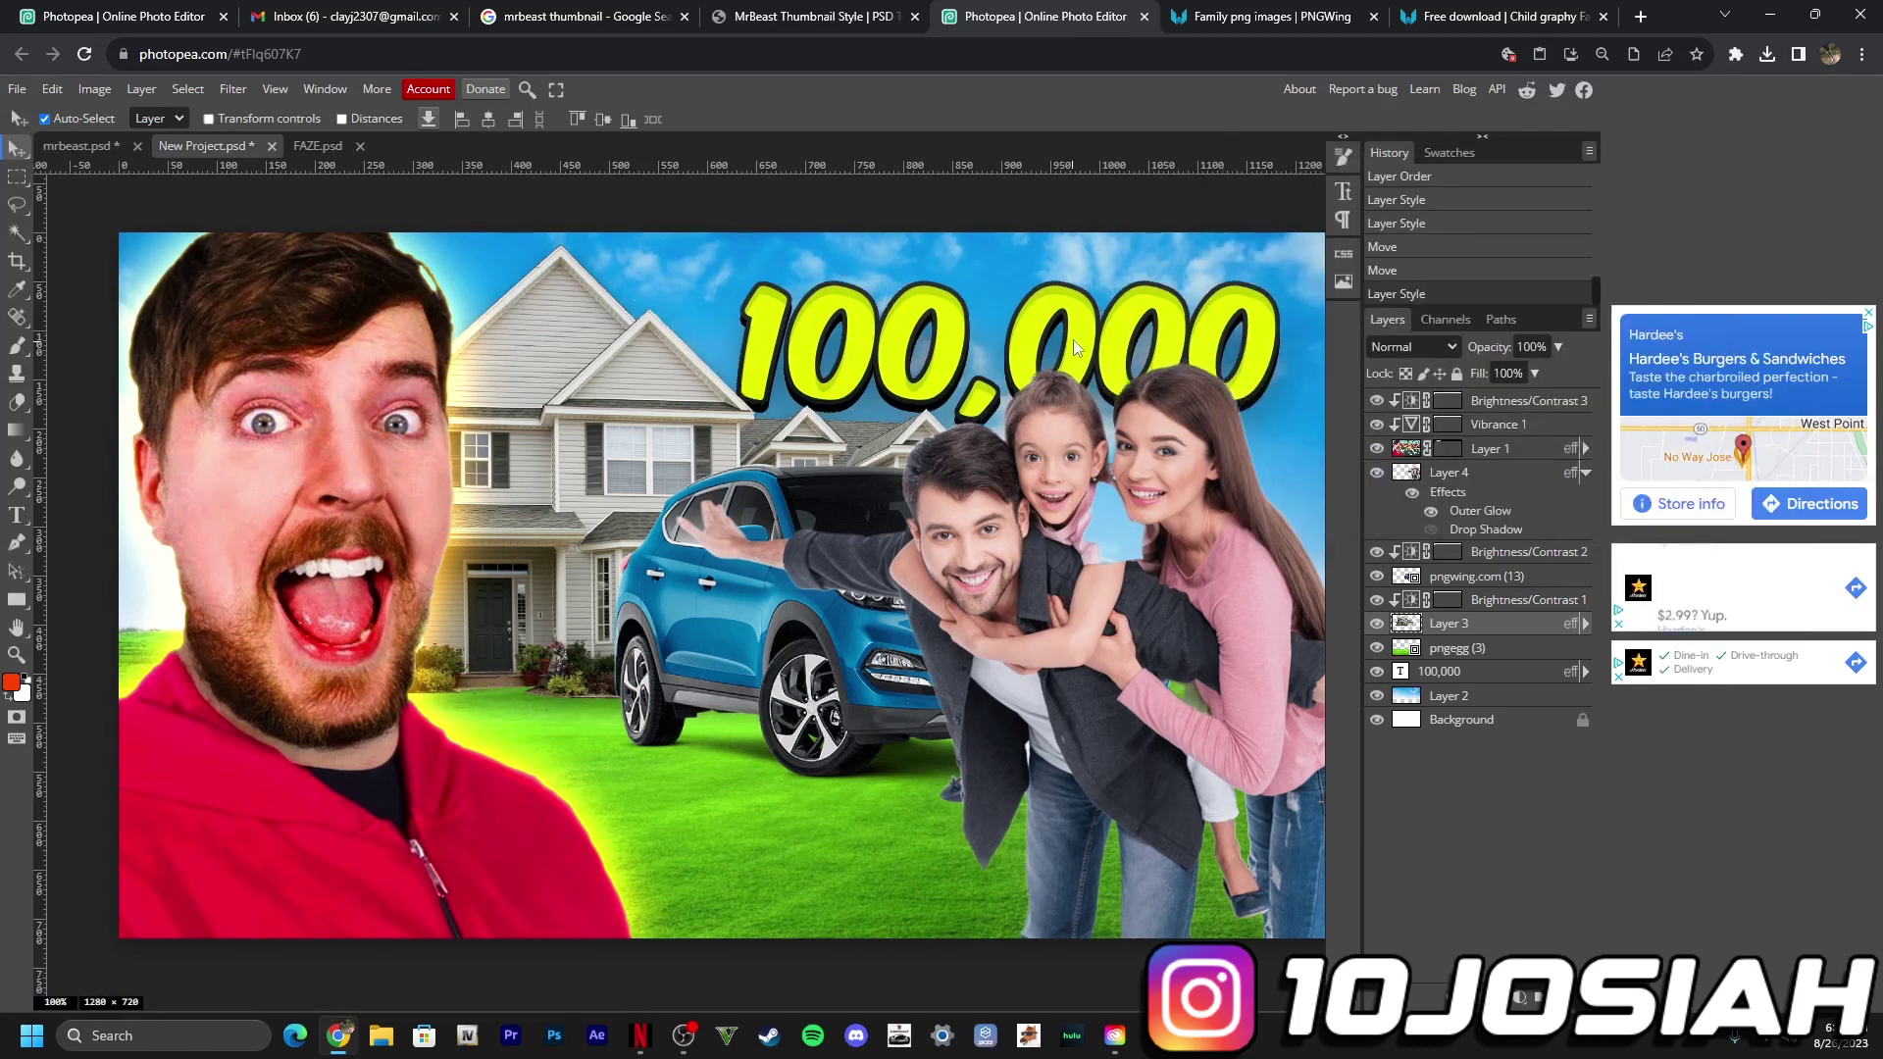
pyautogui.click(1167, 483)
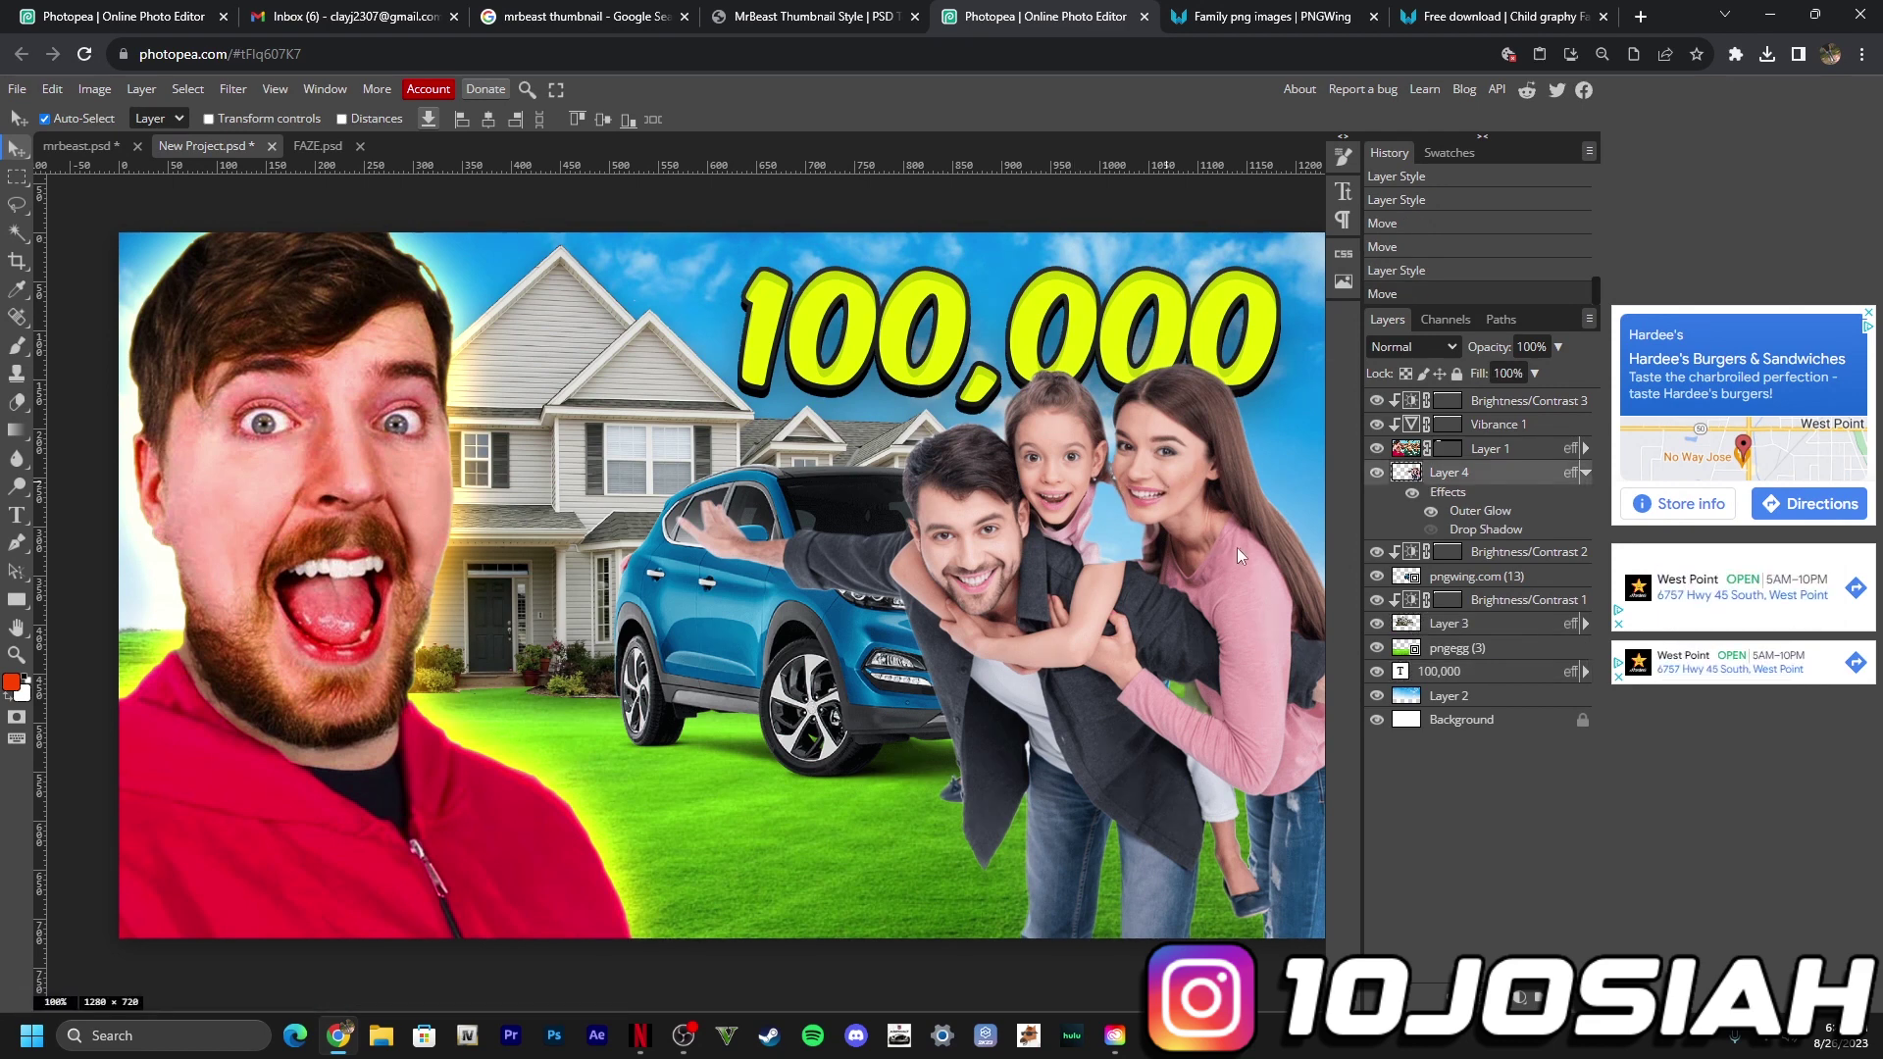
# Step: Enable Outer Glow on Layer 4 with Linear Dodge blending and size 20
pyautogui.rightClick(1525, 470)
pyautogui.click(1499, 485)
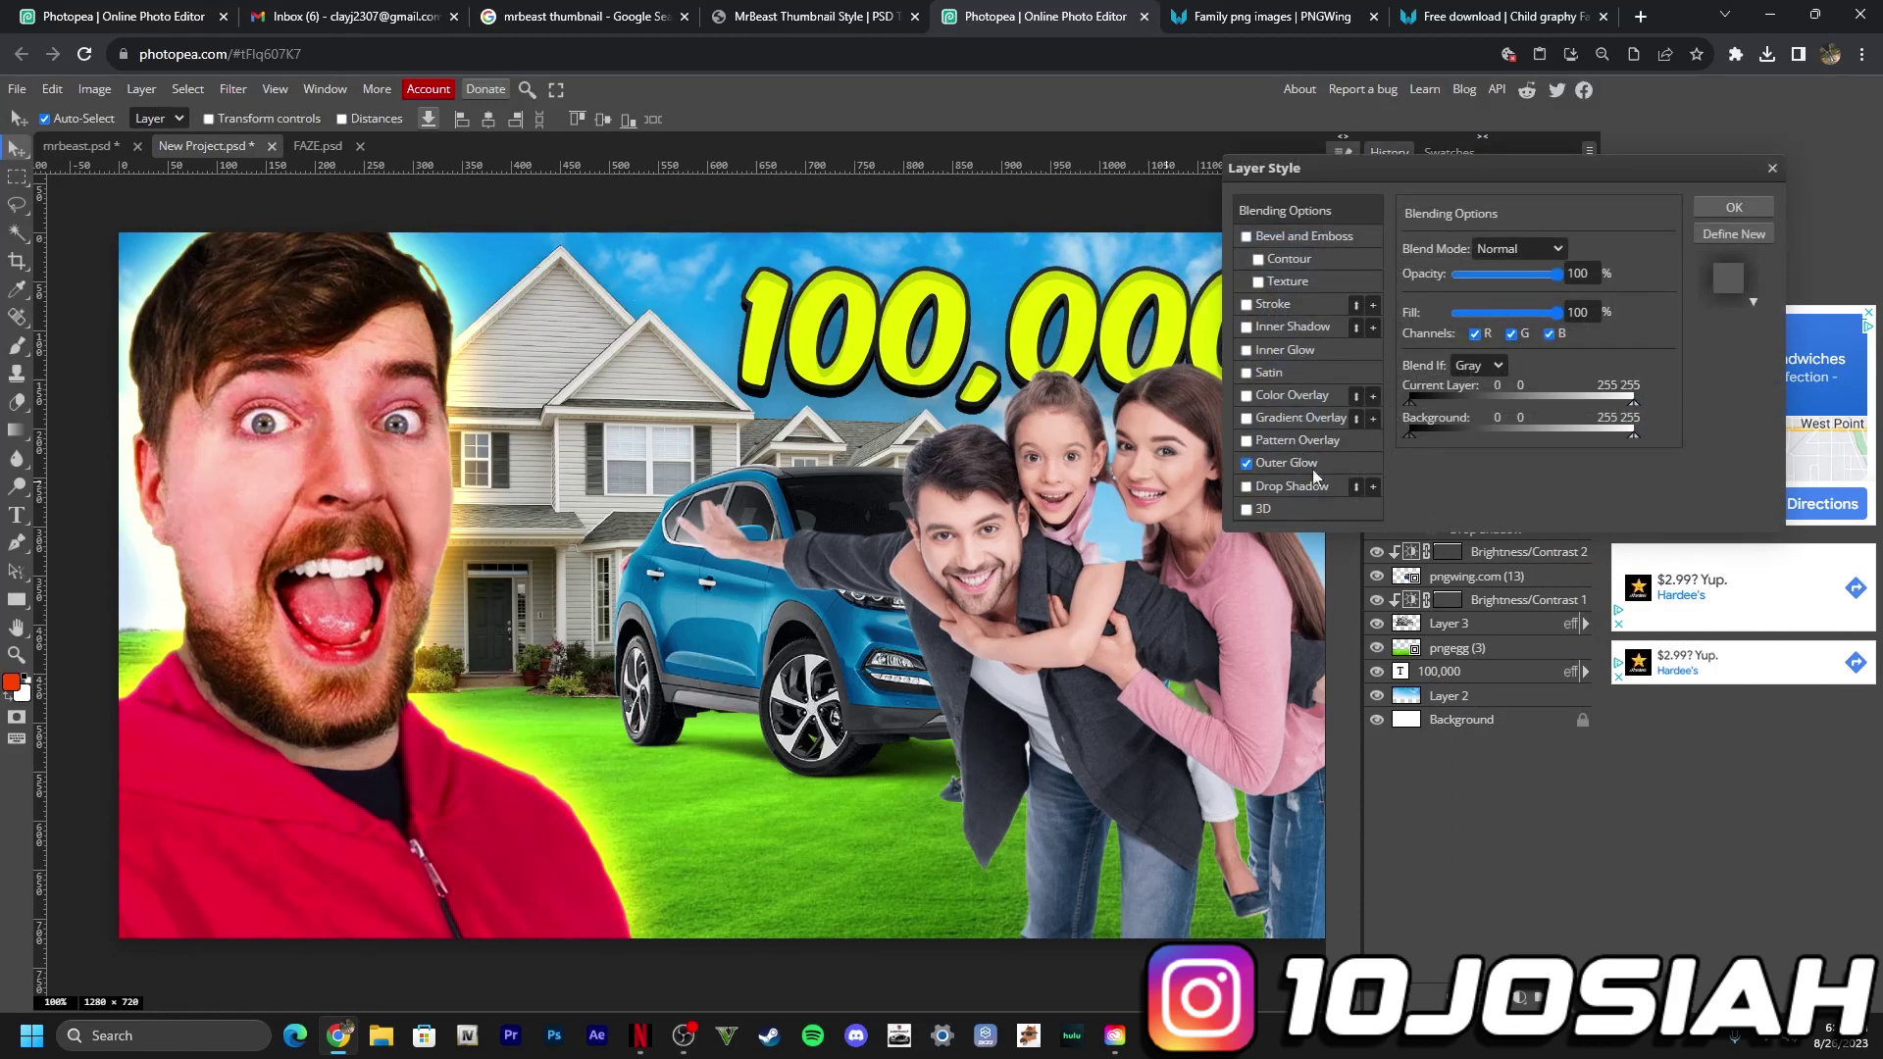
pyautogui.click(1286, 463)
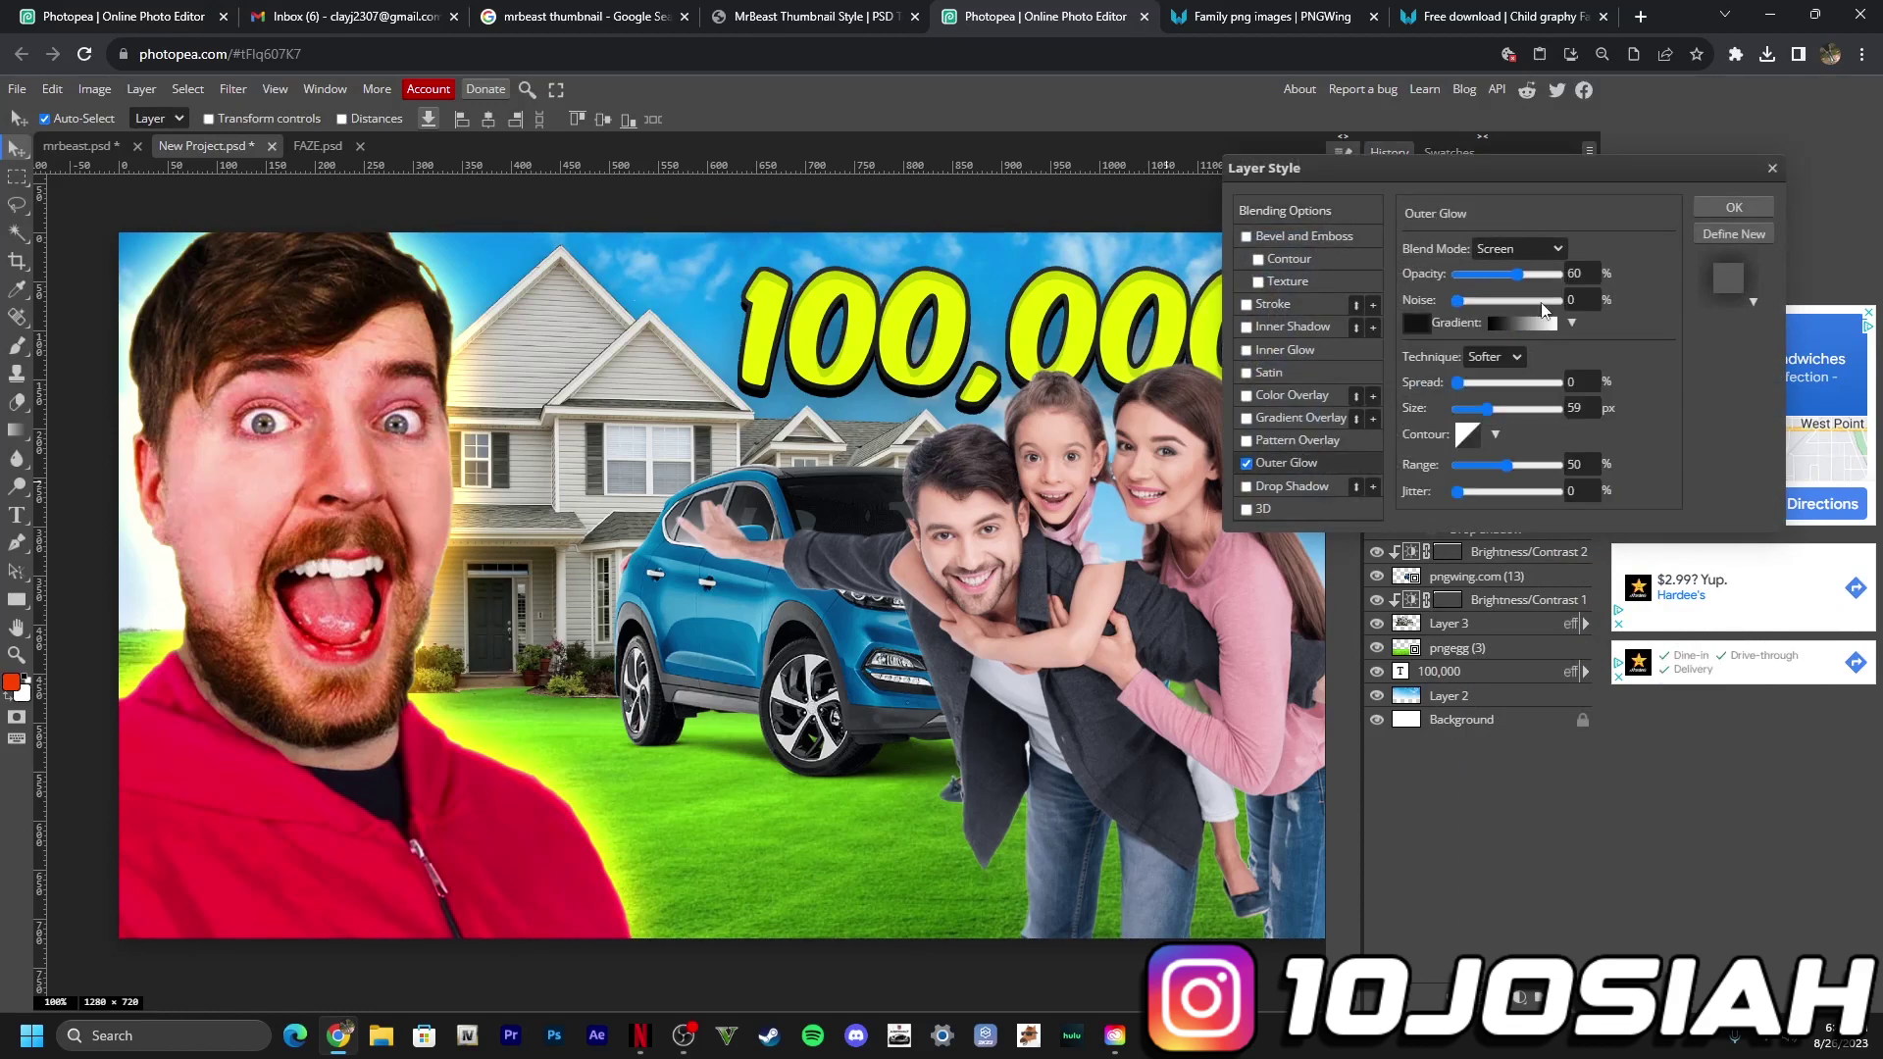
pyautogui.click(1506, 252)
pyautogui.moveTo(1488, 408); pyautogui.dragTo(1473, 410)
pyautogui.click(1521, 249)
pyautogui.click(1510, 471)
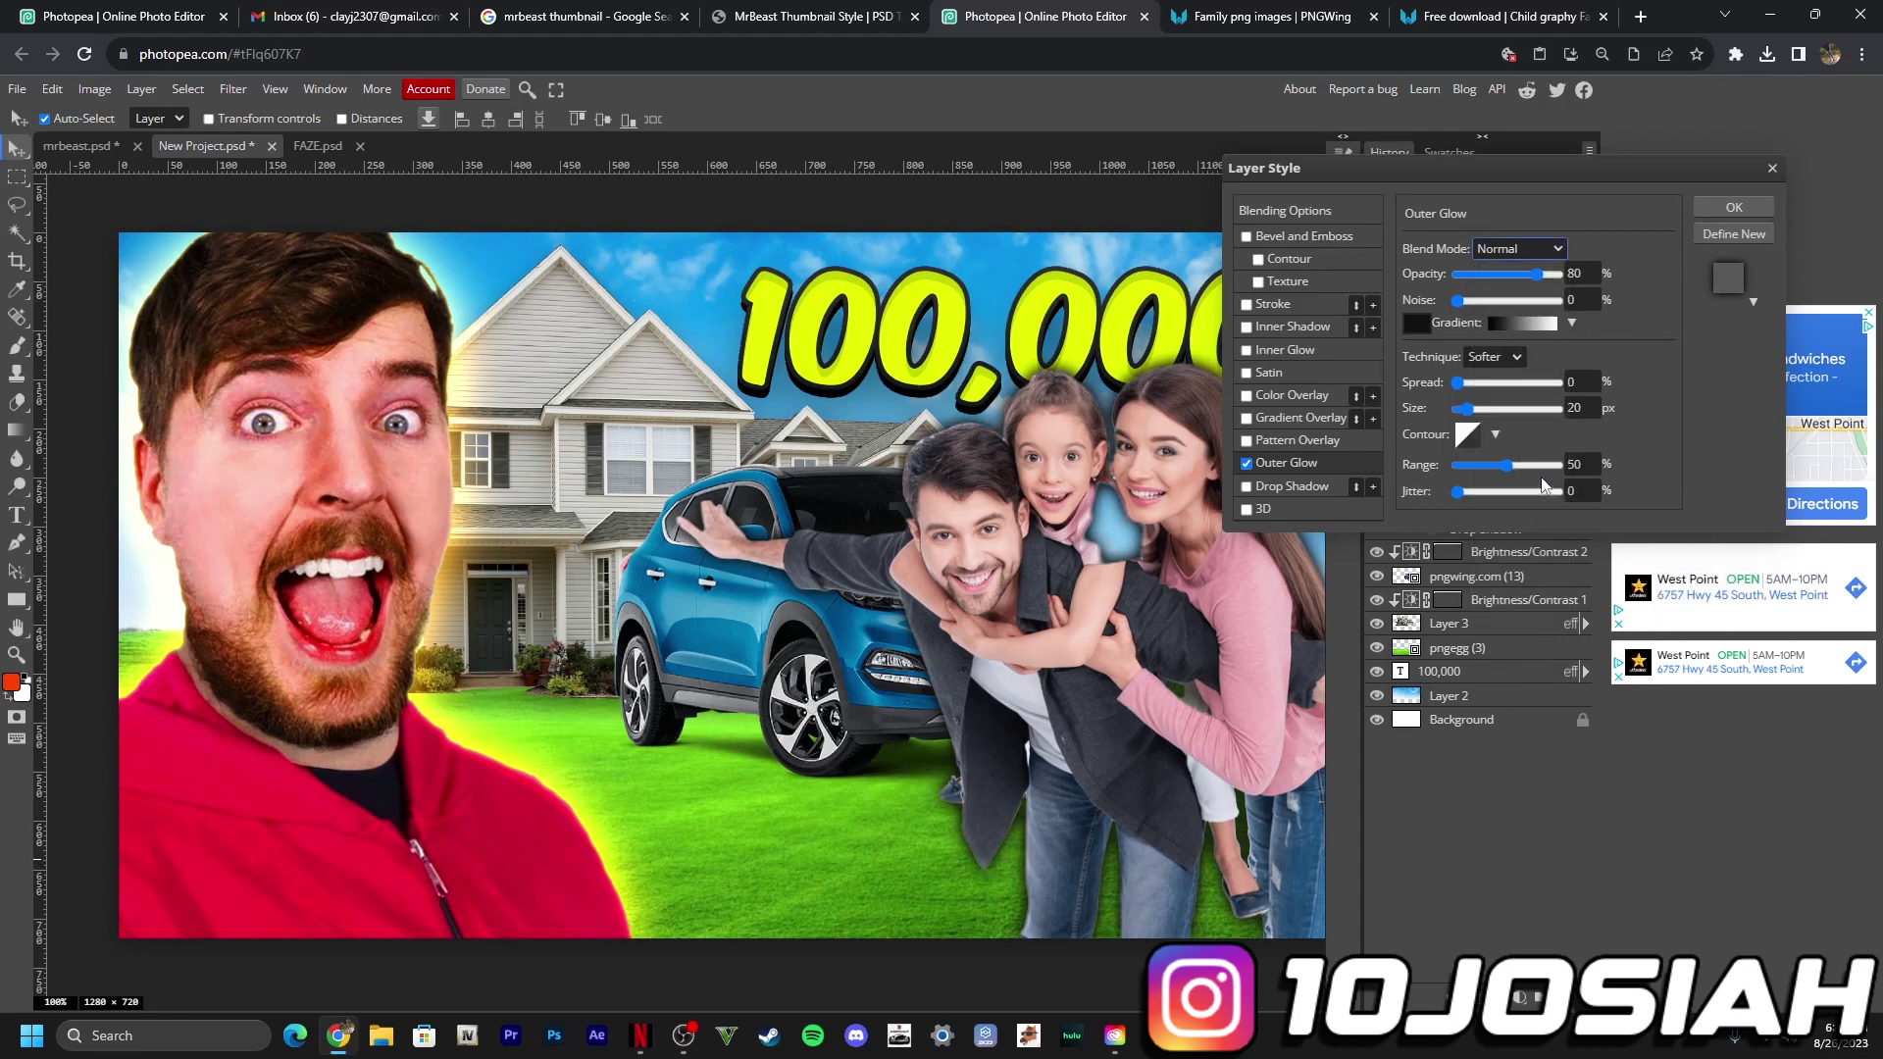
# Step: Set the outer glow colour to orange and apply the style
pyautogui.click(1415, 326)
pyautogui.moveTo(548, 366); pyautogui.dragTo(1621, 314)
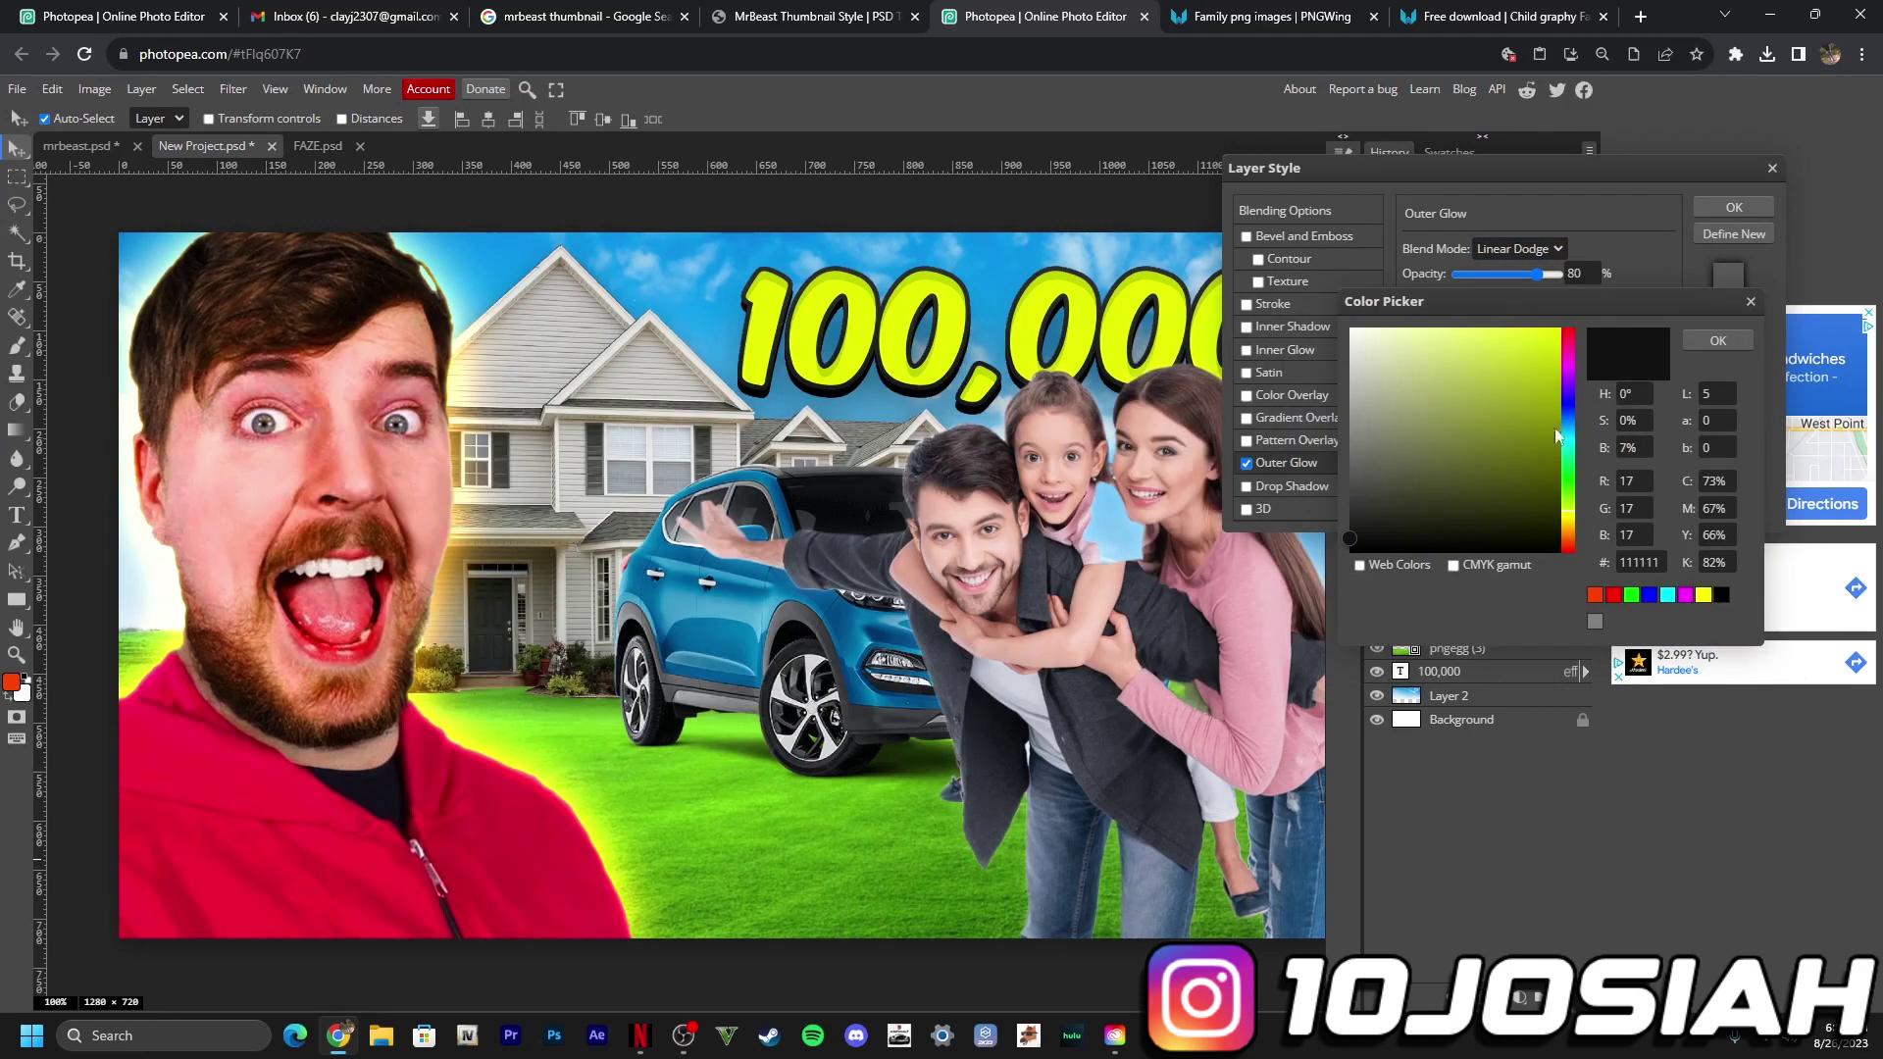
pyautogui.click(1524, 327)
pyautogui.moveTo(1570, 502); pyautogui.dragTo(1570, 534)
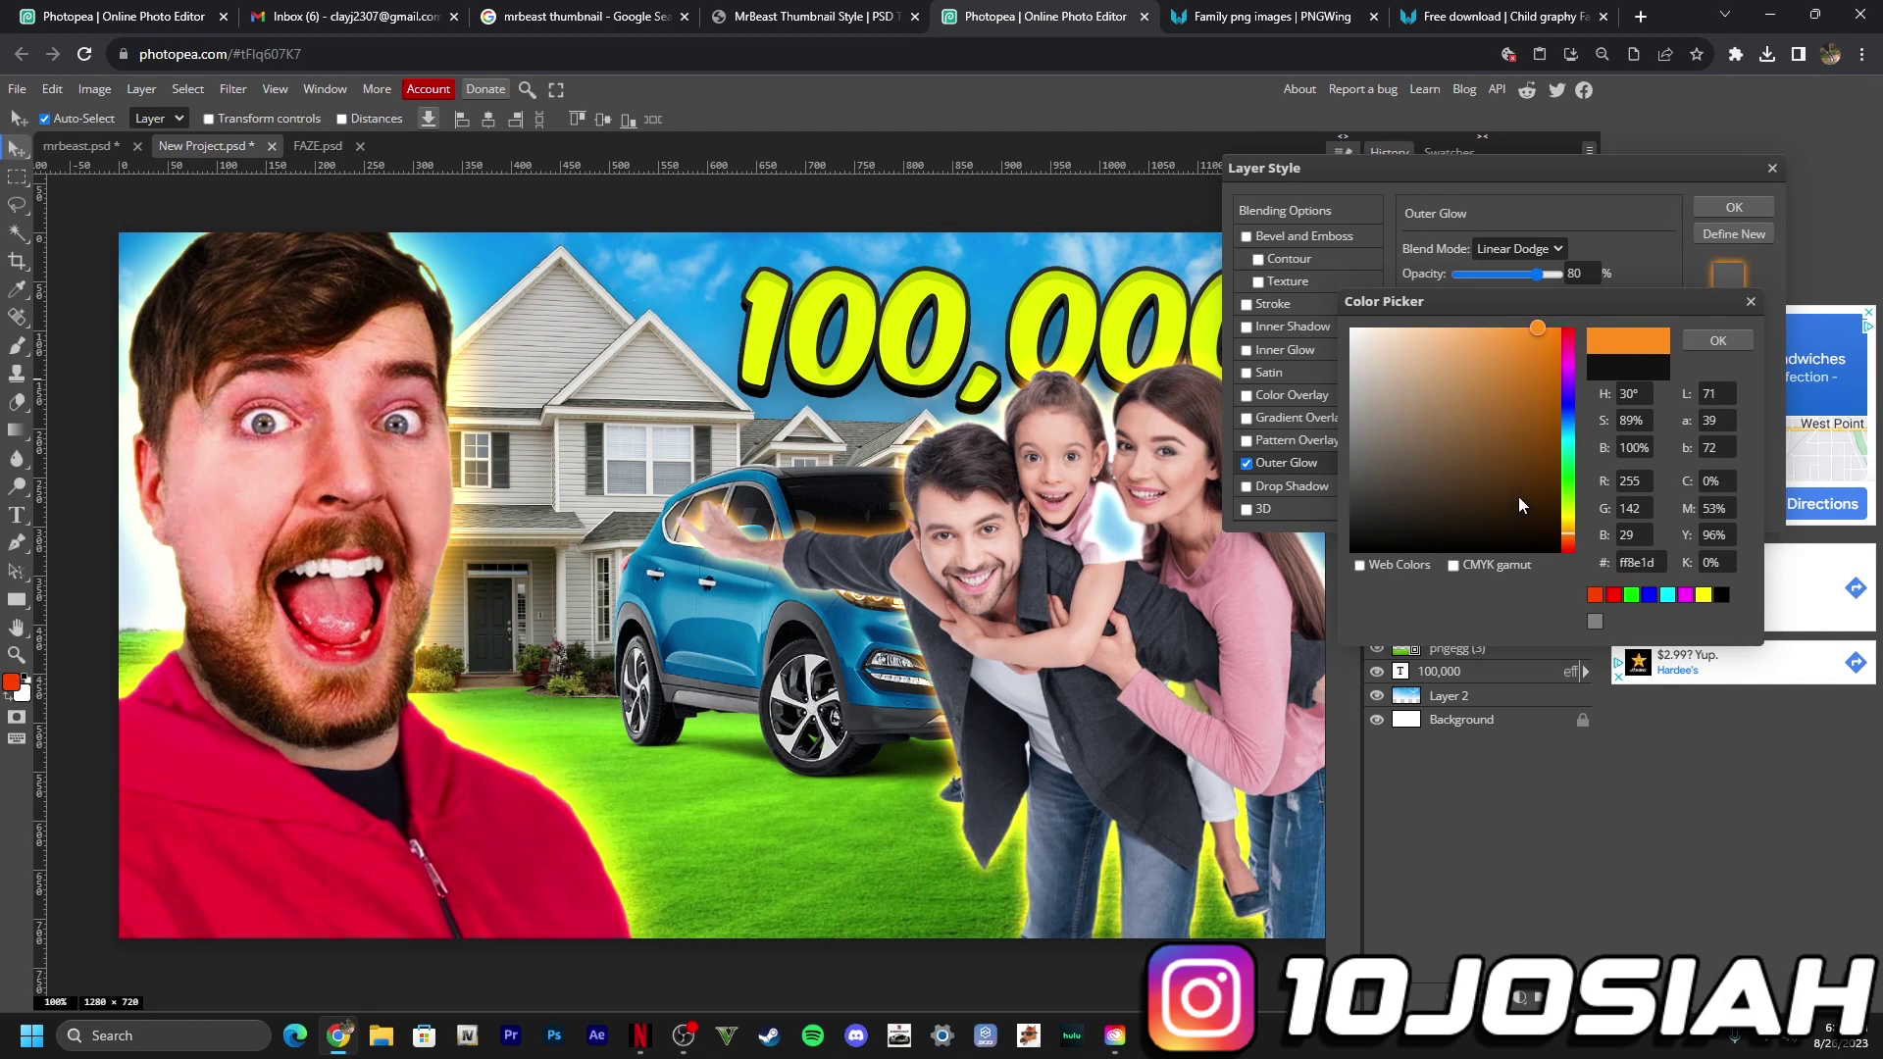
pyautogui.click(1718, 340)
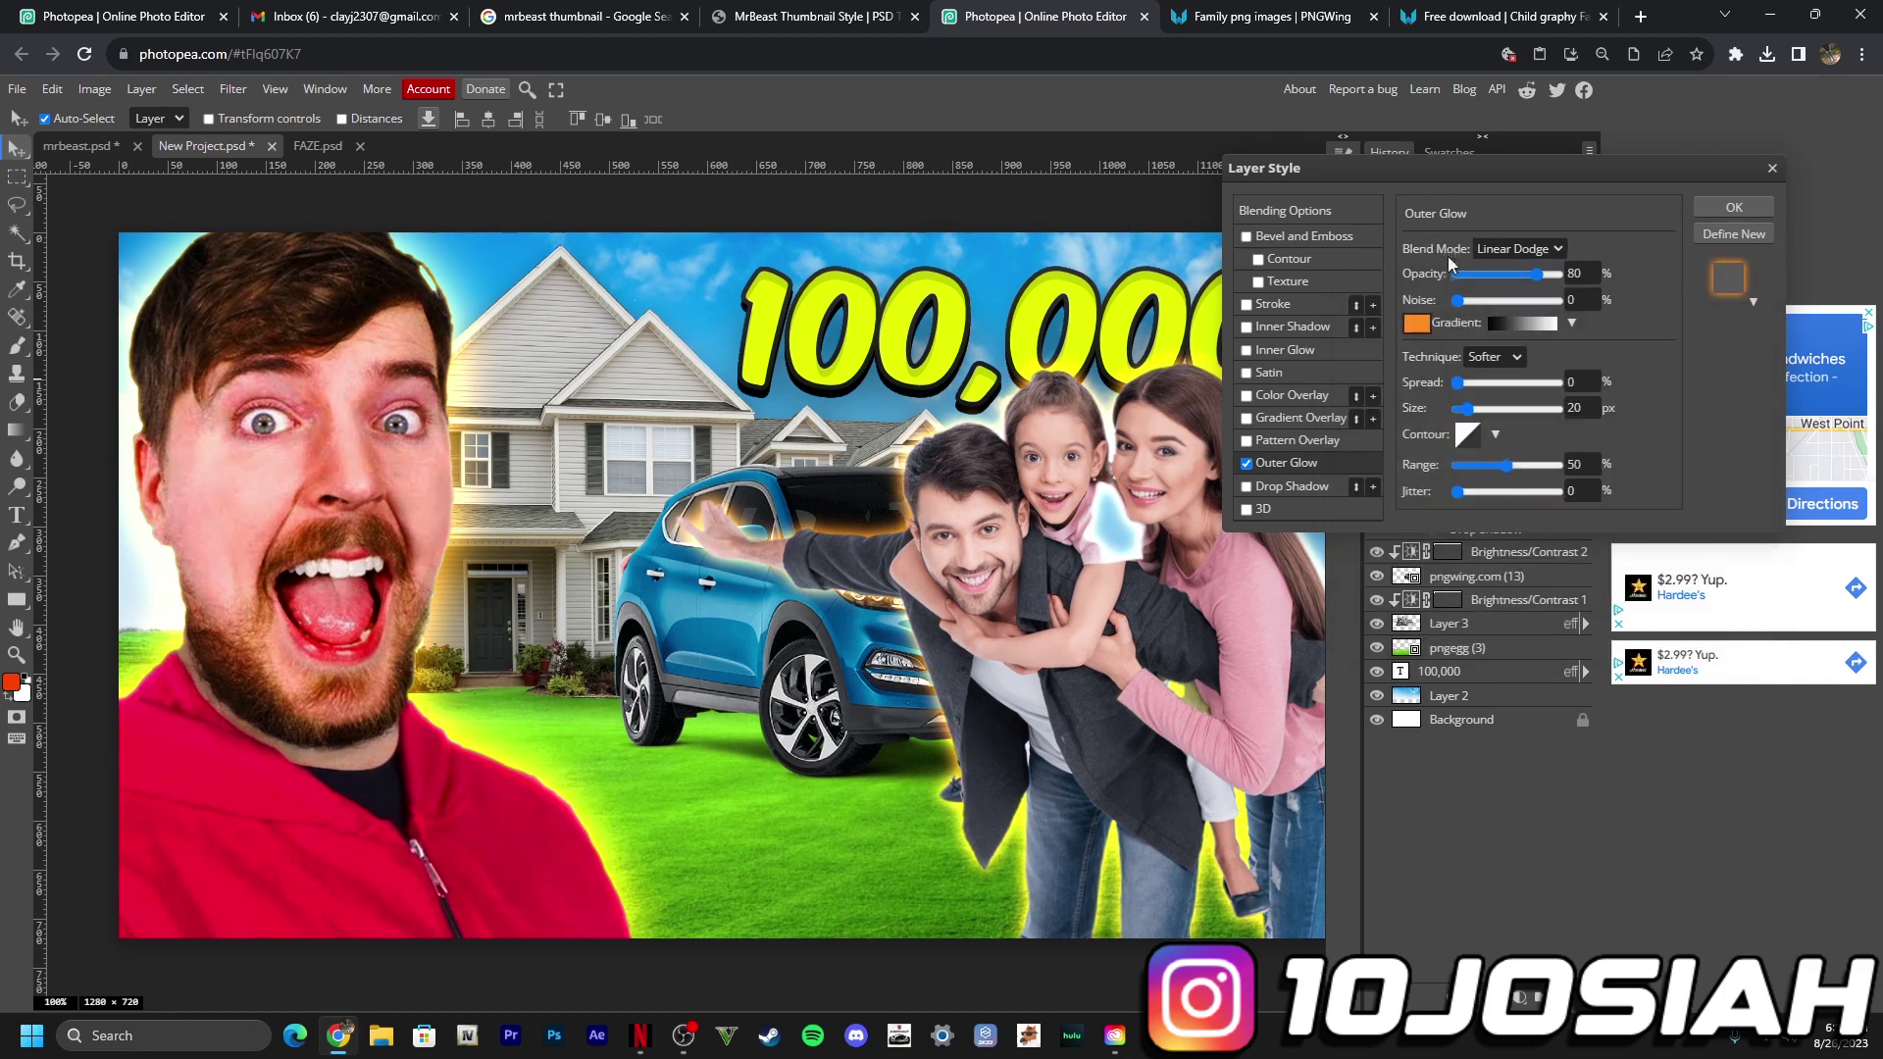
pyautogui.press('Return')
# Step: Close the Properties panel, switch to the Move tool, and fit the whole thumbnail in view
pyautogui.press('w')
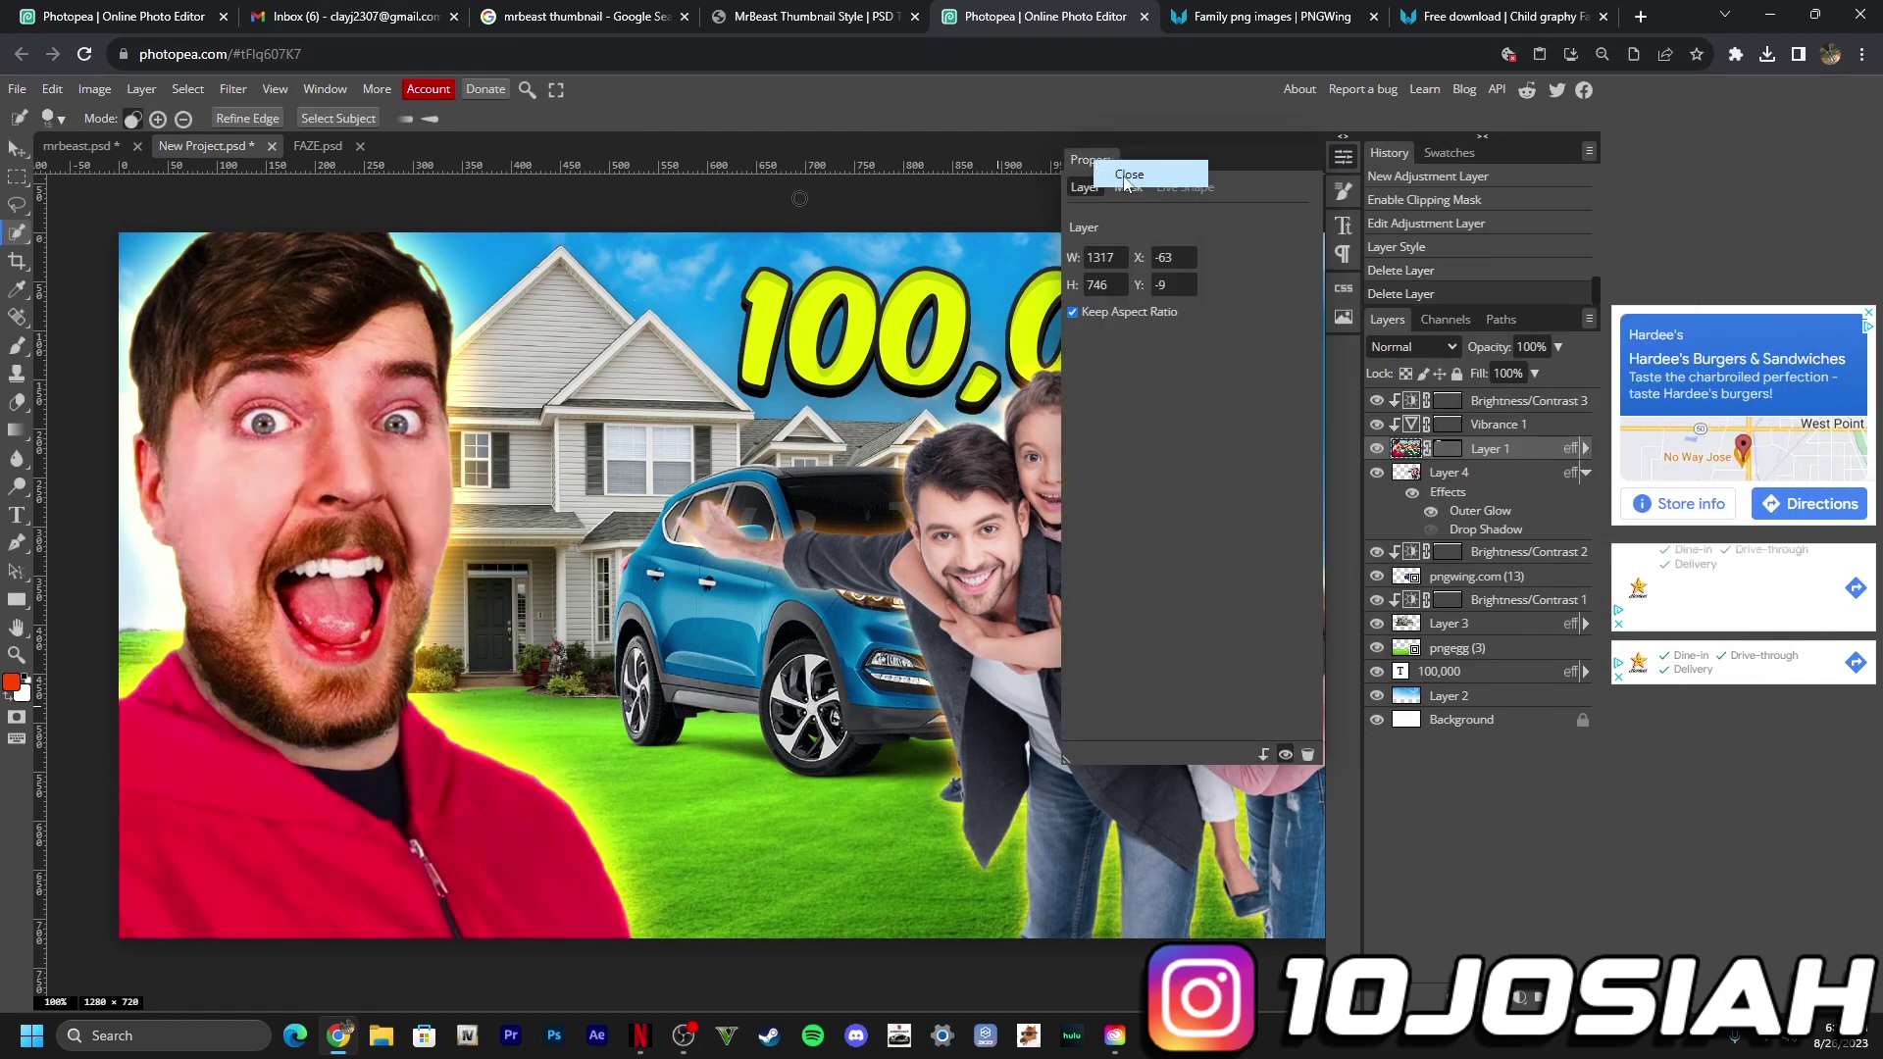
pyautogui.click(1128, 175)
pyautogui.click(12, 149)
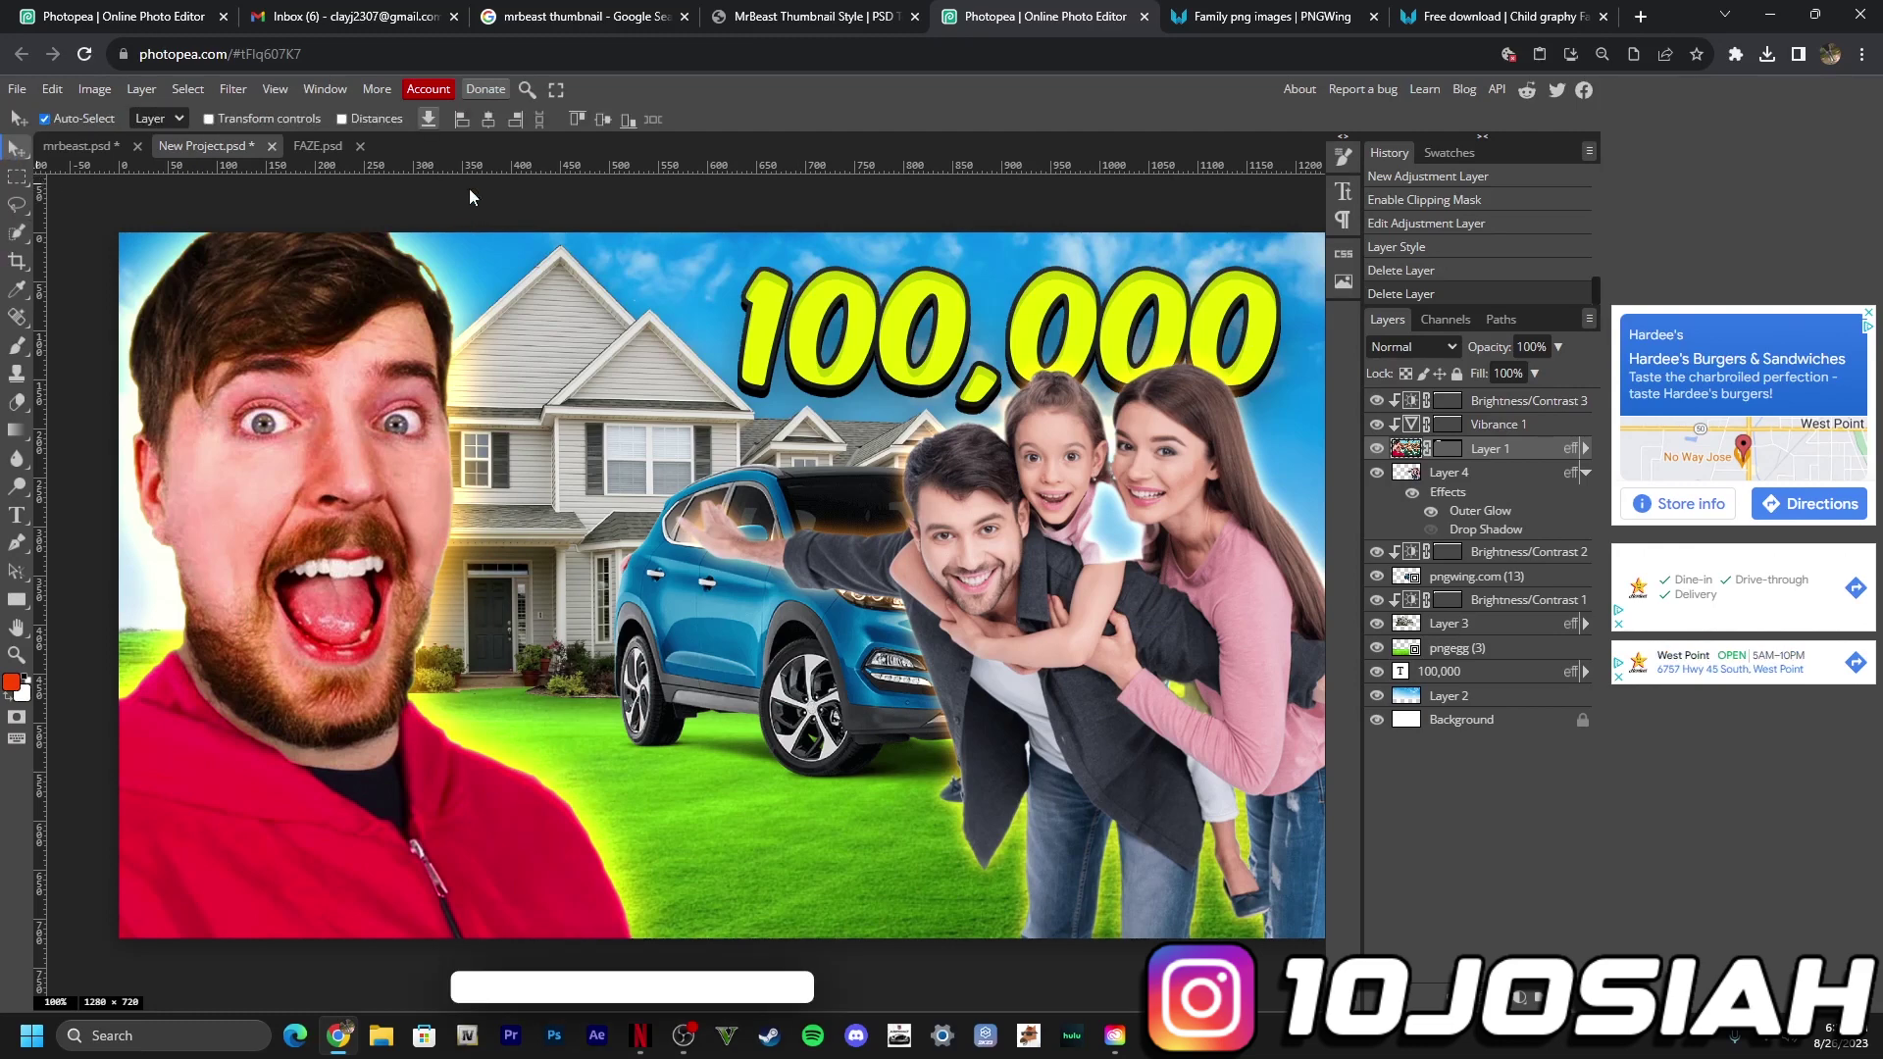
pyautogui.click(275, 89)
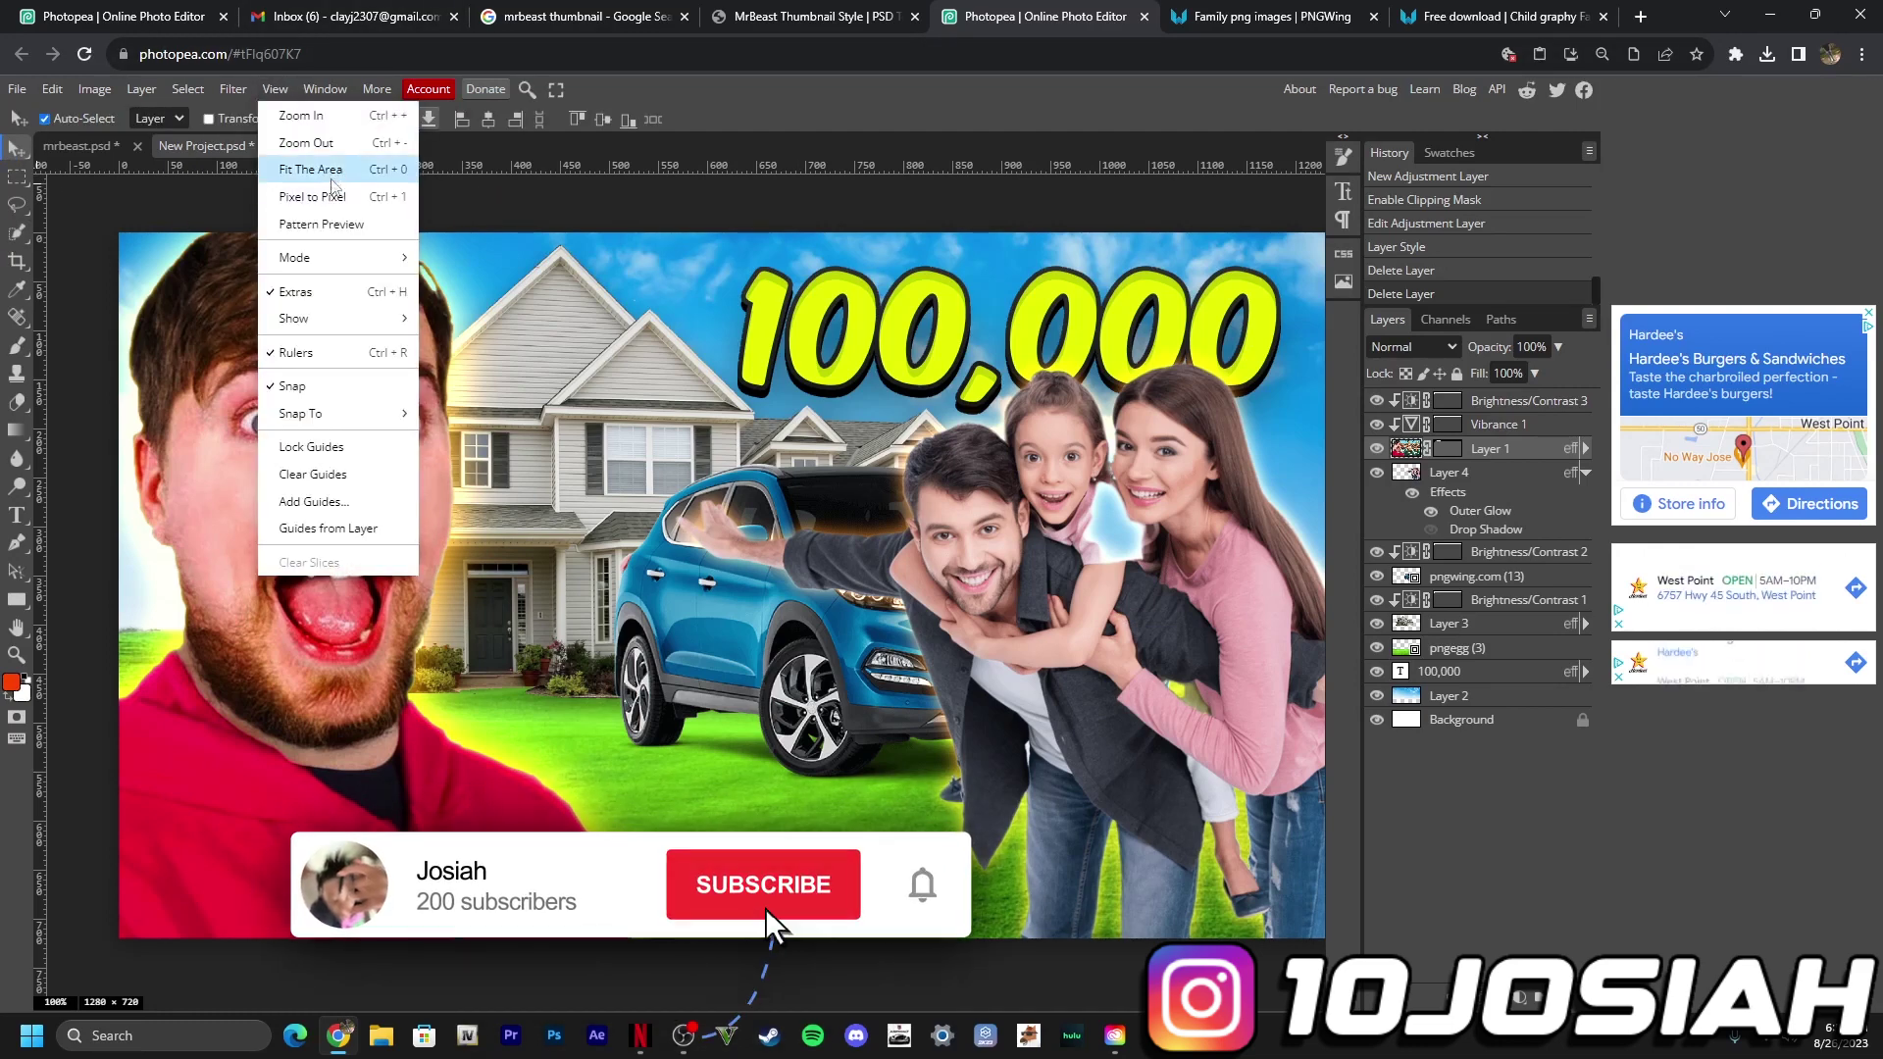
pyautogui.click(332, 182)
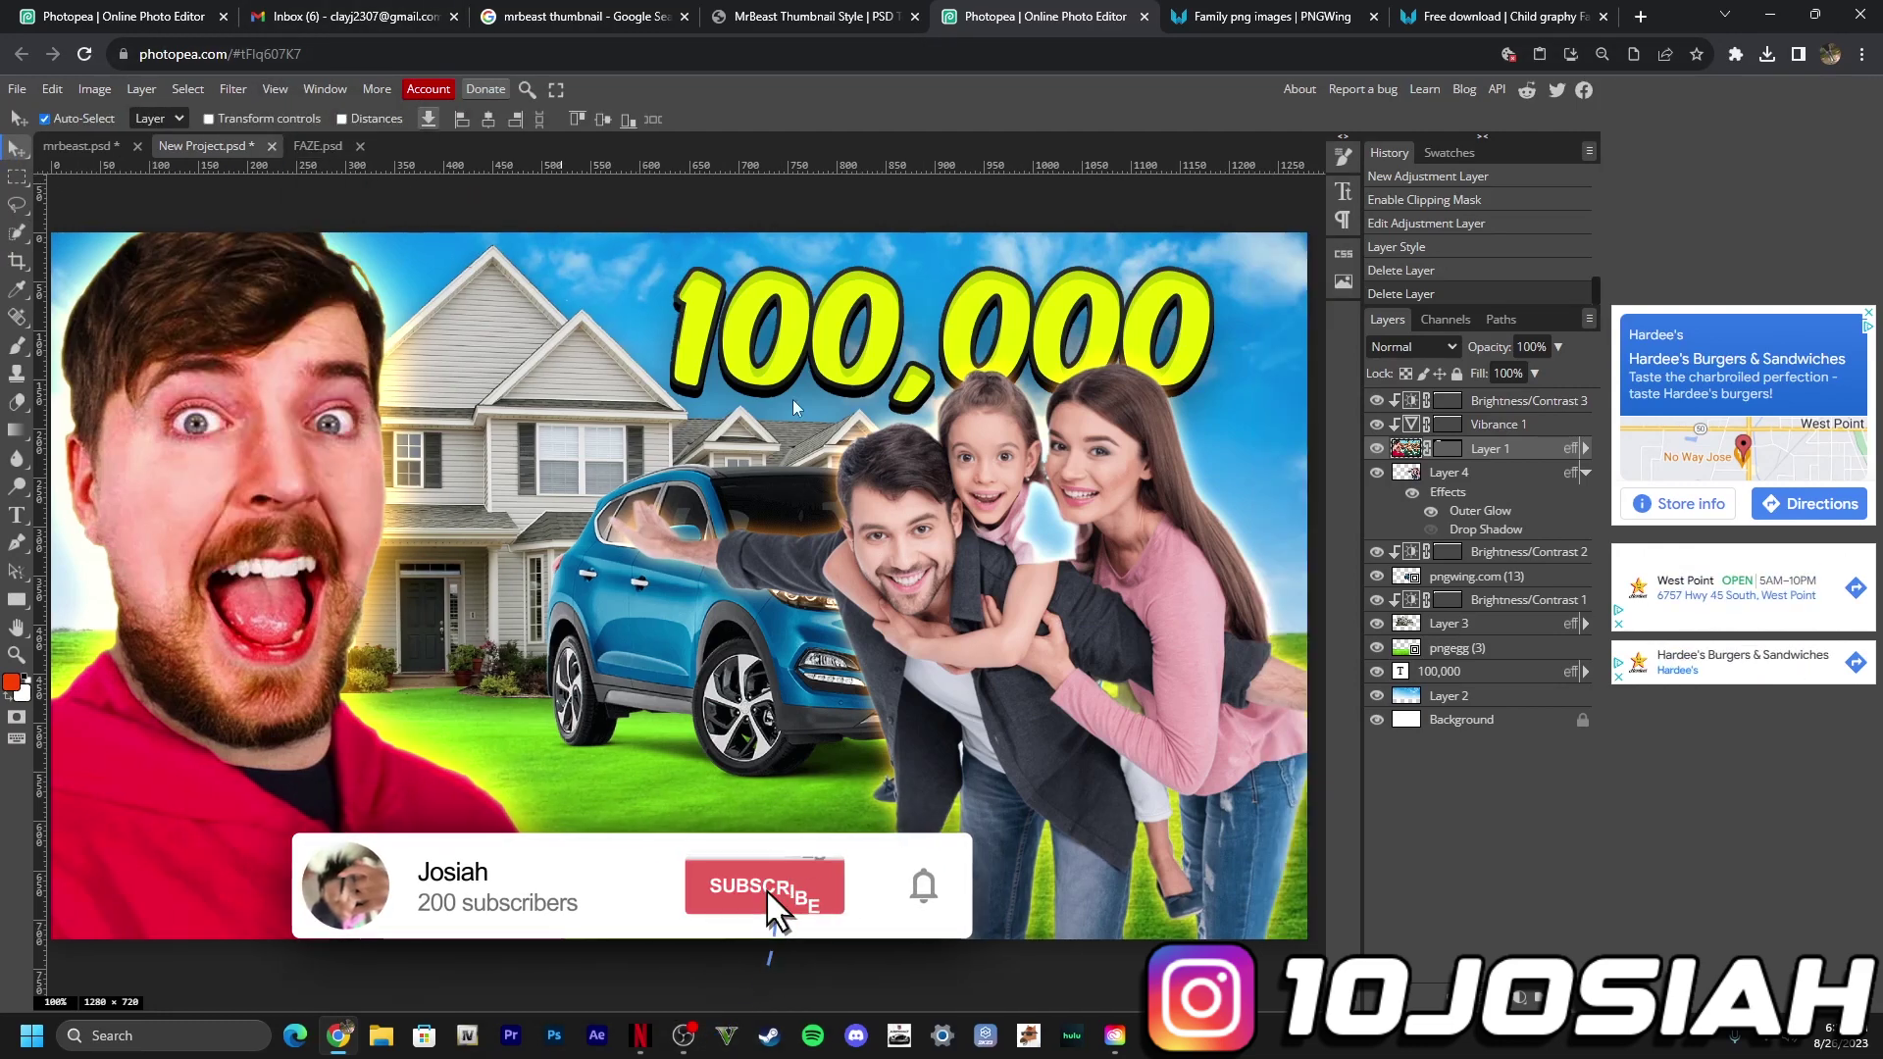